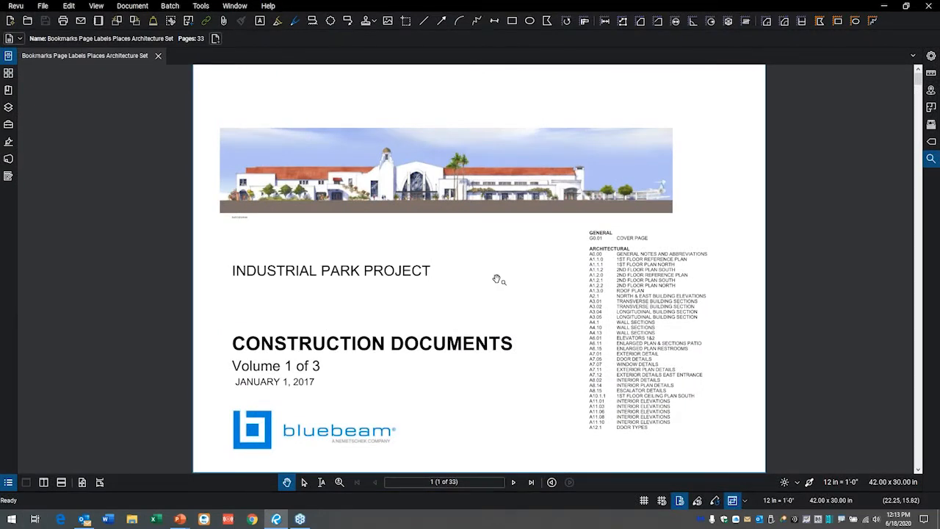
key("super+Tab")
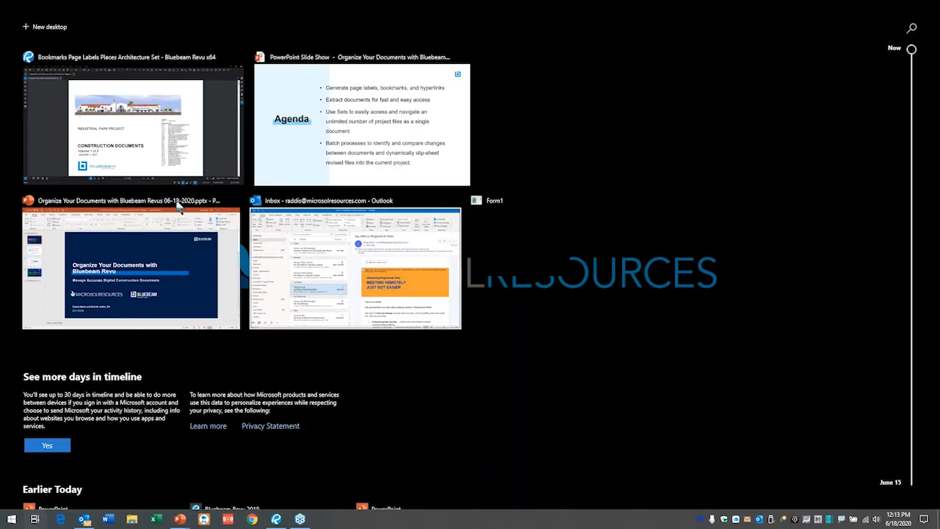
left_click(132, 145)
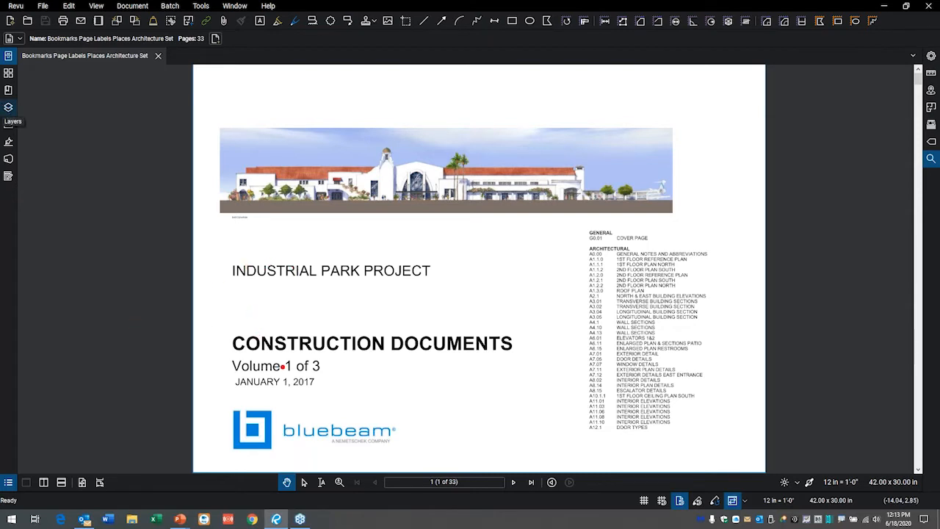
mouse_move(446, 452)
left_mouse_down()
mouse_move(462, 509)
mouse_move(376, 458)
mouse_move(483, 490)
left_mouse_up()
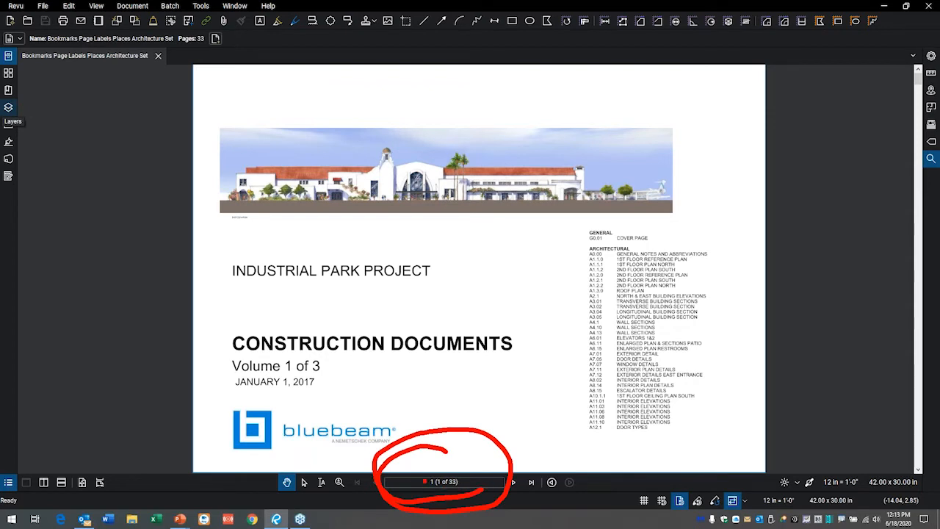
key("Escape")
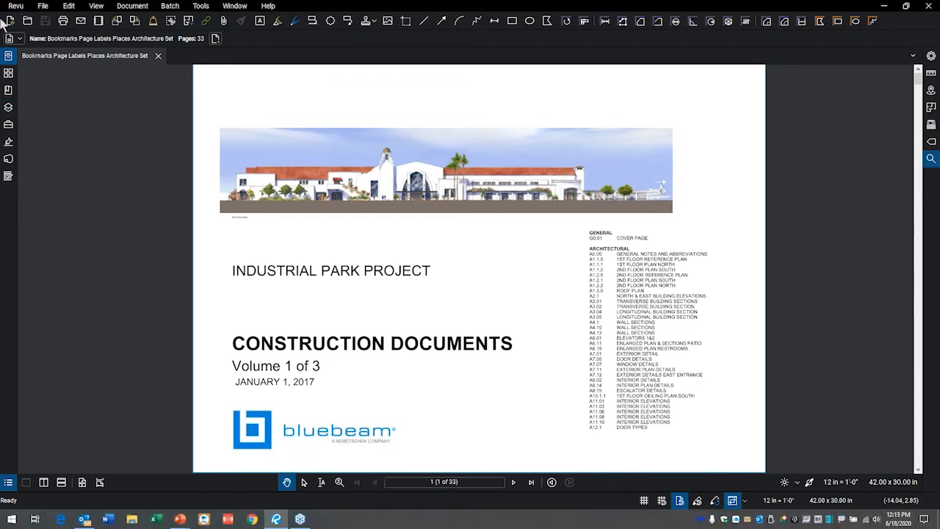
- Show the document's page thumbnails
left_click(8, 74)
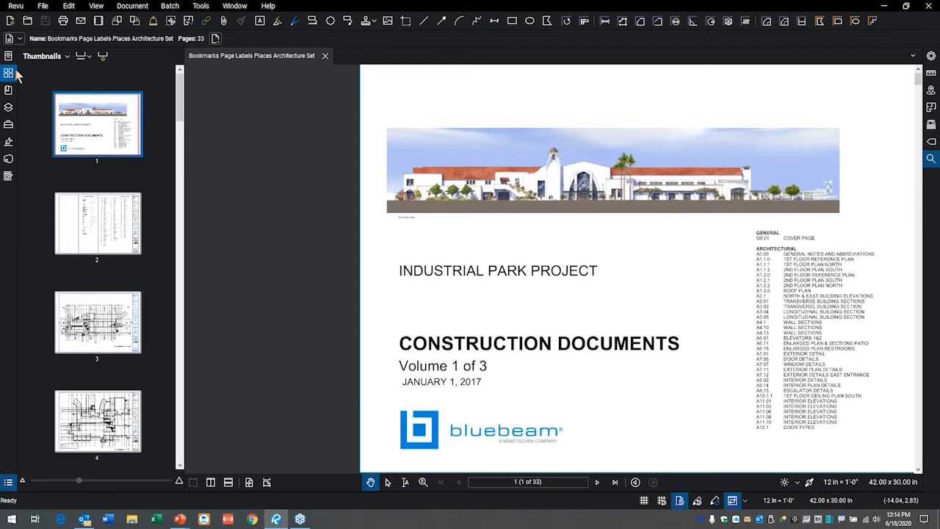
left_click(23, 9)
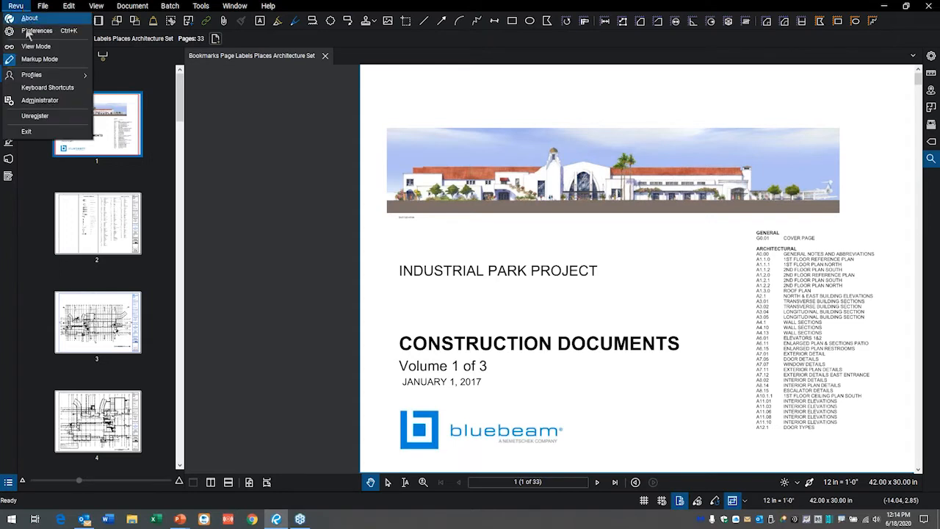
mouse_move(54, 80)
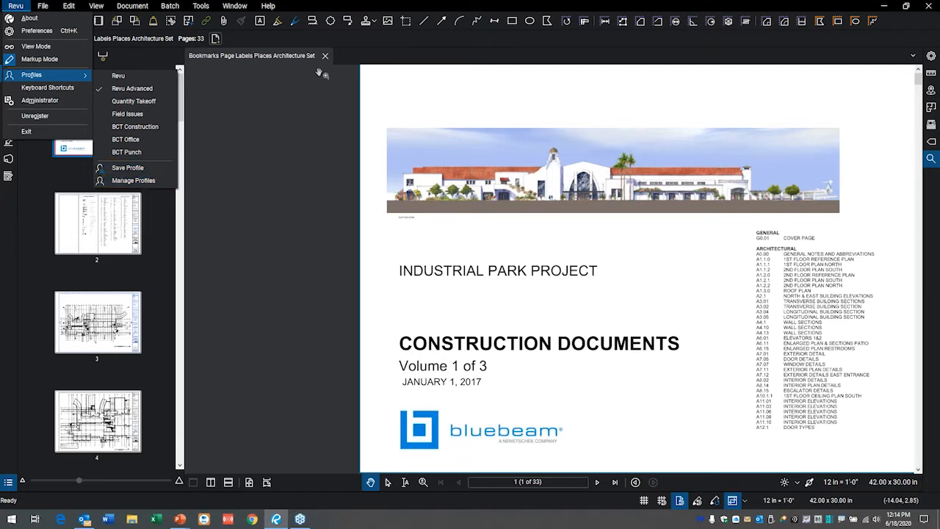
right_click(353, 21)
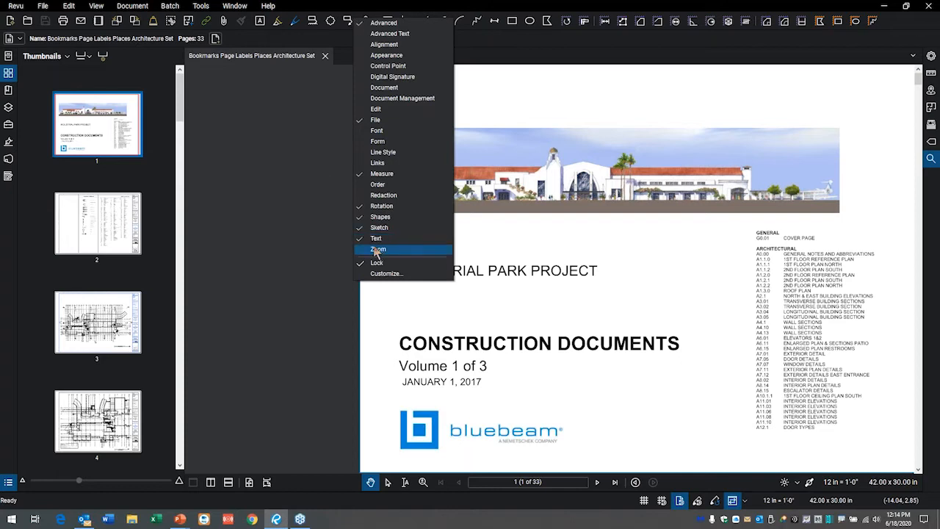
left_click(235, 228)
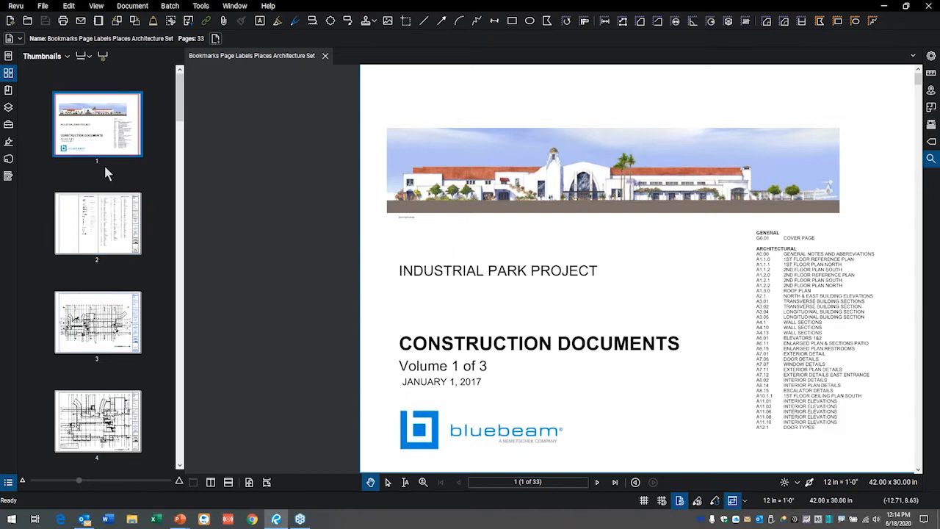
- Examine the sheet number in the title block of page 23, and return to the cover page
scroll(123, 264, "down", 5)
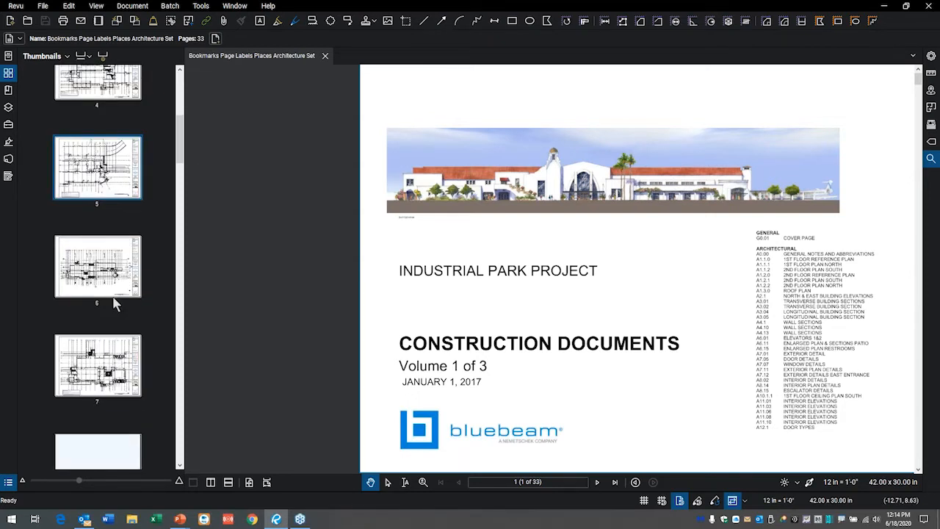
scroll(121, 294, "down", 10)
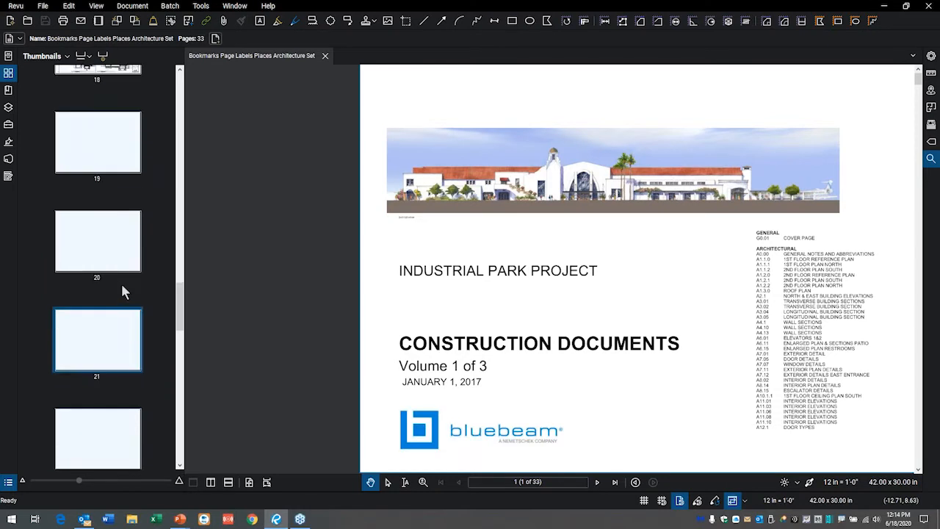
left_click(136, 205)
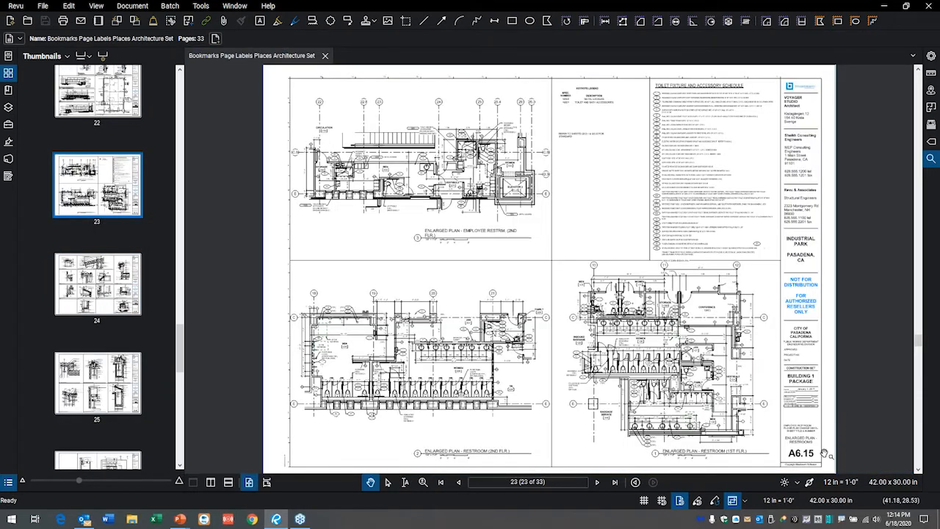
scroll(811, 422, "up", 3)
scroll(809, 426, "up", 1)
left_click_drag(791, 463, 702, 303)
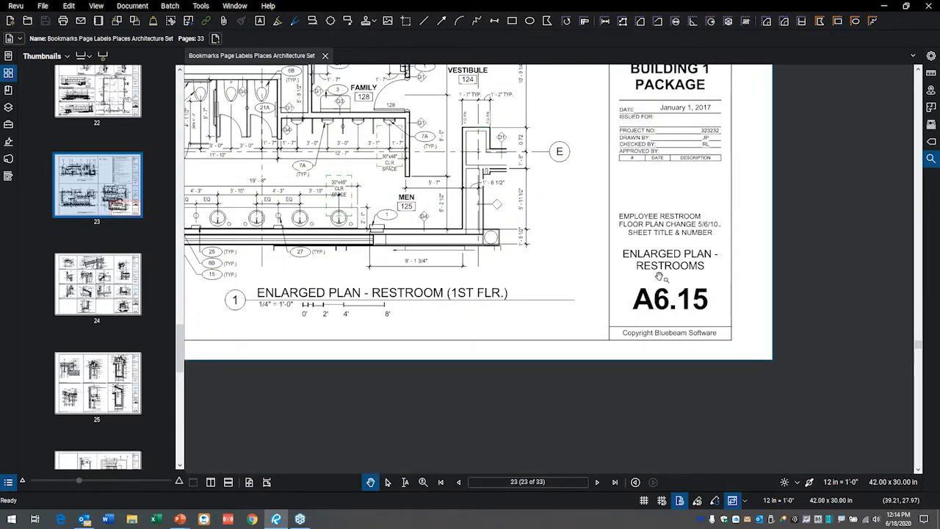
scroll(136, 125, "up", 15)
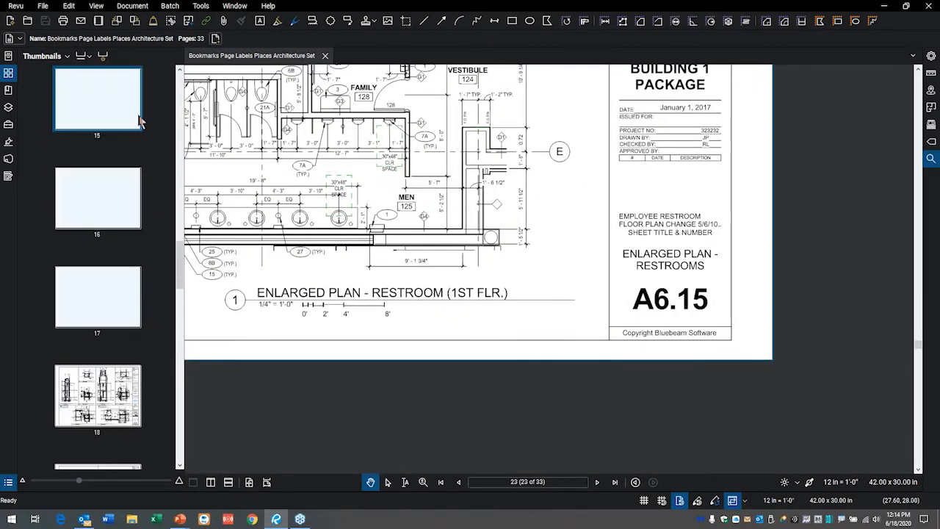
left_click(108, 115)
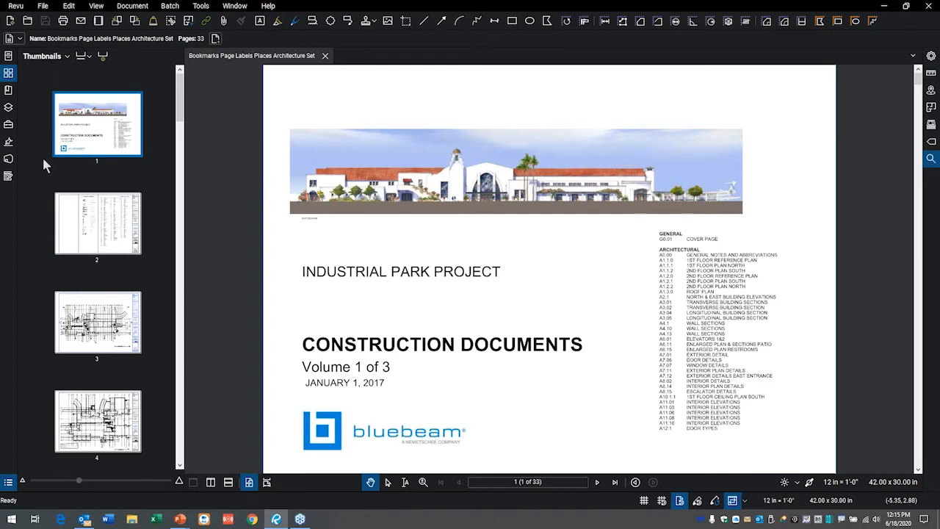
left_click(67, 57)
left_click(67, 57)
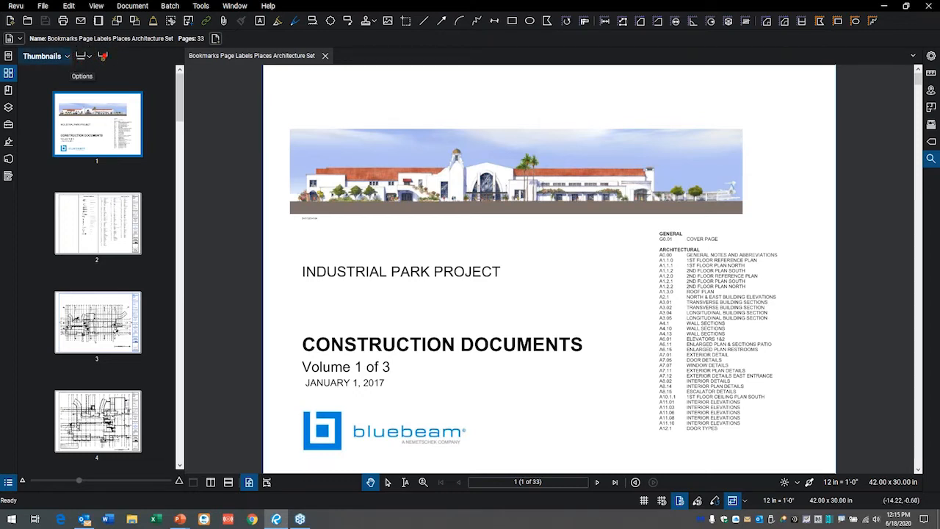
mouse_move(72, 49)
left_mouse_down()
mouse_move(133, 77)
mouse_move(58, 35)
mouse_move(46, 69)
left_mouse_up()
mouse_move(110, 64)
left_mouse_down()
mouse_move(131, 66)
mouse_move(156, 128)
left_mouse_up()
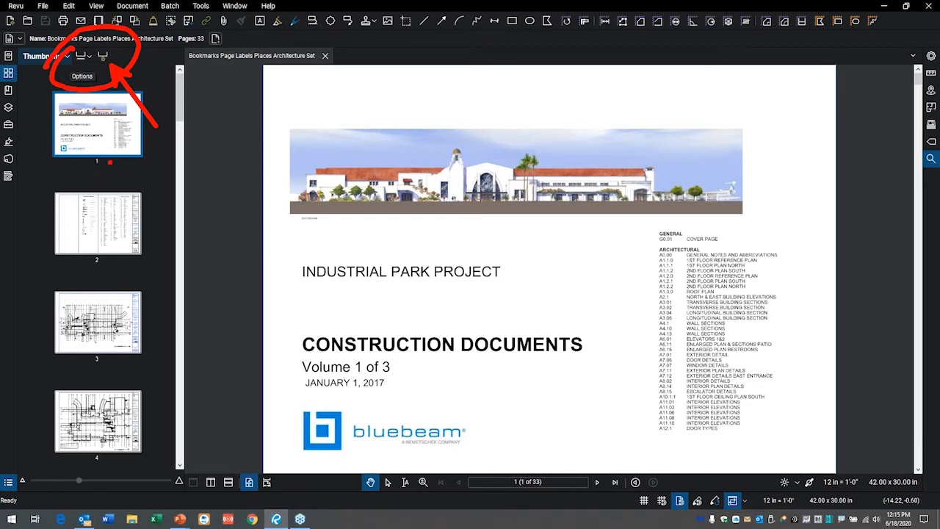
key("Escape")
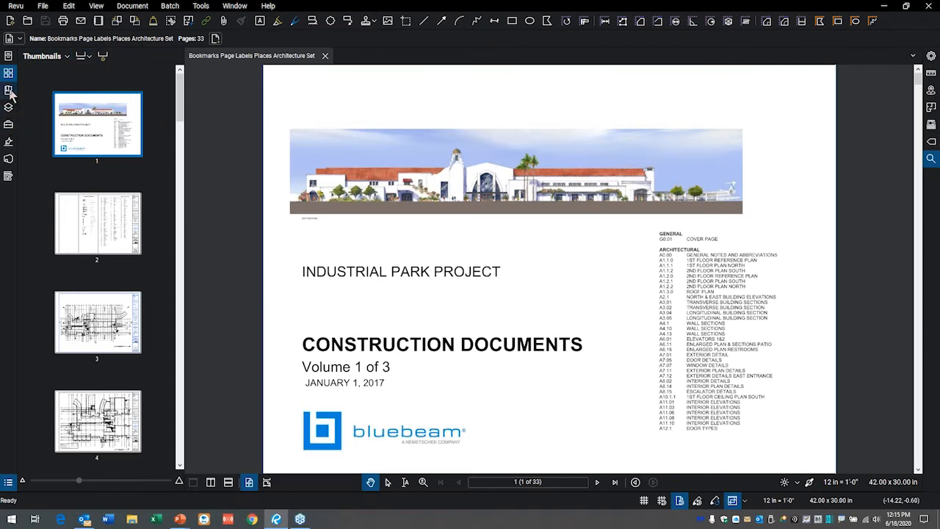
- Check the document's bookmarks and return to the page thumbnails
left_click(8, 89)
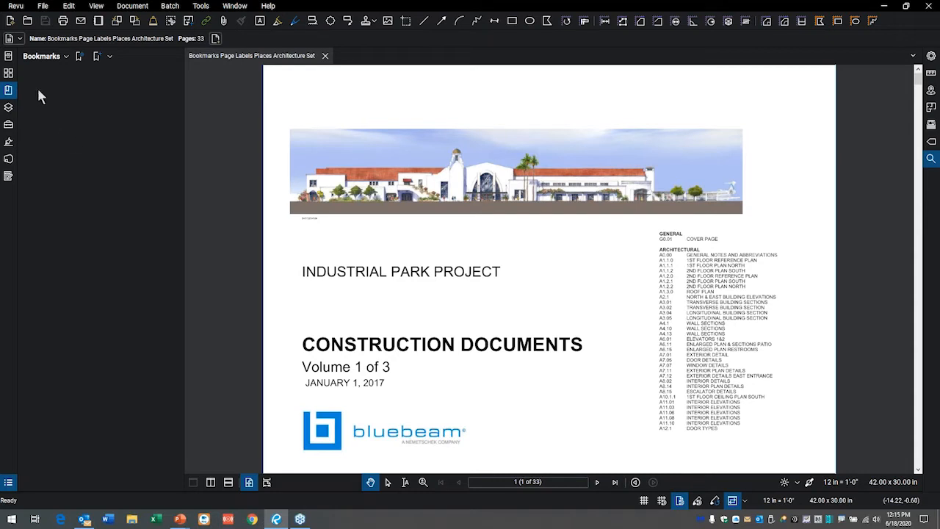
left_click(9, 72)
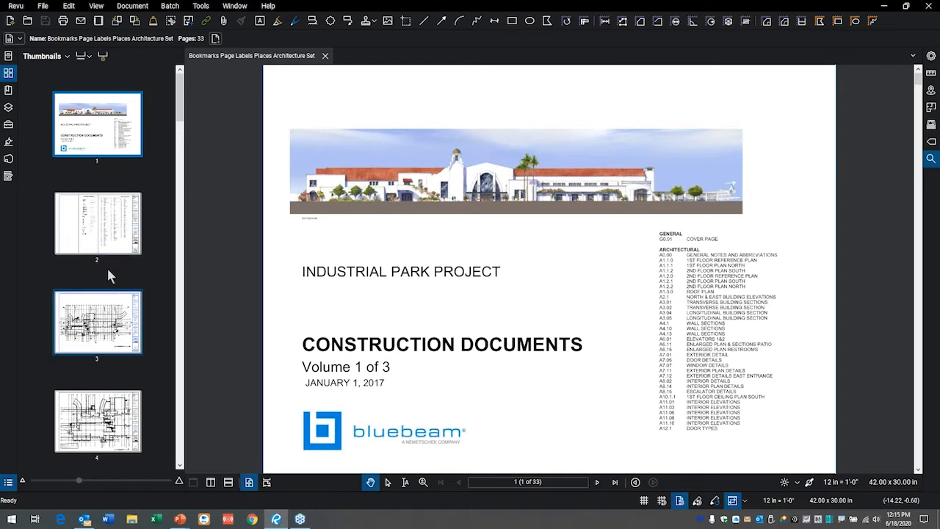
- Bring up the title block of page 2 and open the Create Page Labels options
left_click(120, 230)
scroll(616, 303, "up", 7)
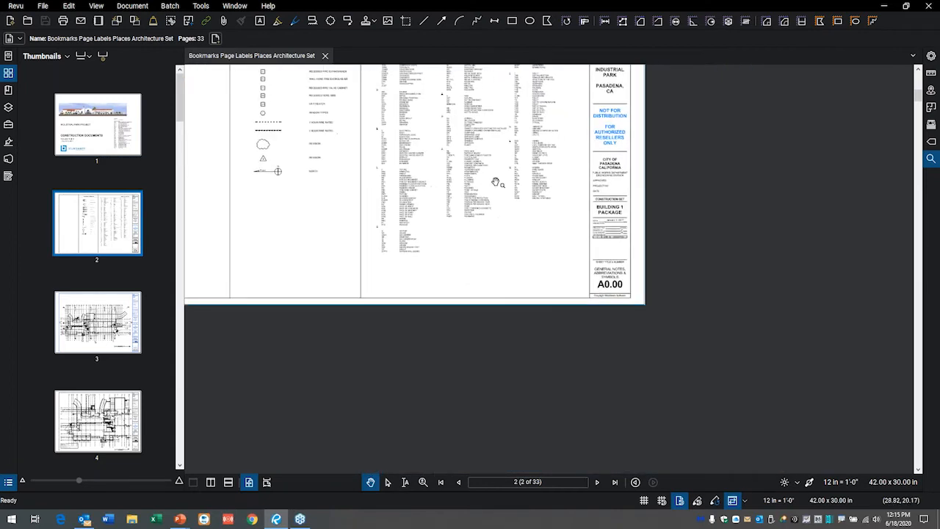
left_click_drag(604, 236, 525, 231)
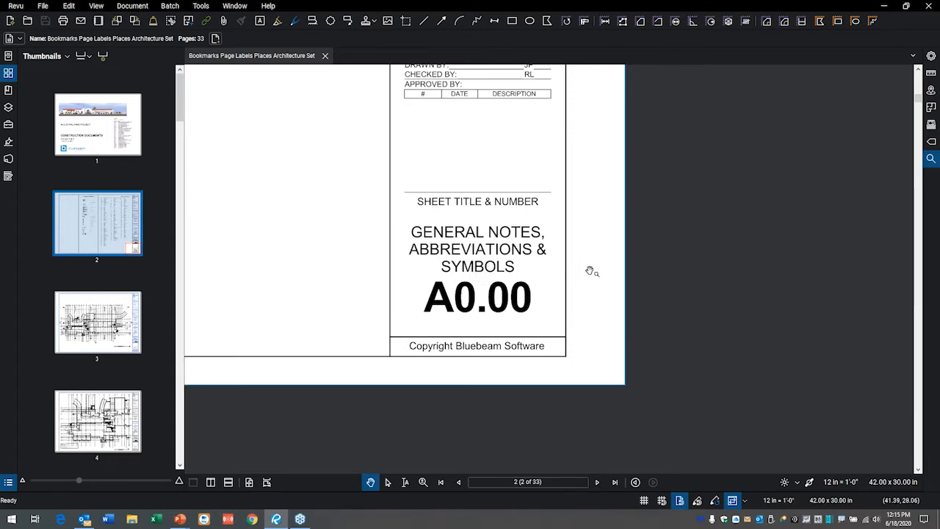
left_click(102, 58)
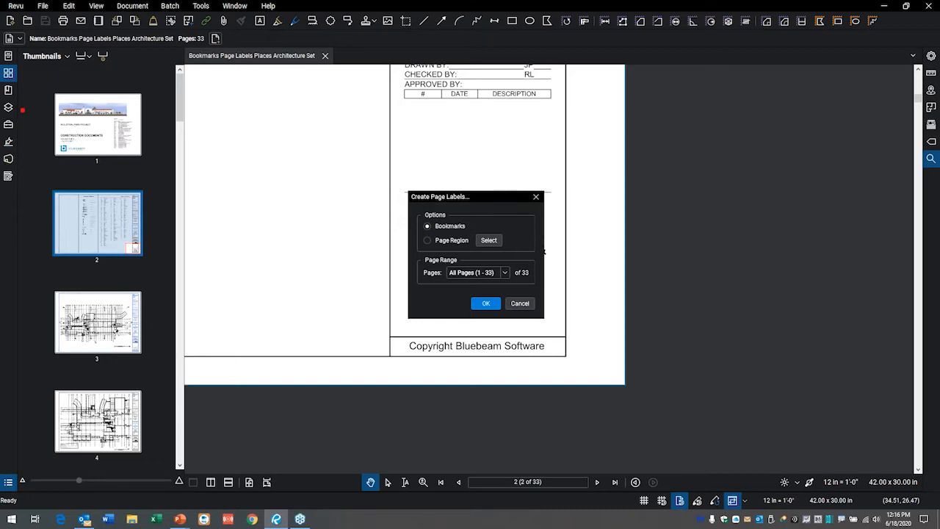
left_click_drag(19, 89, 112, 107)
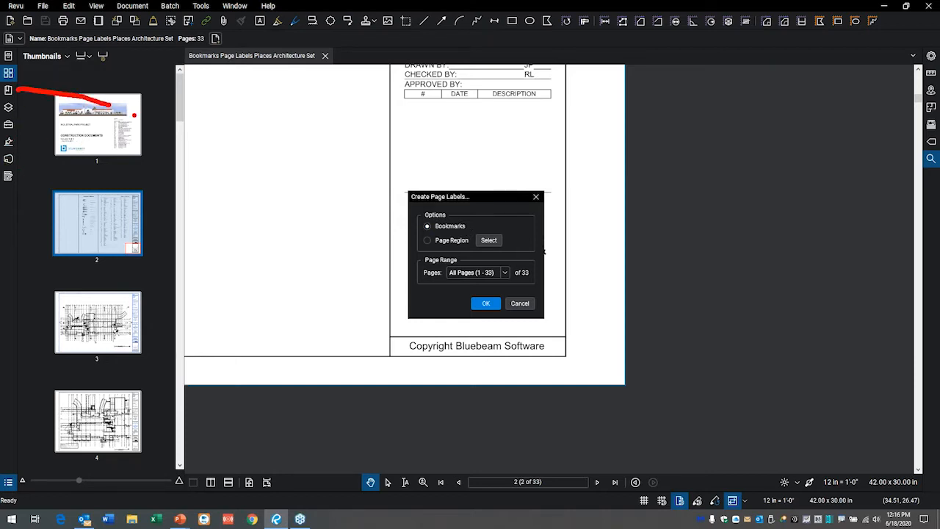
mouse_move(463, 215)
left_mouse_down()
mouse_move(399, 243)
mouse_move(479, 211)
mouse_move(471, 209)
left_mouse_up()
key("Escape")
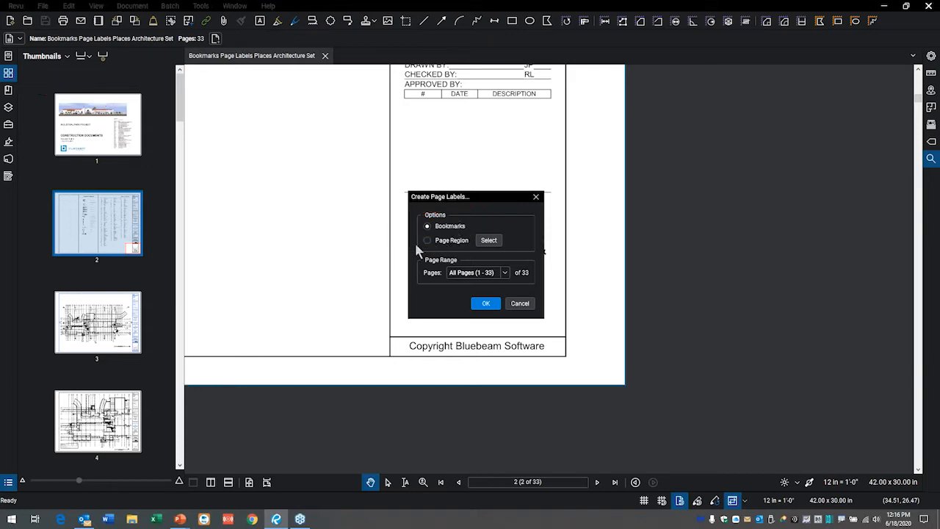
- Base the page labels on a page region enclosing the sheet number A0.00 in page 2's title block
left_click(429, 241)
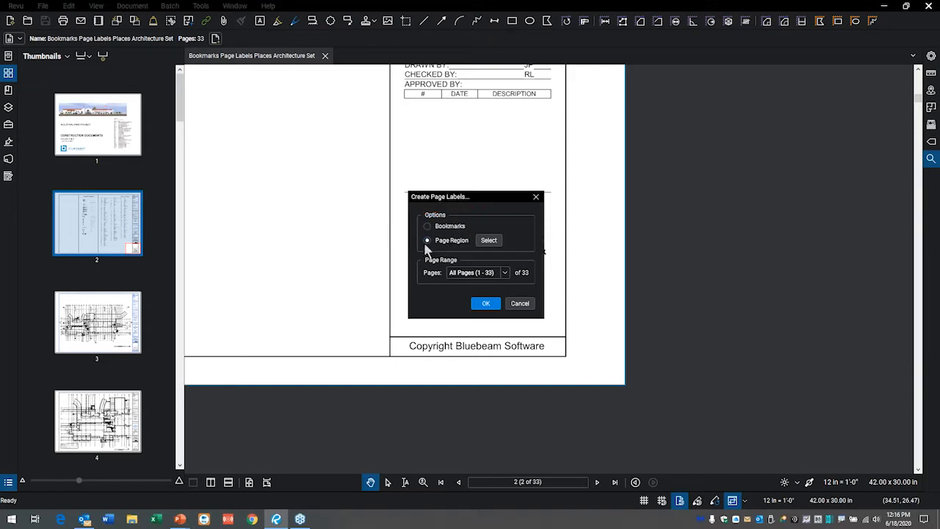
left_click(490, 241)
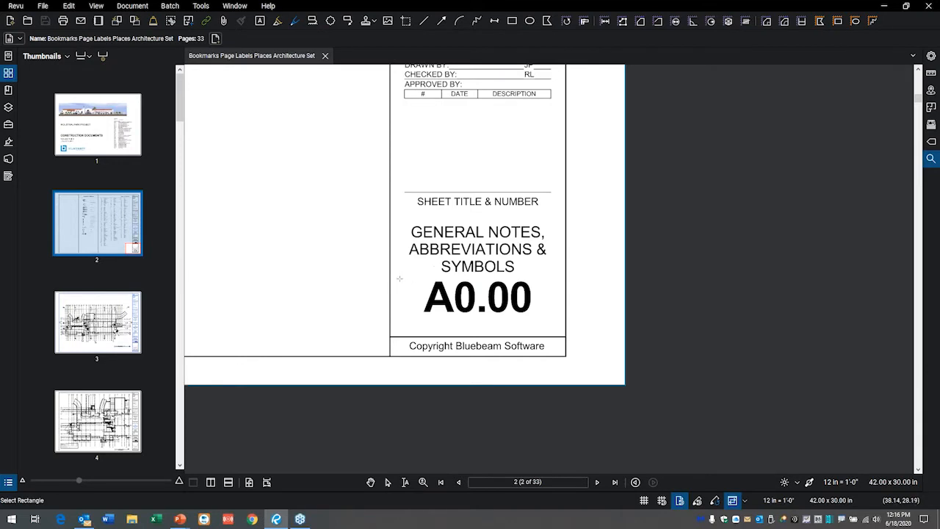
left_click_drag(401, 273, 561, 324)
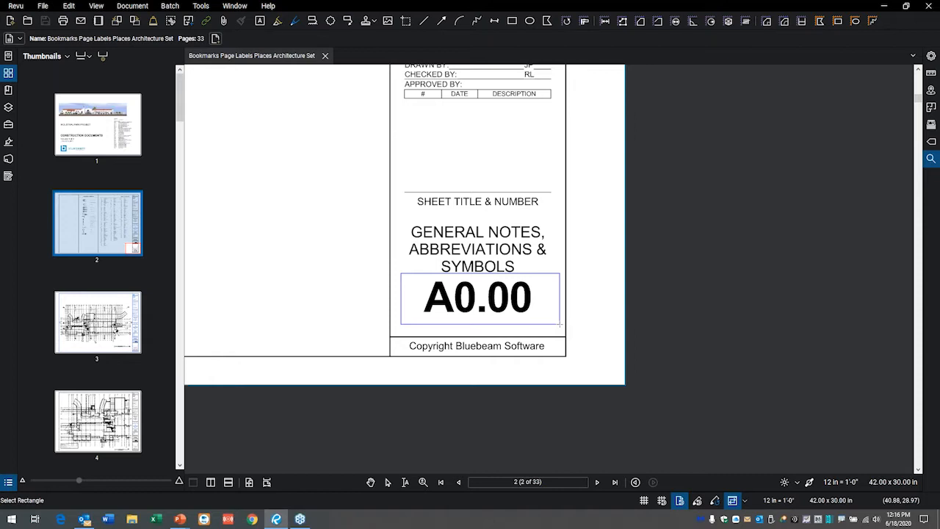
left_click_drag(561, 326, 561, 323)
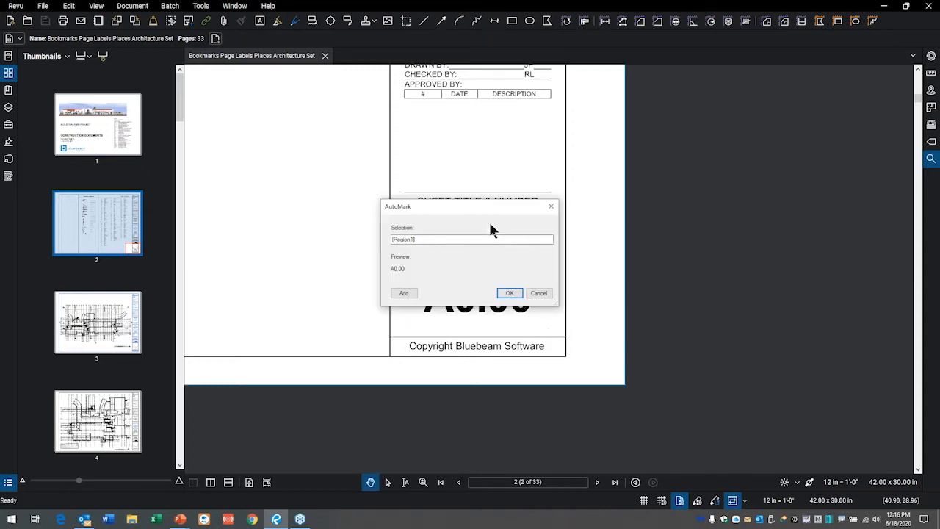
- Add a second label region enclosing the sheet title "GENERAL NOTES, ABBREVIATIONS & SYMBOLS" above the sheet number
left_click_drag(476, 209, 543, 147)
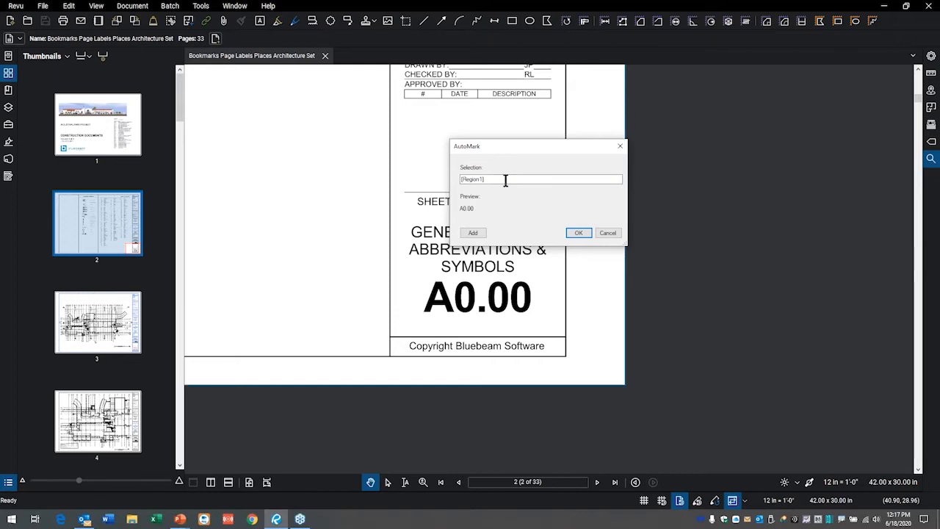
left_click(504, 180)
left_click(474, 234)
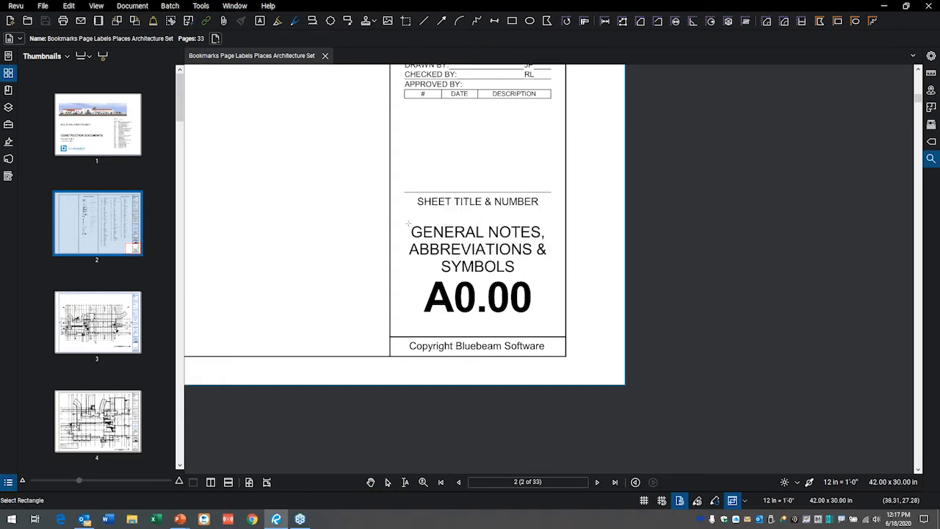
left_click_drag(395, 214, 562, 278)
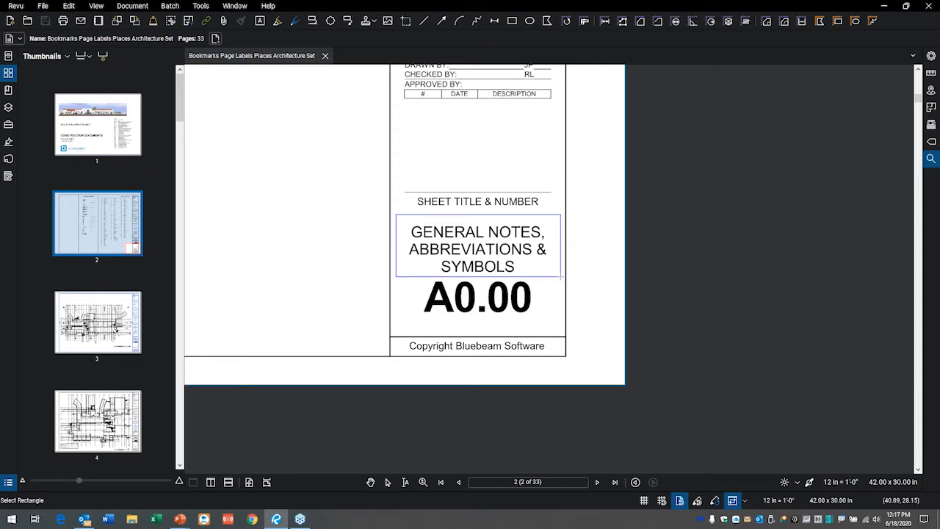
left_click_drag(561, 278, 561, 277)
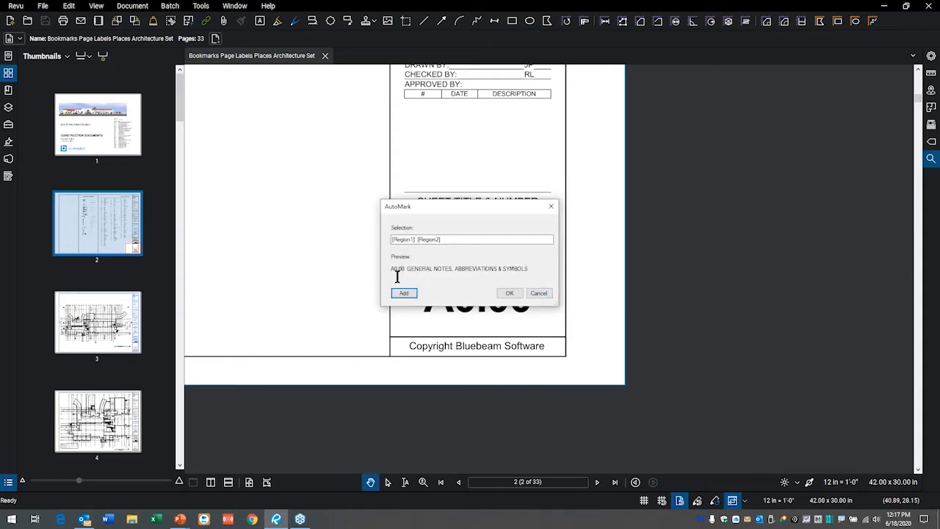
mouse_move(413, 250)
left_mouse_down()
mouse_move(363, 260)
mouse_move(448, 280)
mouse_move(550, 277)
mouse_move(479, 251)
mouse_move(414, 257)
mouse_move(456, 194)
left_mouse_up()
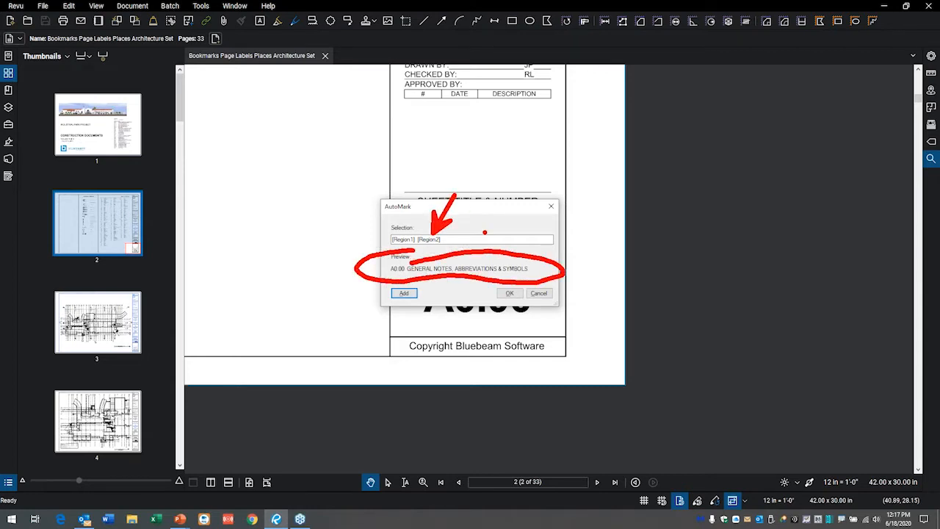
key("Escape")
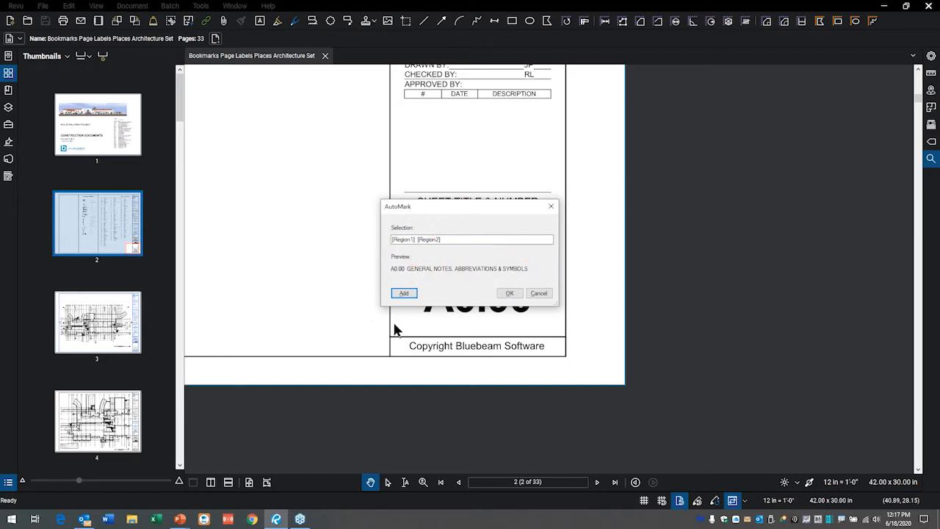
- Generate page labels from the two title-block regions for all pages (1 - 33) and check them in the thumbnails
left_click(511, 294)
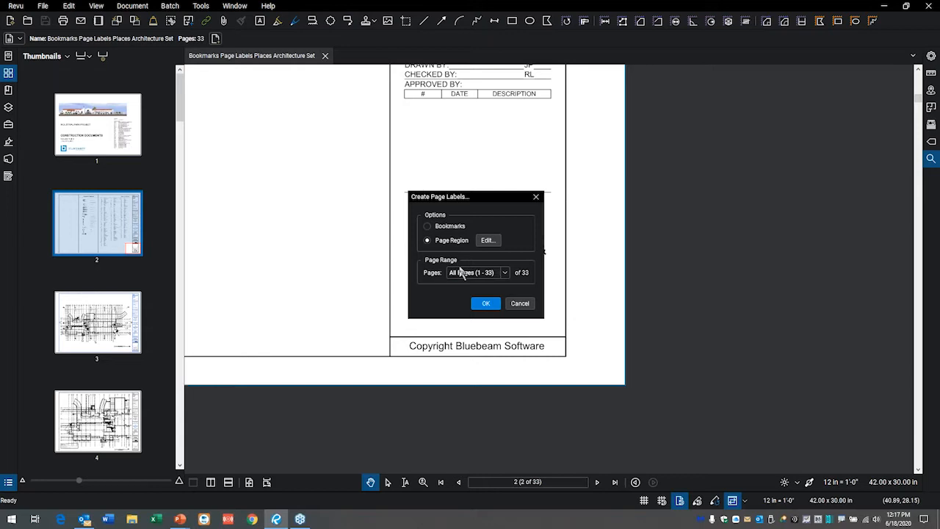
left_click(509, 274)
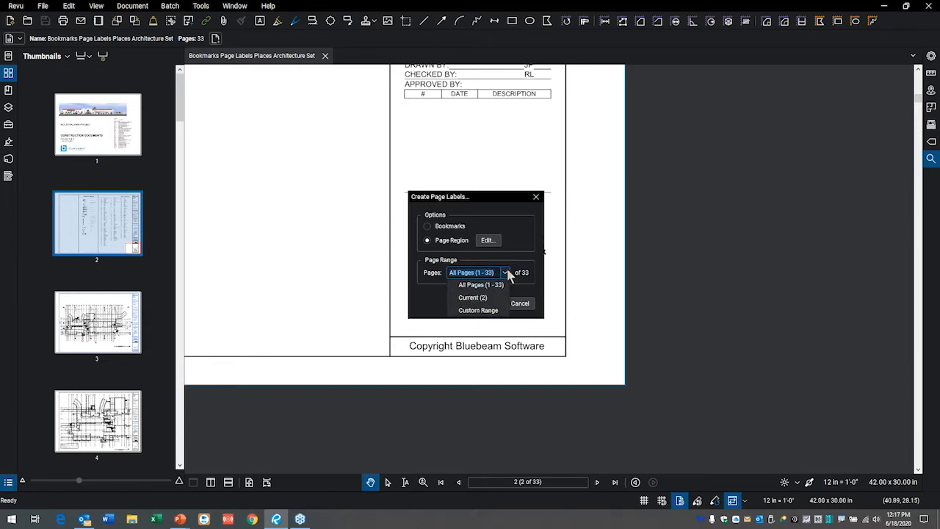
left_click(509, 273)
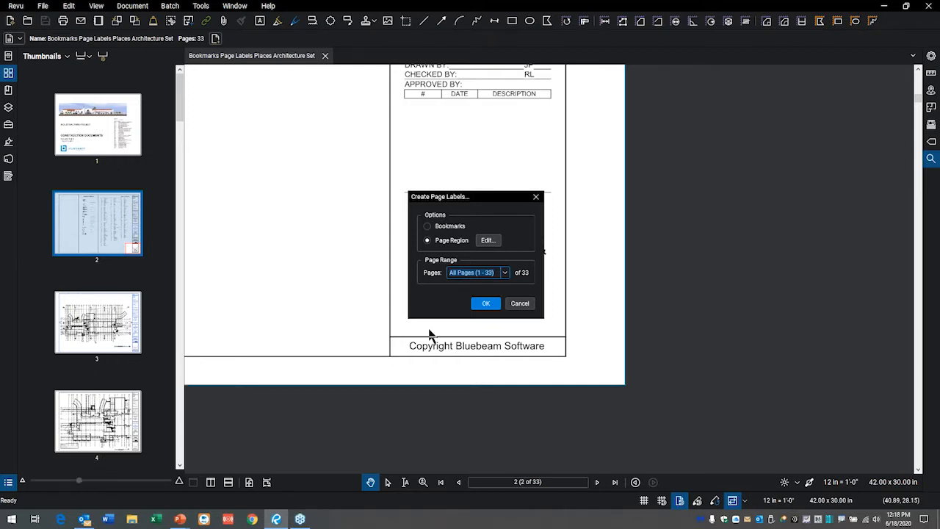
left_click(486, 303)
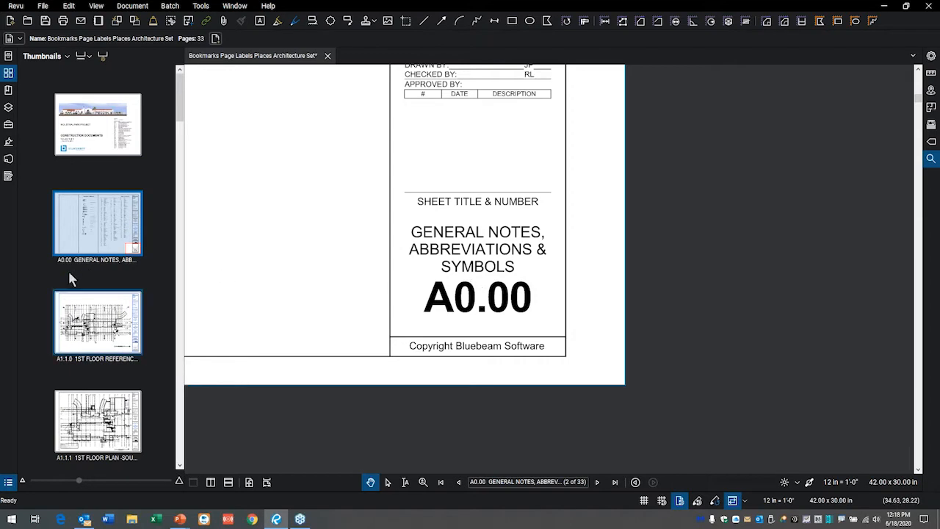
scroll(81, 323, "down", 5)
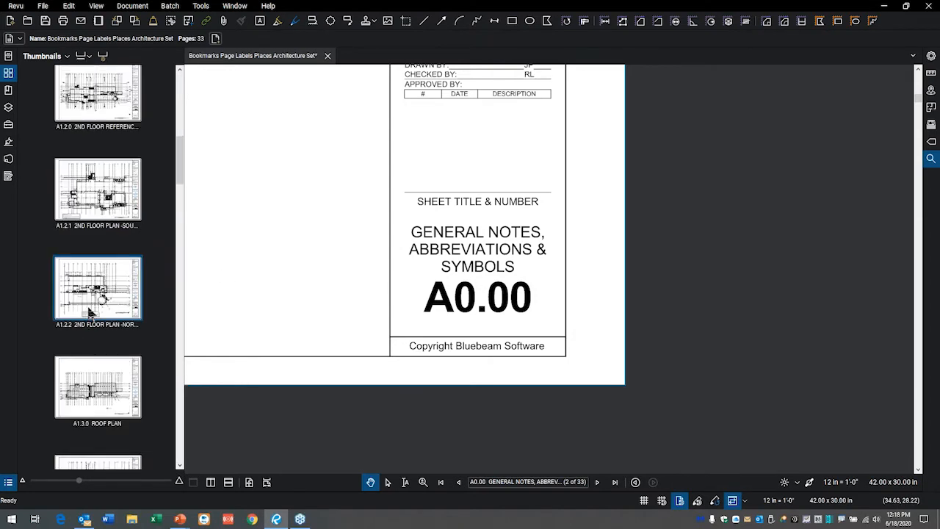
scroll(106, 250, "up", 5)
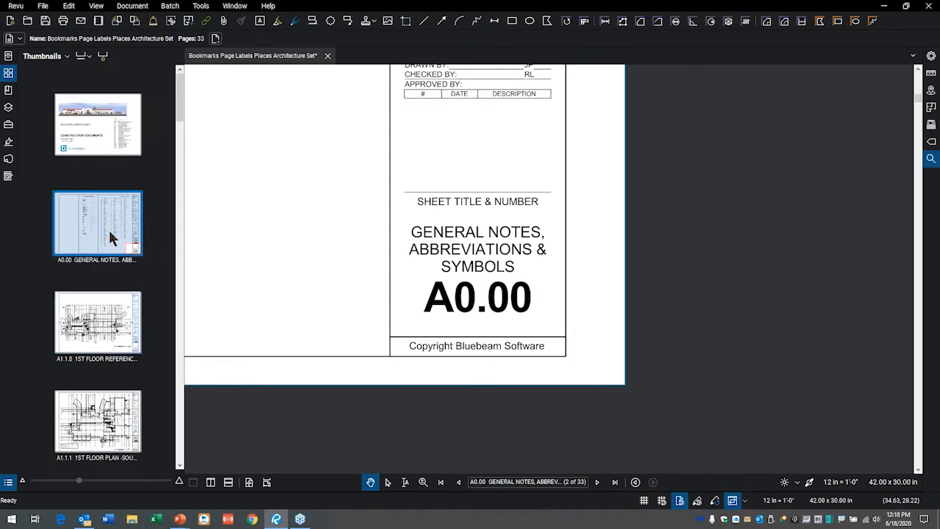
- Rename the first page's label as "Cover Sheet"
right_click(91, 135)
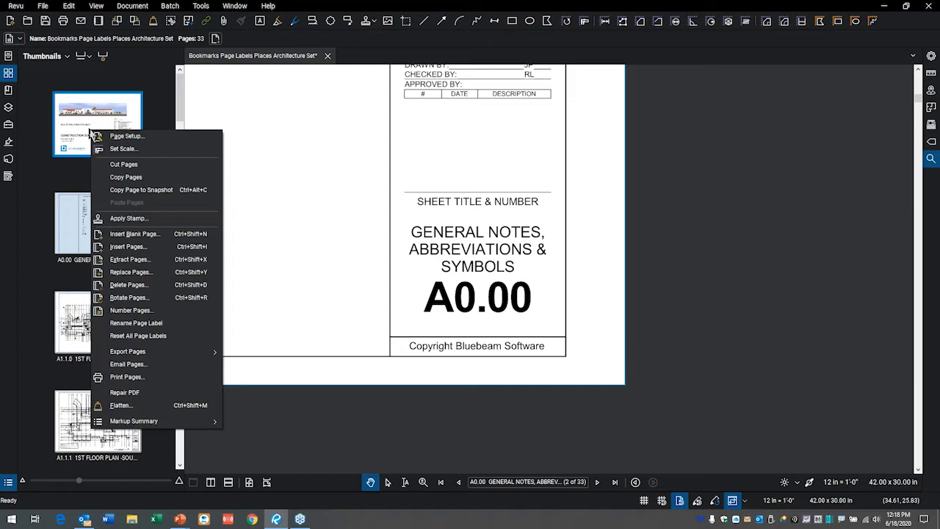
left_click(137, 325)
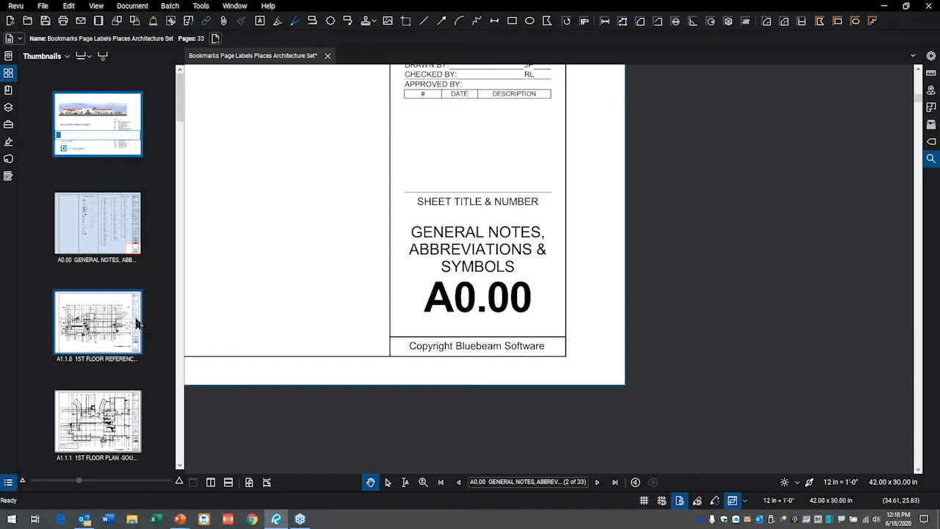
type("Cover Seet")
key("Return")
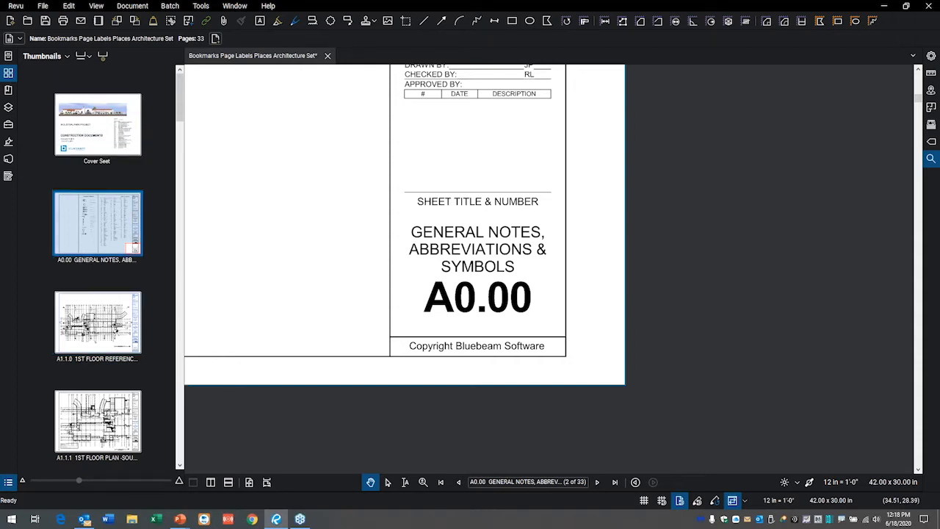
left_click(105, 167)
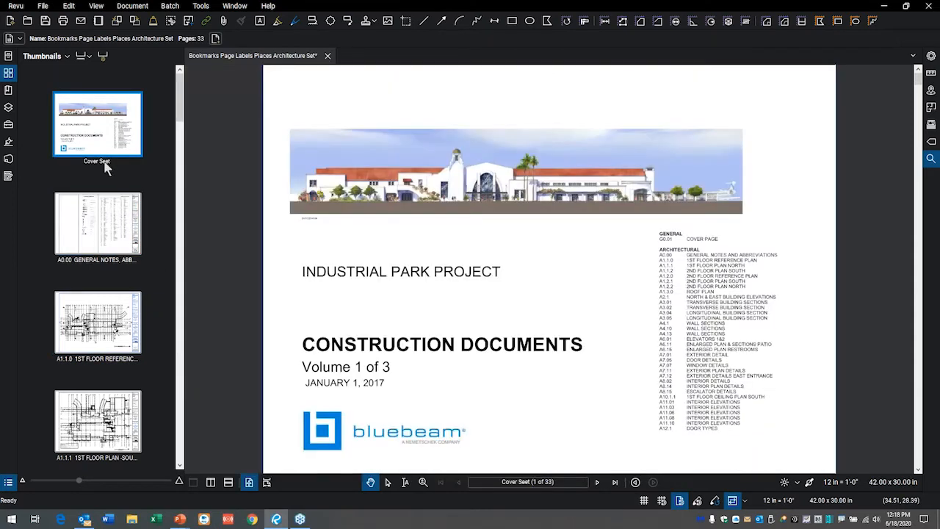
right_click(105, 165)
mouse_move(126, 394)
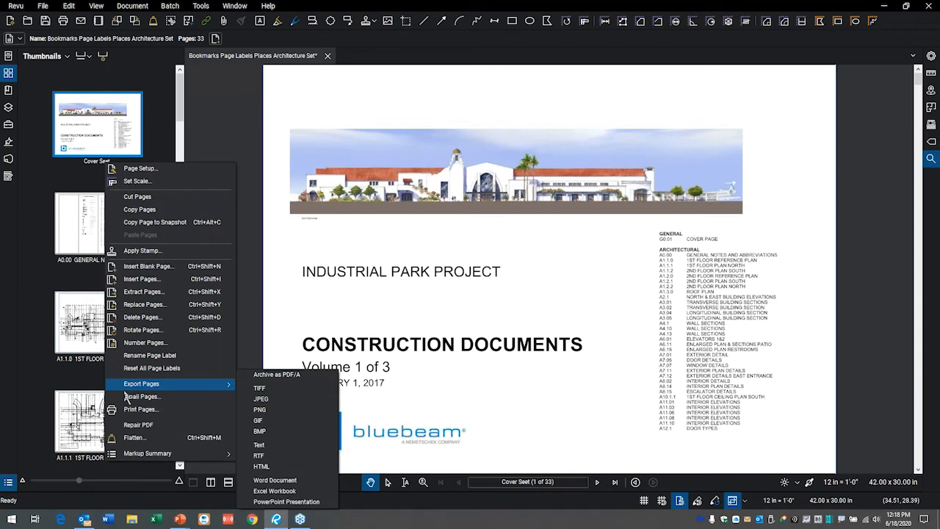
left_click(147, 355)
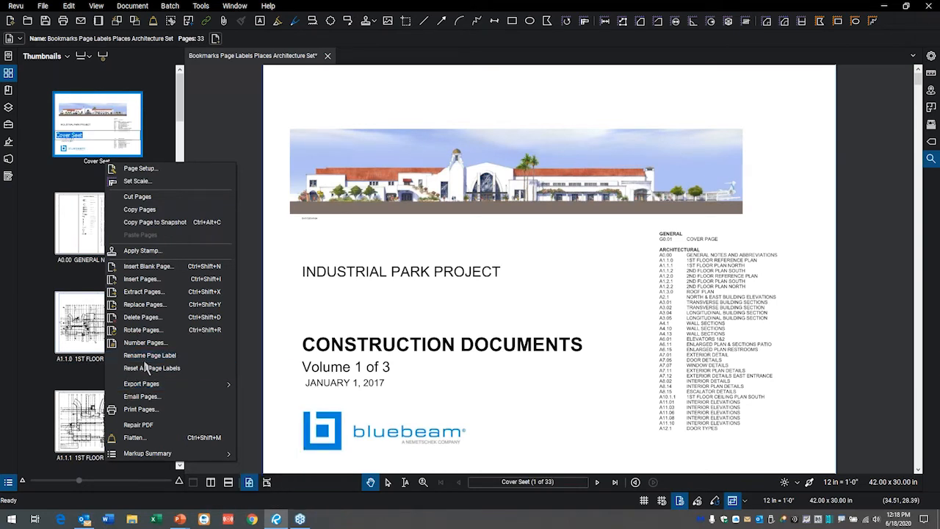
left_click(74, 137)
type("h")
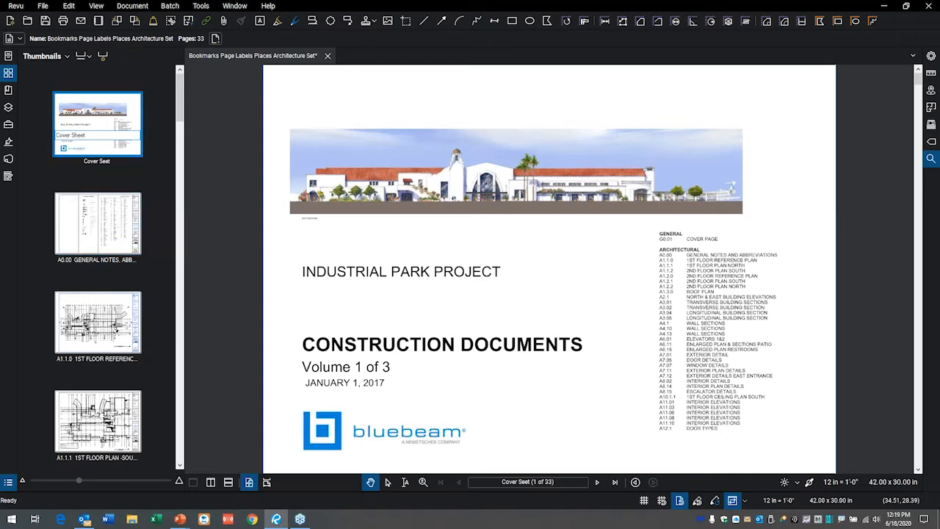
key("Return")
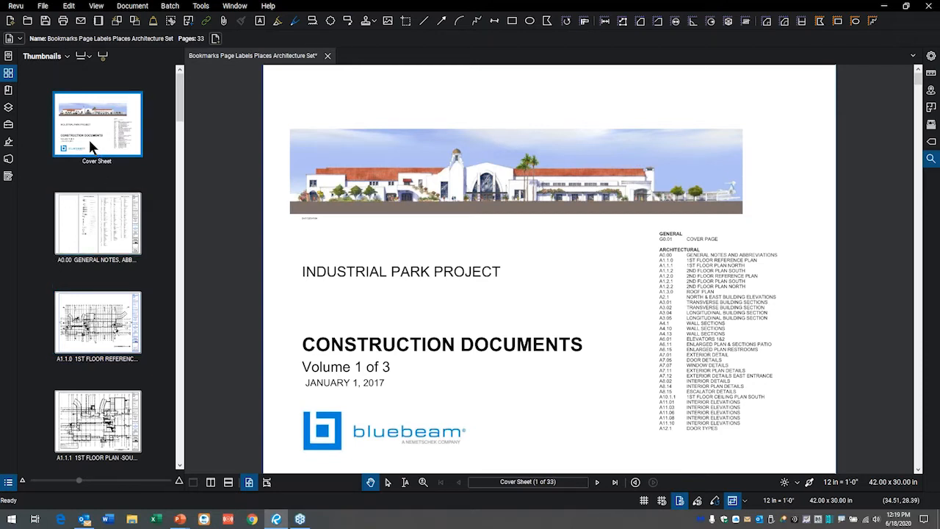
left_click(89, 56)
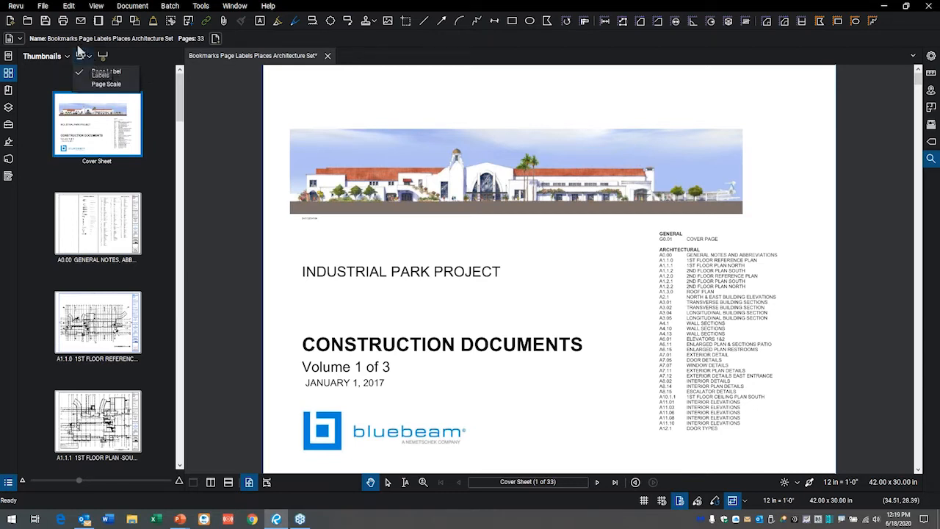
left_click(82, 60)
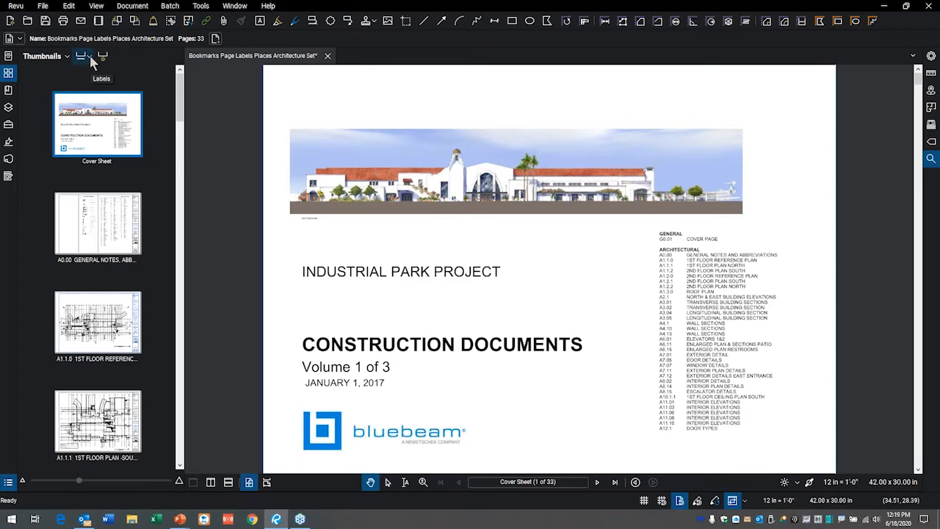
left_click(89, 58)
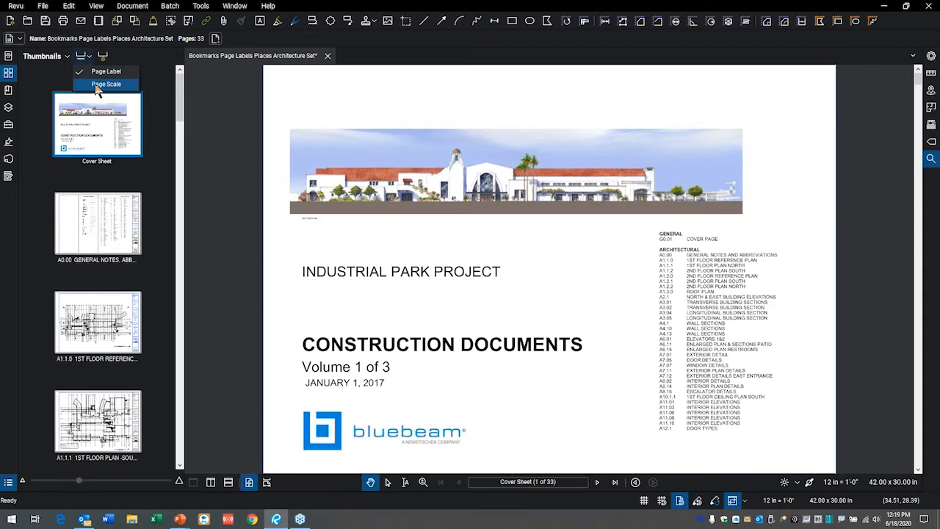
left_click(97, 85)
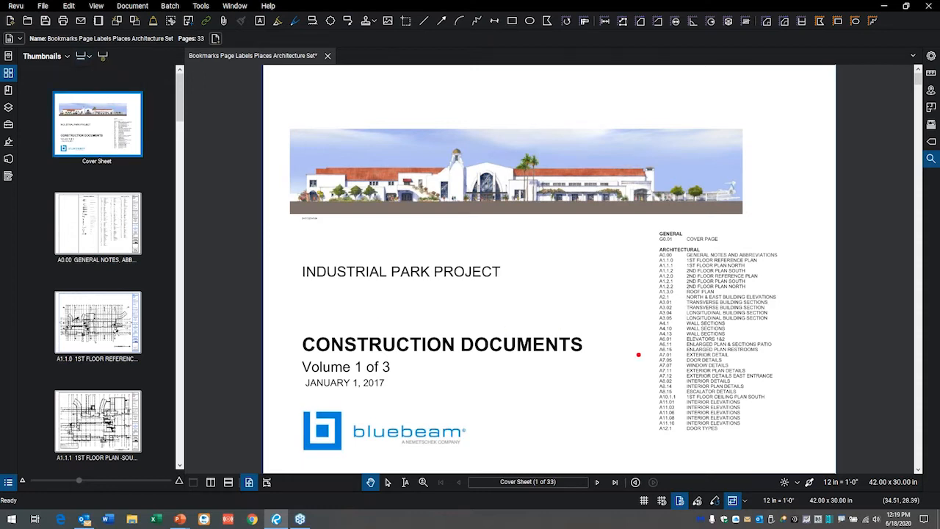
mouse_move(829, 455)
left_mouse_down()
mouse_move(864, 507)
mouse_move(839, 448)
mouse_move(780, 464)
left_mouse_up()
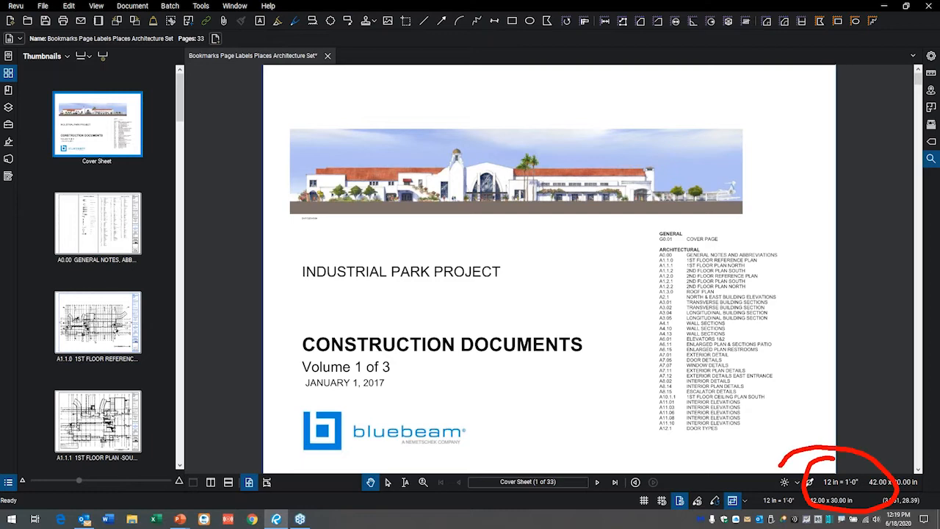
key("Escape")
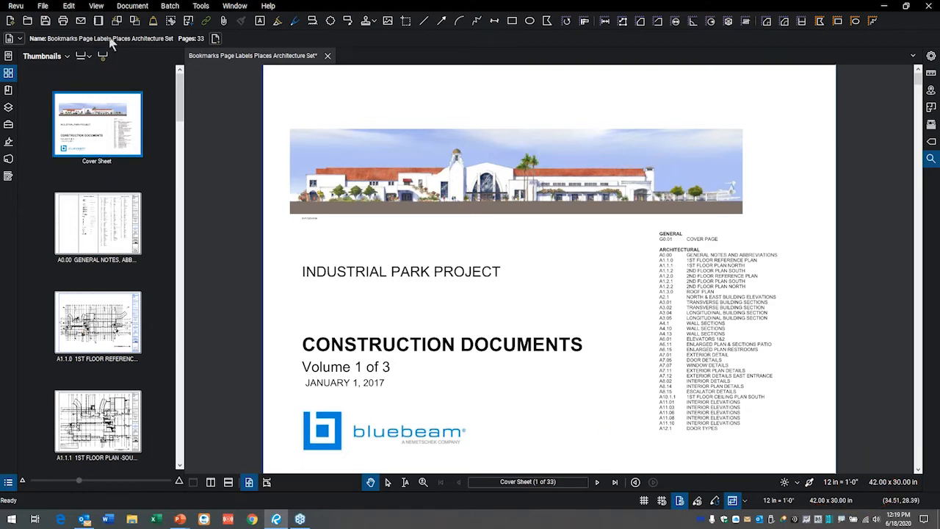
- Show the page scale beneath each thumbnail's label and review the scales across the sheets
left_click(89, 57)
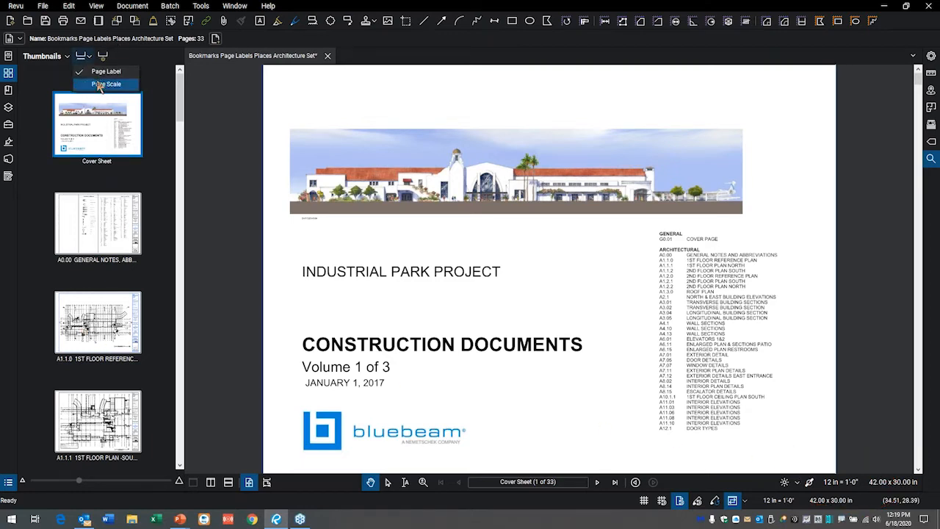
left_click(103, 87)
scroll(135, 182, "down", 3)
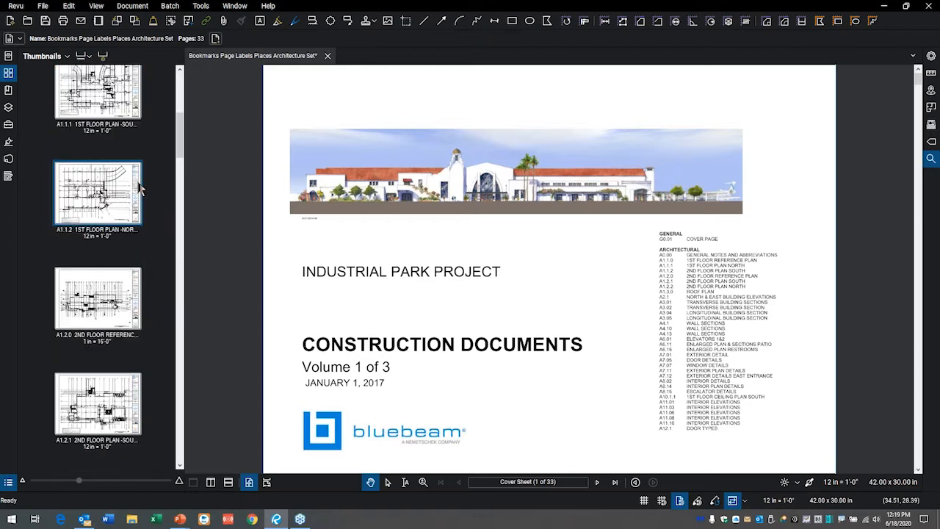
scroll(140, 184, "down", 2)
scroll(135, 178, "down", 3)
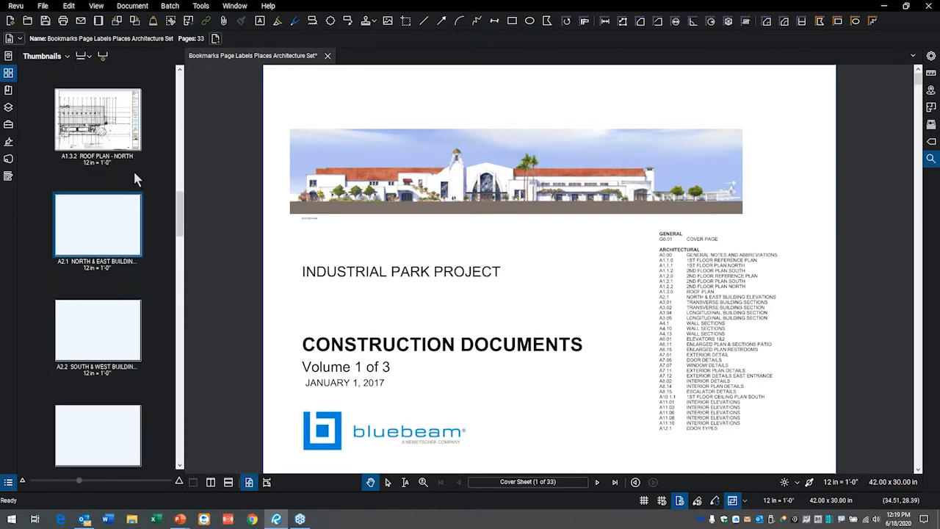
scroll(117, 221, "down", 5)
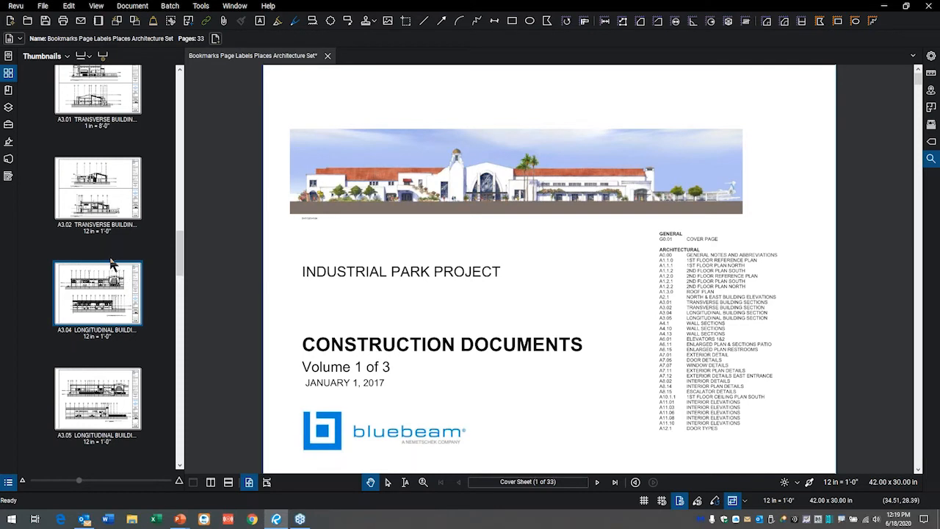
scroll(120, 244, "up", 5)
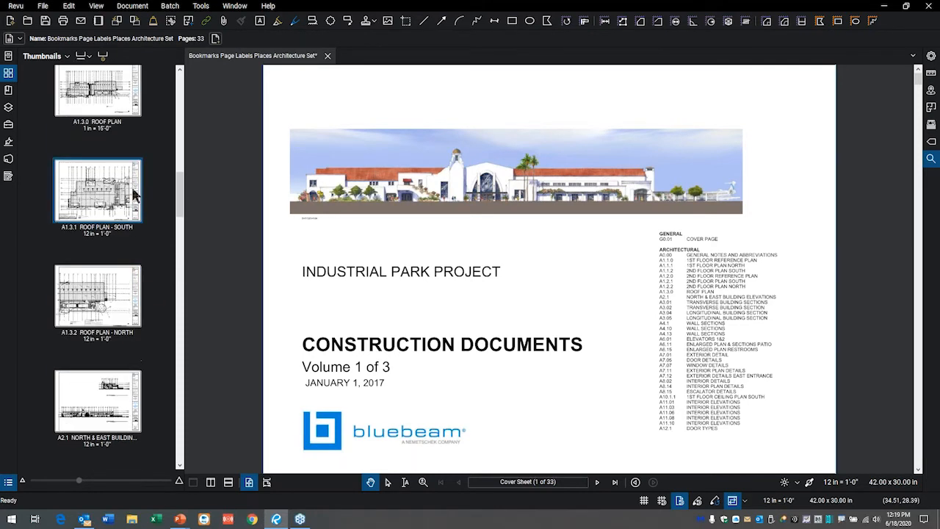
scroll(62, 211, "up", 4)
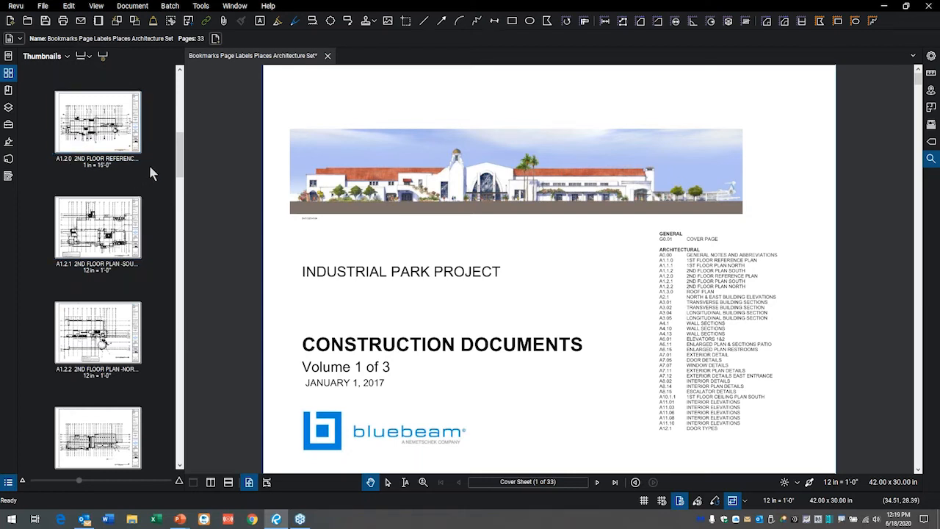
scroll(149, 163, "up", 6)
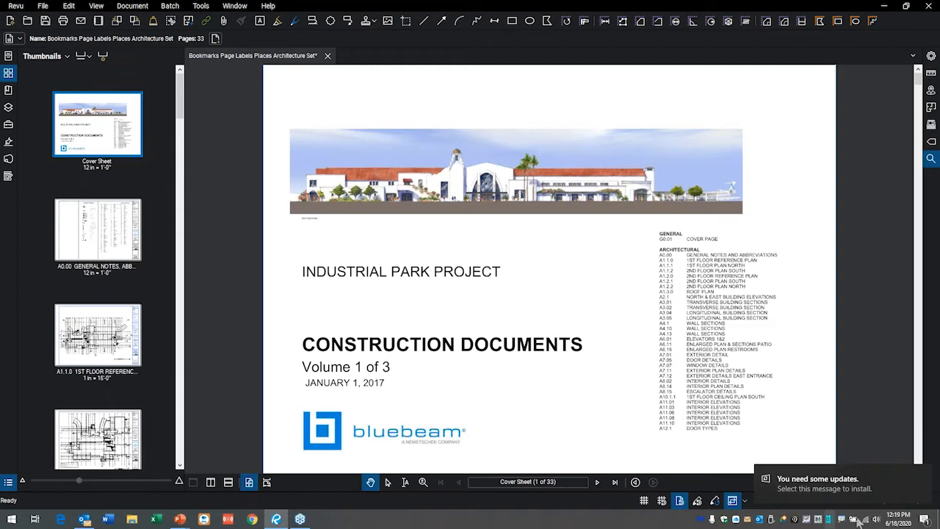
left_click(921, 477)
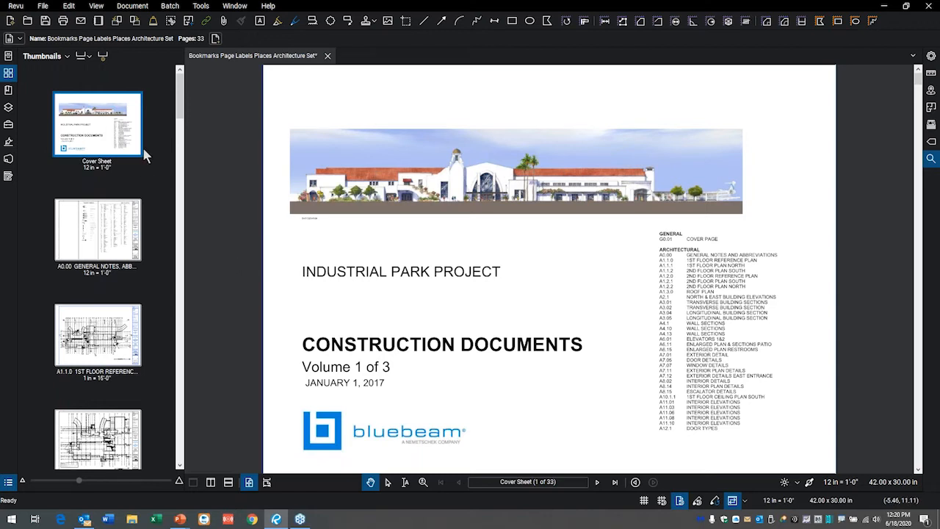
- Check the document's bookmarks and open sheet A3.02, the transverse building sections, from the page thumbnails
left_click(8, 91)
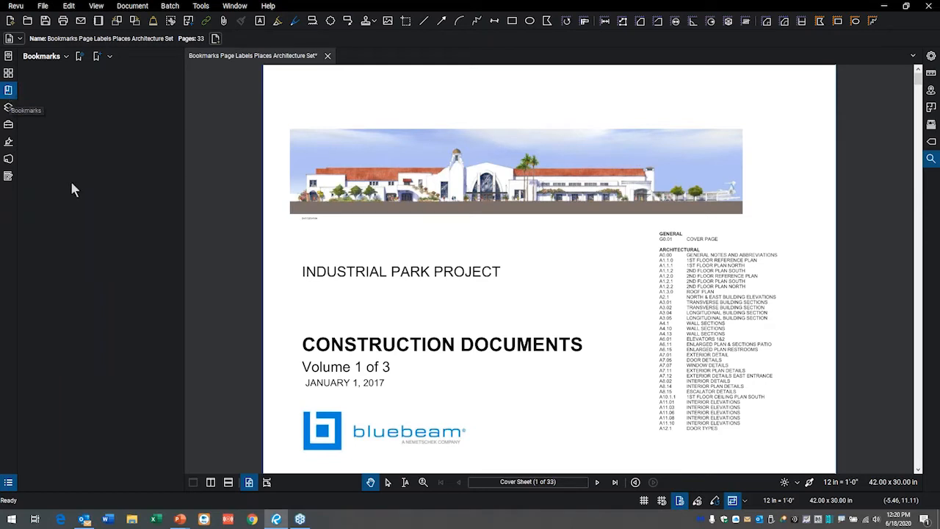
left_click(8, 72)
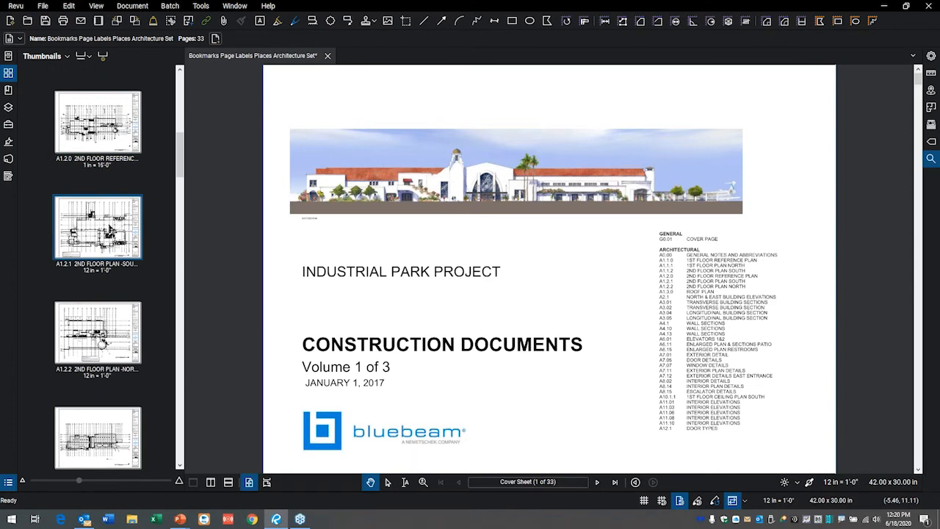
left_click(110, 230)
scroll(109, 234, "down", 5)
left_click(98, 360)
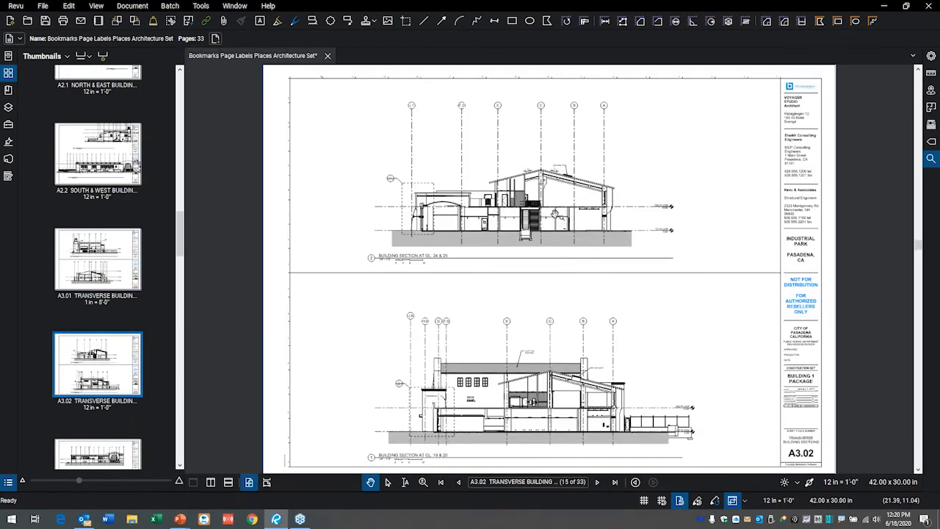
- Examine the building sections at GL. 24 & 25 and GL. 19 & 20 on sheet A3.02
scroll(559, 221, "up", 3)
left_click_drag(465, 208, 570, 237)
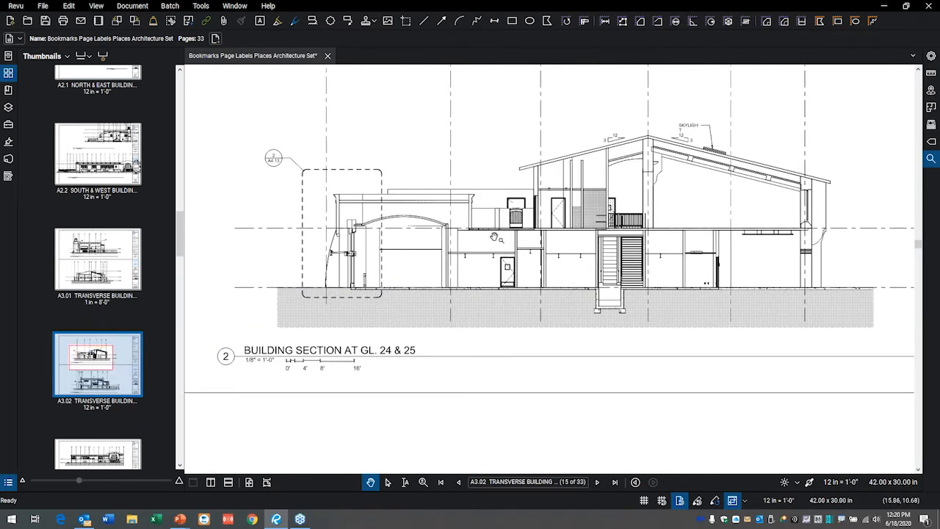
scroll(495, 236, "down", 4)
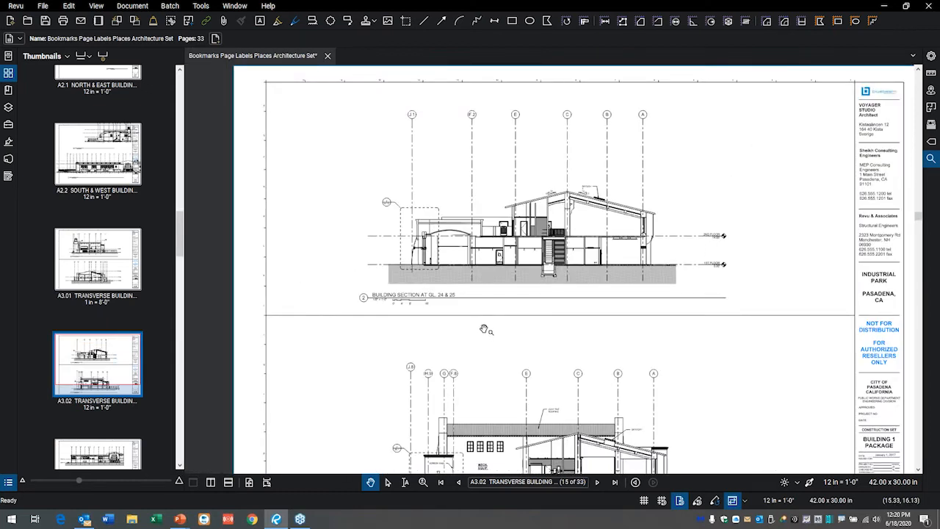
scroll(484, 329, "up", 1)
left_click_drag(482, 323, 465, 260)
scroll(477, 228, "down", 3)
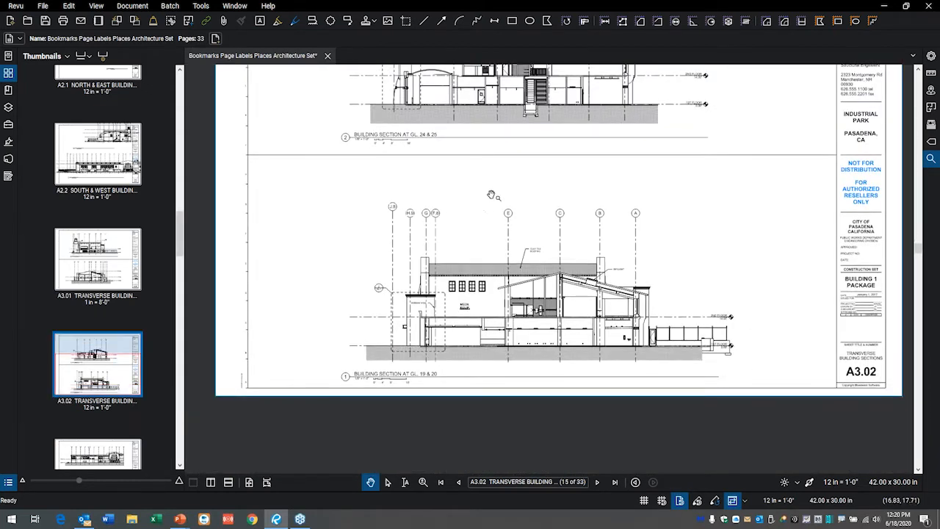
scroll(492, 195, "down", 1)
left_click_drag(486, 211, 462, 276)
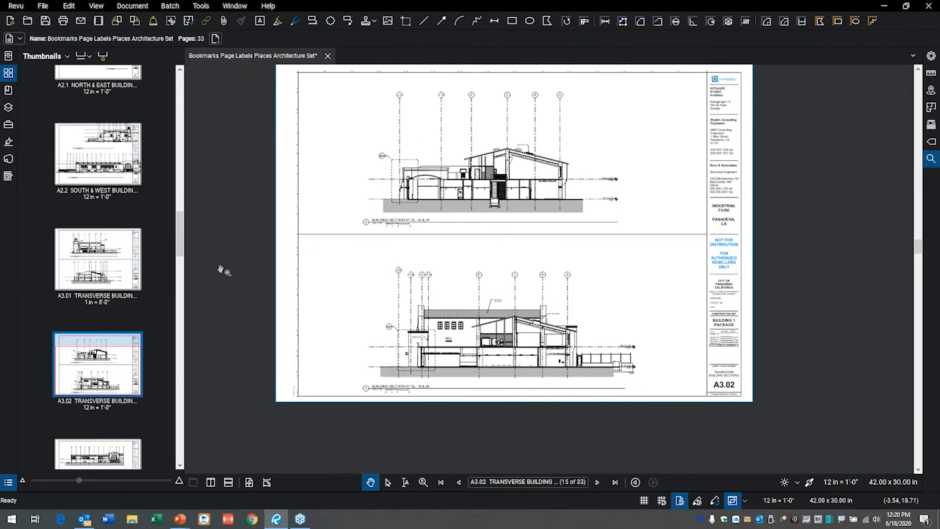
- Review which panels can be shown and how the Tool Chest panel can be hidden, leaving the panel layout as it is
left_click_drag(279, 214, 268, 251)
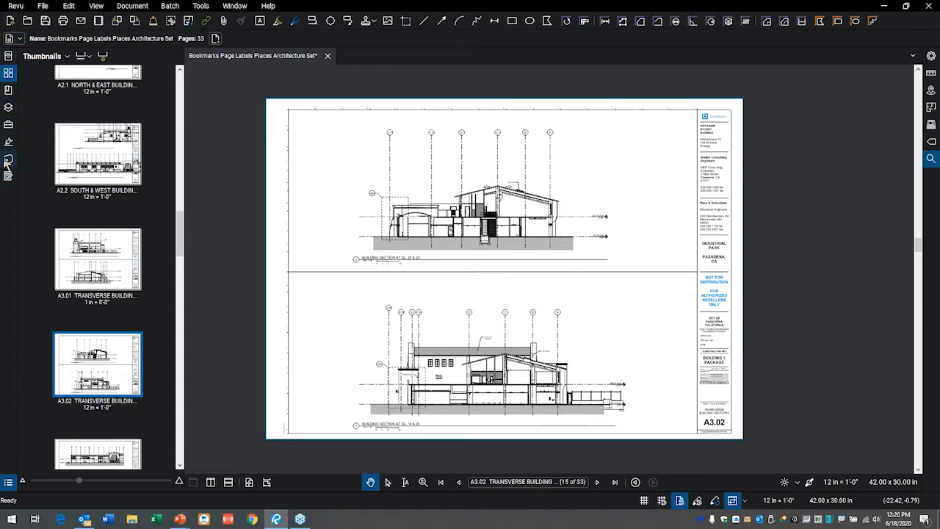
right_click(7, 196)
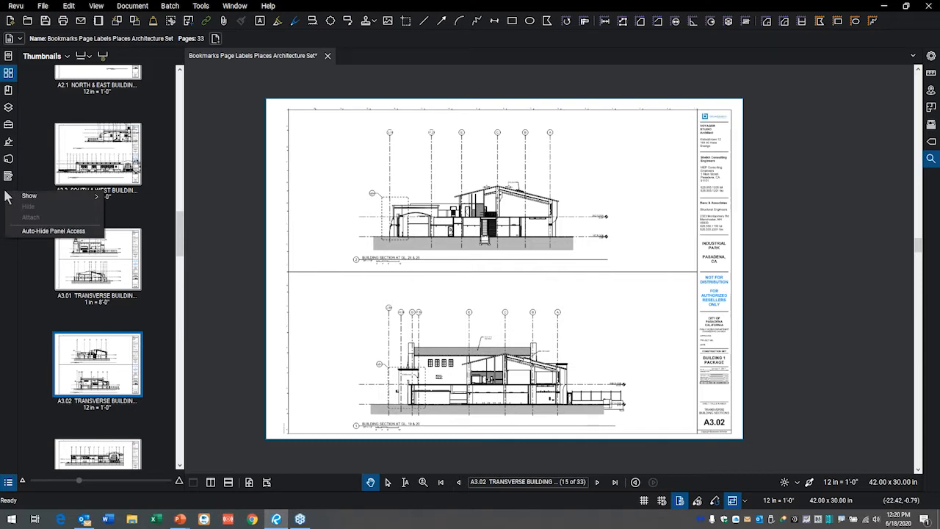
mouse_move(65, 203)
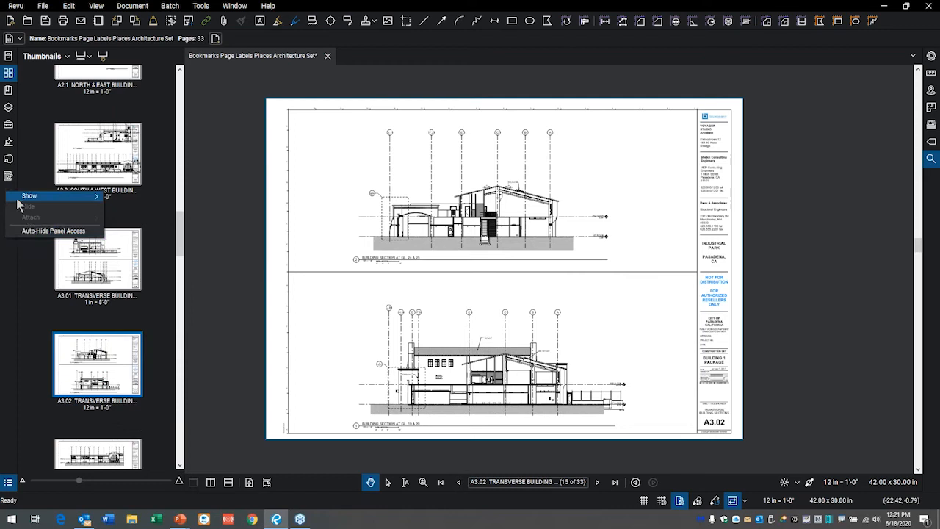
mouse_move(30, 200)
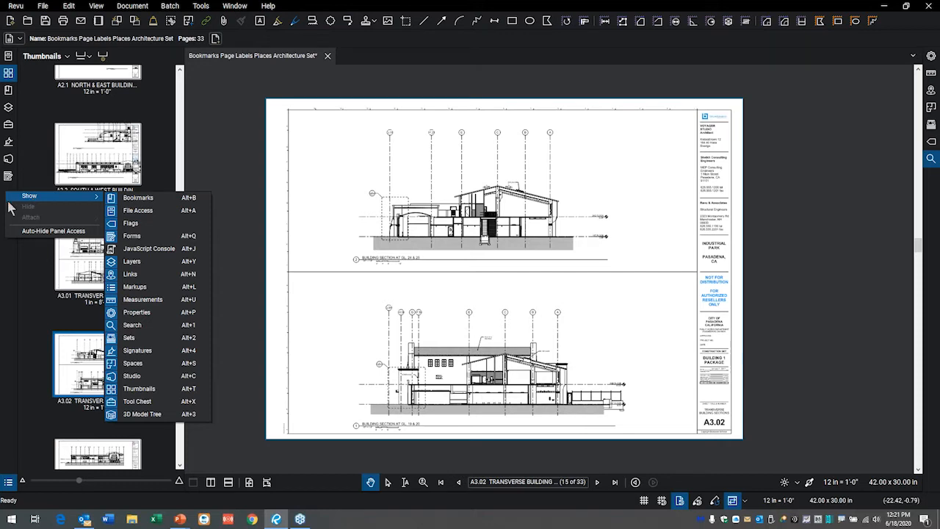
left_click(2, 216)
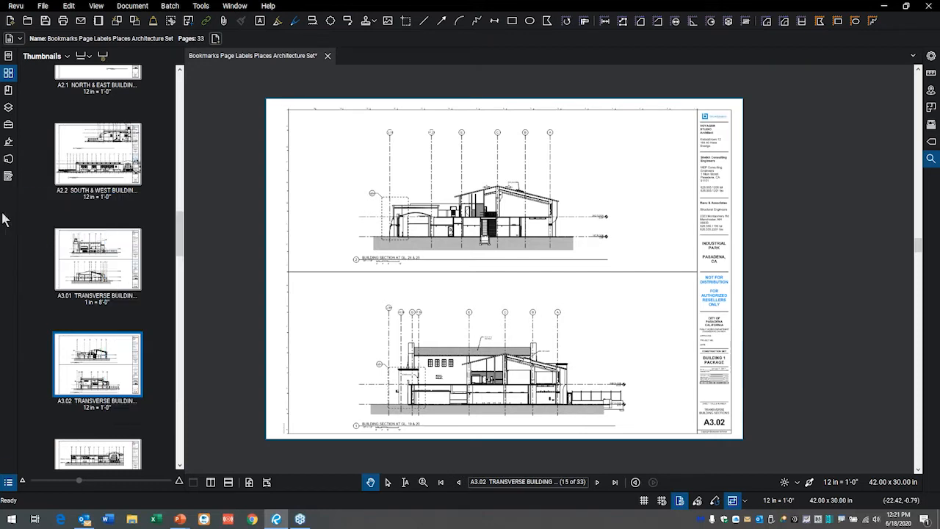
right_click(9, 127)
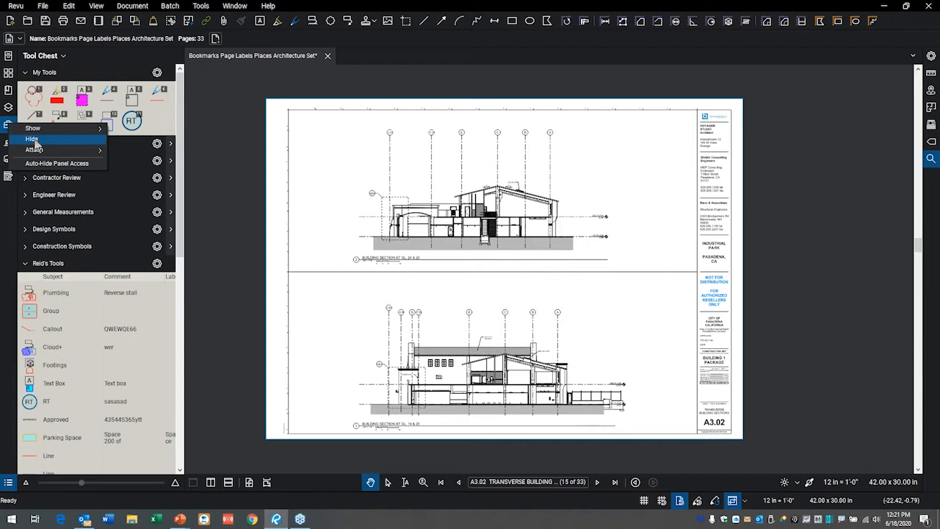
left_click(2, 216)
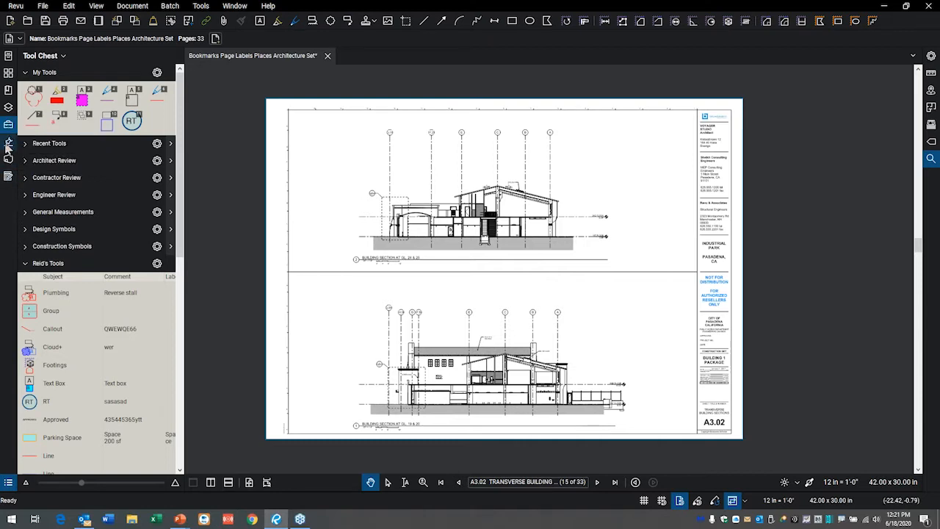
- Create bookmarks from the page labels for all pages (1-33), with the page scale set to Fit Page
left_click(9, 90)
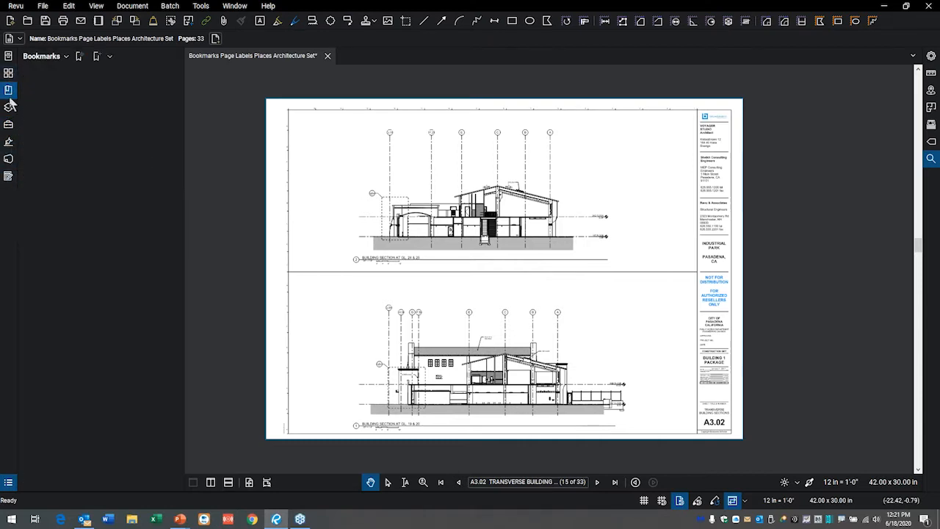
left_click(109, 57)
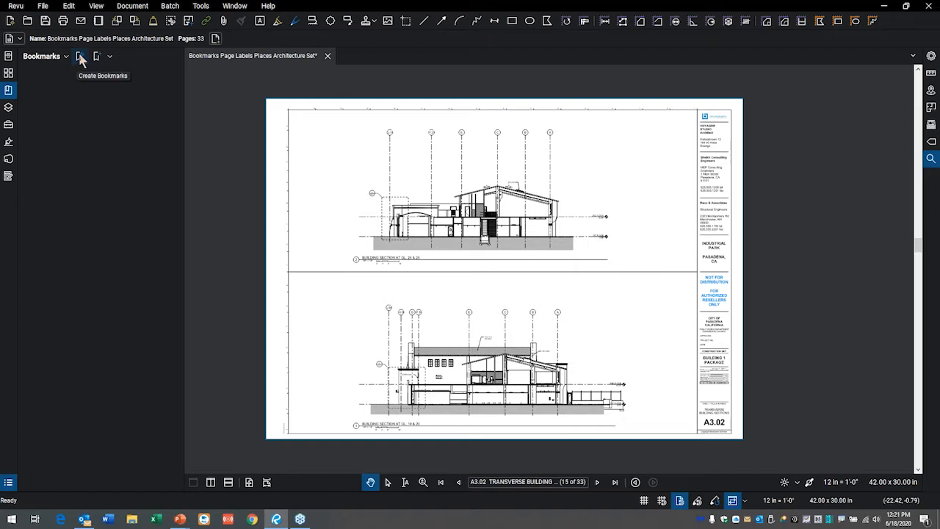
left_click(78, 57)
left_click_drag(445, 188, 412, 141)
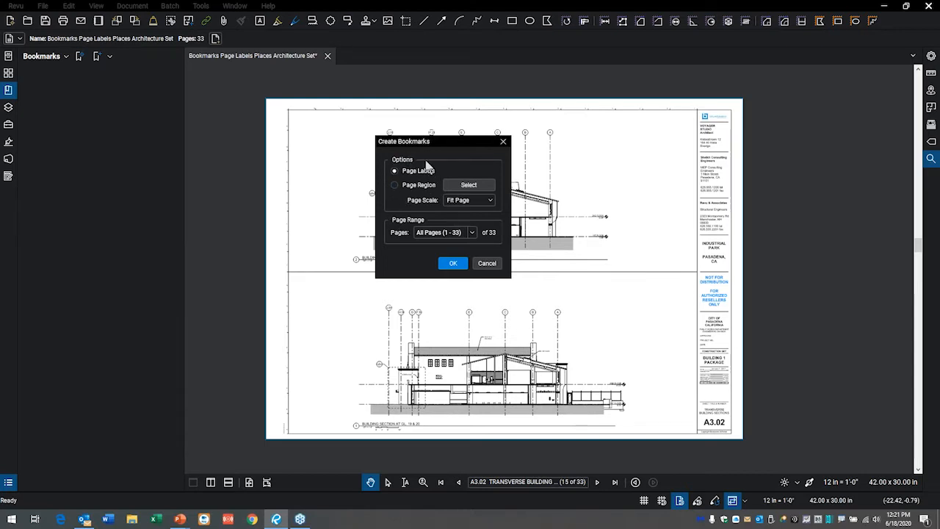
left_click(455, 263)
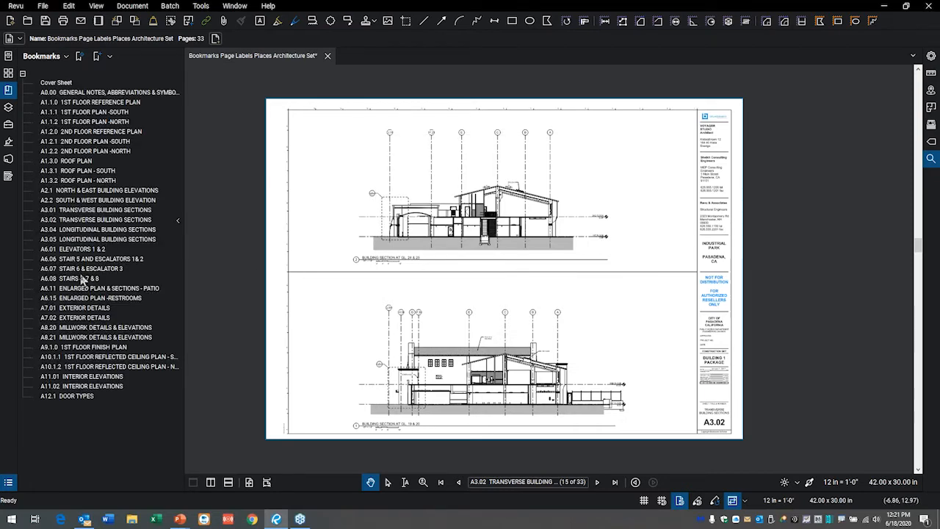
- Test the new bookmarks by jumping between sheets A6.01, A6.06 and A3.05, ending on A3.02 Transverse Building Sections
left_click(72, 250)
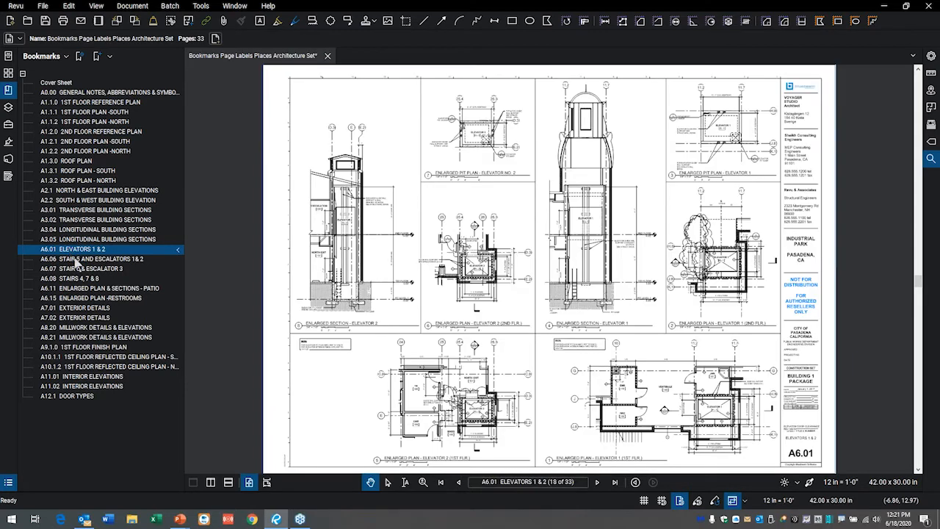
left_click(80, 265)
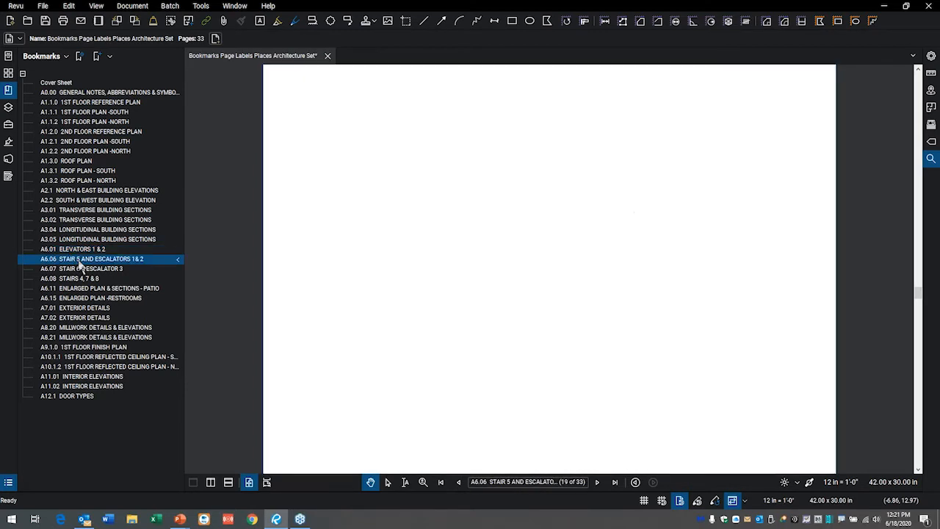
left_click(79, 251)
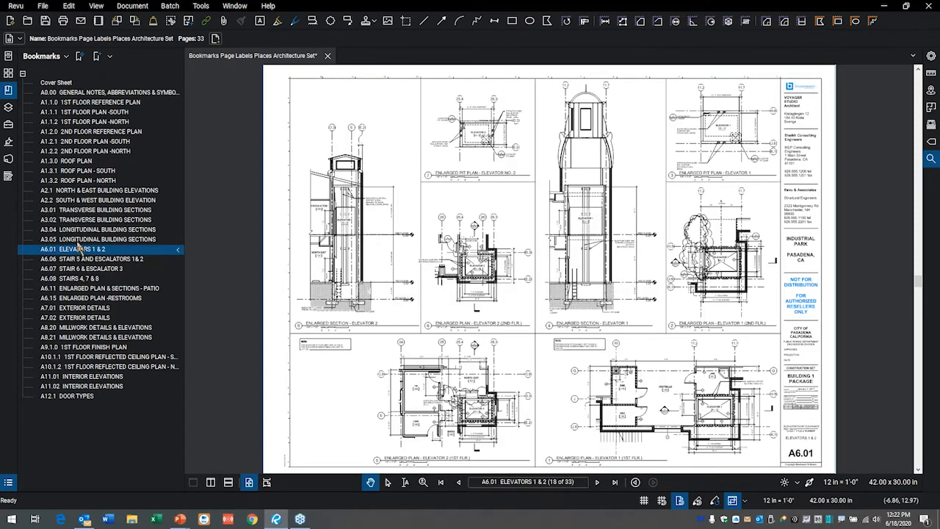
left_click(81, 240)
left_click(84, 221)
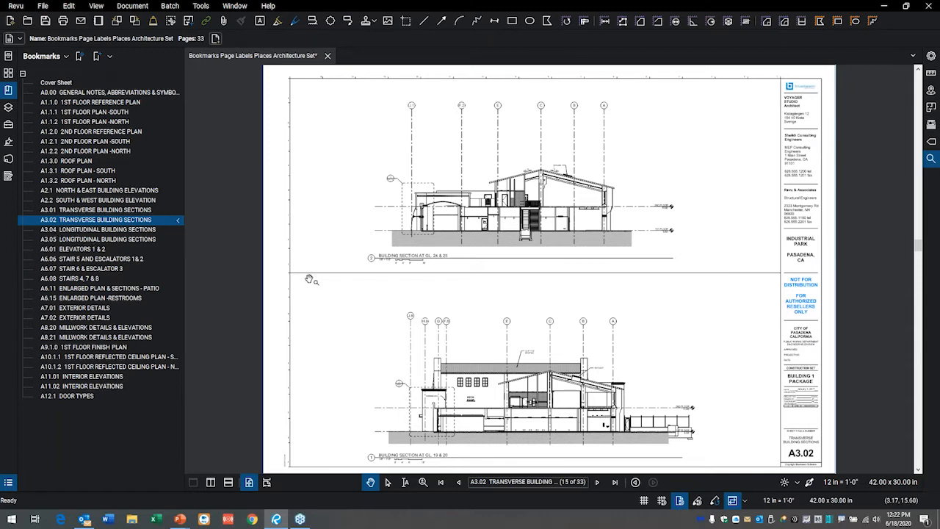
- Add a child bookmark named "View 1 - Section at 19020" under the A3.02 Transverse Building Sections bookmark
mouse_move(344, 348)
left_mouse_down()
mouse_move(330, 328)
mouse_move(326, 273)
mouse_move(341, 306)
left_mouse_up()
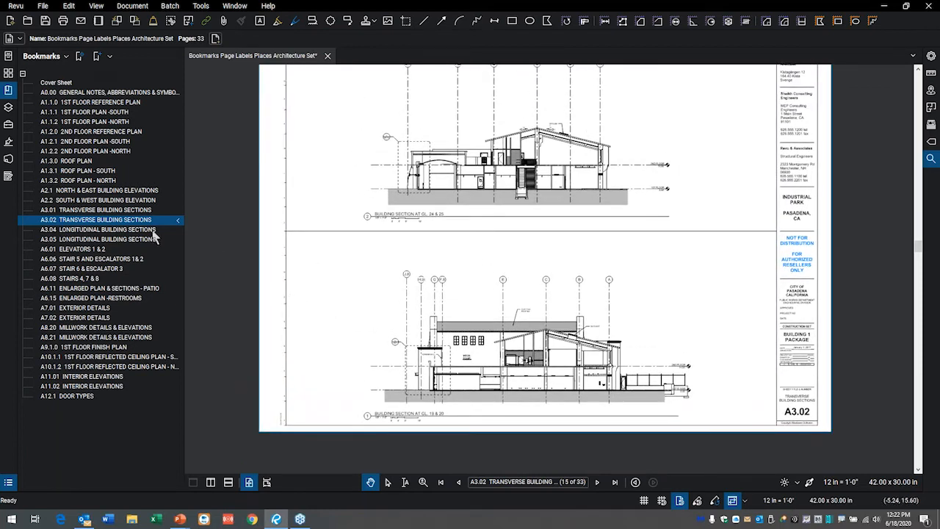
right_click(97, 224)
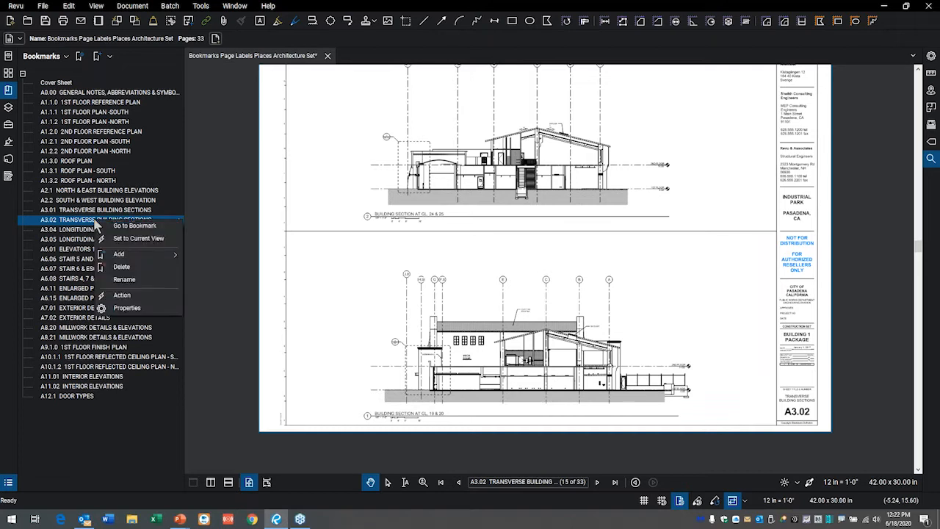
mouse_move(135, 257)
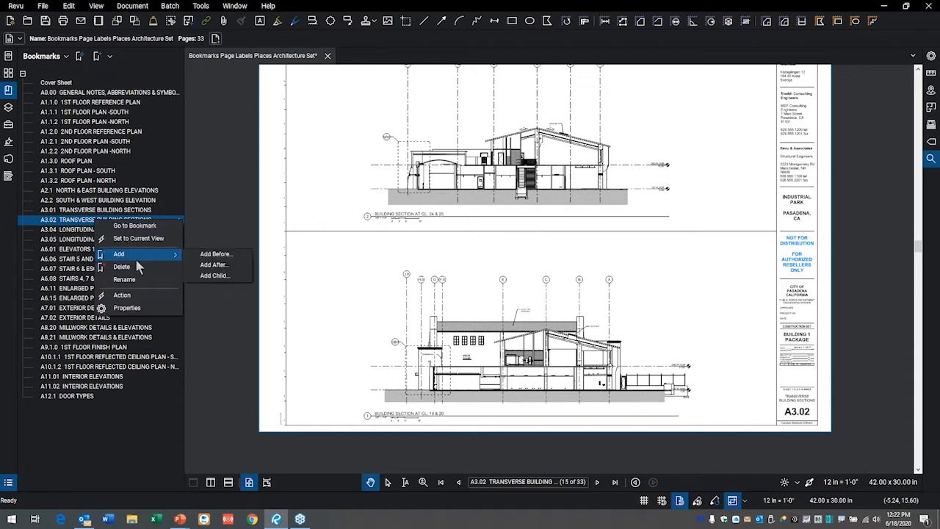
left_click(226, 283)
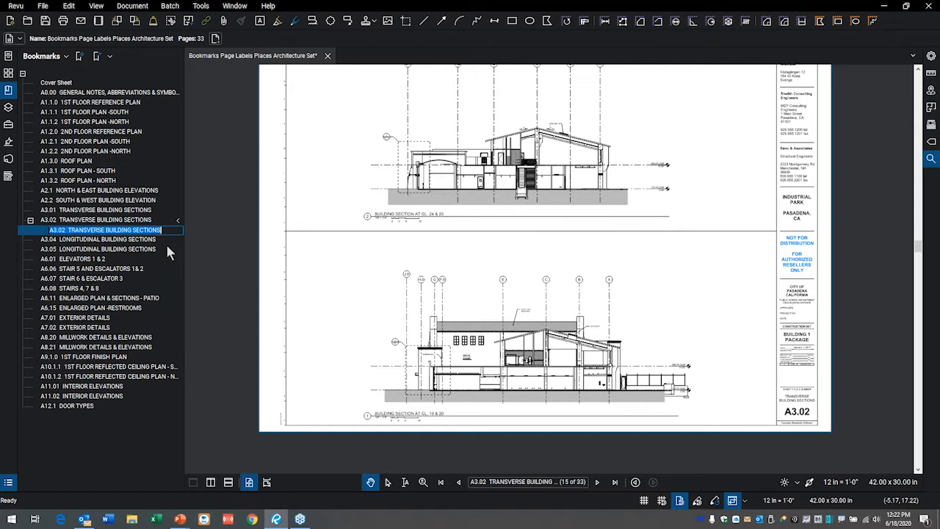
type("View 1")
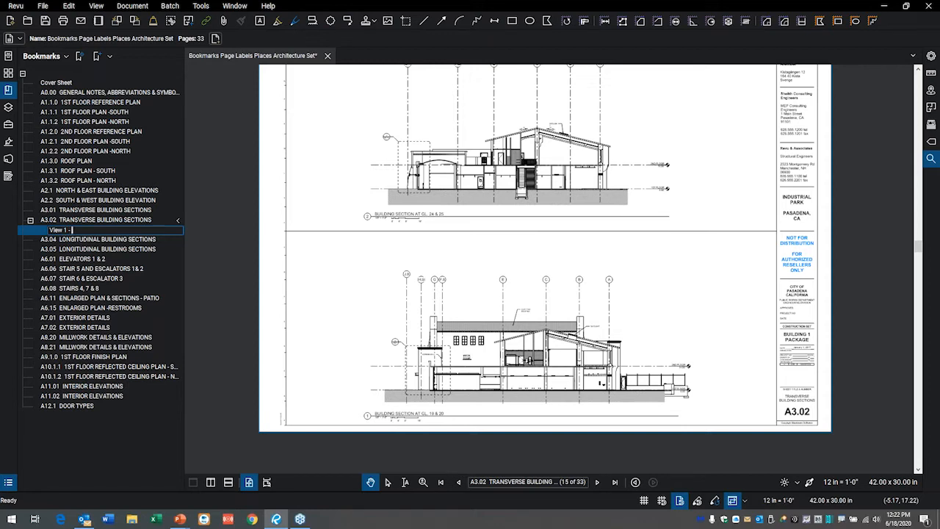
type("- Section at 19020")
key("Return")
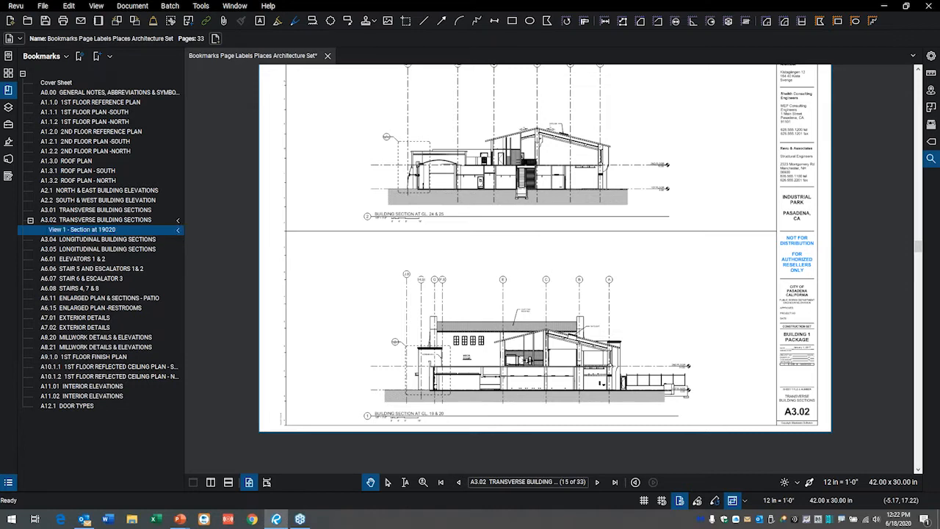
- Rename the child bookmark as "View 1 - Section at 19-20" and test it by jumping to it from sheet A3.04
right_click(108, 233)
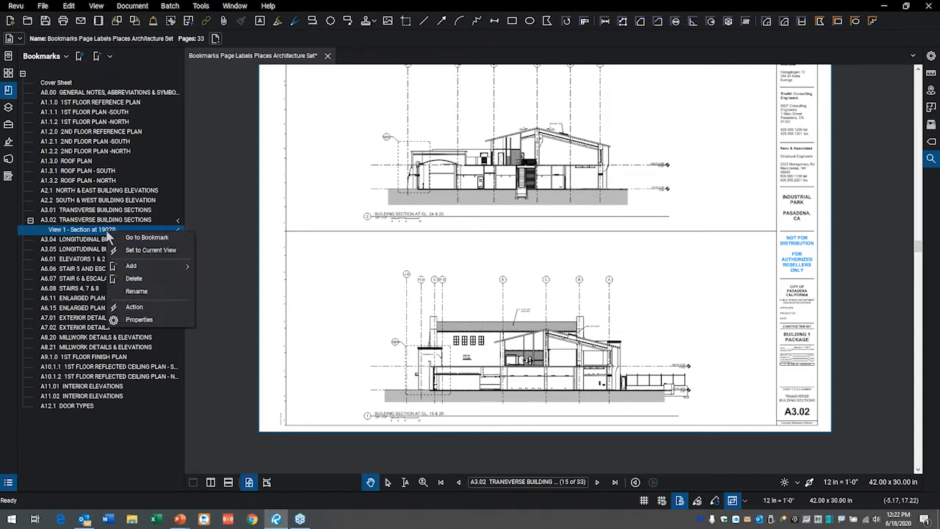
left_click(136, 291)
left_click(108, 230)
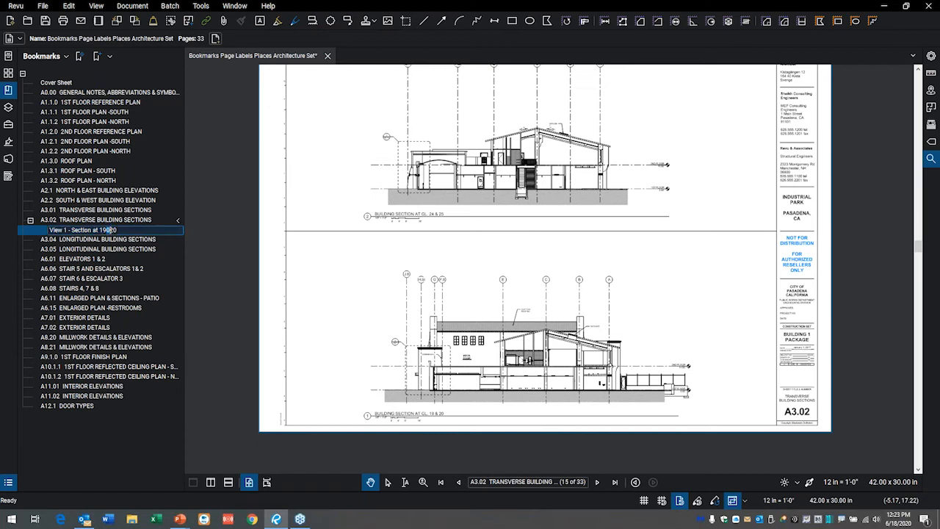
type("-")
left_click(127, 243)
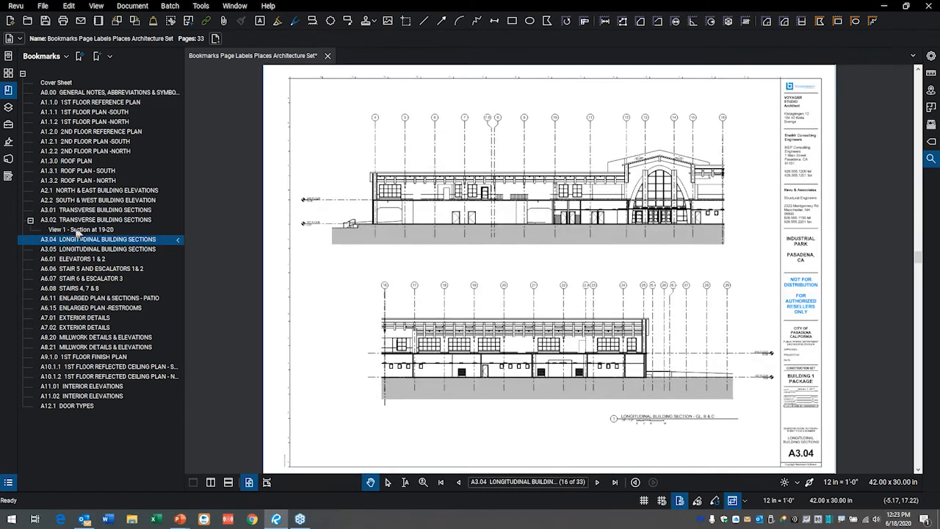
left_click(77, 230)
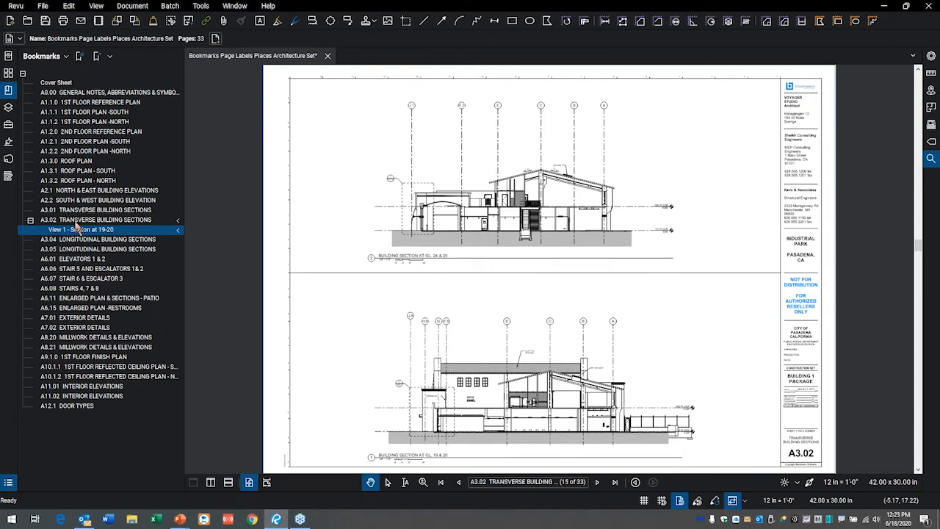
- Add a second child bookmark named "View 2 - Section at 24-25" under the A3.02 Transverse Building Sections bookmark
right_click(79, 219)
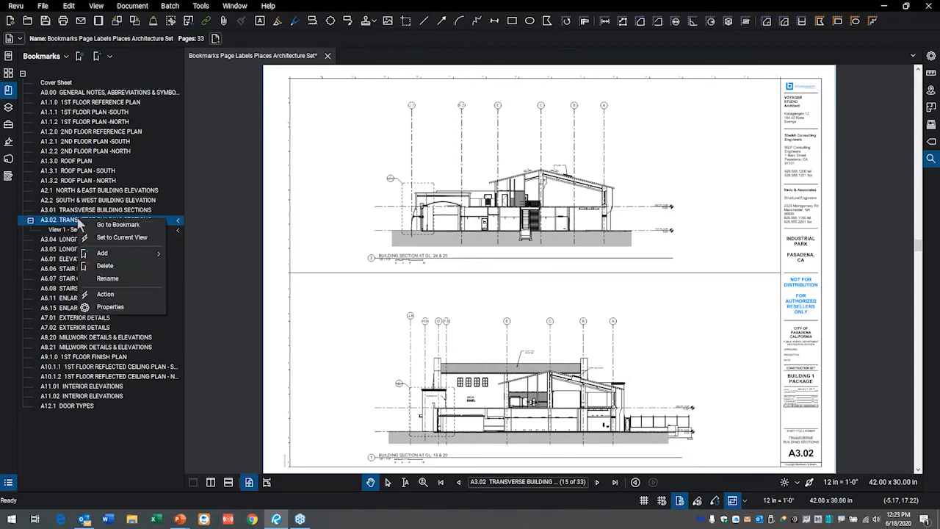
mouse_move(105, 254)
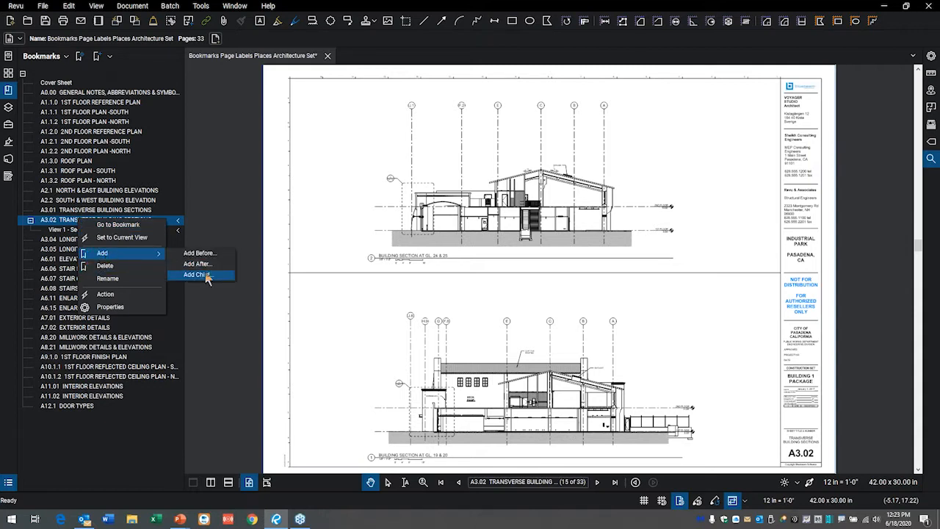
left_click(207, 276)
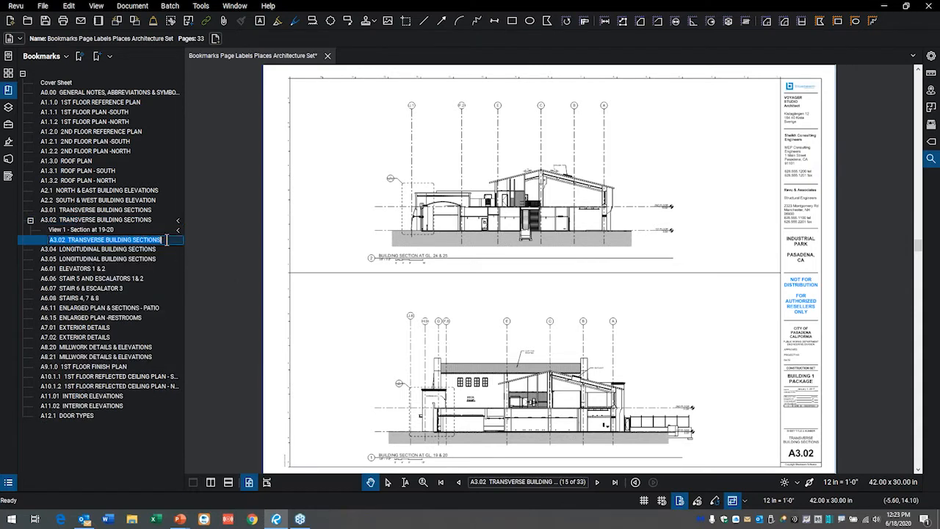
type("View ")
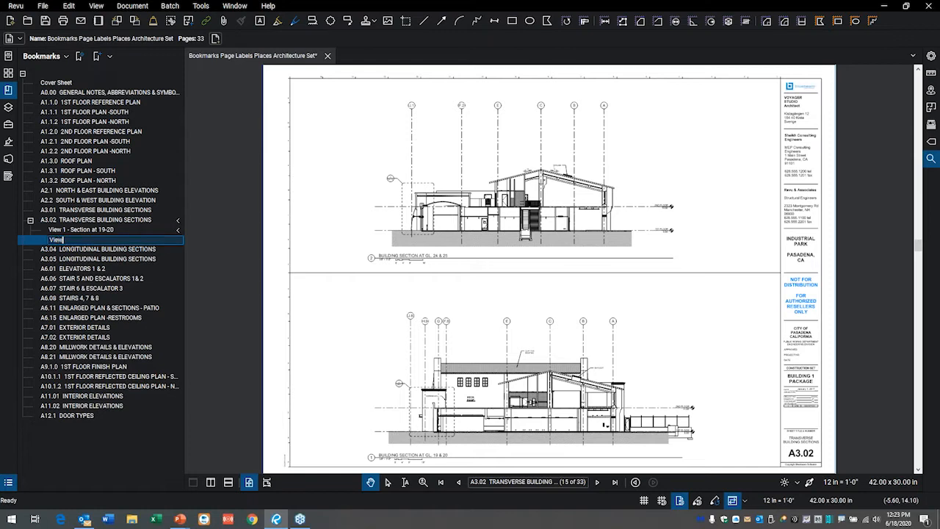
type("2 - Section at 24-2")
key("Return")
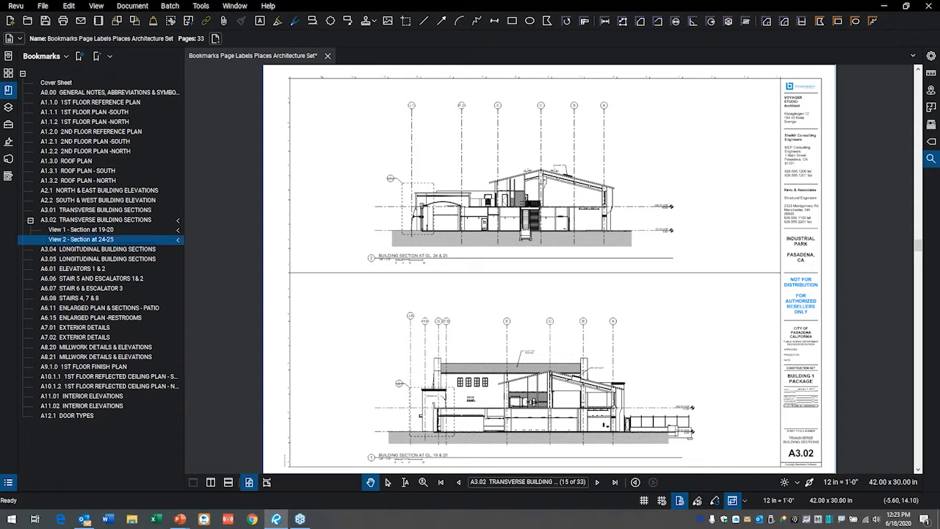
- Compare the views that the View 1, View 2 and A3.04 bookmarks lead to, ending on View 1
left_click(94, 228)
left_click(95, 239)
left_click(97, 249)
left_click(101, 231)
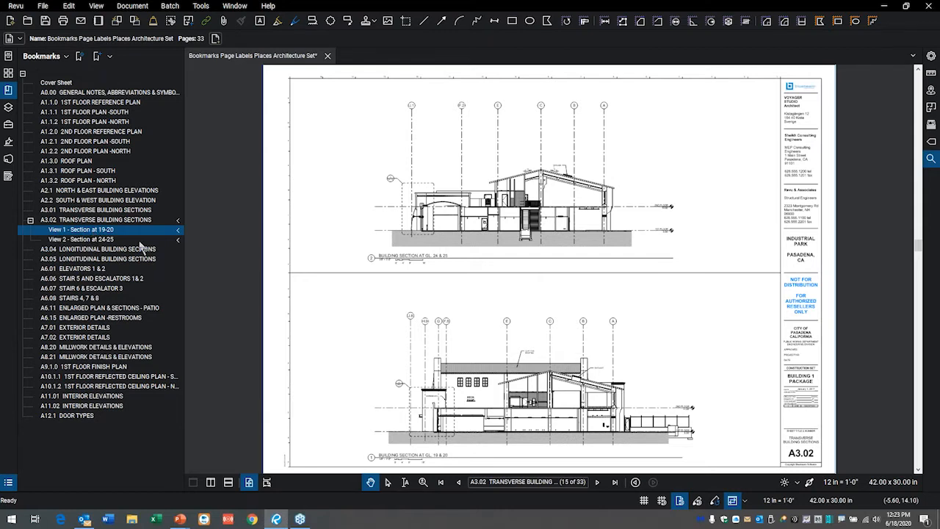
- Set the View 1 - Section at 19-20 bookmark to the current view framing the GL. 19 & 20 section, and test it from A3.02
mouse_move(485, 352)
left_mouse_down()
mouse_move(461, 309)
mouse_move(441, 224)
left_mouse_up()
scroll(484, 244, "up", 3)
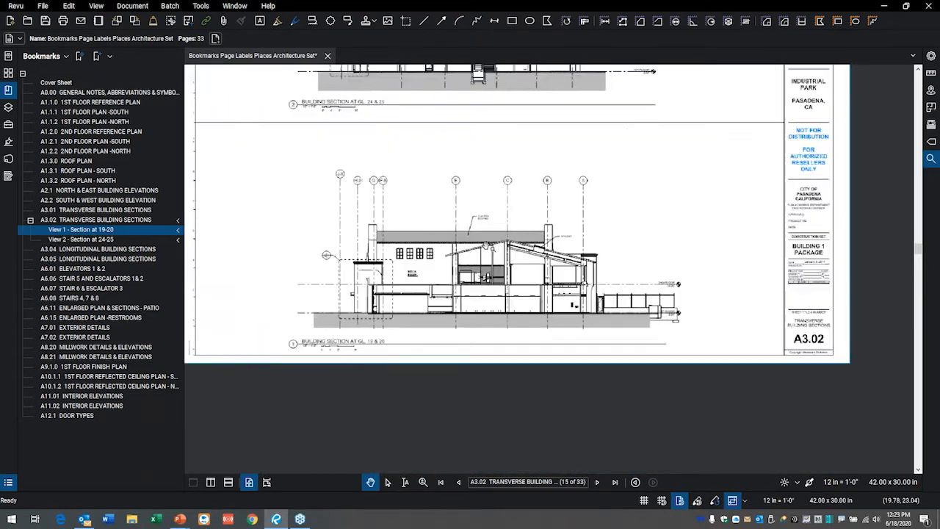
scroll(445, 228, "up", 2)
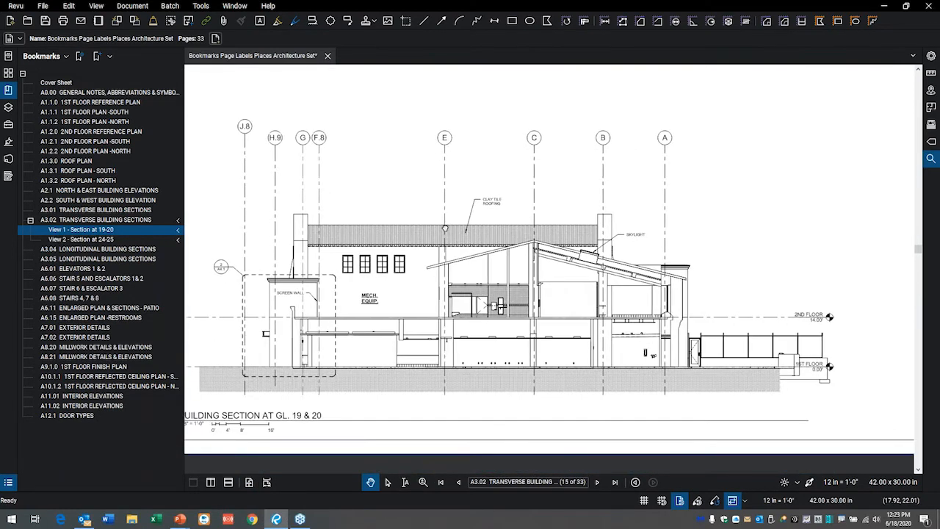
left_click_drag(493, 221, 513, 219)
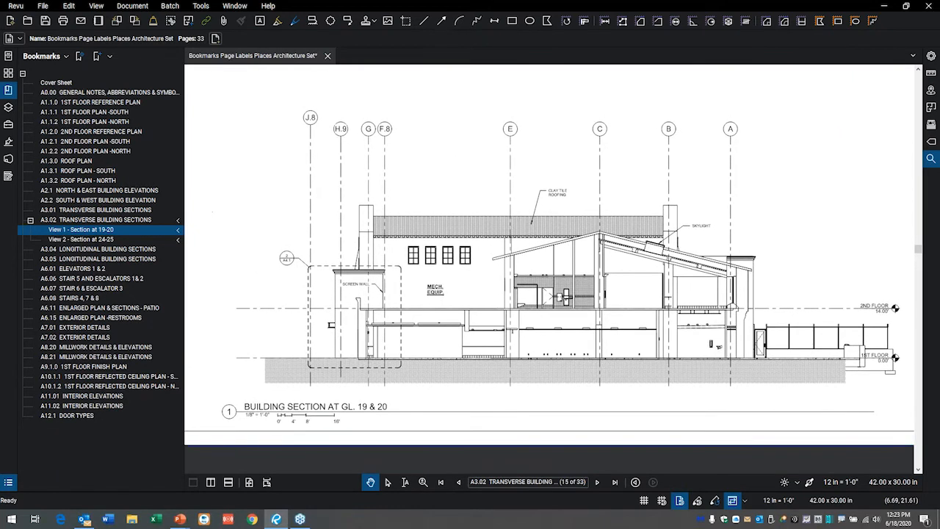
right_click(85, 233)
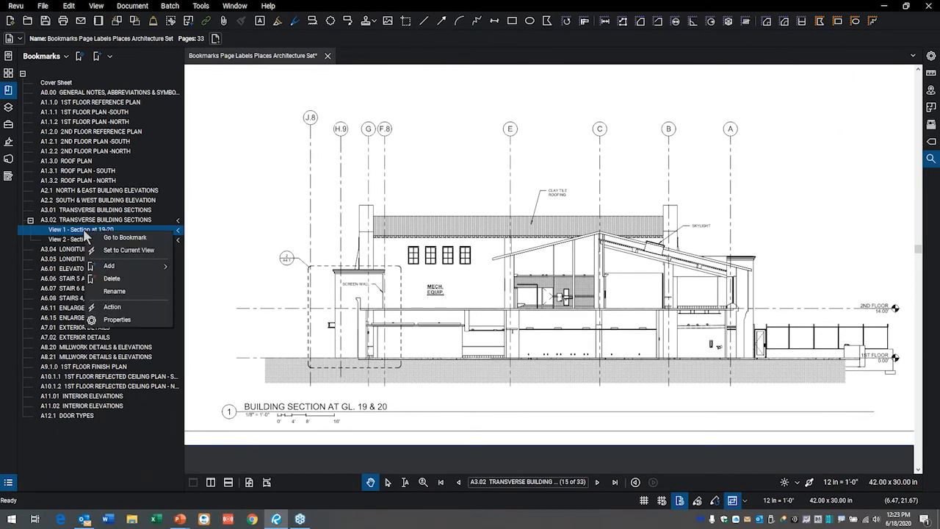
left_click(128, 251)
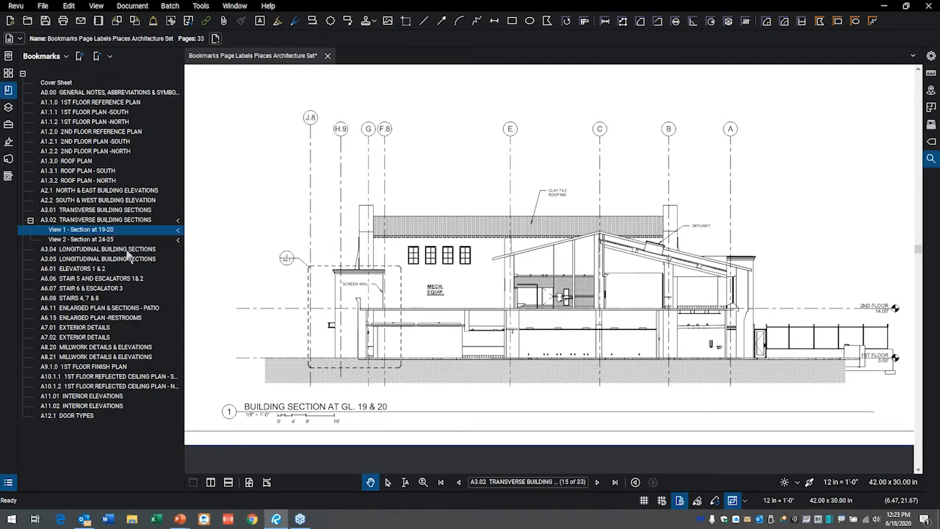
left_click(99, 221)
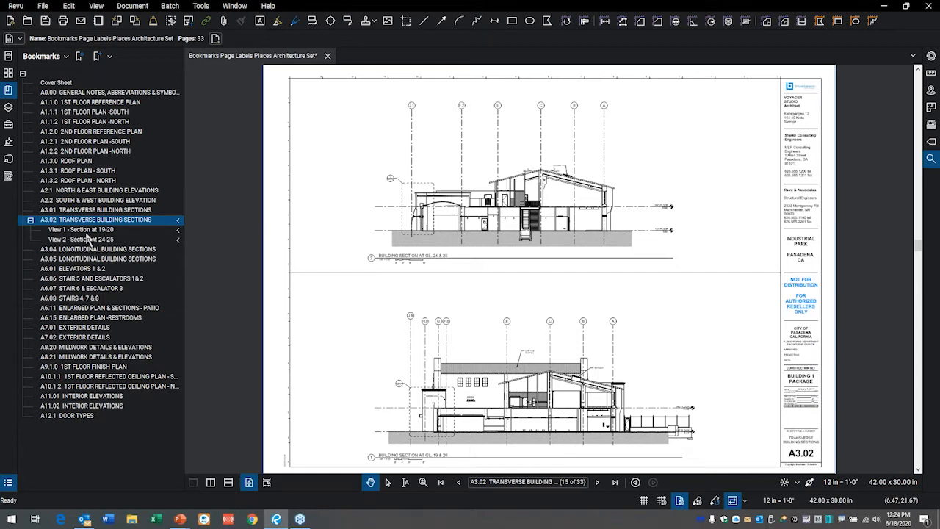
left_click(86, 231)
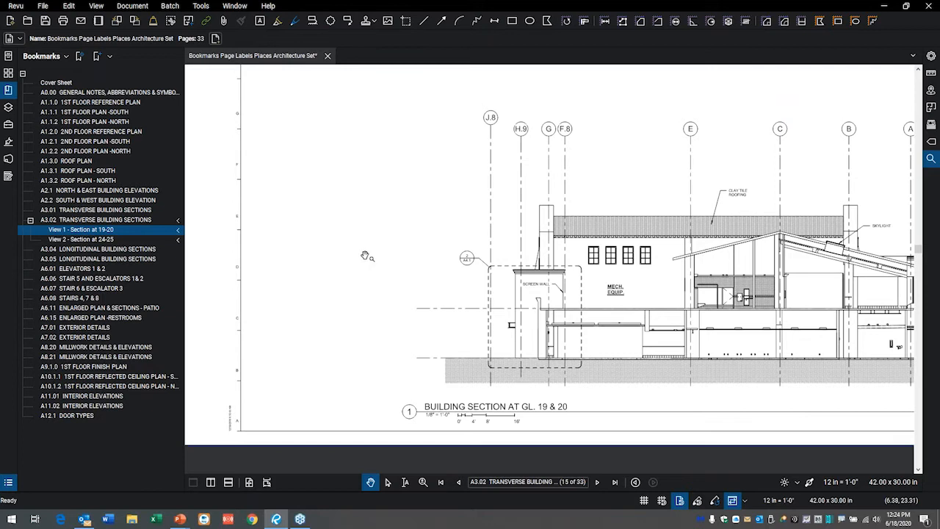
- Reframe the GL. 19 & 20 section, reset the View 1 bookmark to that current view, and test it again from A3.02
mouse_move(396, 258)
left_mouse_down()
mouse_move(291, 261)
mouse_move(207, 246)
left_mouse_up()
left_click_drag(284, 245, 219, 245)
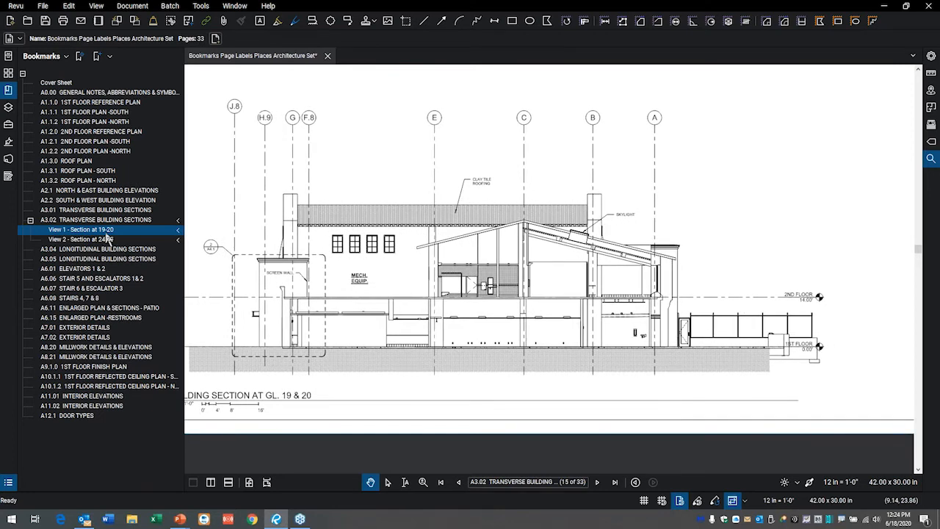
right_click(108, 230)
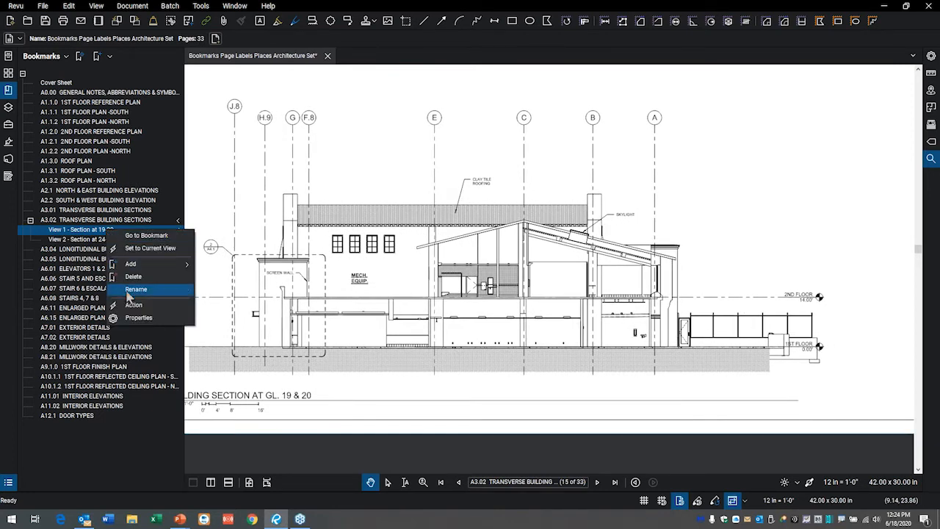
left_click(132, 250)
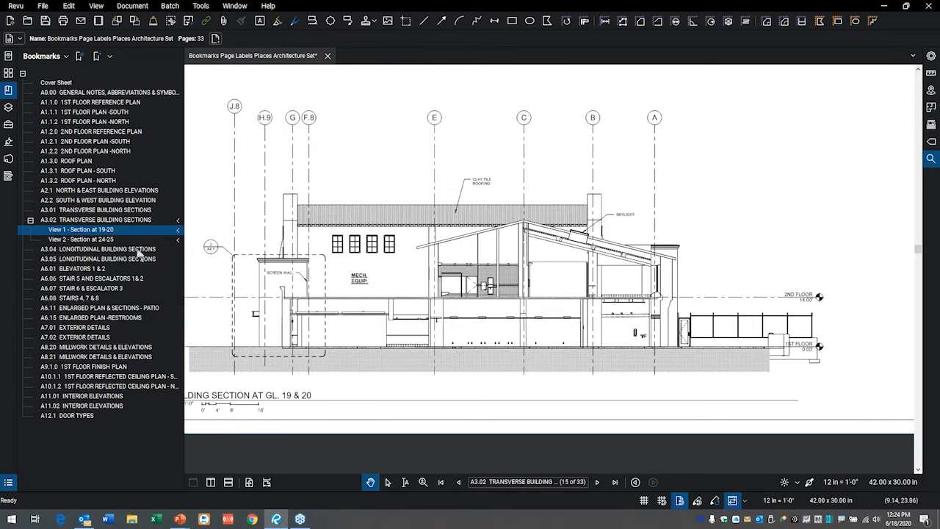
left_click(115, 222)
left_click(110, 230)
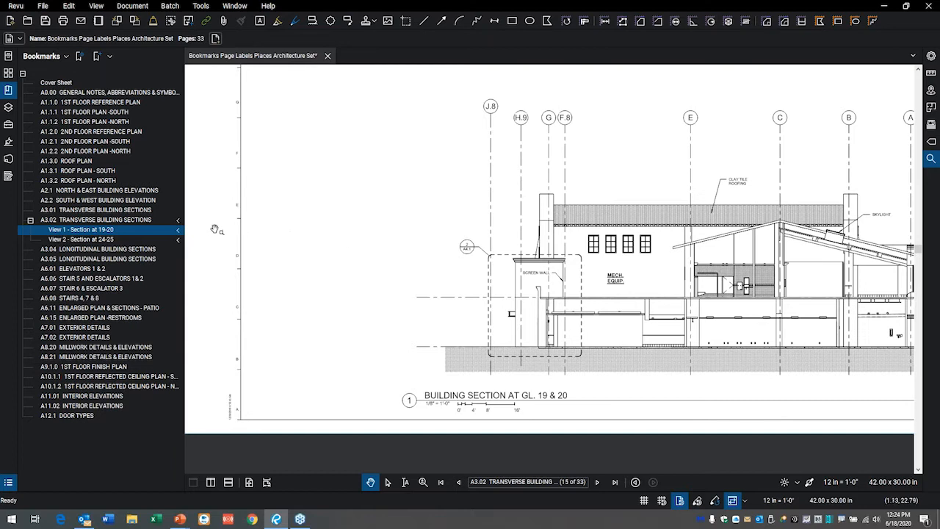
- Set the View 2 - Section at 24-25 bookmark's action to a Snapshot View with a rectangle around the building section at GL. 24 & 25
left_click_drag(531, 215, 360, 406)
mouse_move(479, 288)
left_mouse_down()
mouse_move(465, 340)
mouse_move(481, 434)
left_mouse_up()
left_click_drag(494, 362, 493, 393)
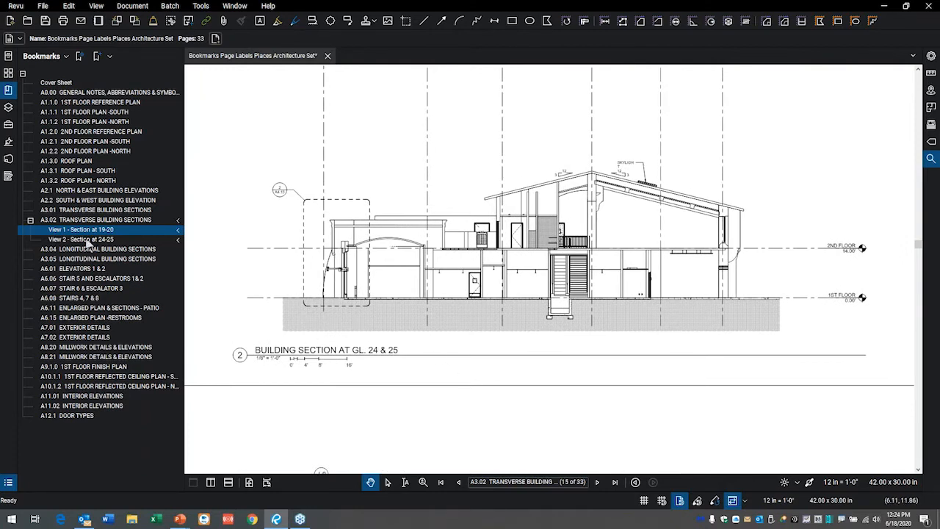
right_click(88, 240)
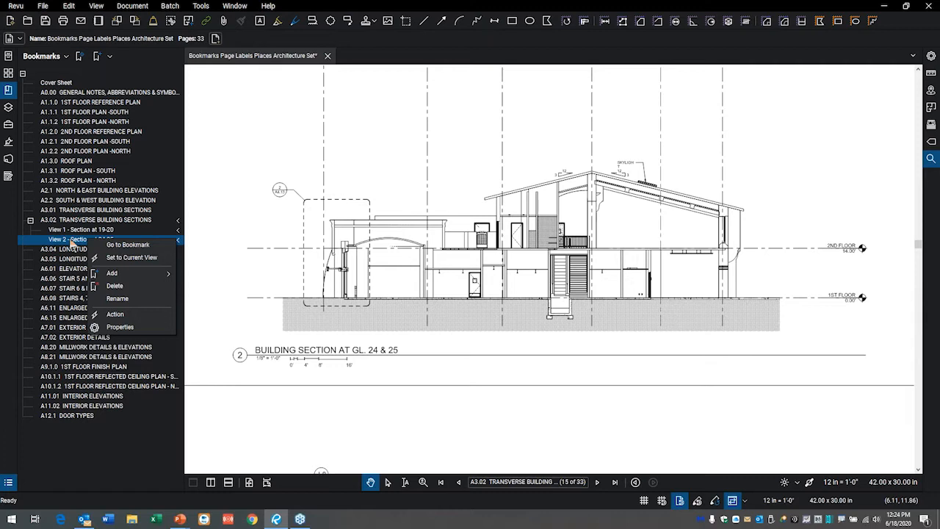
left_click(116, 314)
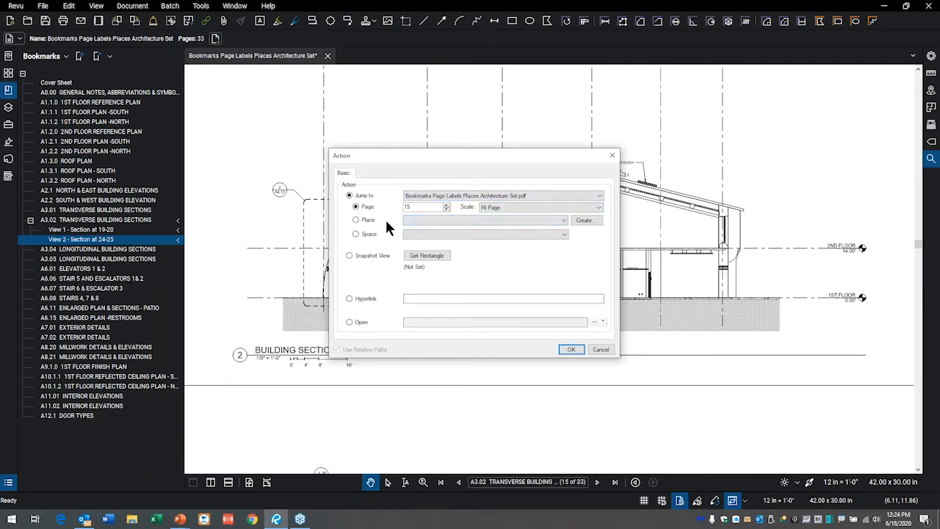
left_click(349, 256)
left_click(429, 257)
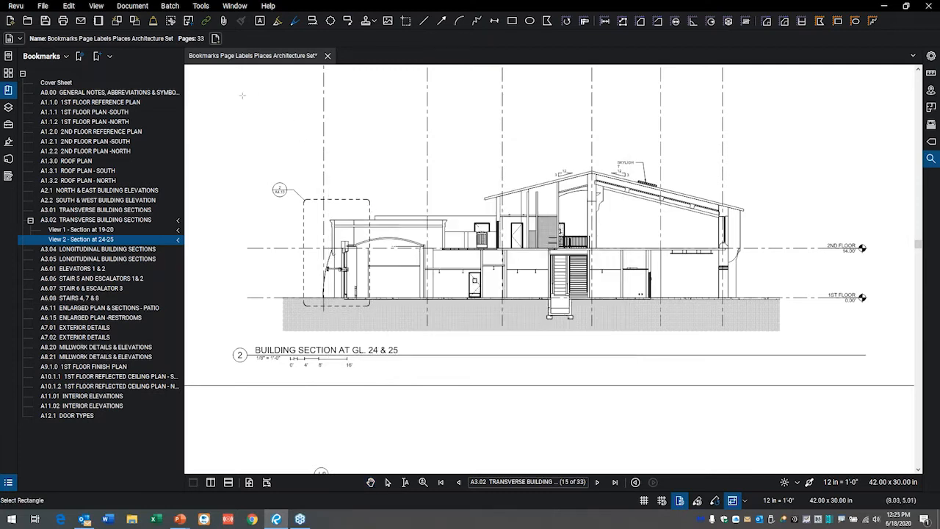
mouse_move(210, 89)
left_mouse_down()
mouse_move(335, 203)
mouse_move(626, 323)
mouse_move(794, 382)
mouse_move(886, 397)
left_mouse_up()
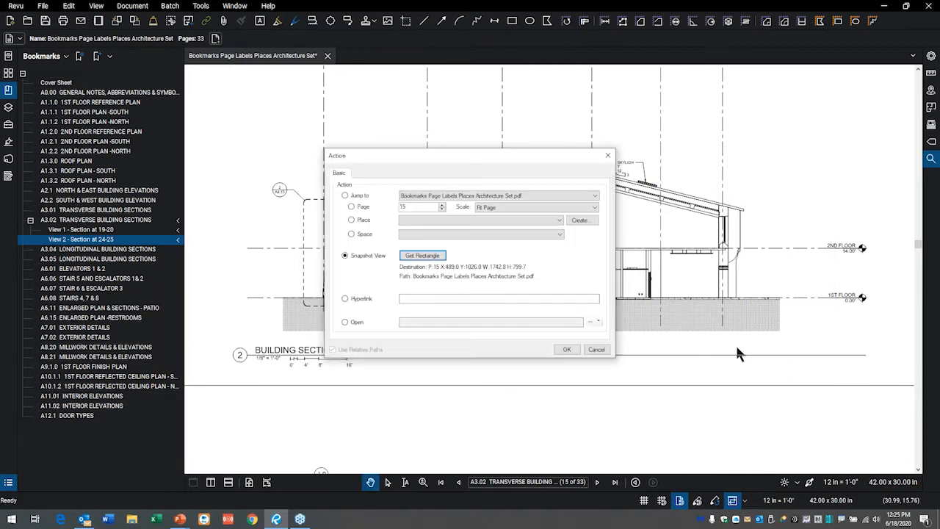
left_click(566, 350)
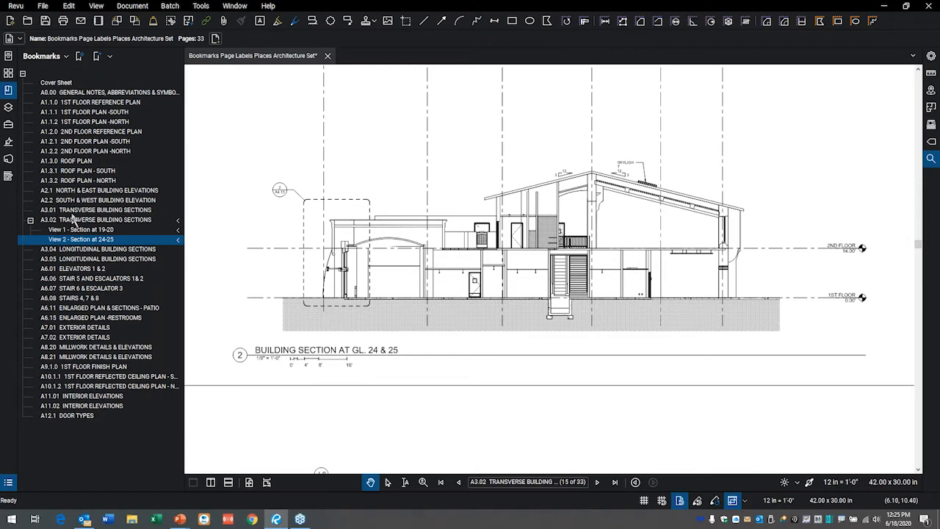
- Test the A3.01, A3.02, View 1 and View 2 bookmarks by jumping to each in turn
left_click(75, 211)
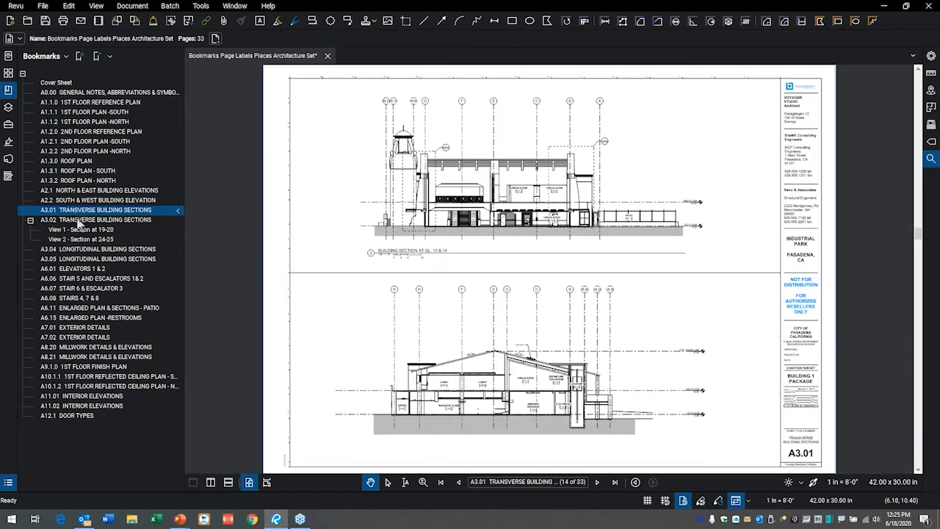
left_click(79, 221)
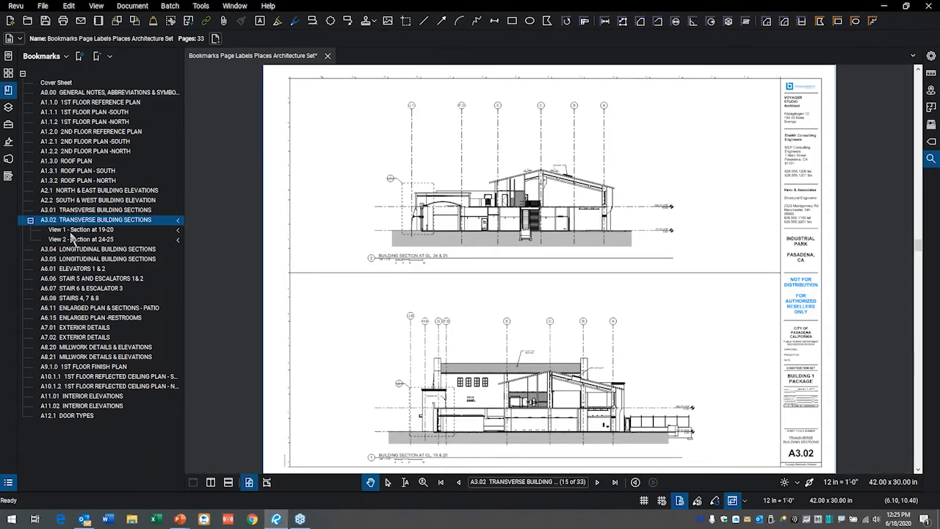
left_click(75, 232)
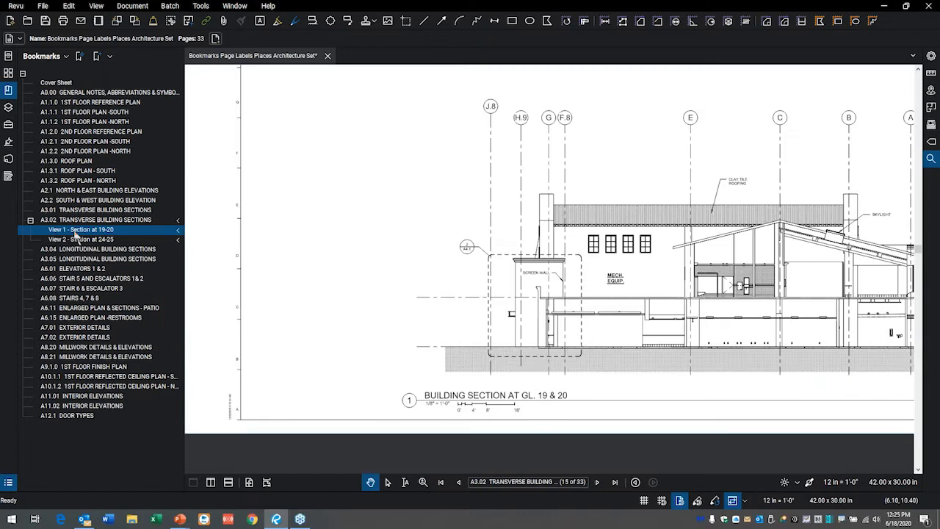
left_click(73, 241)
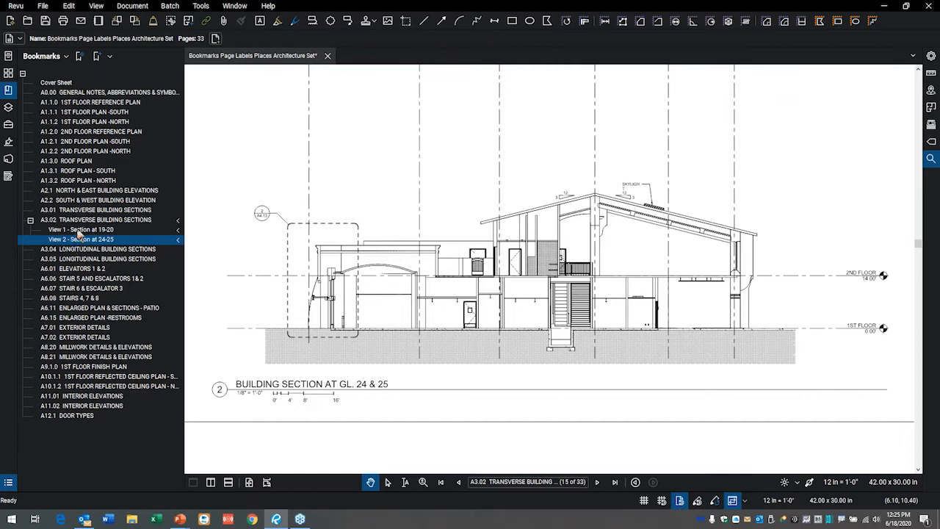
- Set the View 1 bookmark's action to a Snapshot View around the building section at GL. 19 & 20, and test it after selecting View 2
left_click(80, 230)
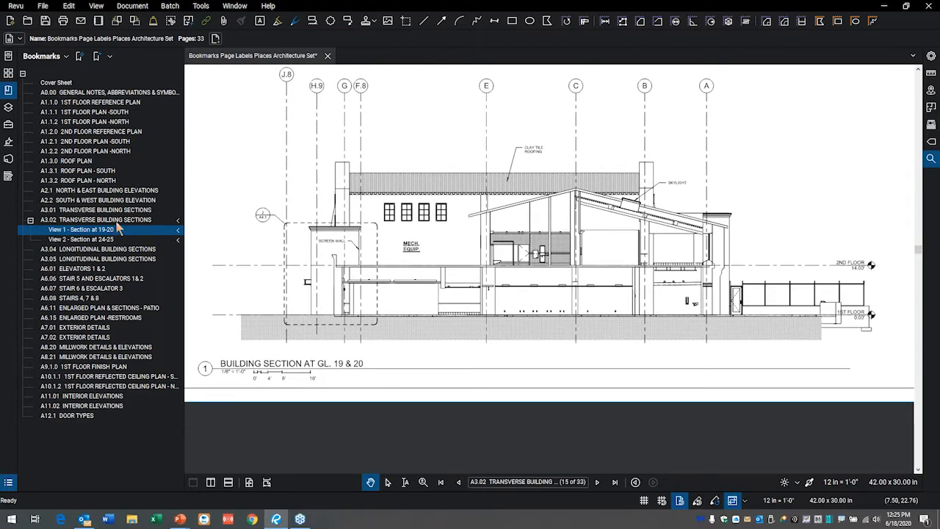
right_click(88, 230)
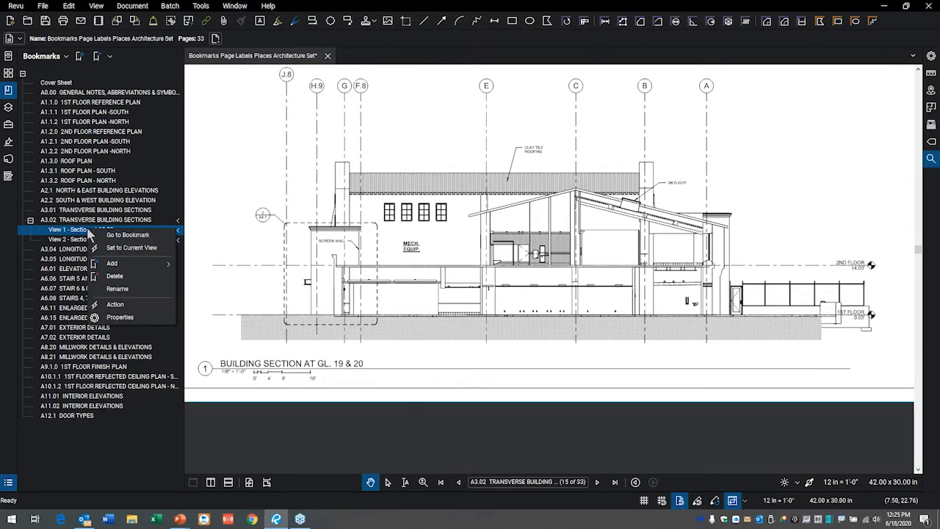
left_click(115, 304)
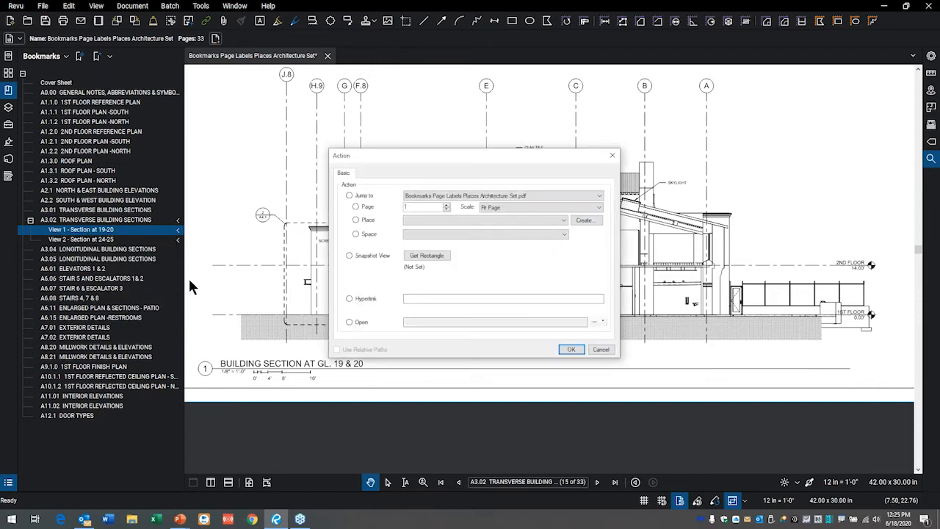
left_click(435, 253)
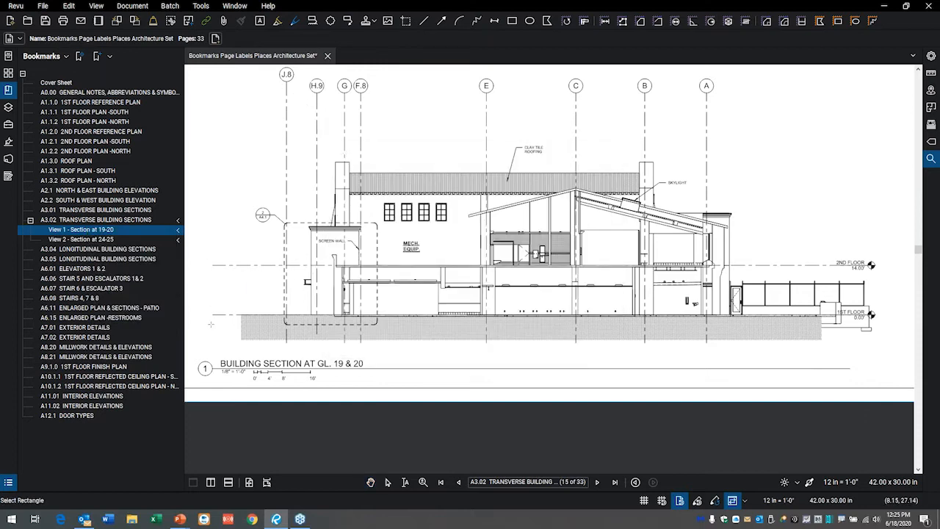
mouse_move(194, 392)
left_mouse_down()
mouse_move(568, 244)
mouse_move(903, 136)
mouse_move(895, 67)
mouse_move(903, 213)
mouse_move(800, 227)
left_mouse_up()
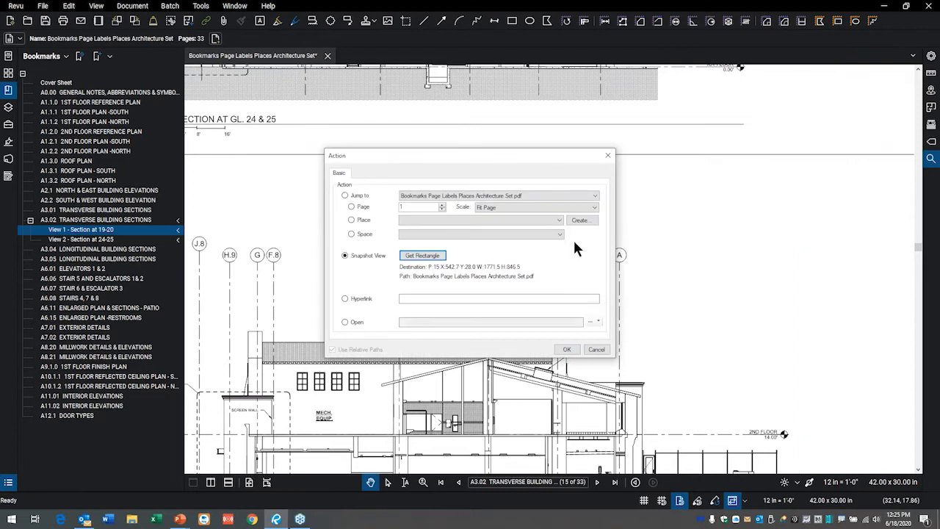
left_click(566, 350)
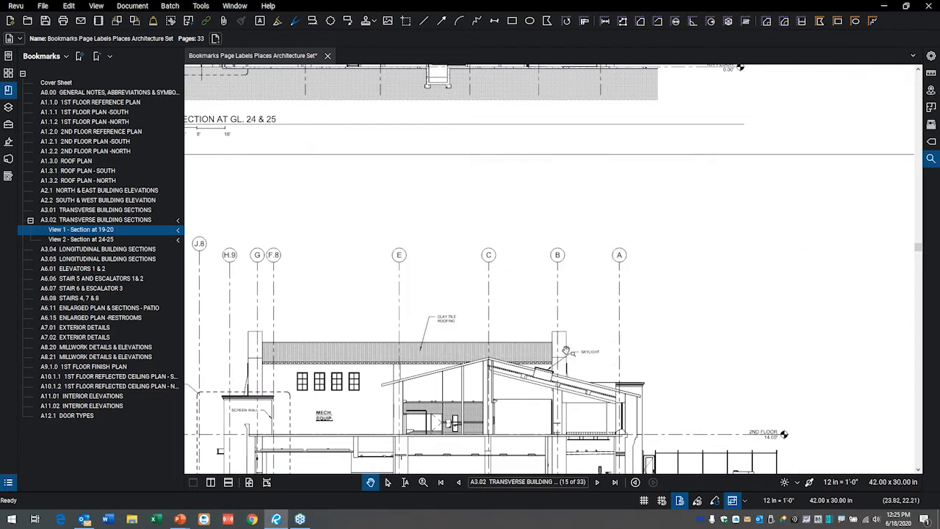
left_click(86, 240)
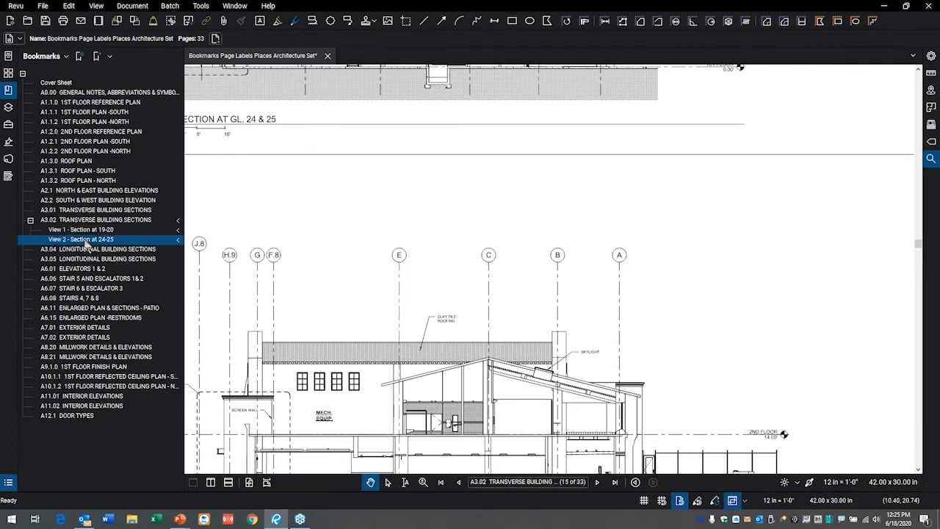
left_click(91, 231)
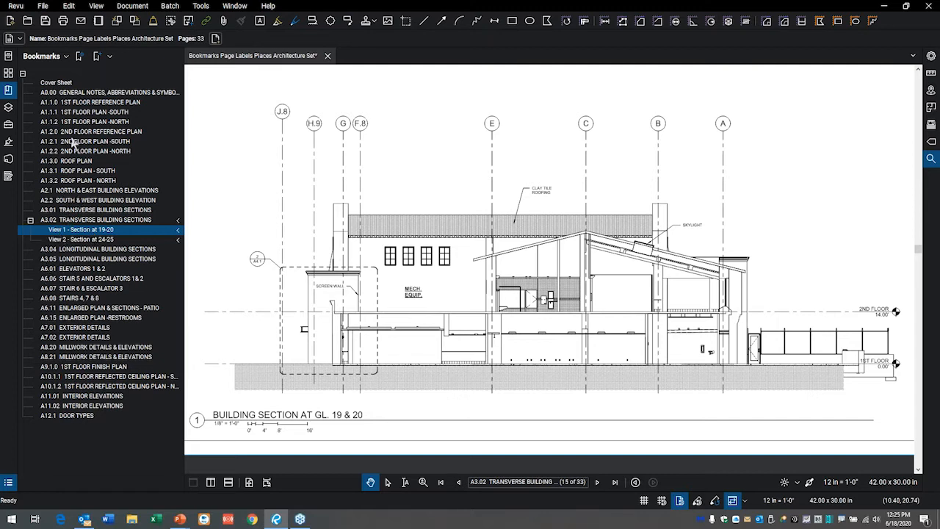
left_click(110, 57)
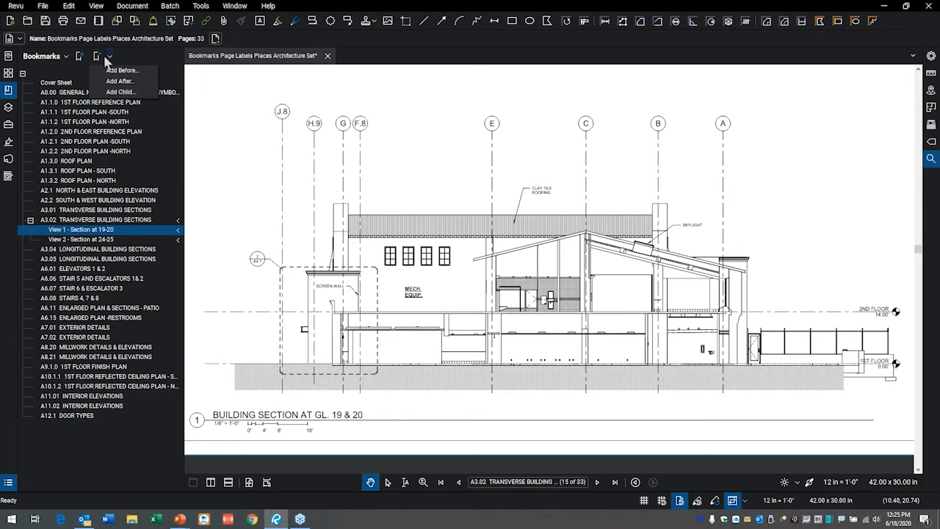
left_click(68, 58)
left_click(67, 57)
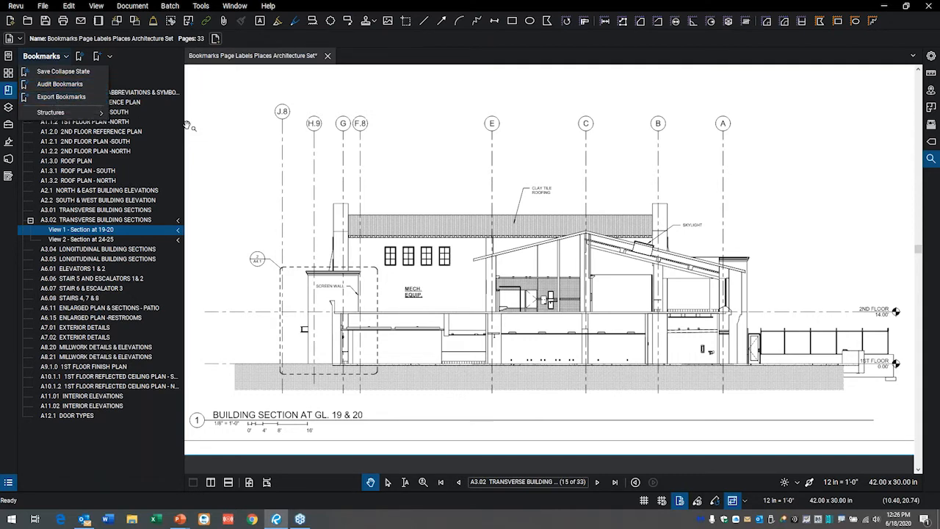
- Hide the bookmark list and bring both building sections of sheet A3.02 into view
left_click(9, 90)
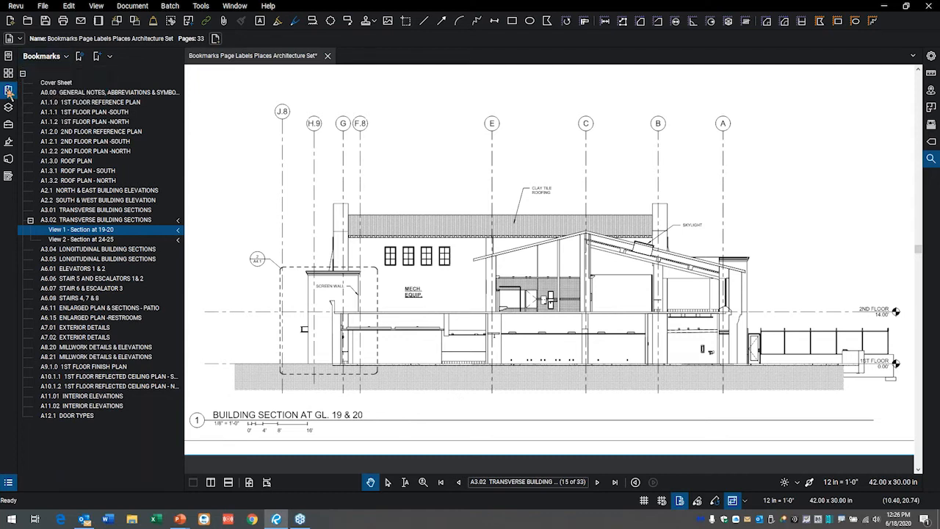
left_click(8, 90)
scroll(382, 237, "down", 1)
scroll(382, 237, "down", 3)
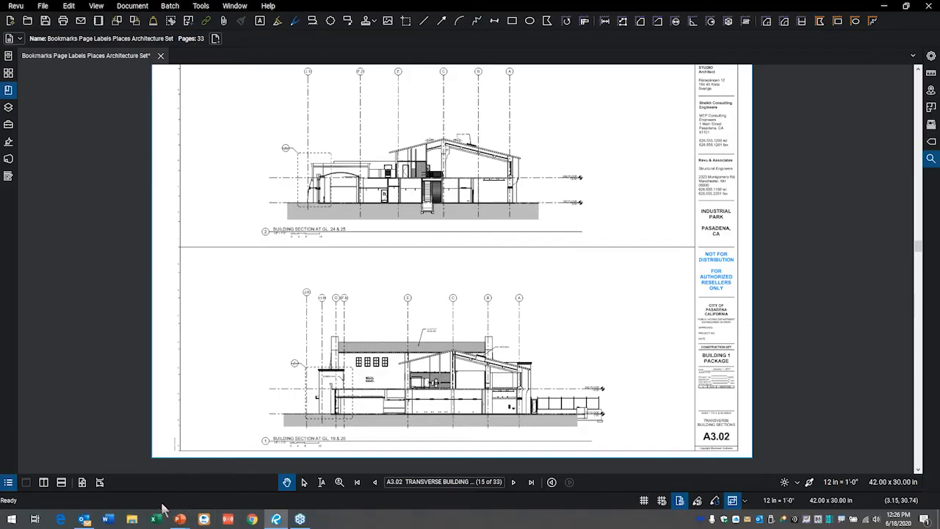
- Show the Agenda slide in PowerPoint, return to the drawing set in Revu and examine building section GL. 24 & 25 on sheet A3.02
key("super+Tab")
left_click(360, 149)
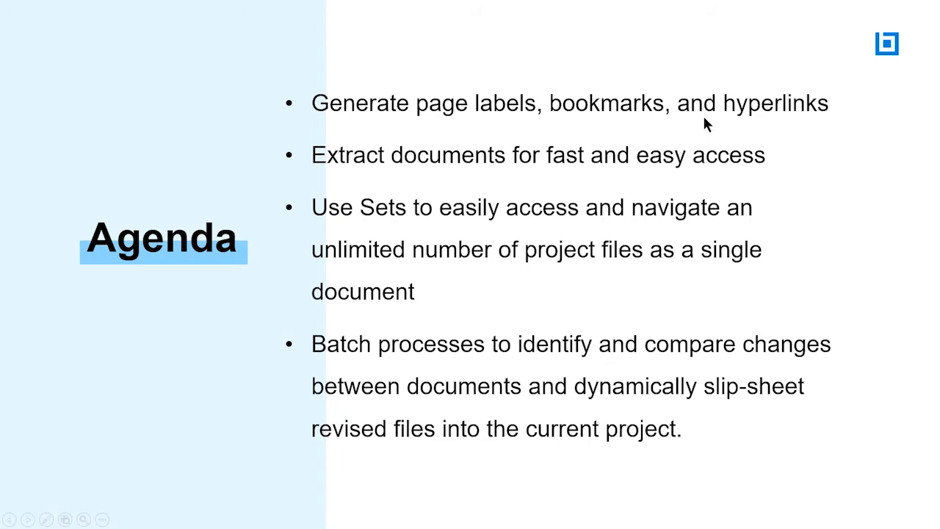
key("super+Tab")
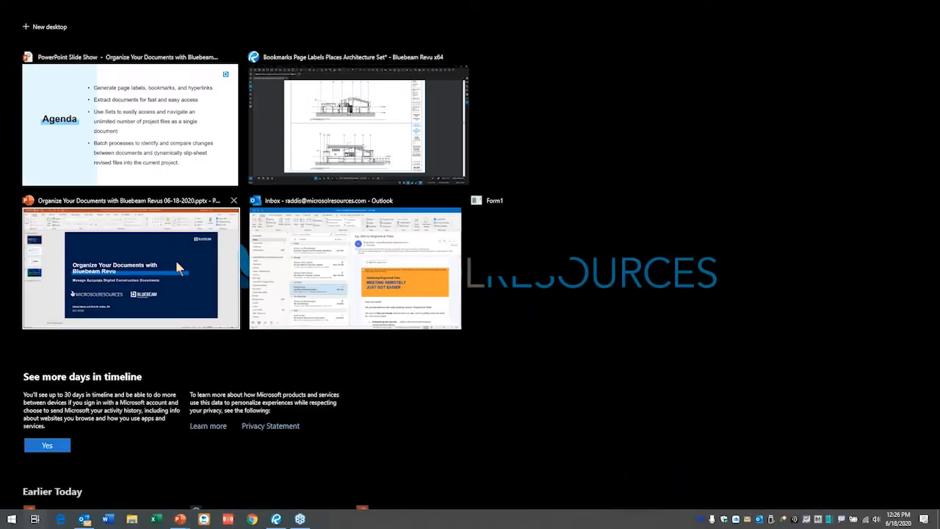
left_click(359, 125)
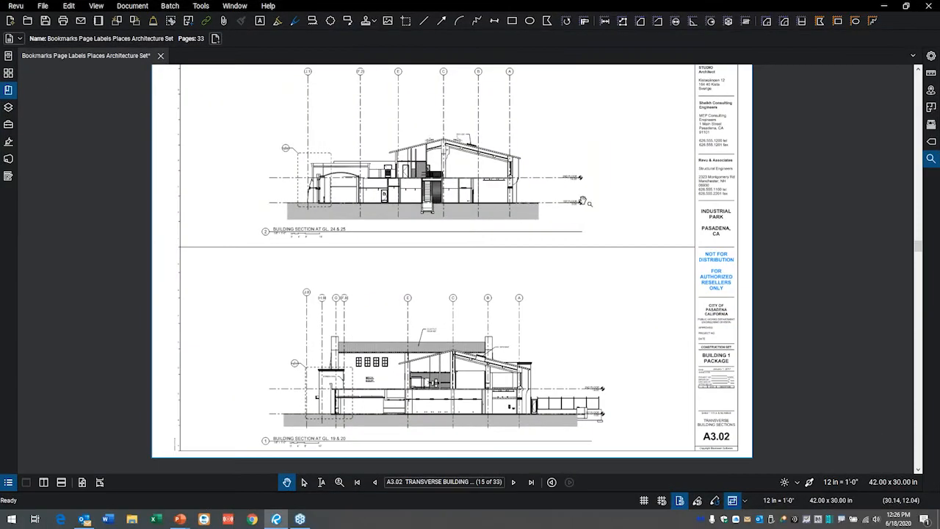
scroll(484, 186, "up", 2)
left_click_drag(441, 203, 452, 241)
scroll(297, 279, "up", 3)
scroll(542, 209, "down", 2)
left_click_drag(530, 221, 513, 255)
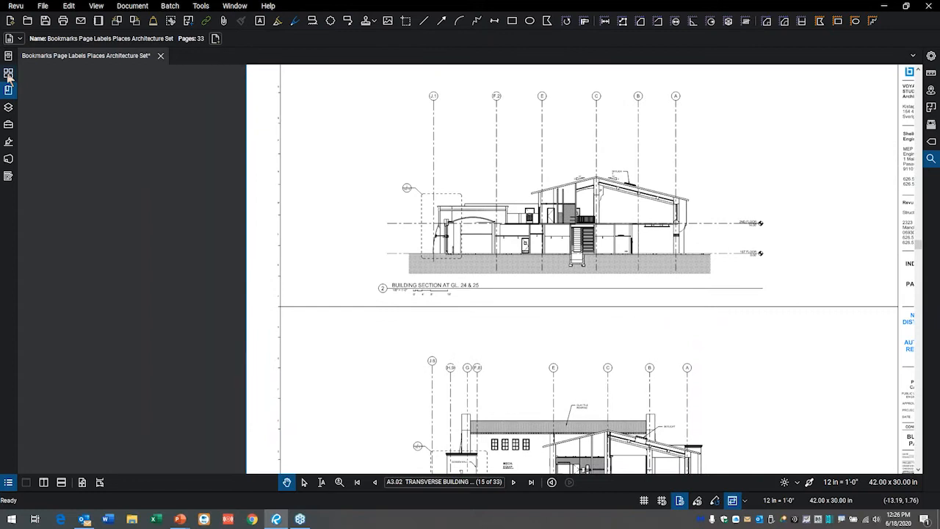
- Open sheet A1.2.0 2nd Floor Reference Plan and inspect its section markers 1/A3.02 and 2/A3.02 up close
left_click(8, 72)
scroll(116, 165, "up", 10)
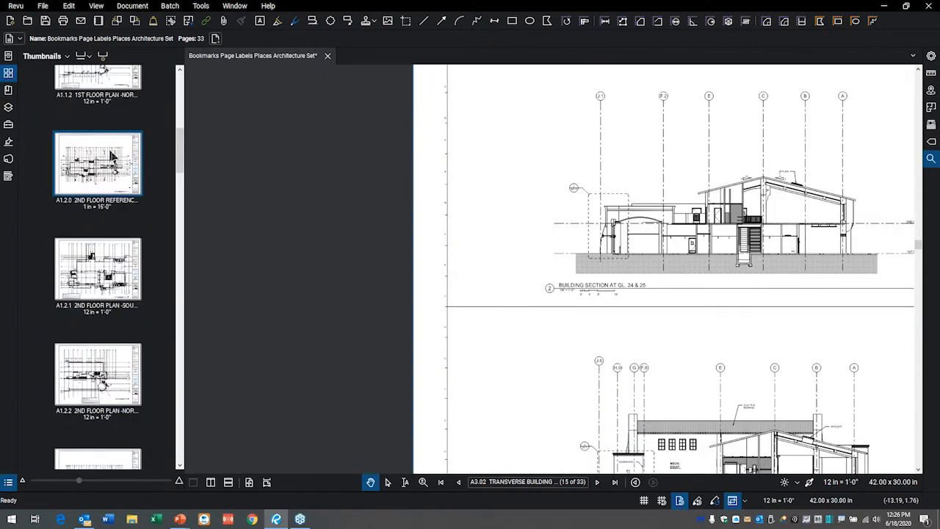
left_click(114, 158)
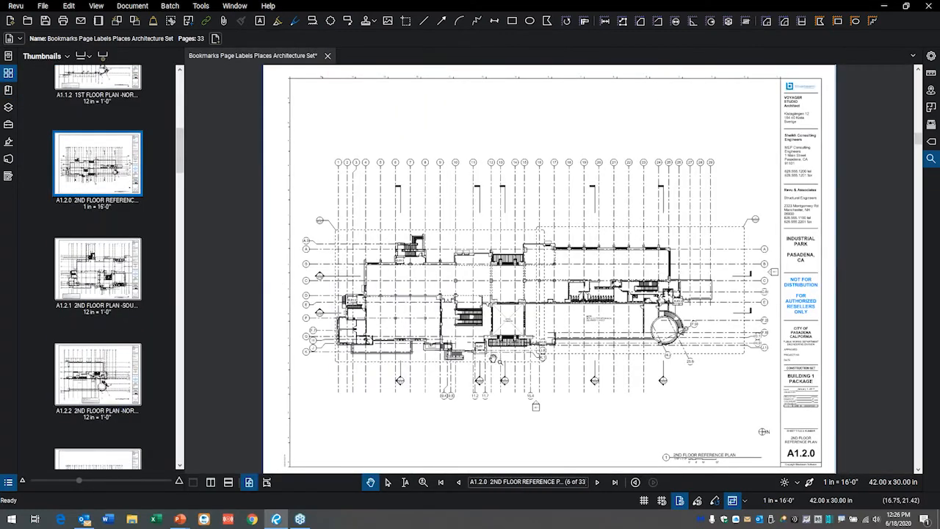
scroll(600, 397, "up", 8)
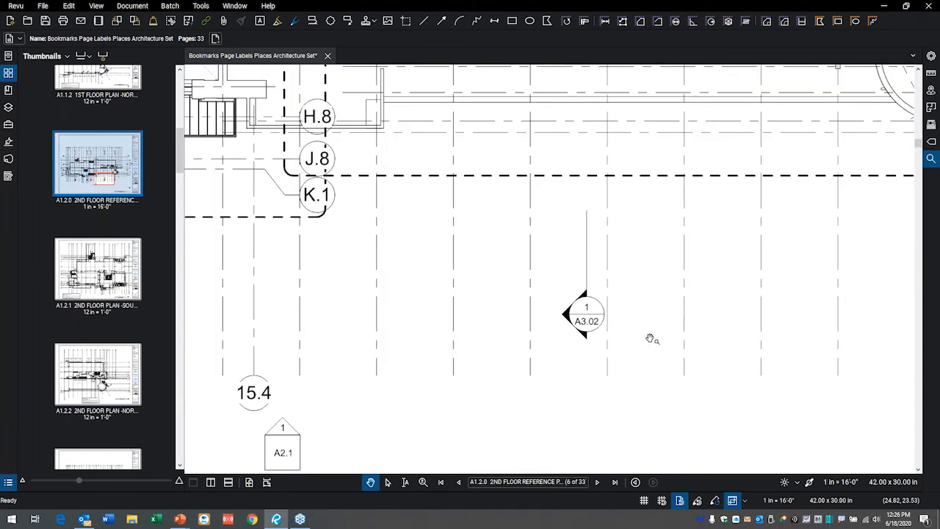
left_click_drag(619, 326, 440, 309)
scroll(710, 301, "up", 4)
mouse_move(747, 301)
left_mouse_down()
mouse_move(520, 290)
mouse_move(507, 274)
left_mouse_up()
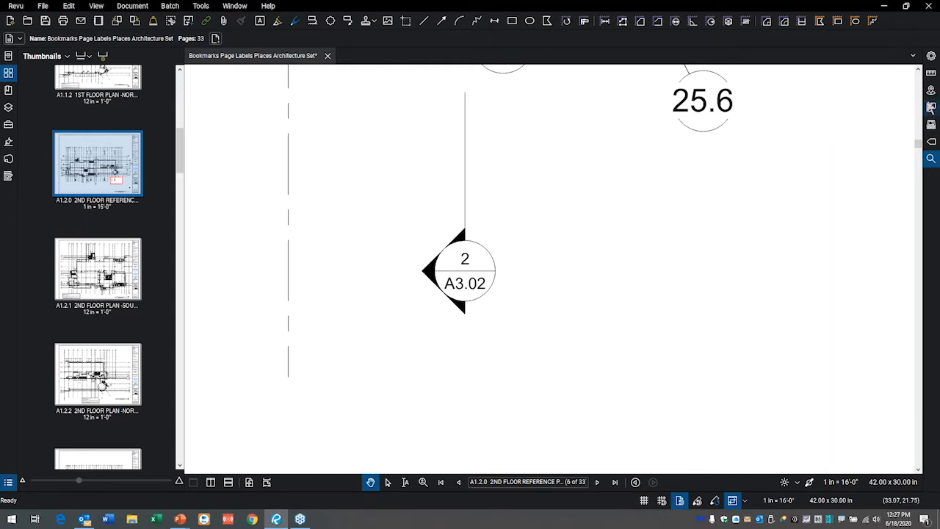
- Show the document's Places list and look through its sheets and named views
left_click(931, 90)
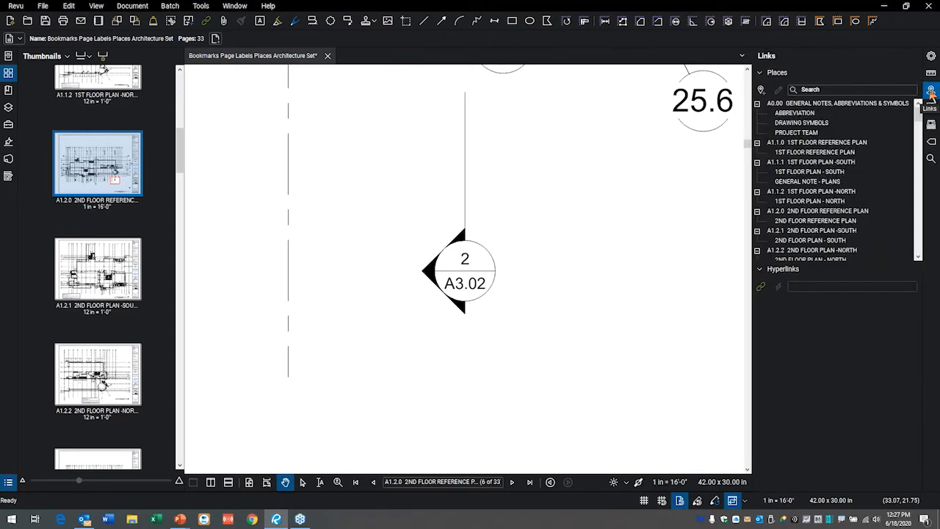
scroll(814, 166, "down", 15)
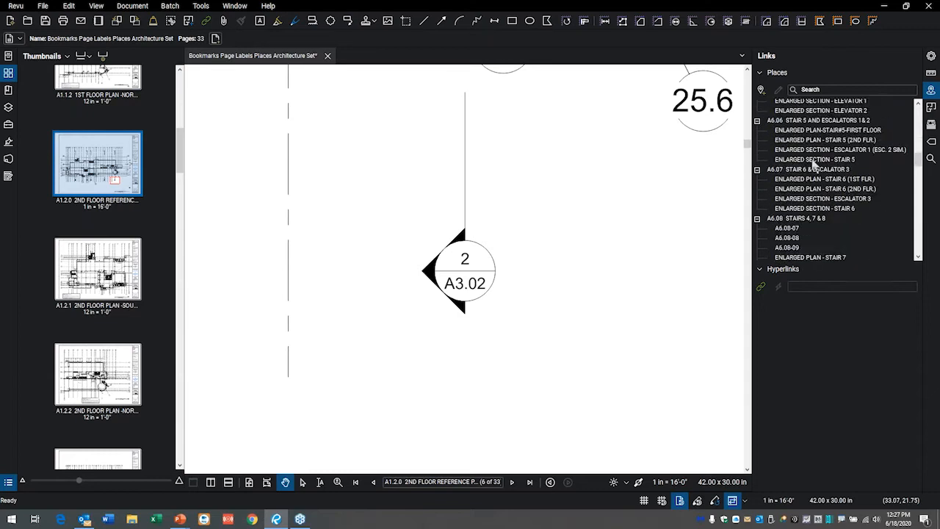
scroll(821, 169, "up", 15)
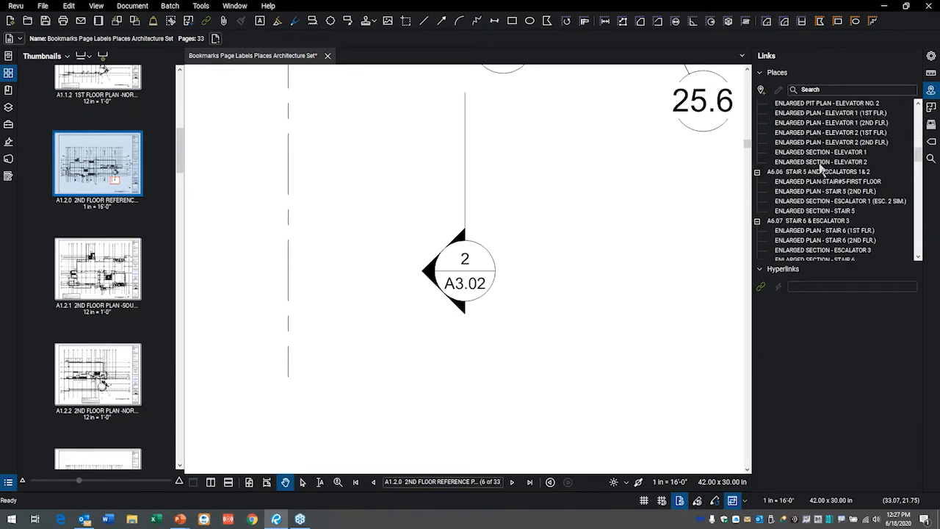
scroll(818, 168, "down", 6)
scroll(818, 168, "down", 3)
scroll(808, 159, "up", 15)
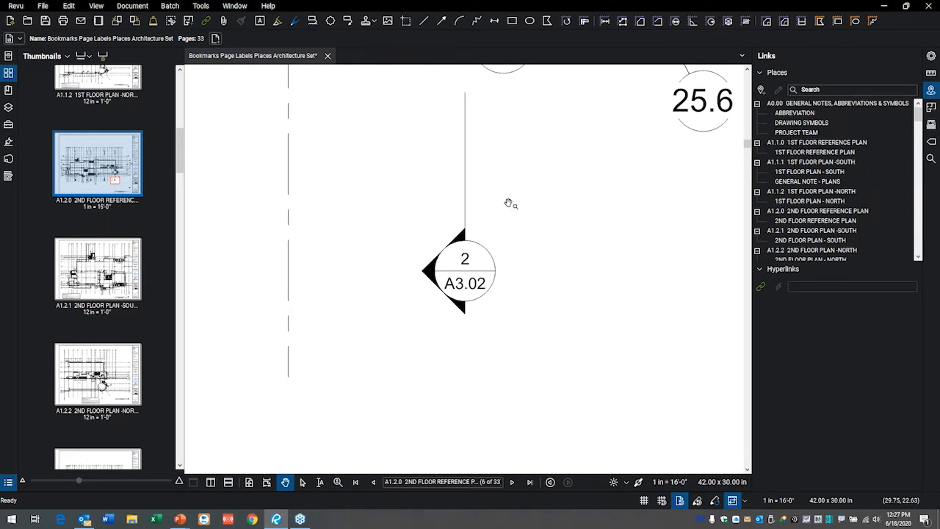
- Jump to the 2ND FLOOR REFERENCE PLAN place on sheet A1.2.0
scroll(510, 204, "down", 5)
left_click_drag(455, 227, 431, 317)
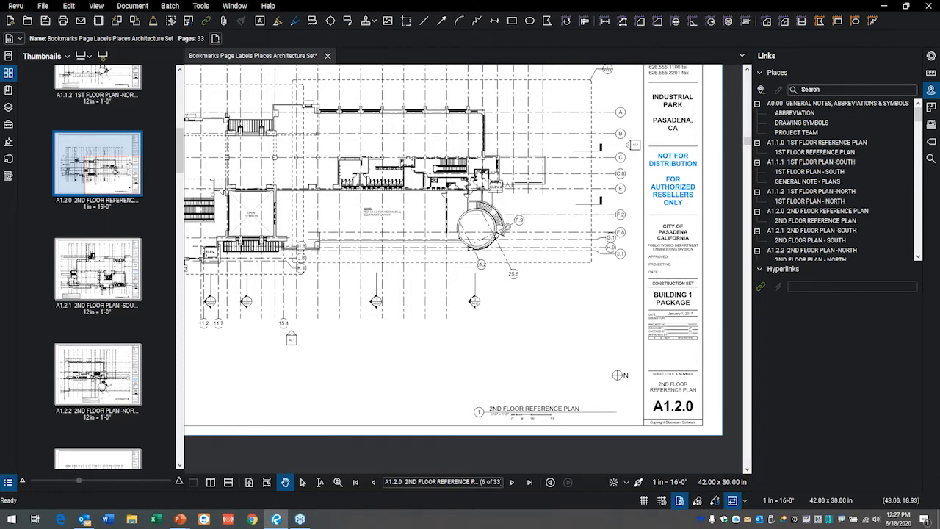
left_click(804, 225)
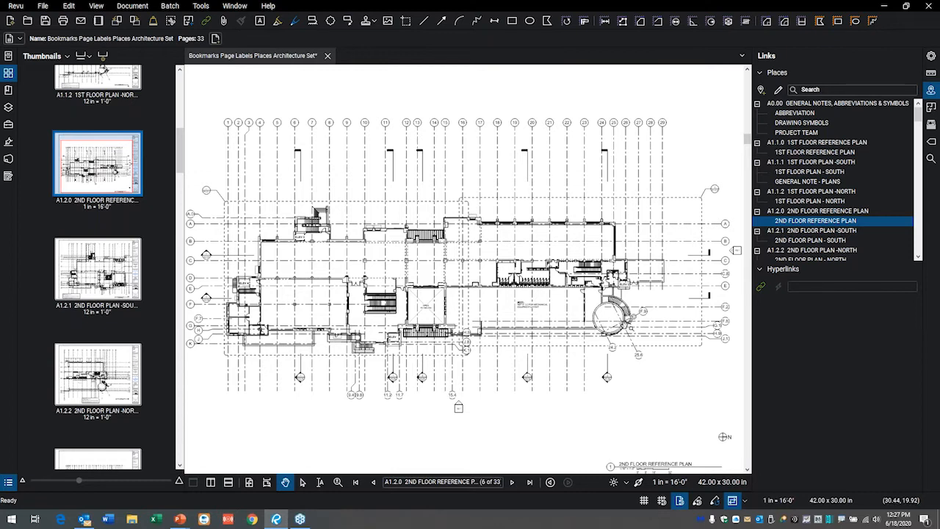
- Create a place named Entry Lobby on sheet A1.2.0 with a Snapshot View rectangle around the circular lobby and its curved stair
scroll(626, 321, "up", 8)
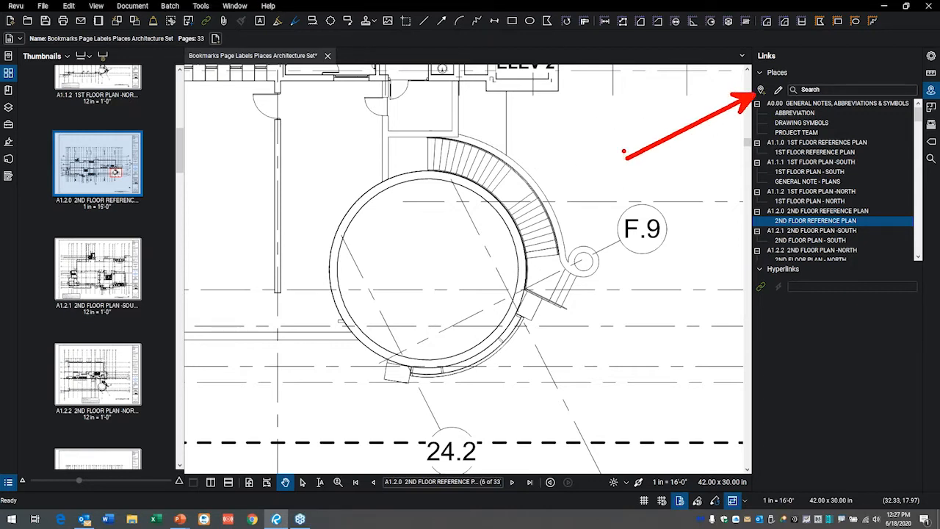
left_click(762, 90)
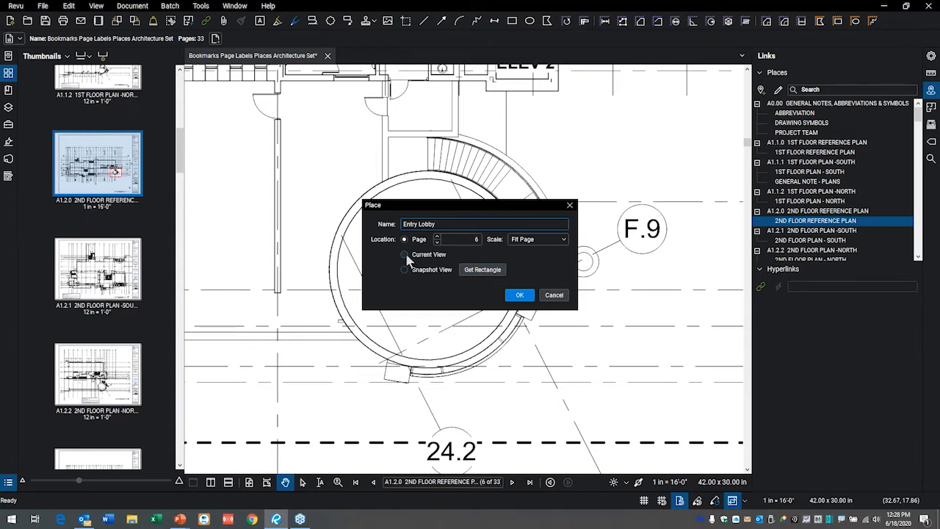
left_click(482, 270)
mouse_move(291, 111)
left_mouse_down()
mouse_move(312, 144)
mouse_move(700, 405)
left_mouse_up()
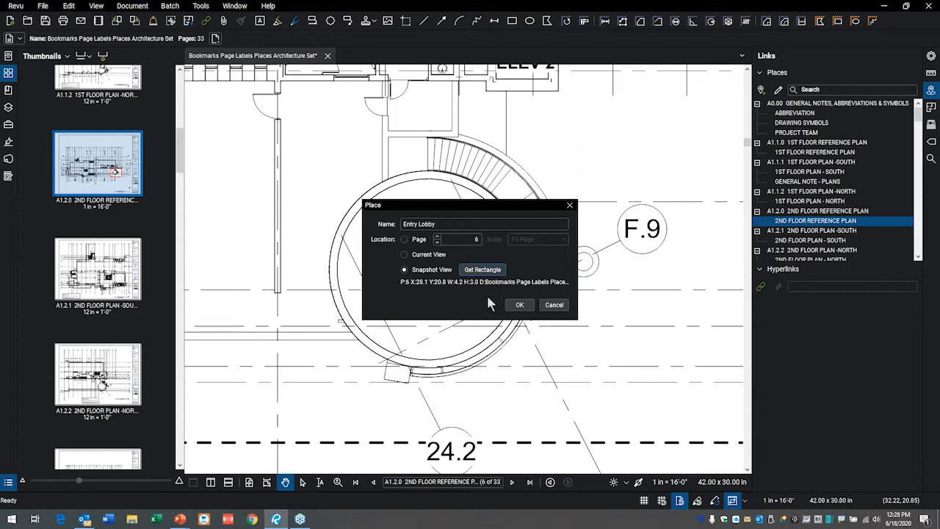
left_click(519, 306)
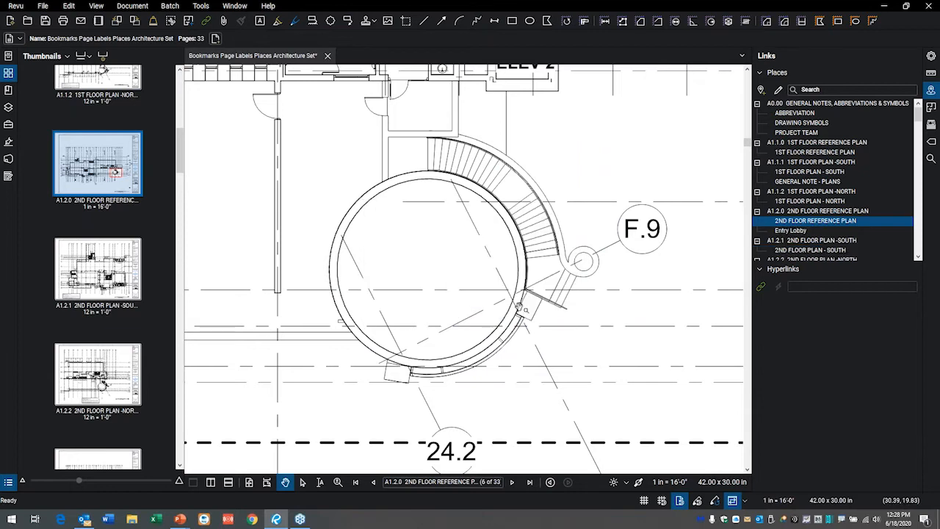
double_click(792, 212)
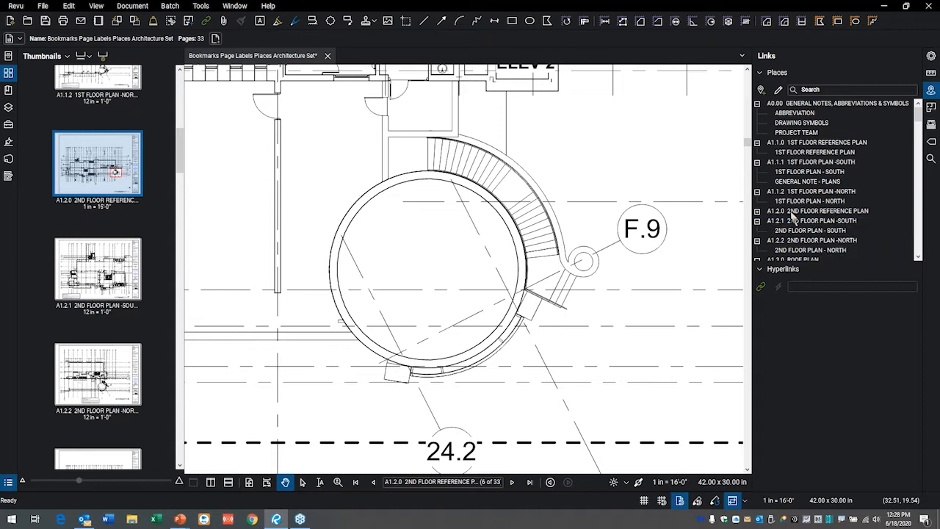
left_click(758, 211)
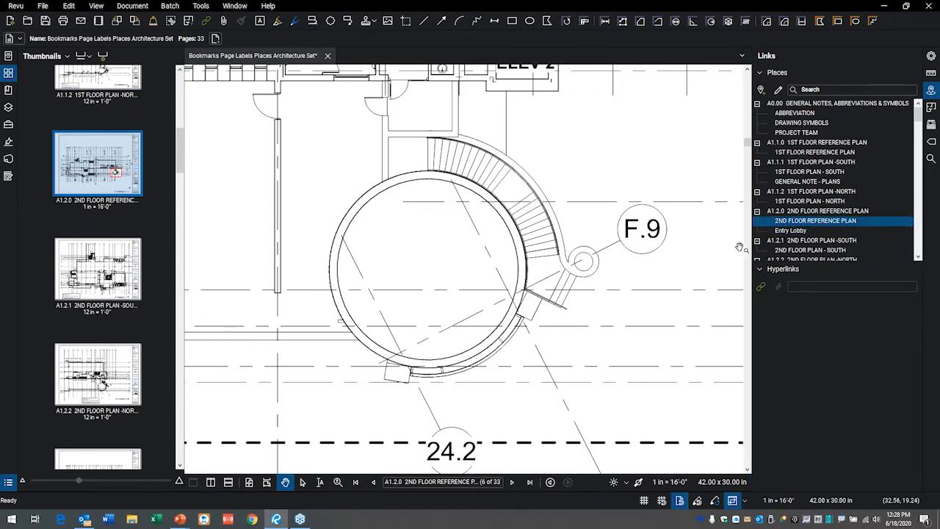
double_click(801, 212)
double_click(803, 212)
double_click(801, 240)
double_click(801, 240)
- Test the 1ST FLOOR PLAN - SOUTH, 2ND FLOOR REFERENCE PLAN and Entry Lobby places by jumping to each in turn
left_click(799, 171)
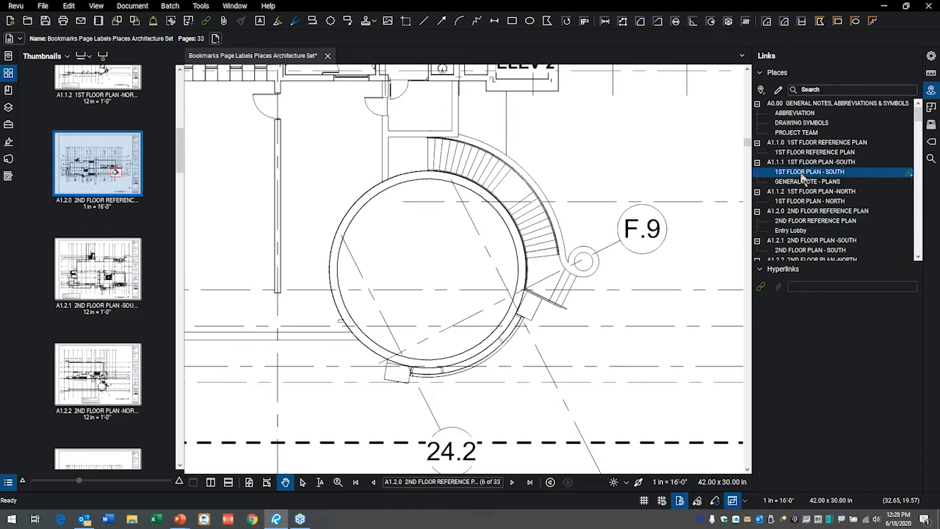
left_click(798, 221)
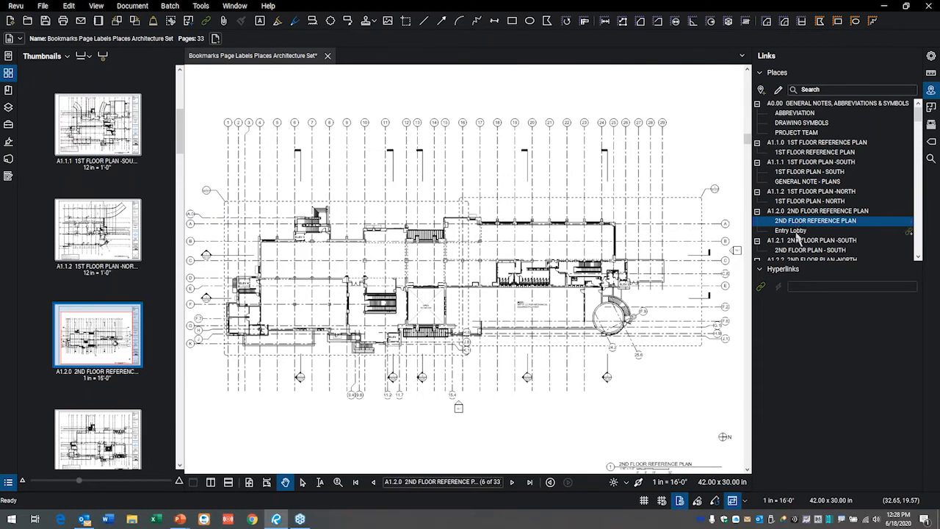
left_click(792, 231)
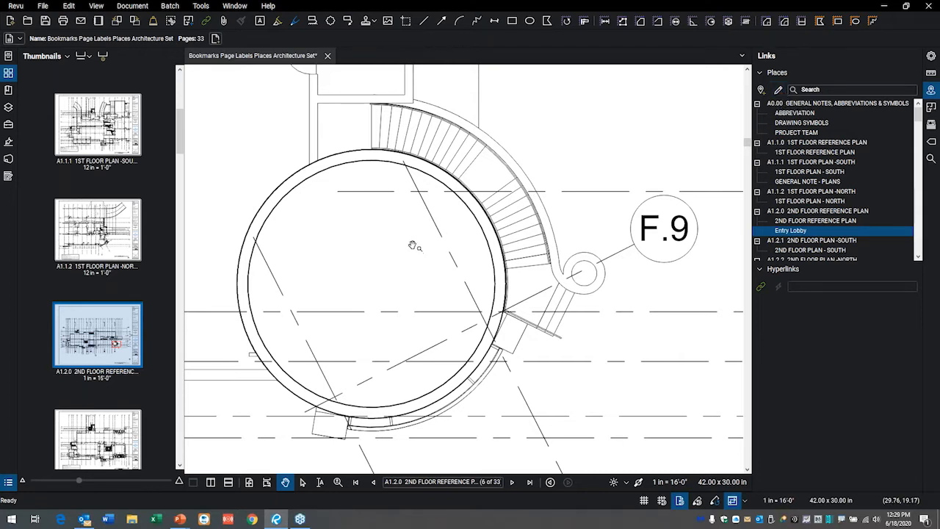
- Hide the page thumbnails and bring the 2/A3.02 section marker on sheet A1.2.0 into close view
scroll(414, 254, "down", 3)
scroll(413, 253, "down", 1)
mouse_move(393, 461)
left_mouse_down()
mouse_move(434, 330)
mouse_move(479, 235)
left_mouse_up()
scroll(434, 331, "up", 5)
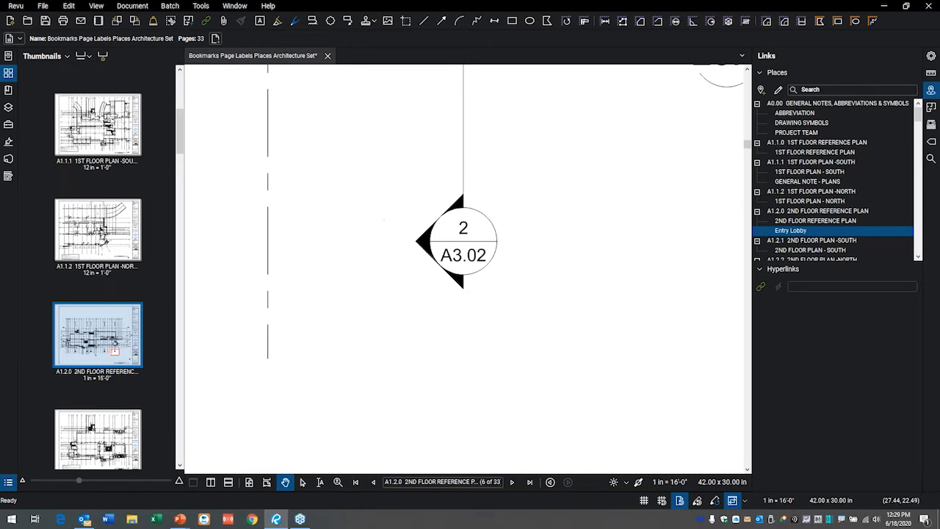
left_click(8, 76)
left_click_drag(293, 261, 457, 251)
scroll(457, 251, "up", 1)
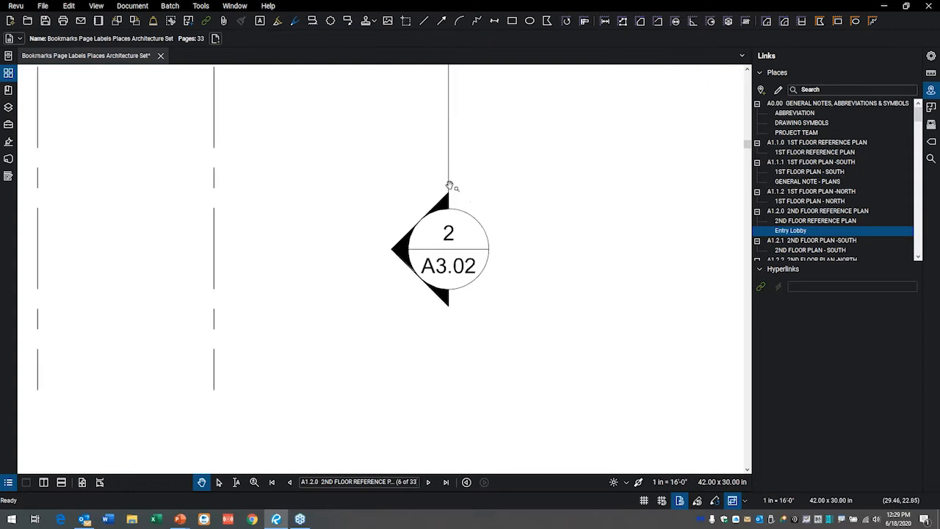
left_click_drag(449, 314, 396, 269)
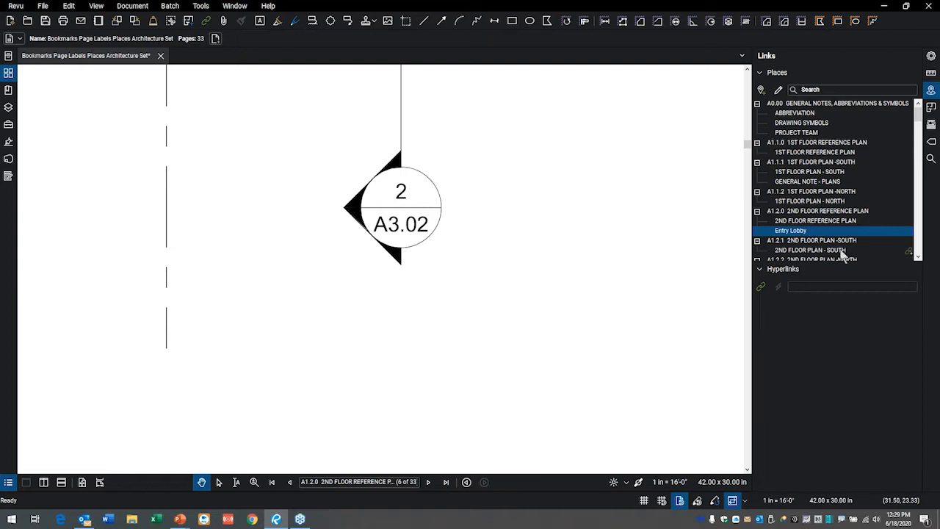
- Find the A3.02 TRANSVERSE BUILDING SECTIONS entry and its building section views among the places
scroll(840, 213, "down", 10)
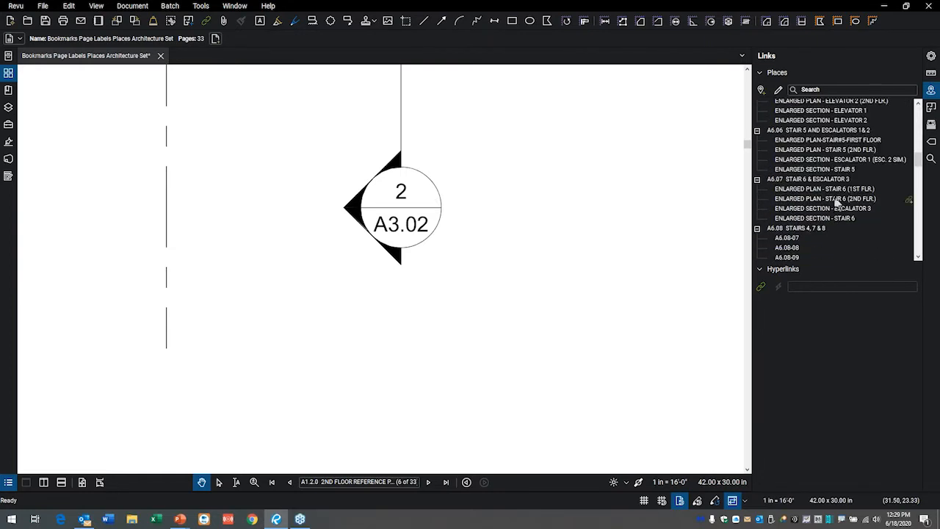
scroll(835, 183, "up", 3)
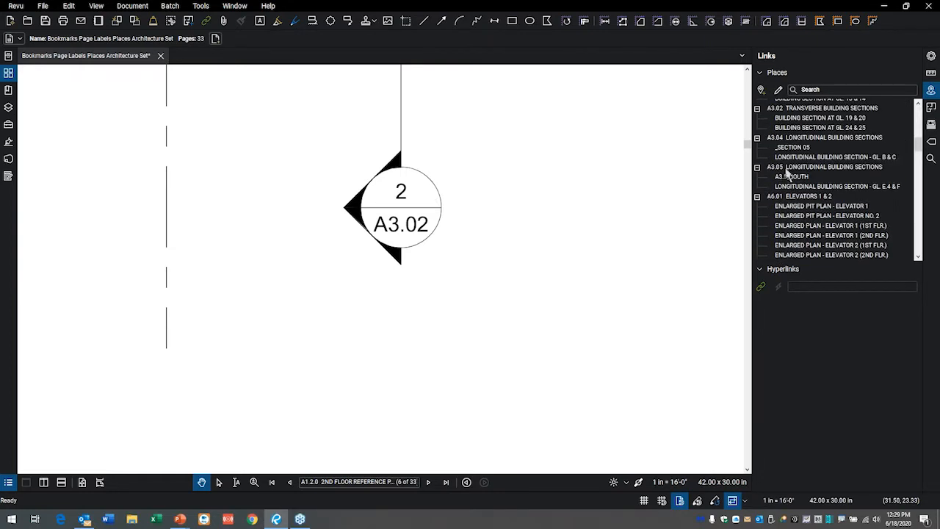
scroll(801, 169, "up", 3)
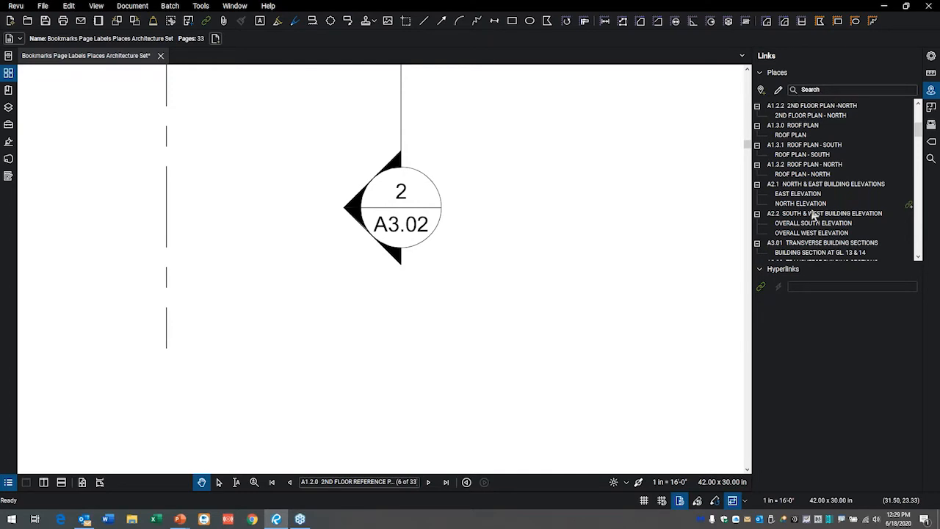
left_click_drag(919, 132, 924, 144)
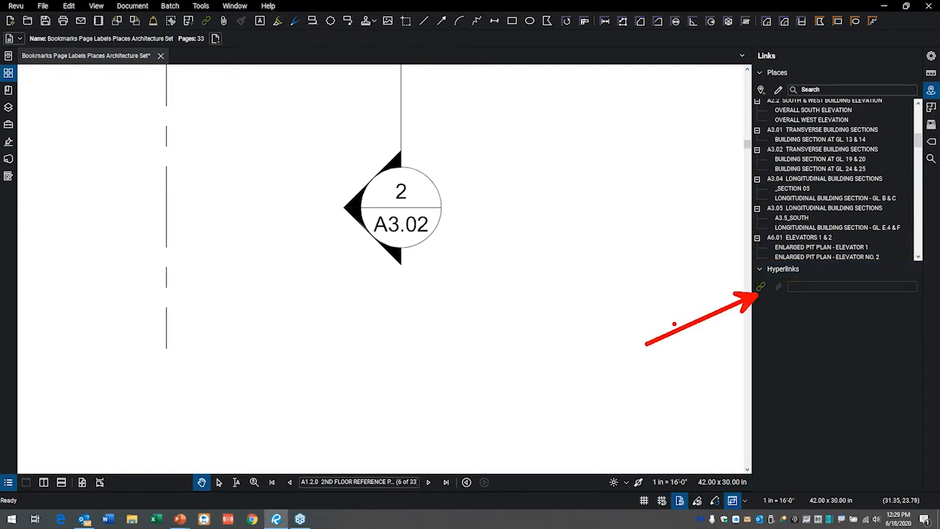
- Draw a hyperlink region around the 2/A3.02 section marker on sheet A1.2.0
left_click(762, 287)
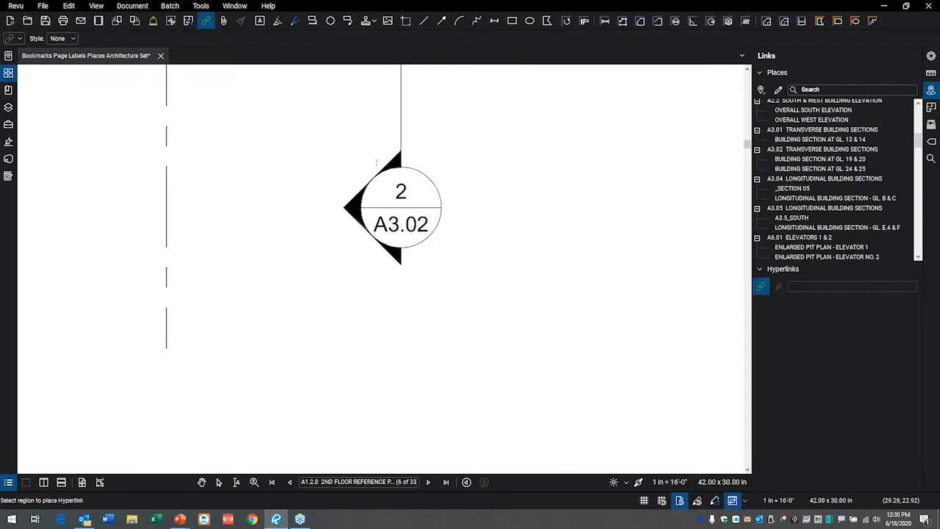
left_click_drag(324, 139, 472, 281)
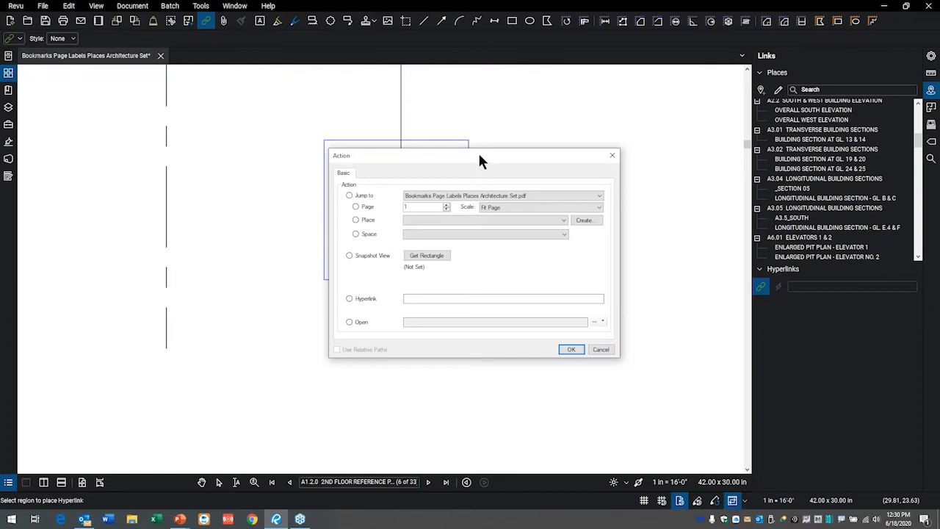
left_click_drag(478, 156, 467, 122)
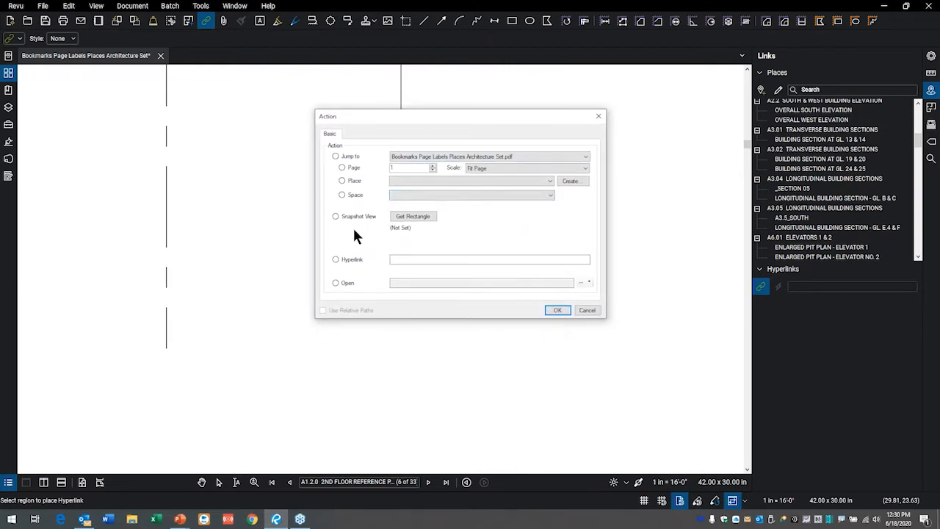
- Set the section marker's hyperlink to jump to the place BUILDING SECTION AT GL. 24 & 25
left_click(342, 182)
left_click(552, 181)
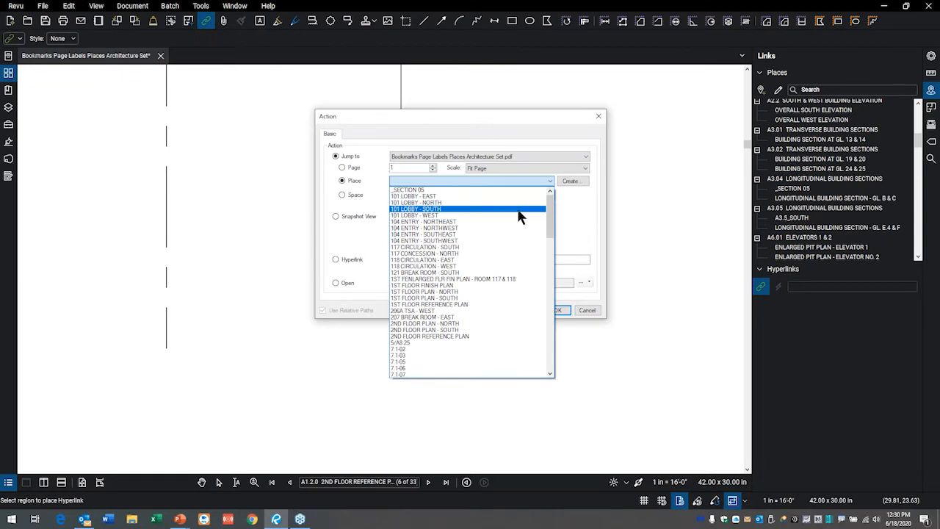
scroll(519, 215, "down", 10)
scroll(491, 269, "down", 5)
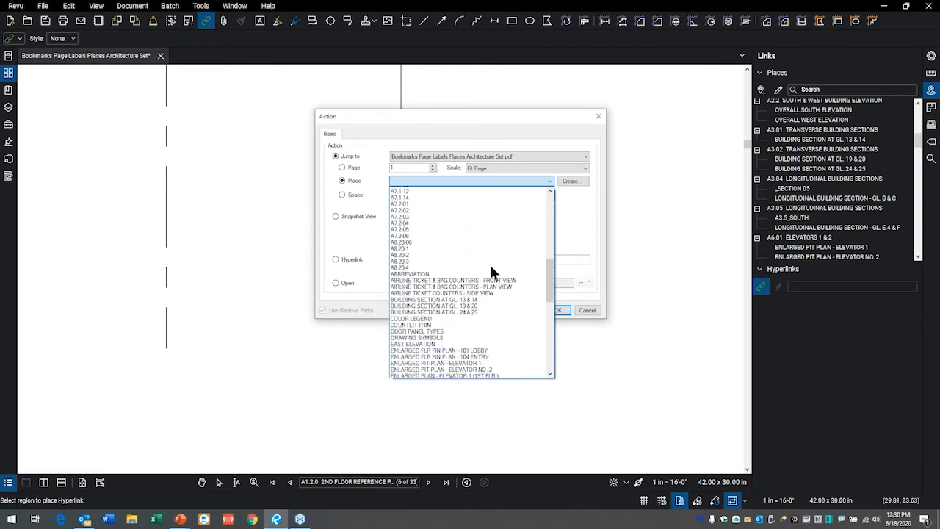
left_click(461, 312)
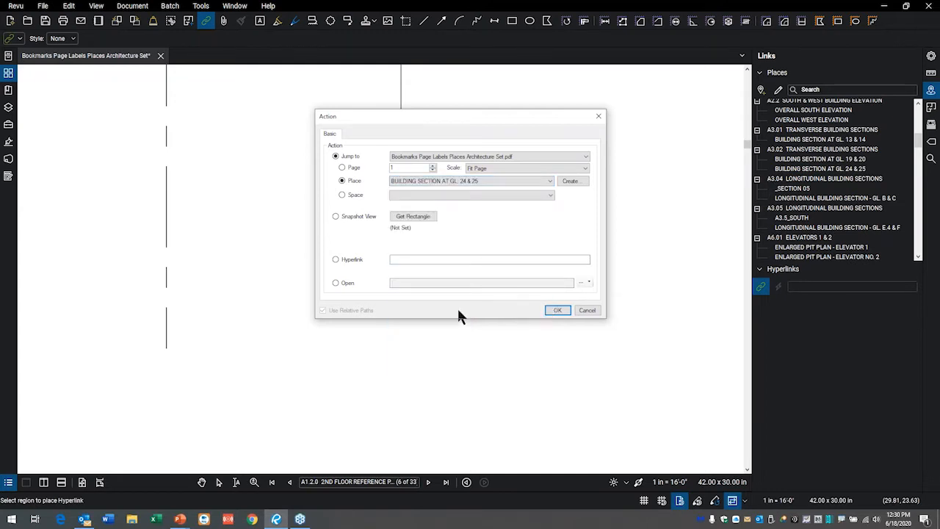
left_click(558, 311)
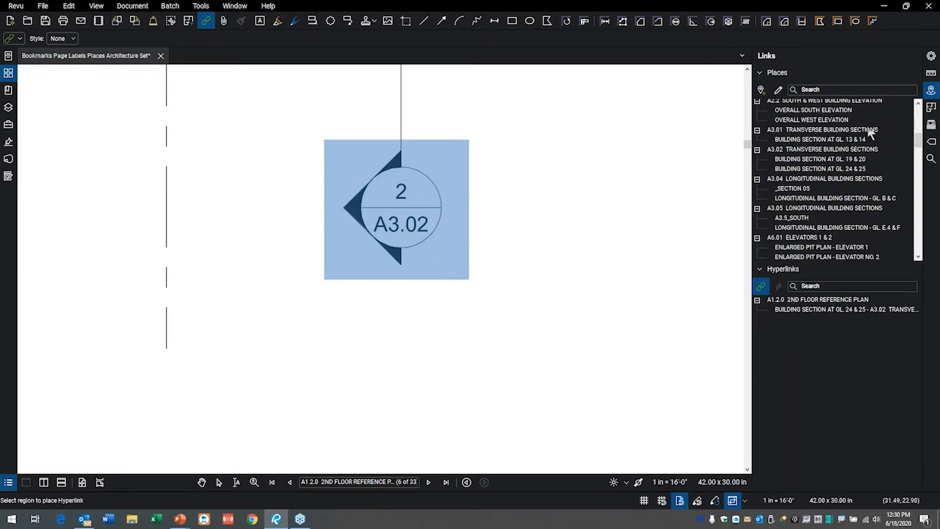
- Review the new hyperlink's visibility and action in its properties, and leave the Hyperlink tool
left_click(932, 57)
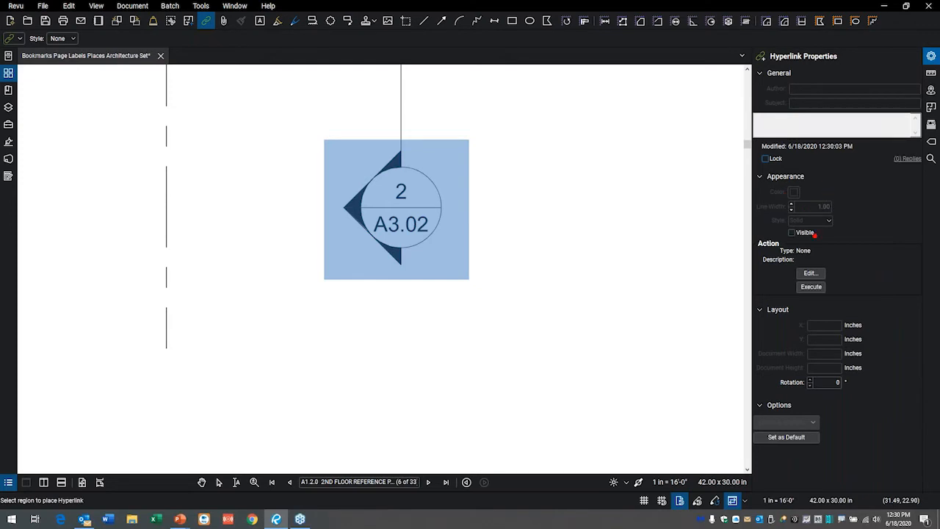
mouse_move(814, 234)
left_mouse_down()
mouse_move(823, 218)
mouse_move(751, 246)
mouse_move(844, 273)
mouse_move(827, 219)
left_mouse_up()
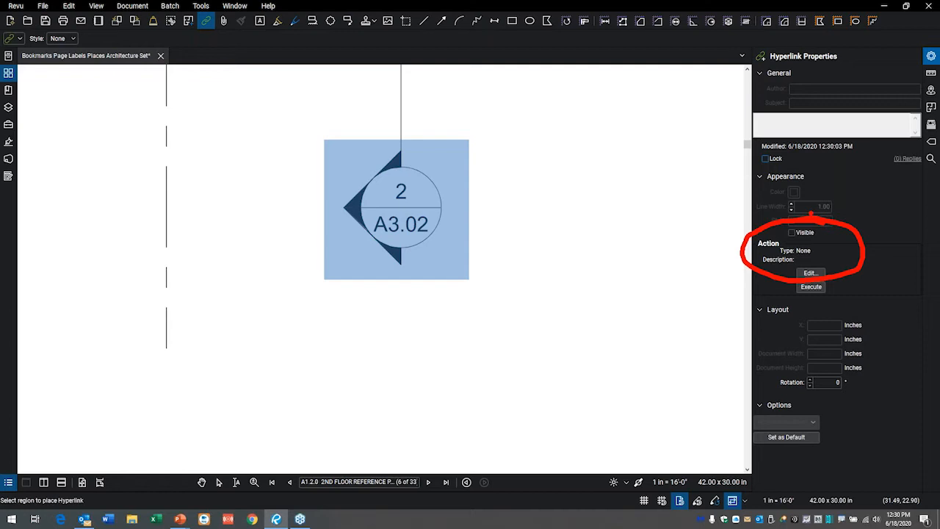
key("Escape")
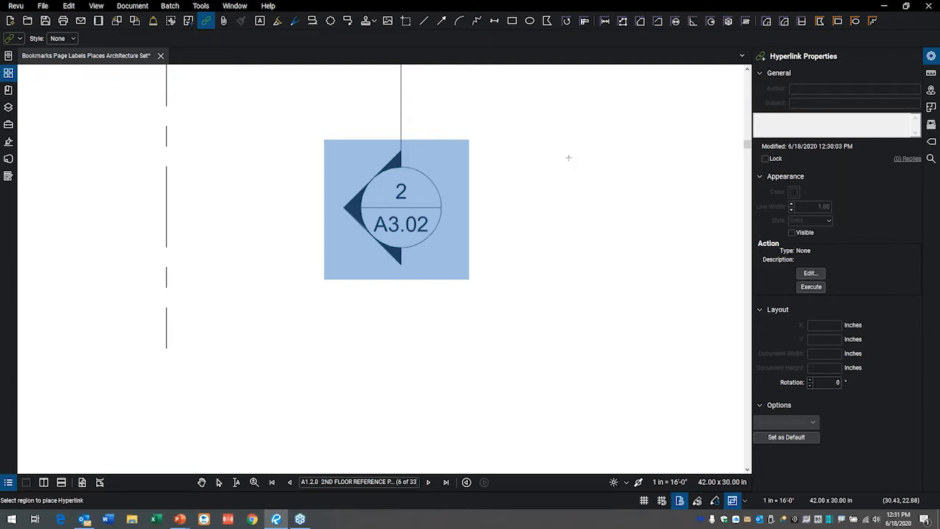
key("Escape")
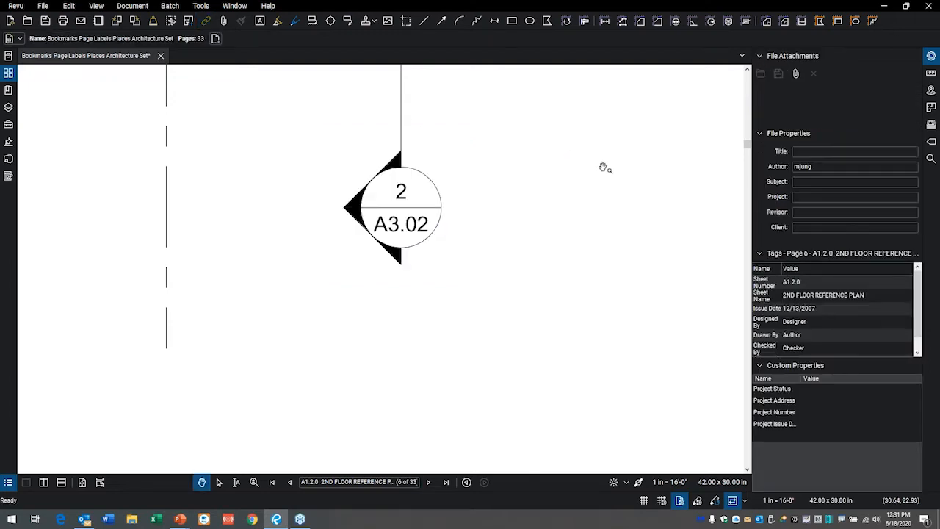
- Hide the properties and test the hyperlink on the 2/A3.02 section marker of sheet A1.2.0
left_click(931, 57)
scroll(523, 176, "down", 5)
mouse_move(544, 228)
left_mouse_down()
mouse_move(550, 286)
mouse_move(614, 296)
left_mouse_up()
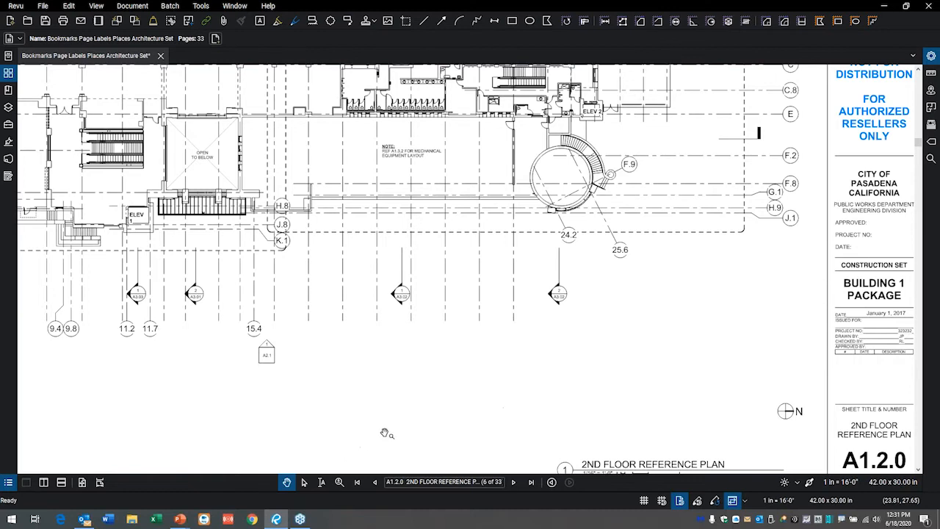
left_click(304, 482)
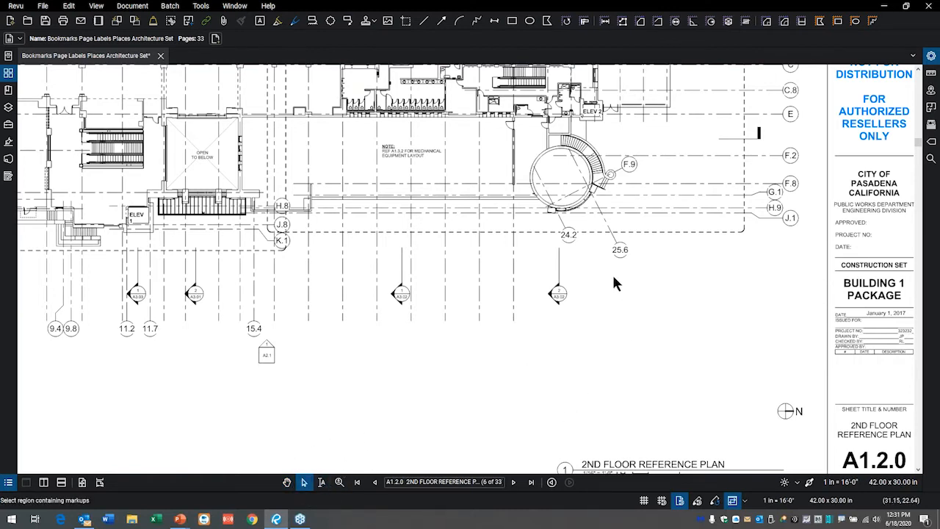
scroll(604, 267, "up", 3)
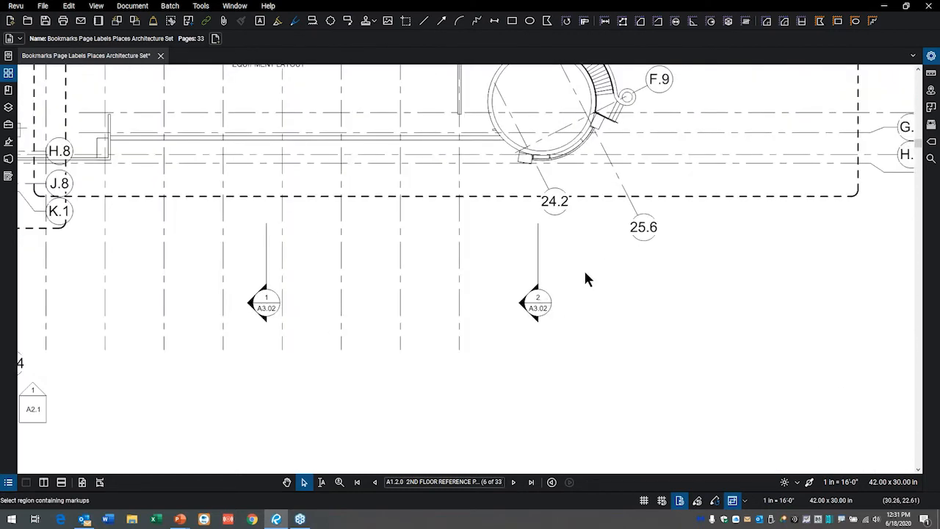
left_click(539, 302)
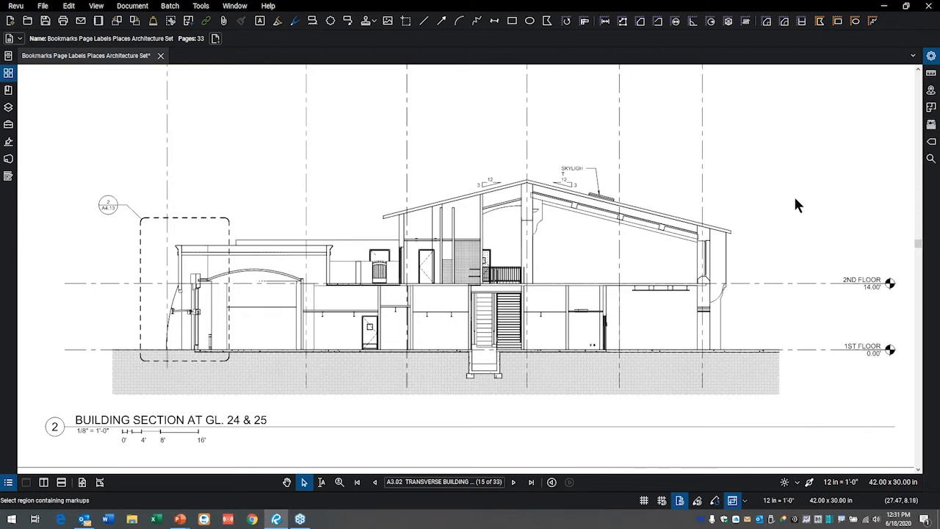
- Create a new batch link with the open Bookmarks Page Labels Places Architecture Set file as the file to link
scroll(776, 201, "down", 5)
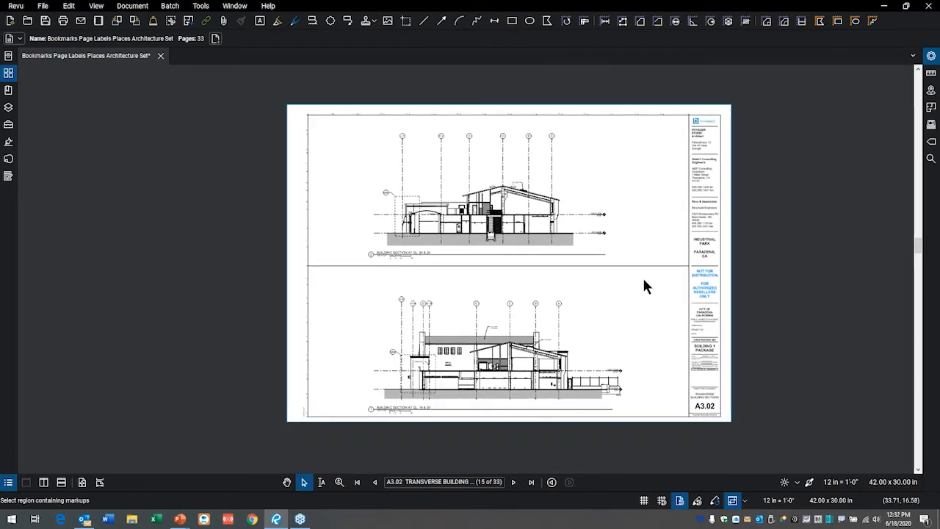
left_click_drag(654, 318, 500, 286)
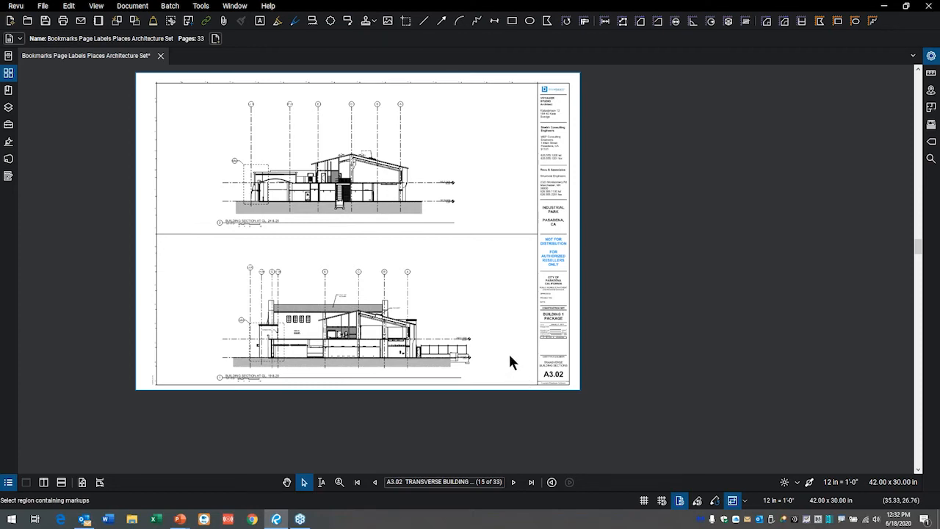
left_click_drag(505, 356, 566, 384)
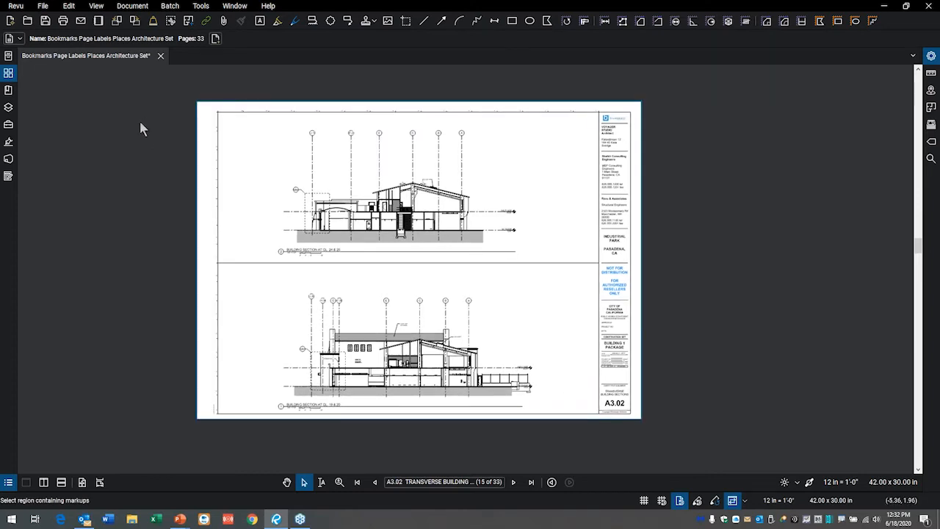
left_click_drag(542, 372, 449, 298)
scroll(449, 306, "up", 5)
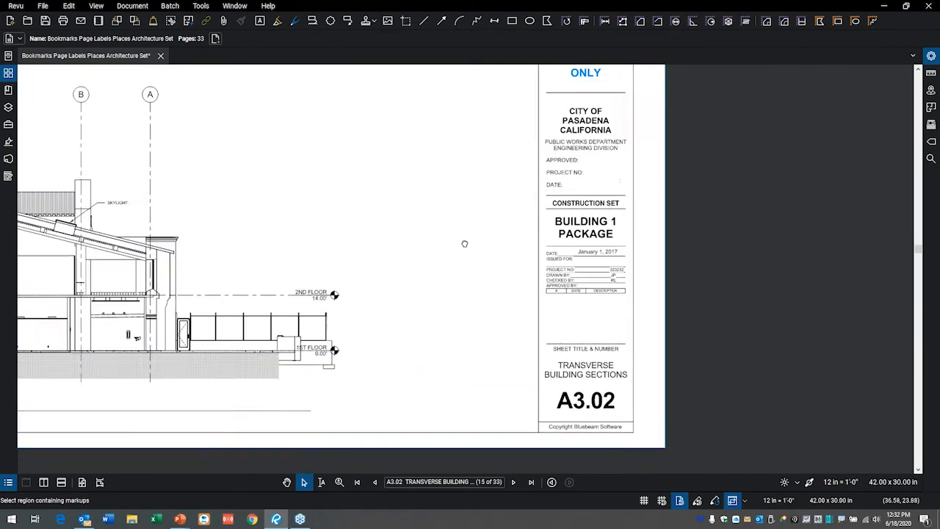
left_click(174, 7)
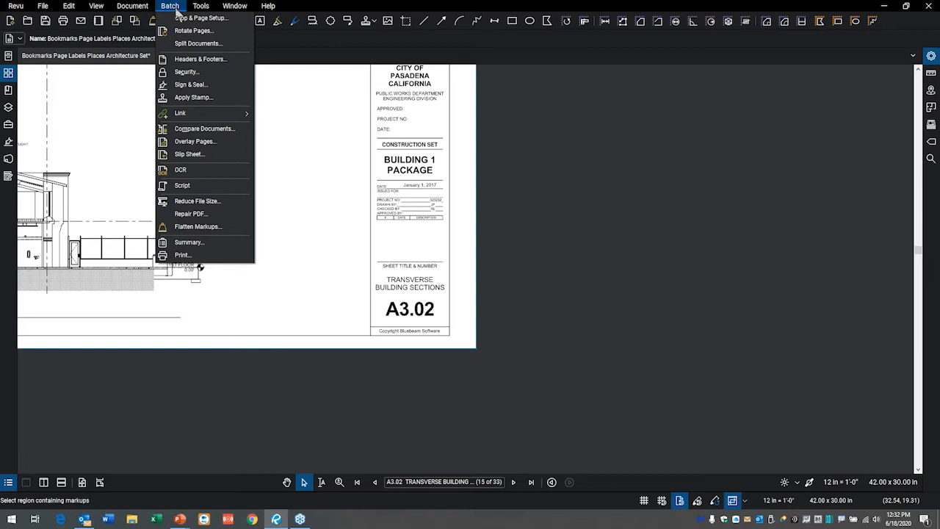
mouse_move(191, 118)
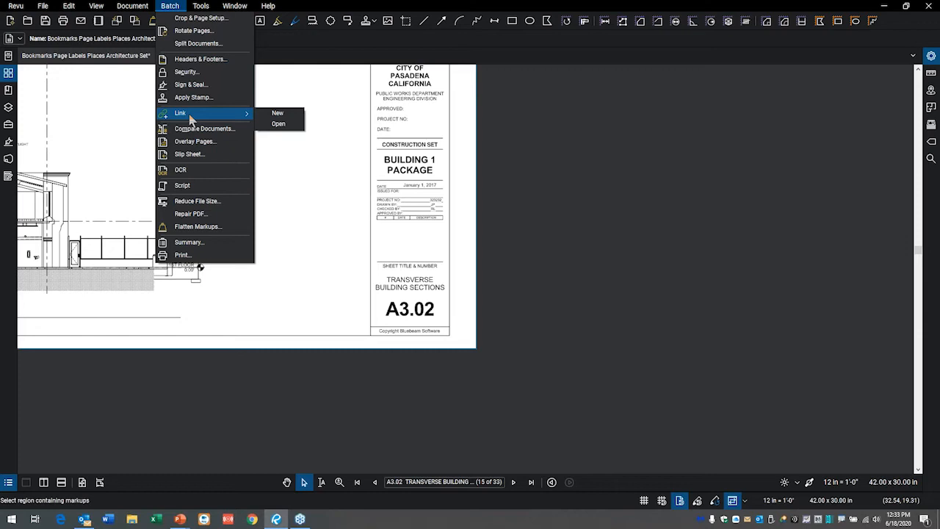
left_click(277, 114)
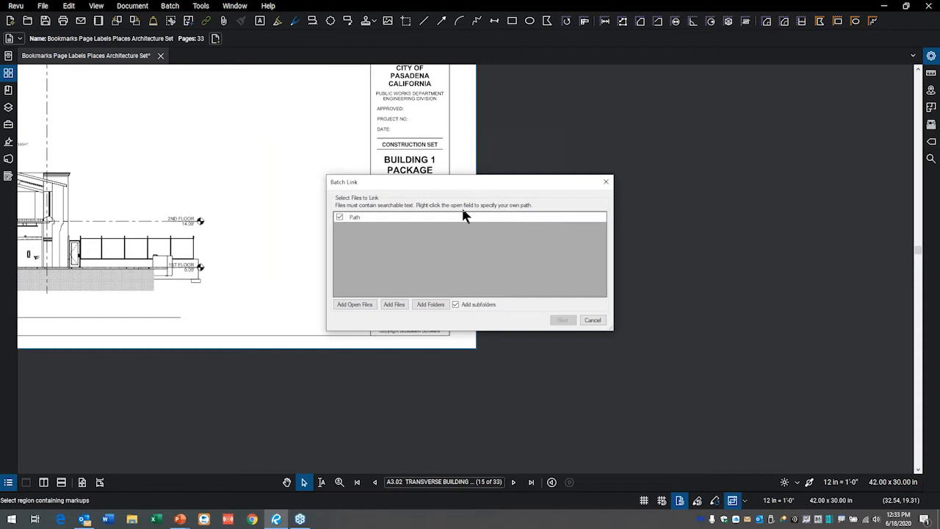
left_click_drag(468, 189, 471, 139)
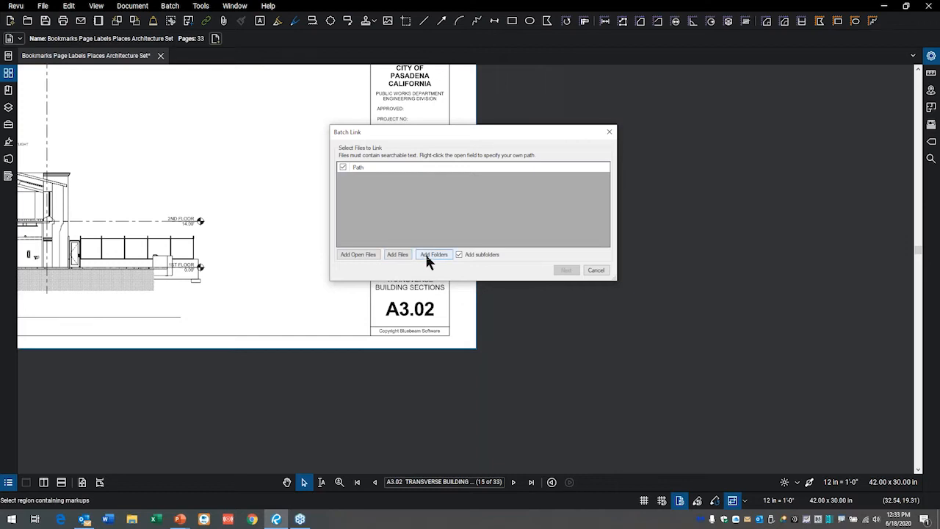
left_click(358, 255)
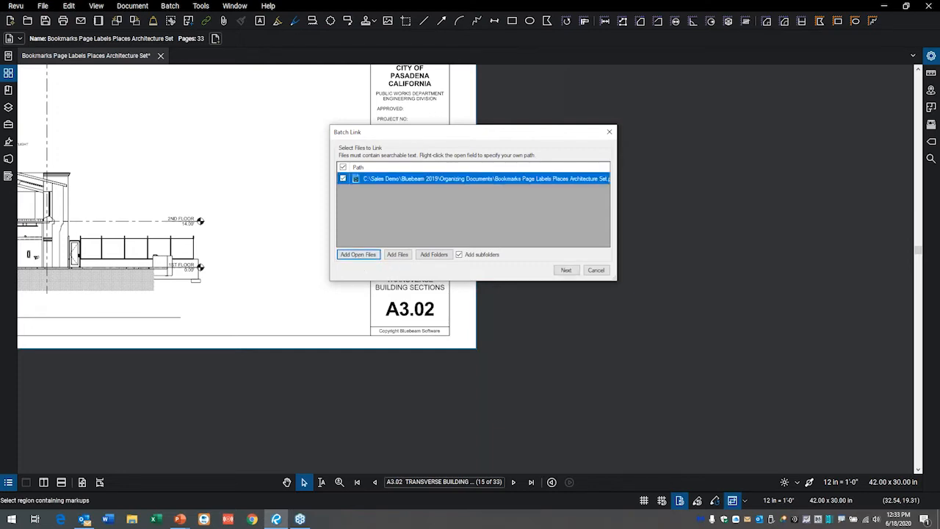
left_click(566, 271)
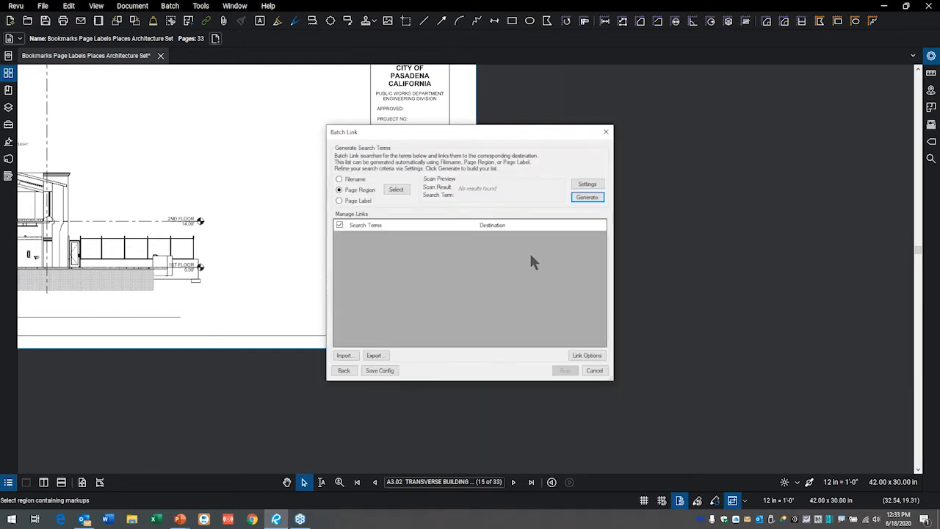
- Define the page region for search terms around the sheet number A3.02 in the title block
left_click(396, 190)
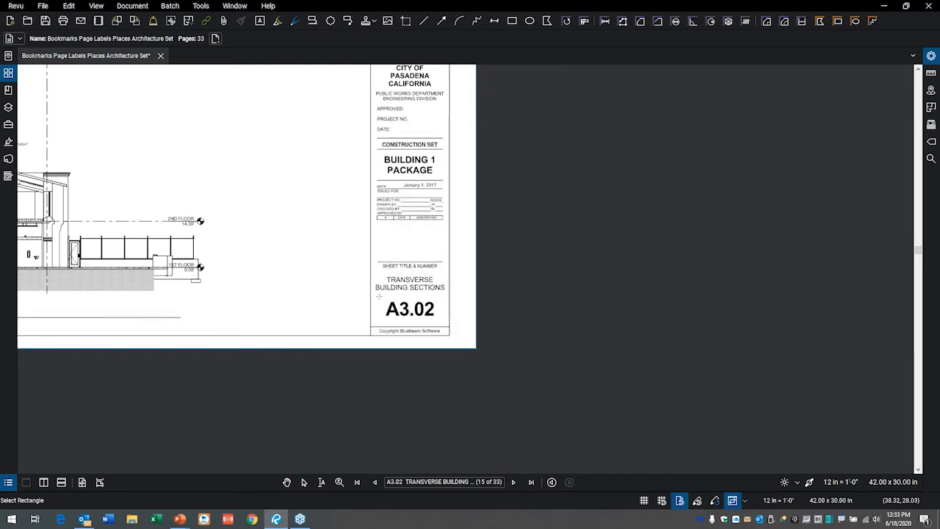
left_click_drag(377, 298, 444, 321)
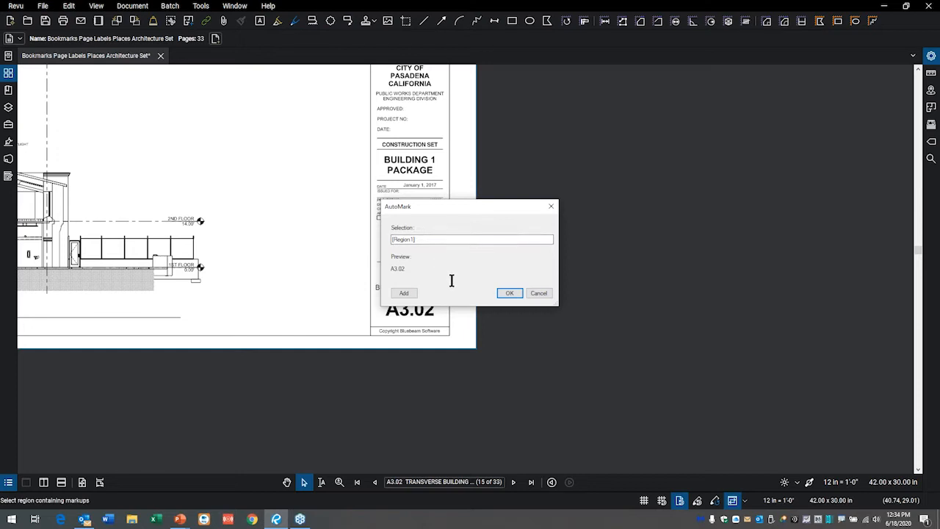
left_click(510, 294)
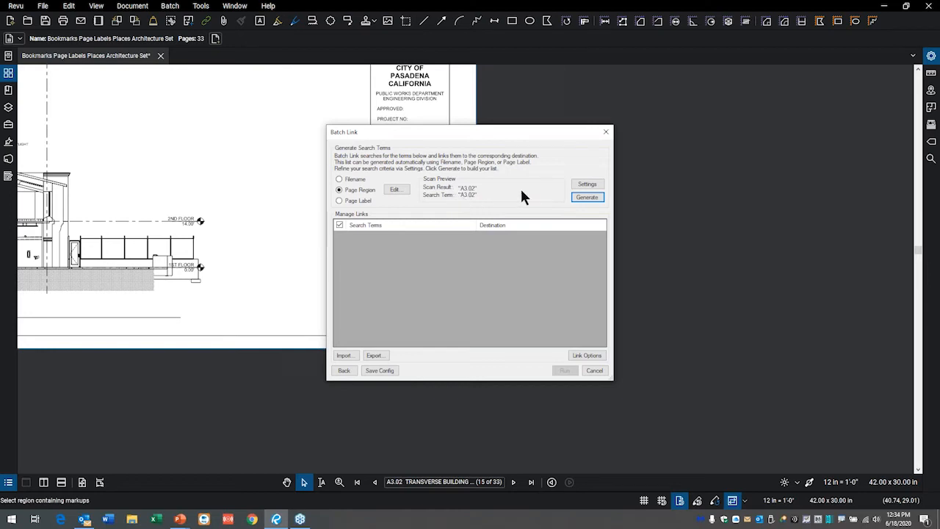
- Keep search terms on No filter and accept link options with whole words, relative paths, overwriting of existing links and appearance properties included
left_click(588, 186)
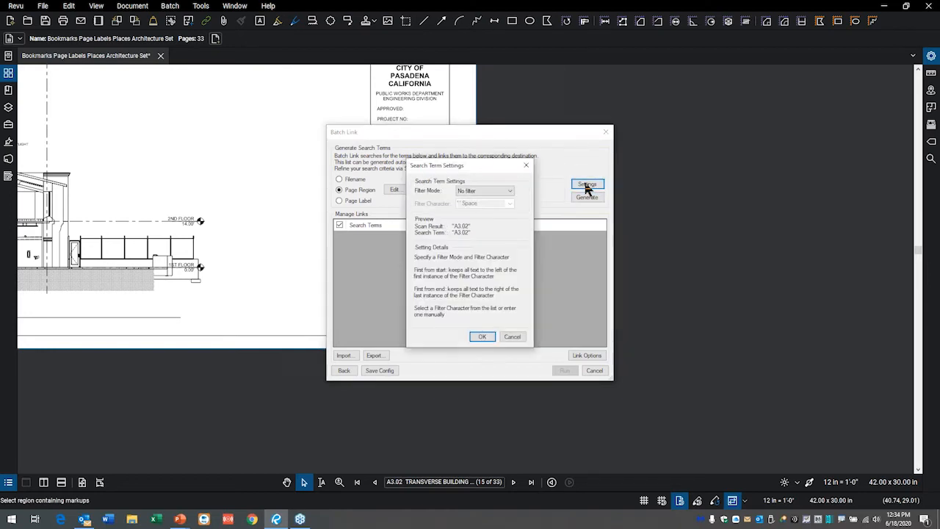
left_click(512, 192)
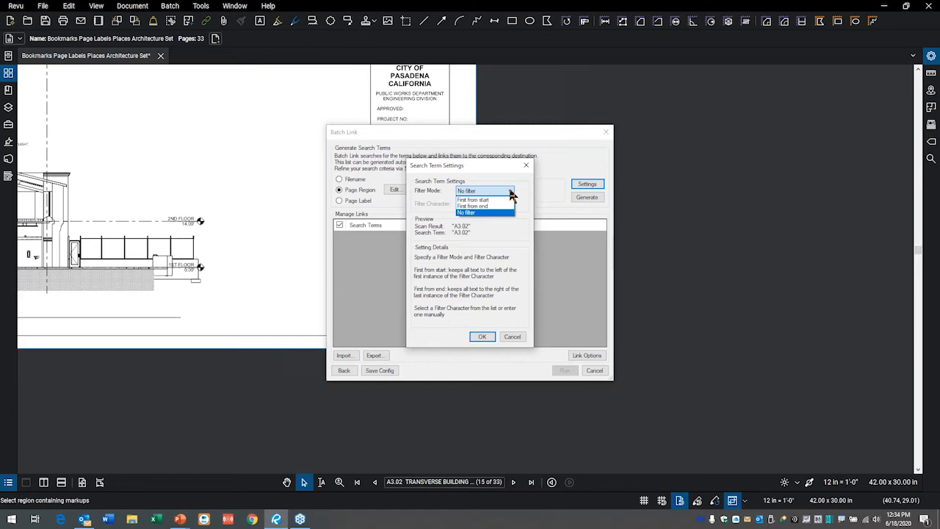
left_click(512, 194)
left_click(478, 337)
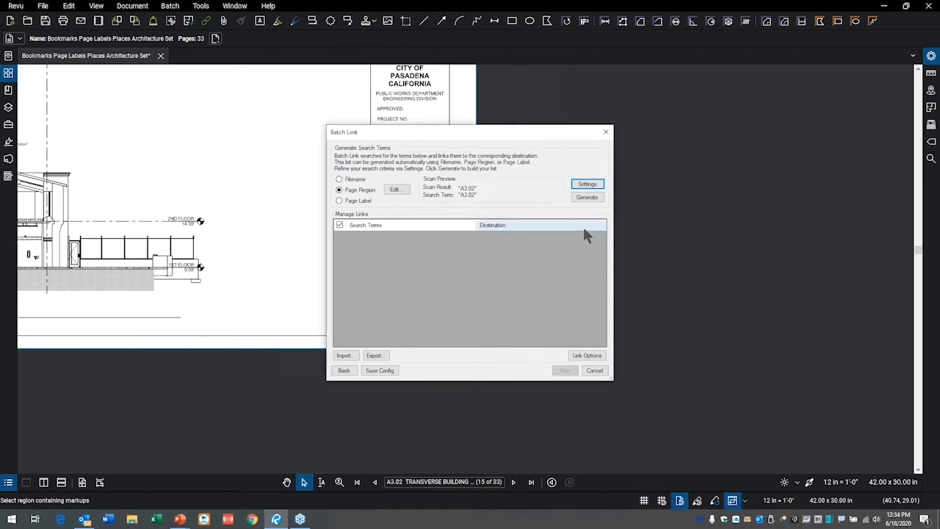
left_click(592, 357)
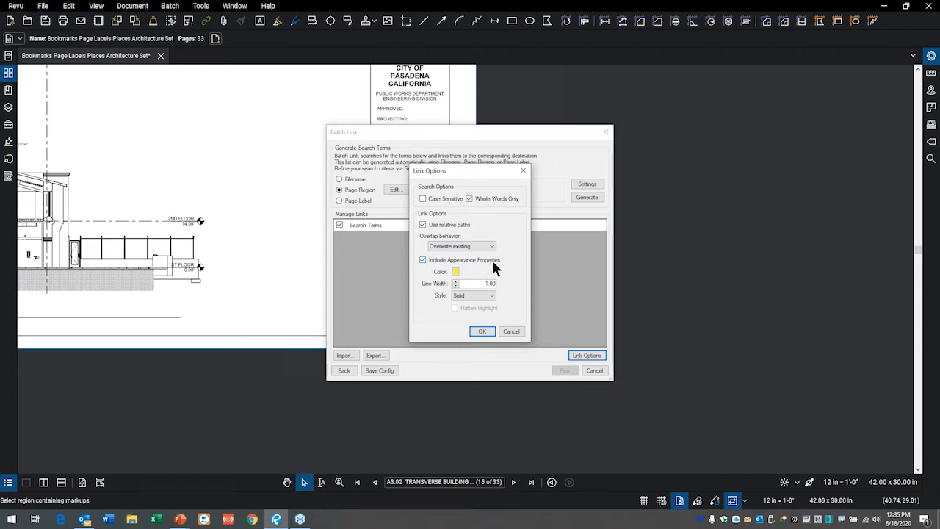
left_click(480, 332)
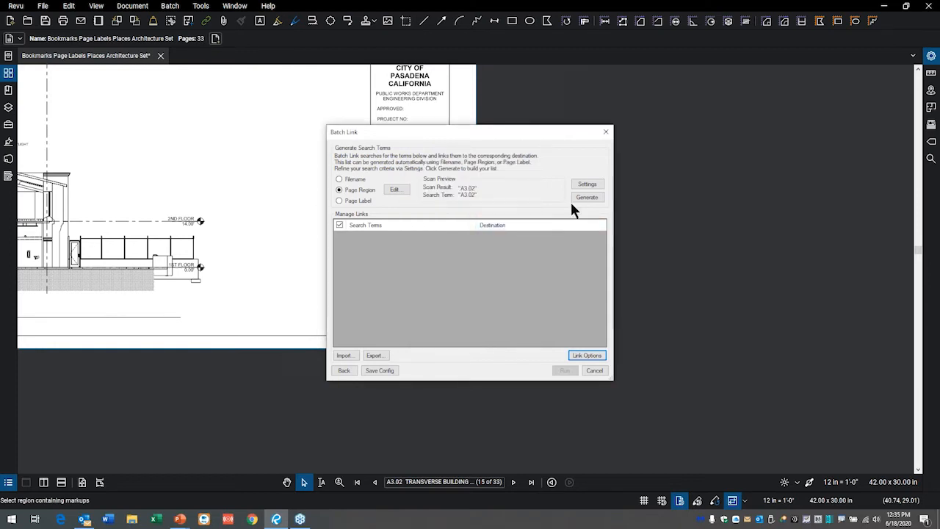
- Generate the sheet number search terms, review their destinations, and run the batch link to completion
left_click(593, 197)
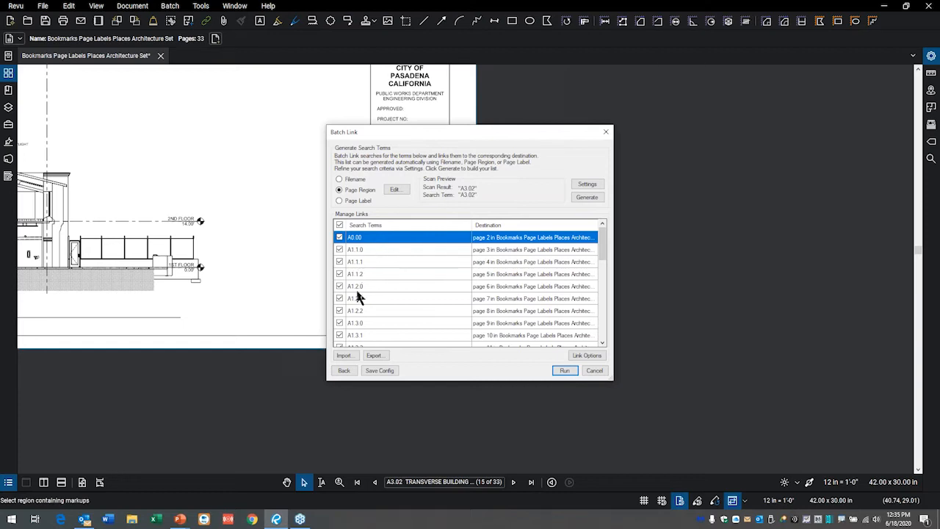
scroll(515, 288, "down", 2)
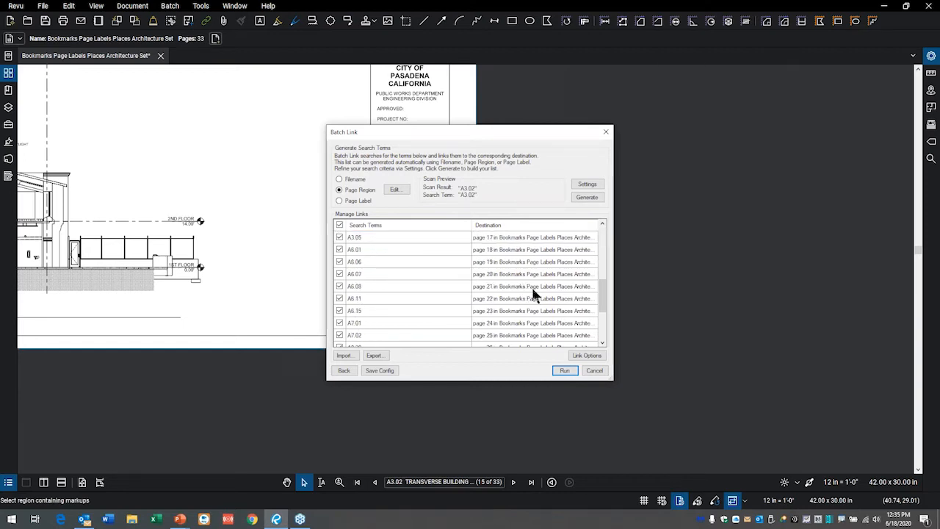
scroll(534, 292, "up", 2)
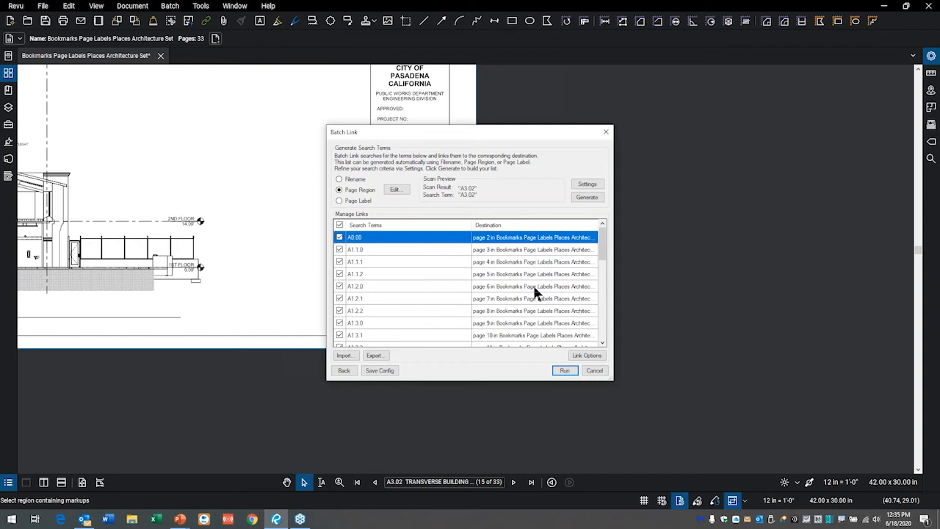
left_click(564, 371)
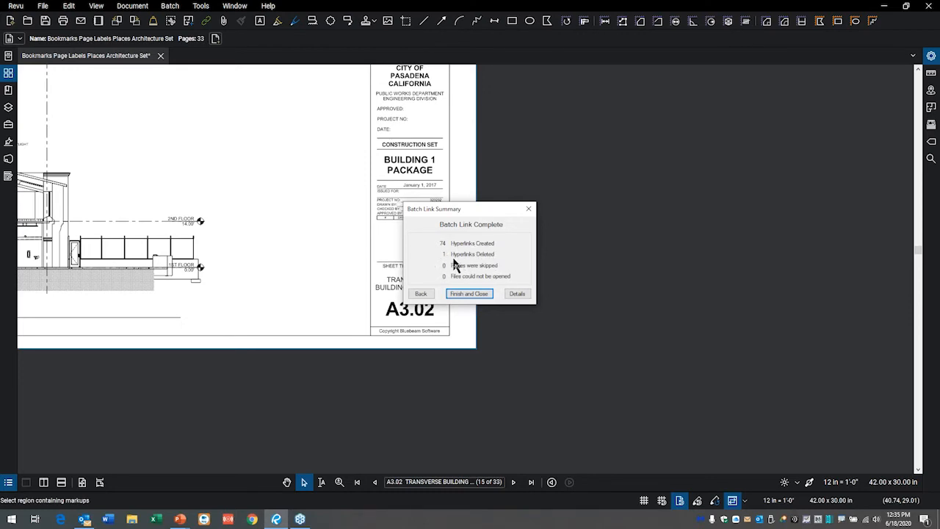
left_click(469, 294)
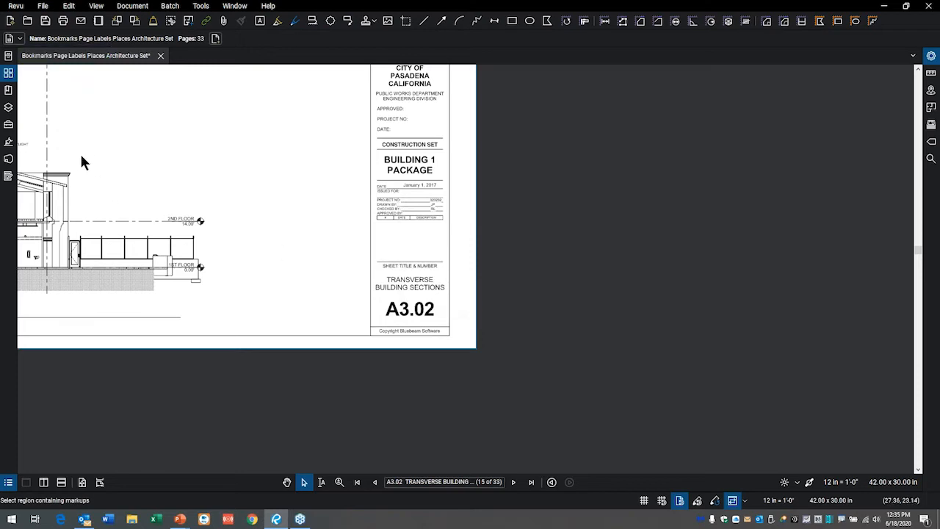
- Go to the A1.2.0 2nd floor reference plan using the page thumbnails
left_click(8, 73)
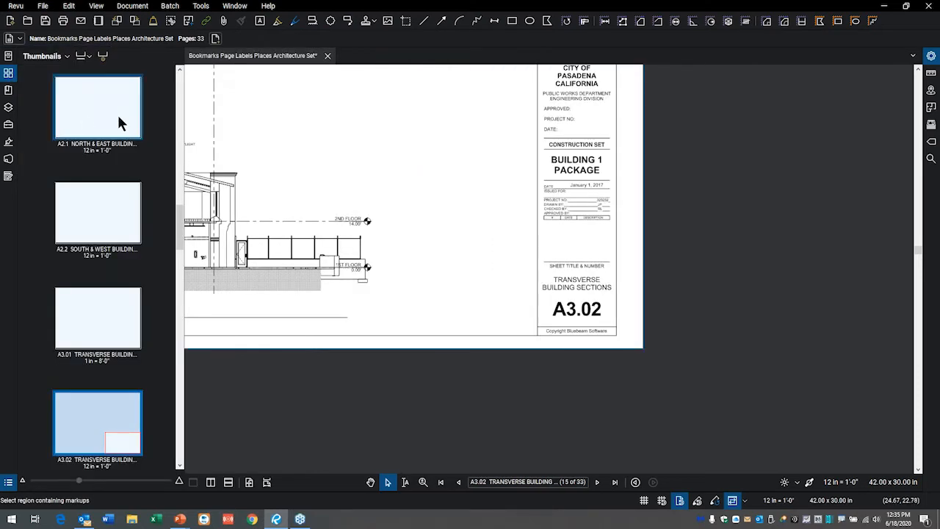
scroll(102, 209, "up", 5)
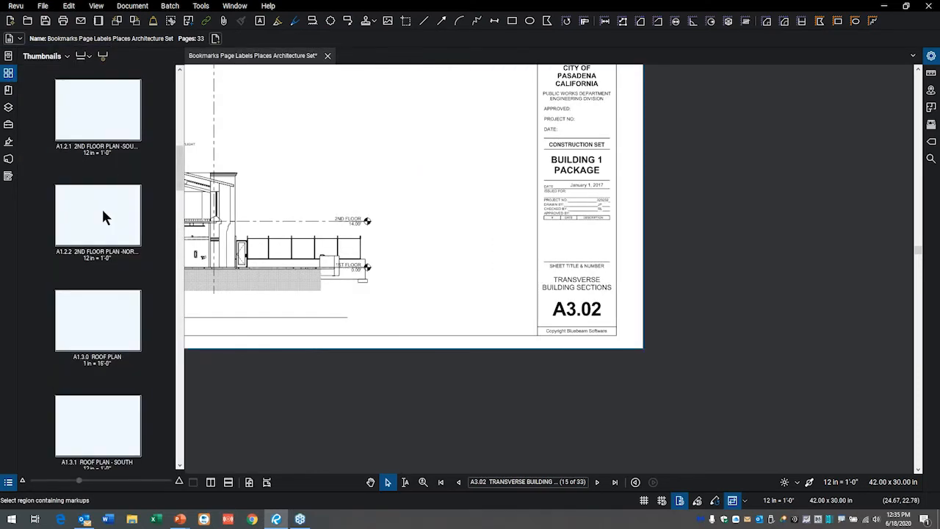
scroll(109, 165, "up", 3)
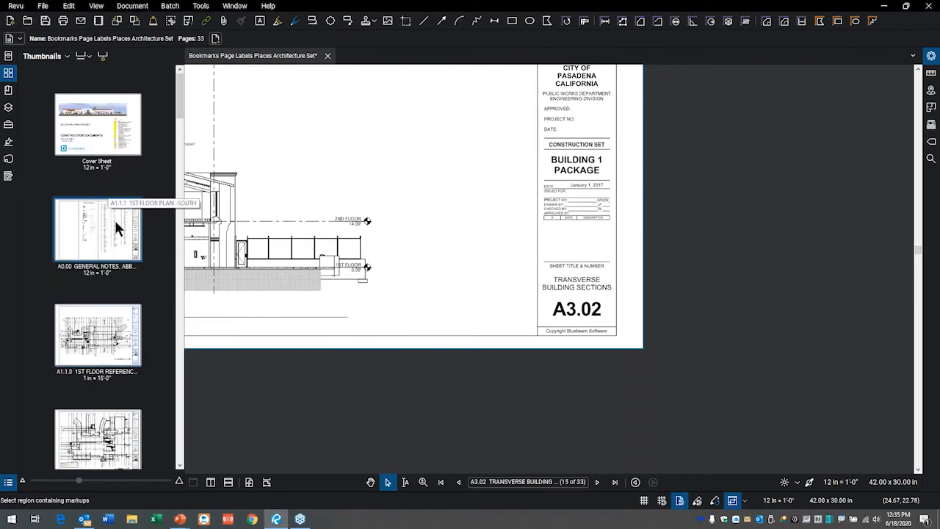
scroll(114, 218, "down", 3)
left_click(119, 316)
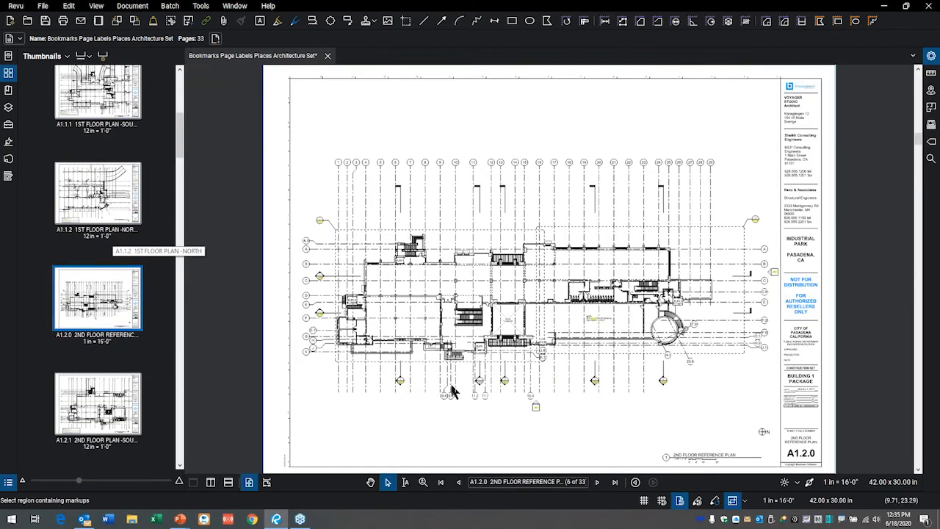
- Examine the batch-created hyperlinks on the section and elevation callouts A3.02, A3.01 and A2.1 below the A1.2.0 floor plan
scroll(654, 392, "up", 14)
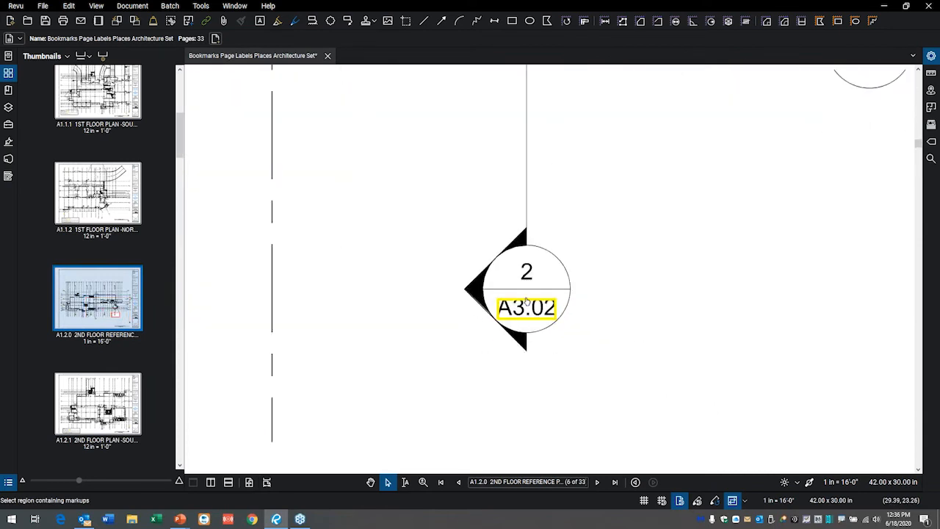
scroll(507, 312, "down", 4)
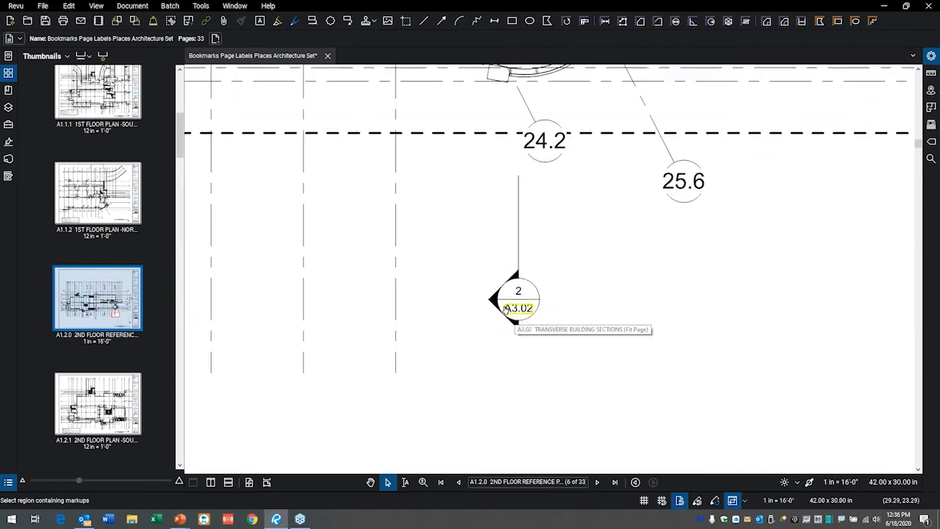
scroll(470, 318, "down", 2)
left_click_drag(365, 316, 485, 268)
scroll(435, 282, "up", 5)
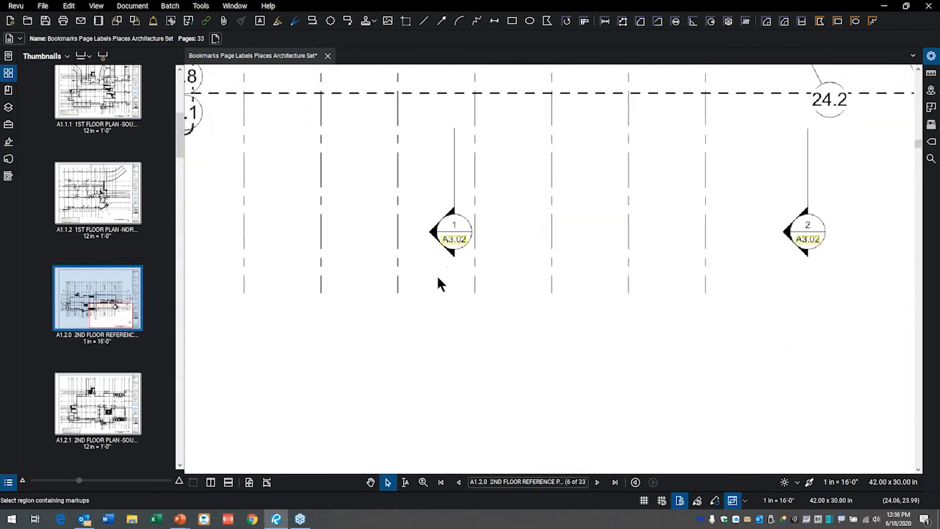
left_click_drag(363, 275, 695, 273)
left_click_drag(352, 330, 533, 322)
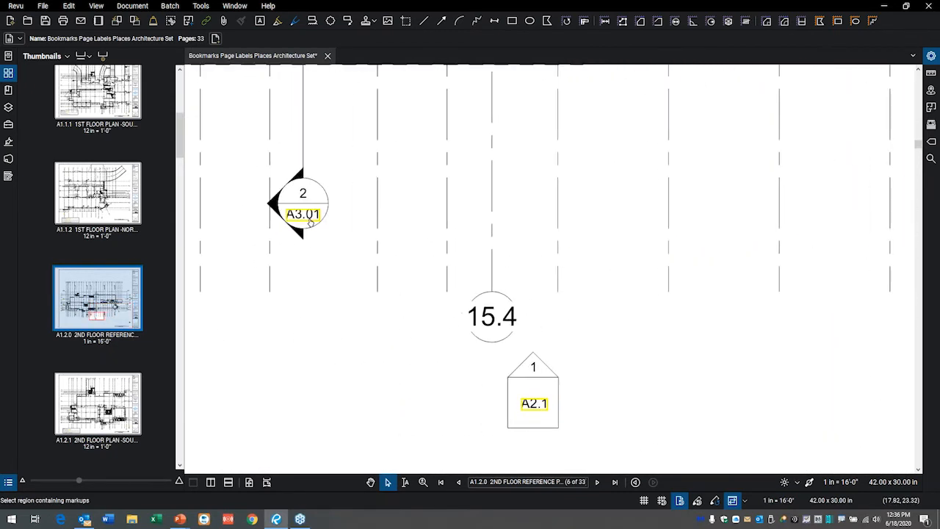
scroll(316, 242, "down", 1)
scroll(314, 244, "down", 3)
- Check the cover sheet's linked sheet index, follow its A3.05 hyperlink, and return to the cover sheet
scroll(105, 157, "up", 5)
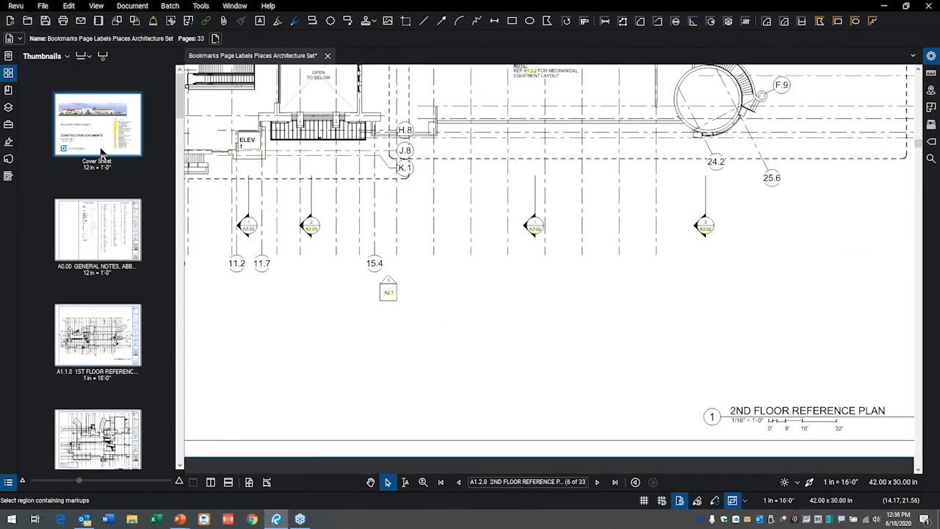
left_click(120, 135)
scroll(727, 323, "up", 3)
scroll(735, 321, "up", 5)
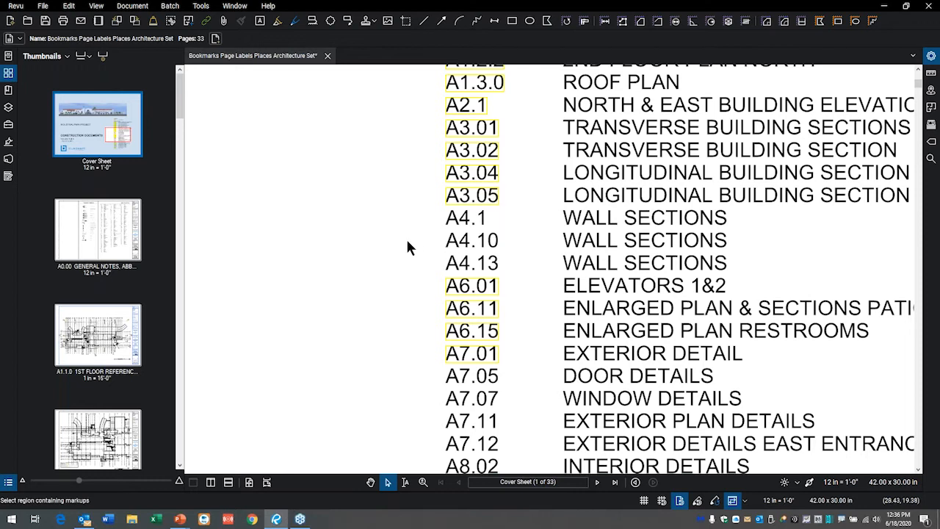
scroll(408, 241, "down", 4)
left_click(430, 221)
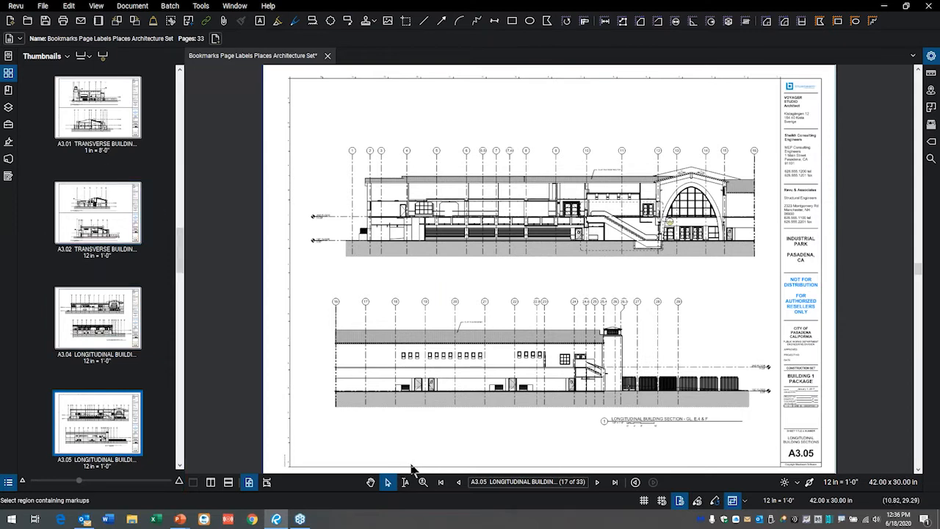
left_click(442, 483)
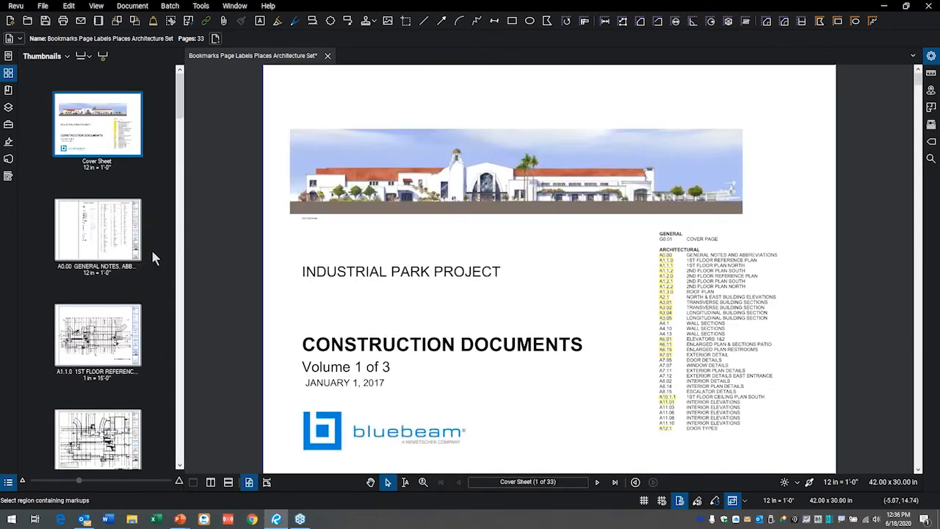
- Go to the A1.1.0 1st floor reference plan and follow the A3.02 hyperlink in the section 2 callout
left_click(107, 421)
scroll(121, 320, "down", 3)
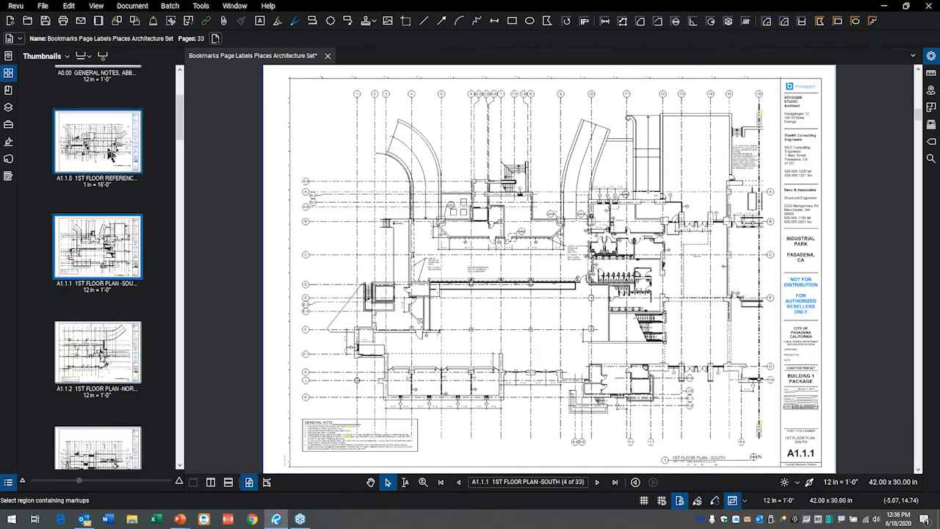
left_click(109, 151)
scroll(660, 425, "up", 5)
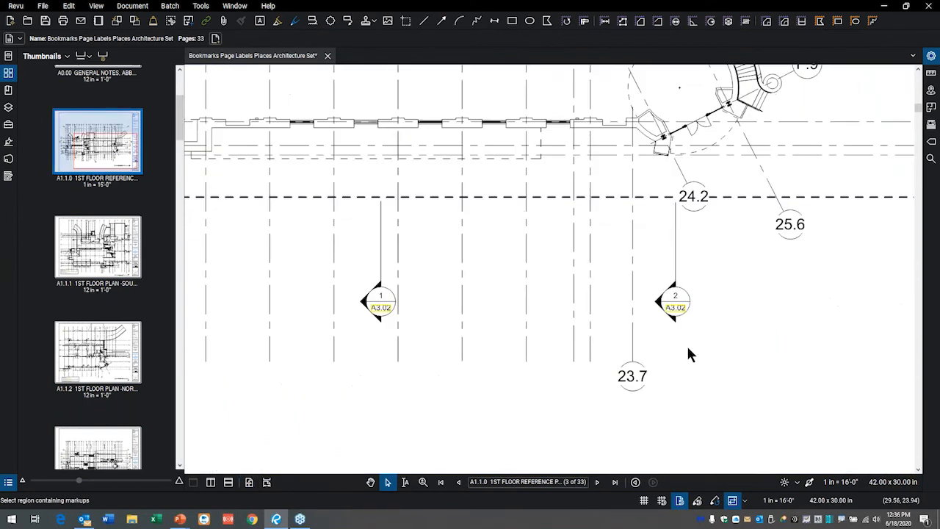
left_click(664, 372)
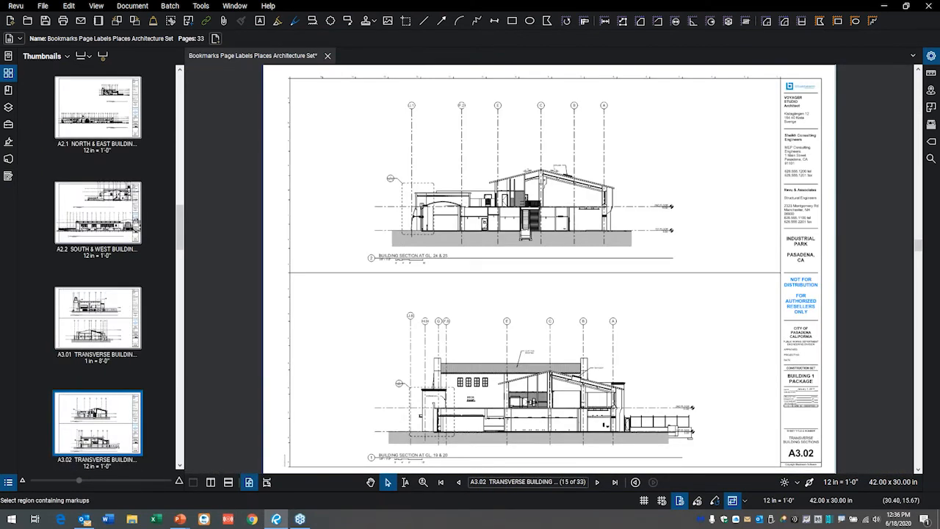
- Show the document's links and look through the full list of hyperlinks grouped by sheet
left_click(931, 90)
scroll(843, 345, "down", 5)
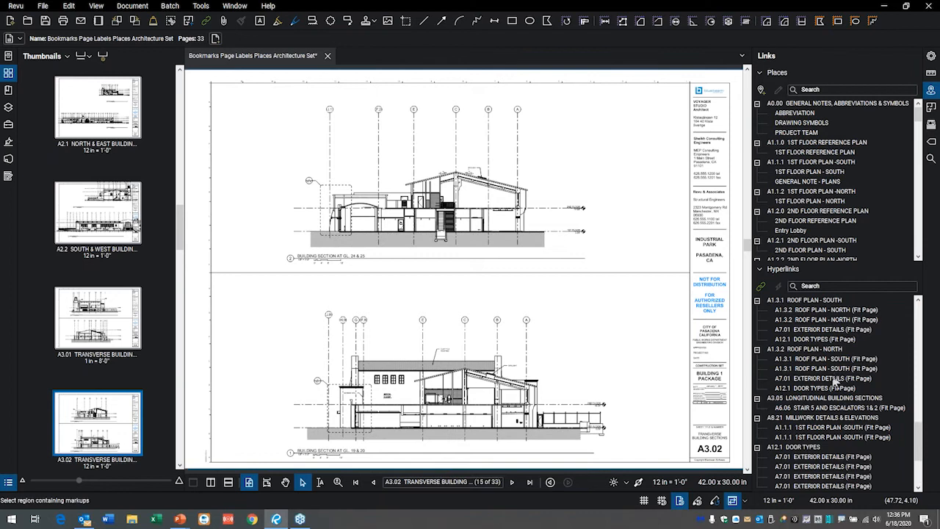
scroll(834, 379, "up", 8)
scroll(832, 371, "down", 2)
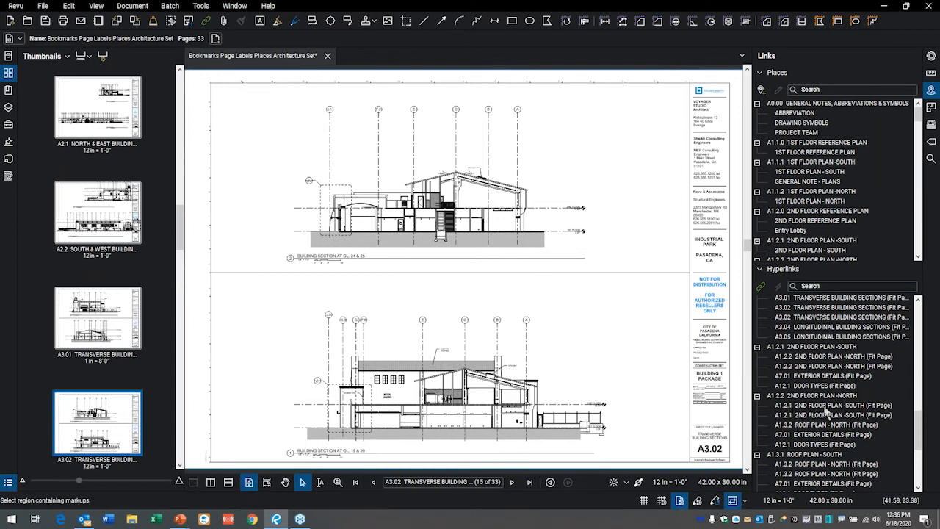
scroll(825, 410, "down", 5)
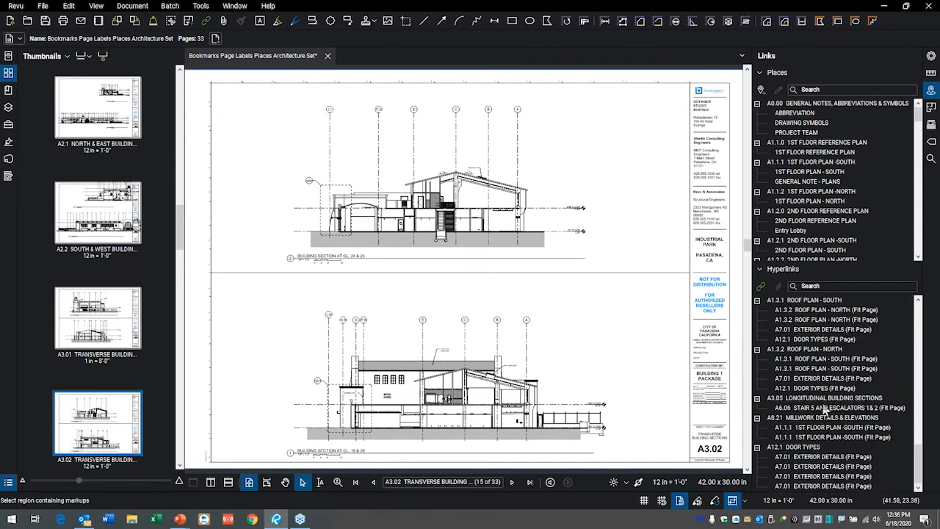
scroll(818, 435, "up", 3)
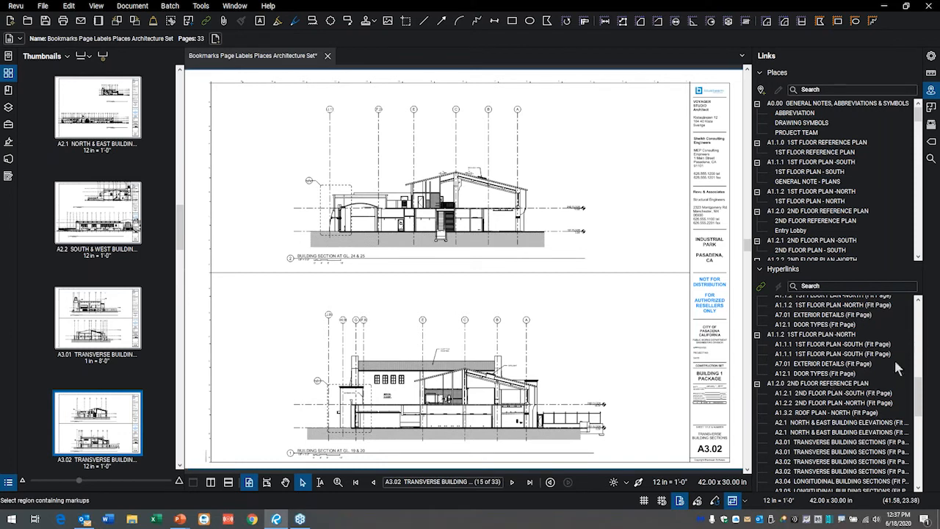
left_click_drag(922, 389, 918, 467)
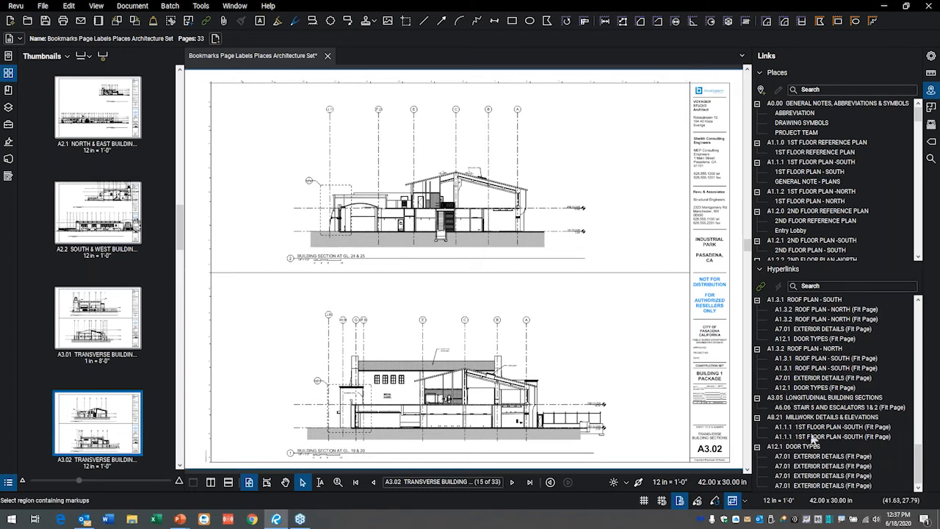
scroll(816, 439, "down", 3)
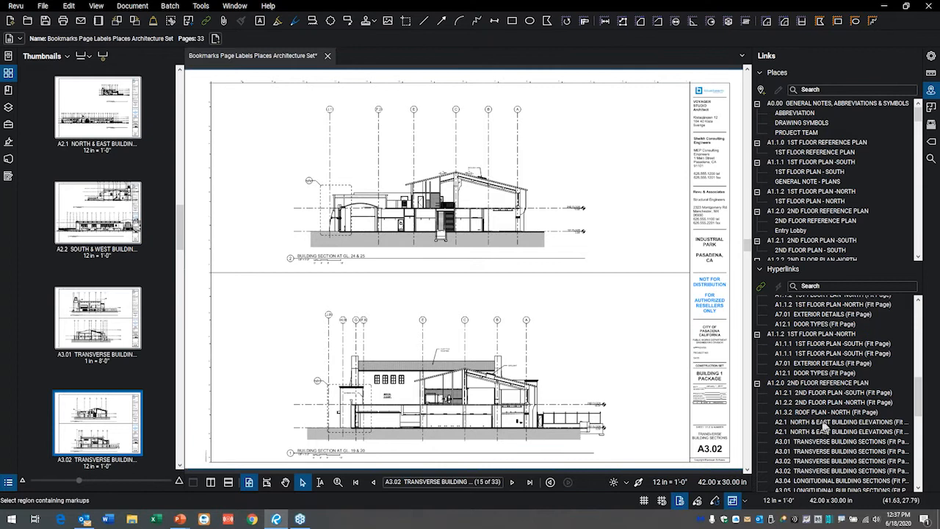
scroll(823, 422, "up", 5)
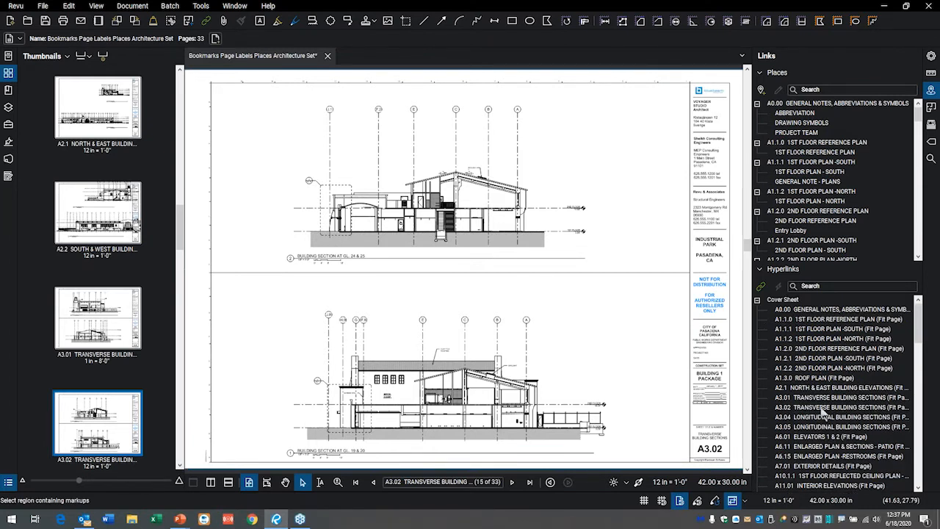
- Locate the cover sheet's A3.02 hyperlink from the hyperlinks list and review the entries listed for the other sheets
left_click(816, 410)
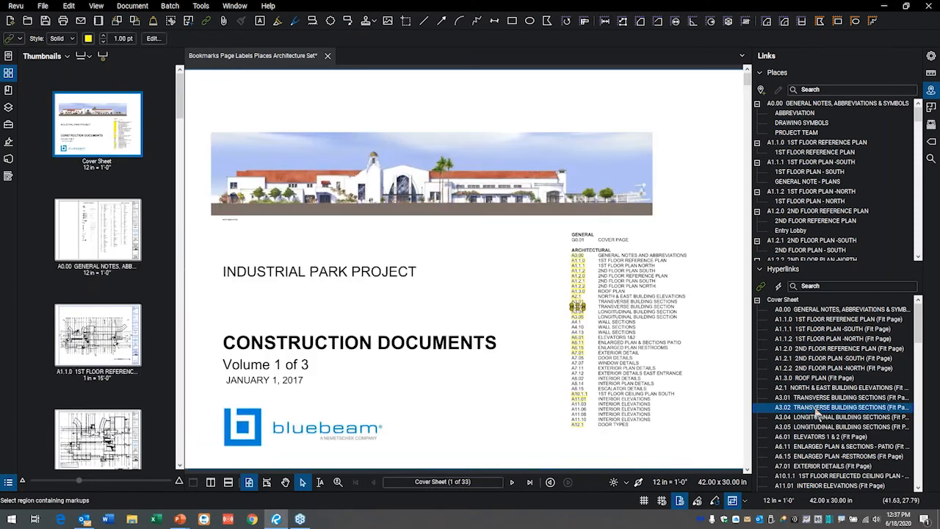
scroll(817, 413, "down", 5)
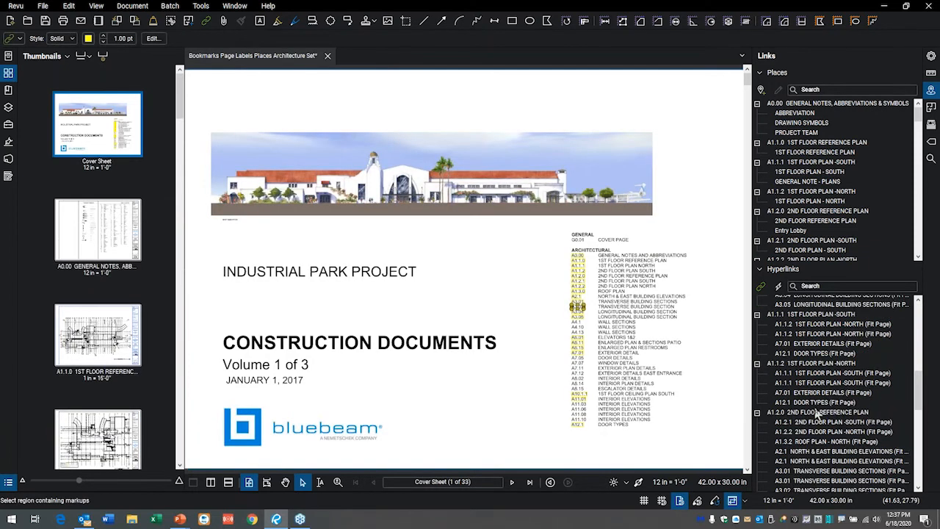
scroll(817, 414, "down", 5)
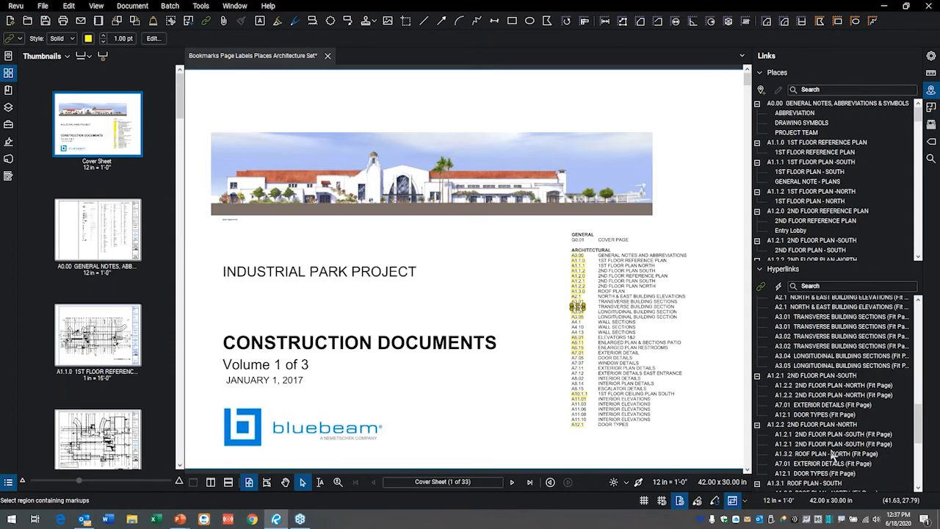
scroll(832, 455, "down", 5)
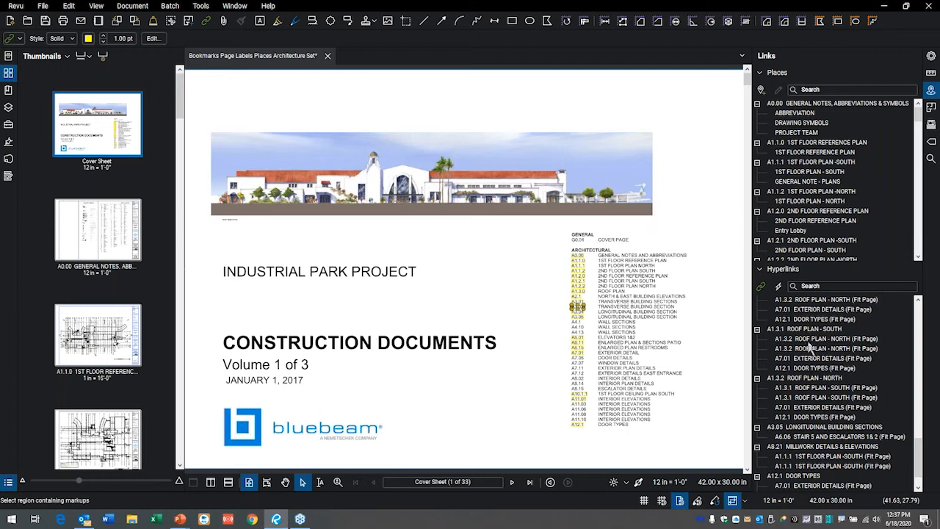
scroll(816, 338, "up", 5)
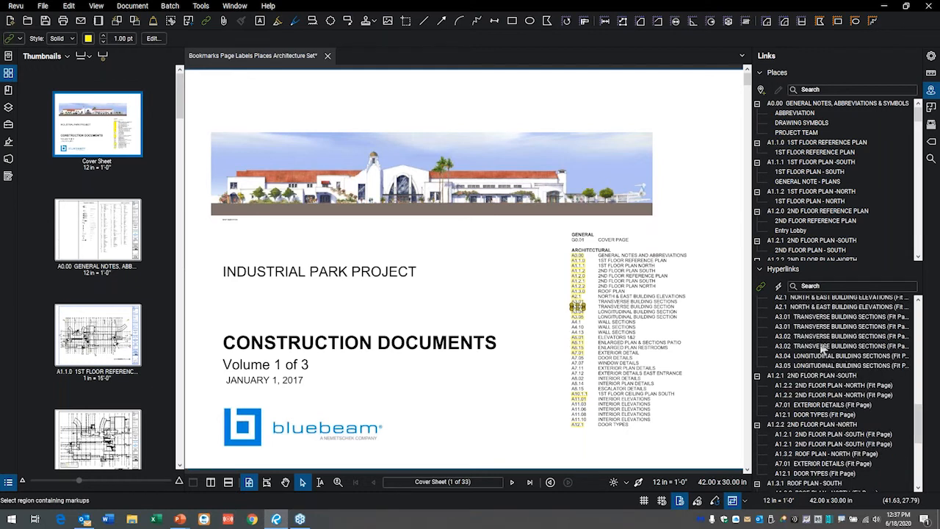
scroll(823, 344, "up", 5)
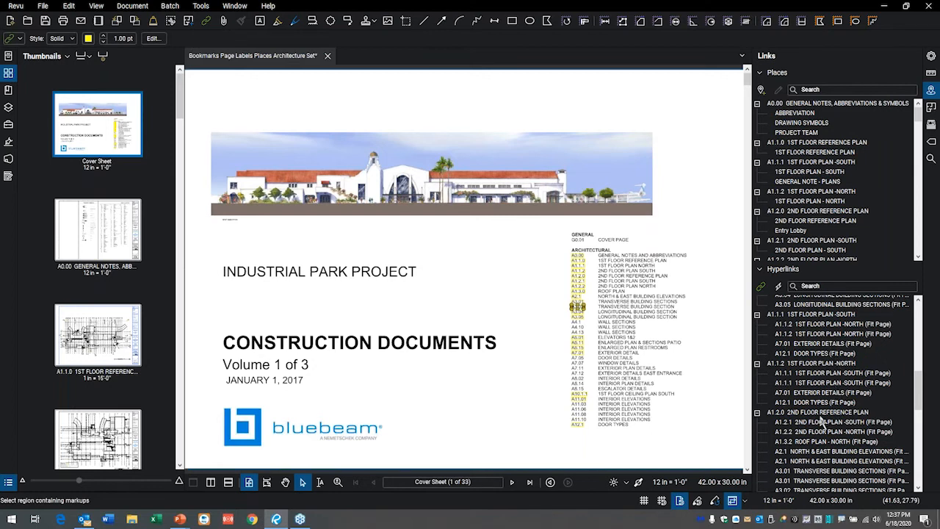
scroll(821, 441, "down", 5)
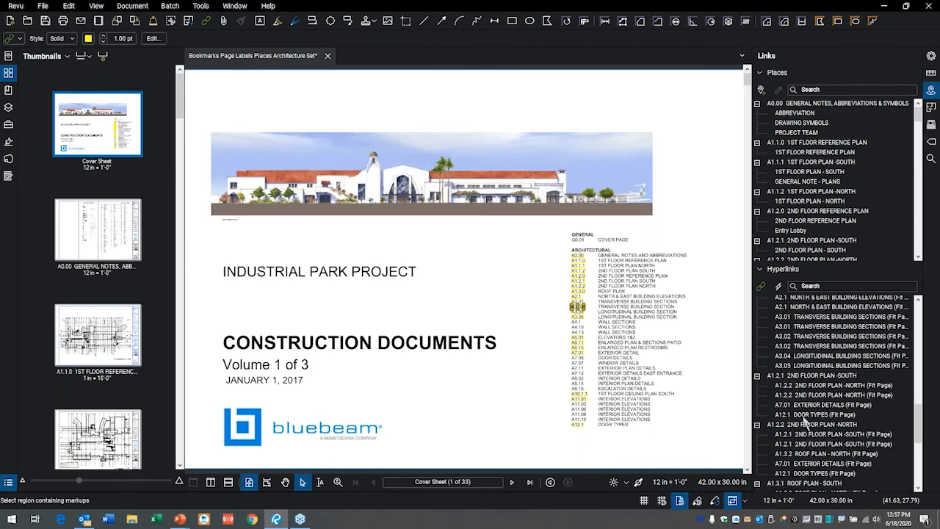
- Locate the A3.04 hyperlink on sheet A1.2.0 and the second A1.2.1 hyperlink on sheet A1.2.2 from the hyperlinks list
left_click(815, 357)
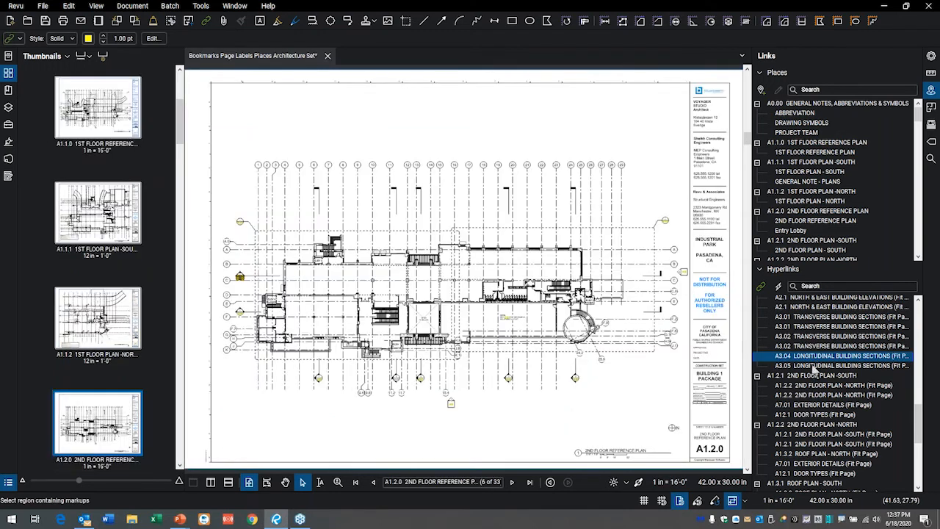
left_click(819, 396)
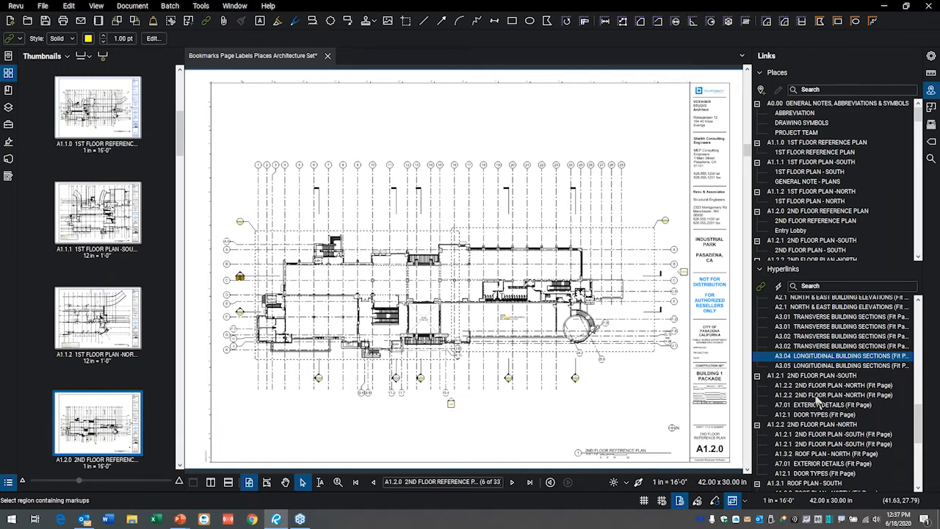
left_click(825, 444)
scroll(824, 459, "down", 6)
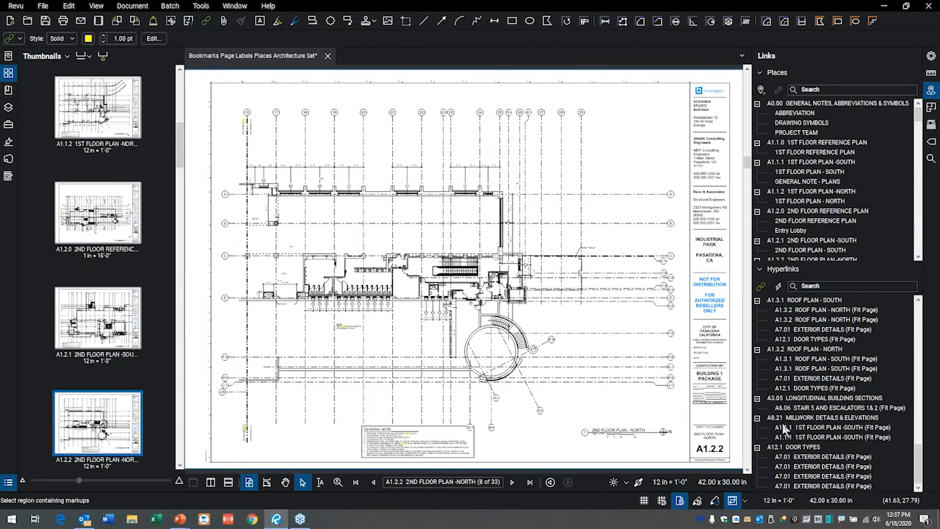
- Select the first A7.01 hyperlink under A12.1 Door Types, view its action options, and close them without changes
left_click(803, 459)
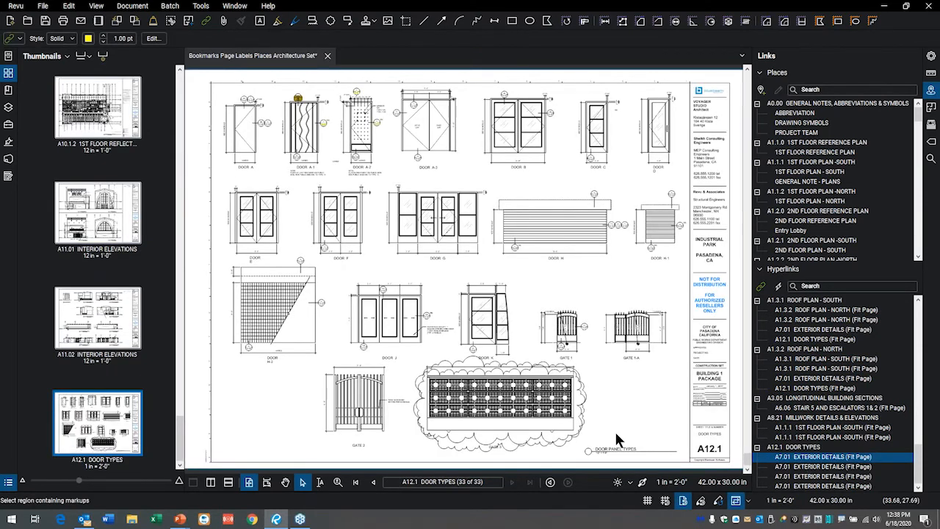
right_click(802, 459)
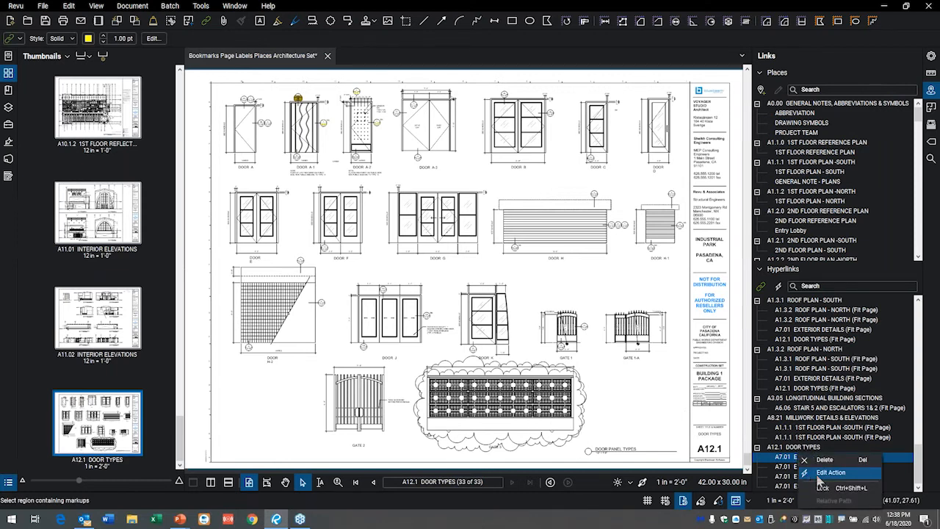
left_click(822, 475)
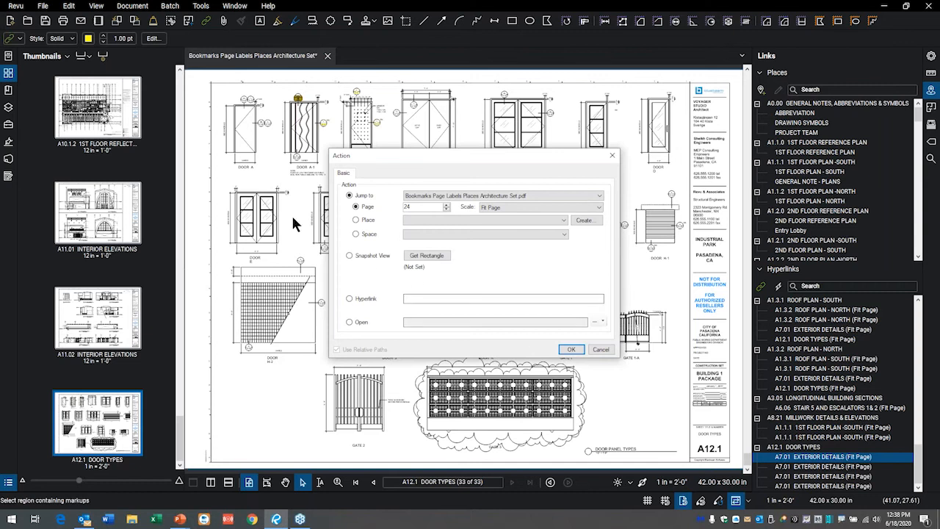
left_click(431, 255)
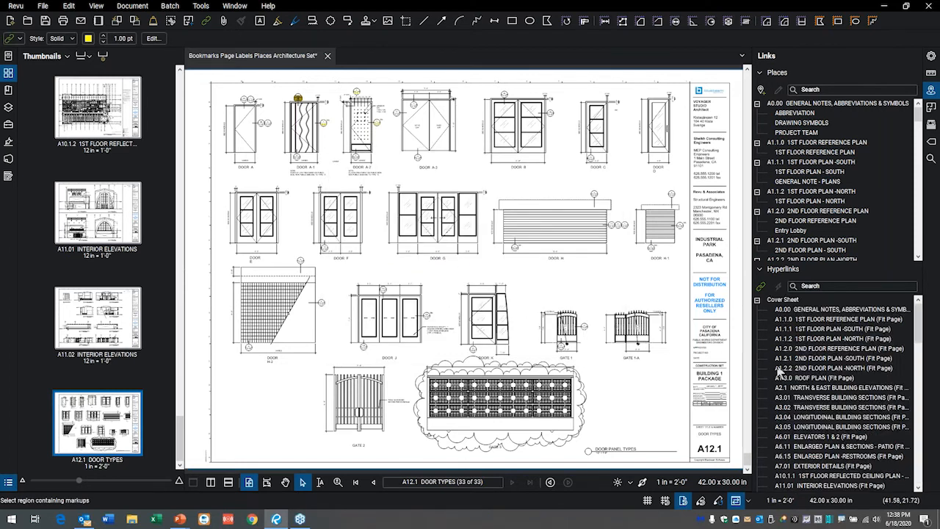
- Locate the cover sheet's A1.2.1 and A1.3.0 hyperlinks, the second A1.3.1 hyperlink on A1.3.2, and the second A1.1.1 hyperlink on A8.21
left_click(828, 358)
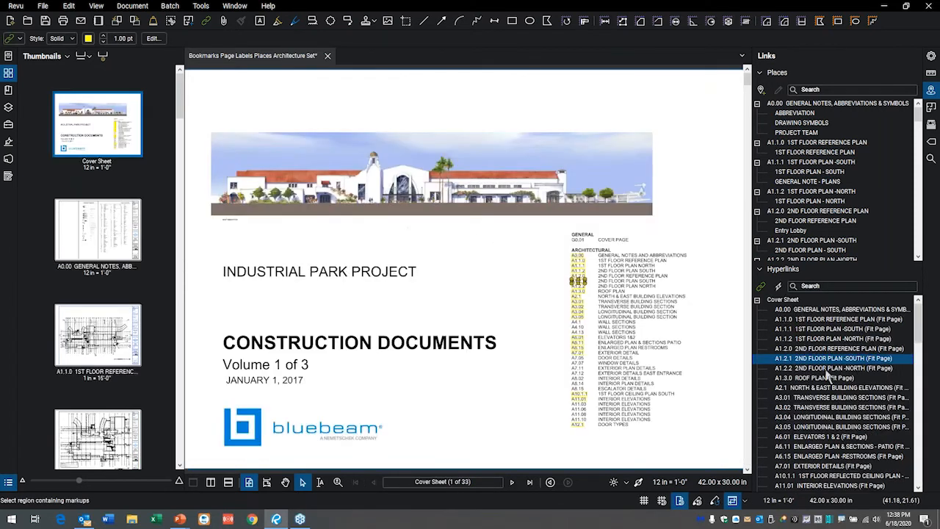
left_click(830, 378)
scroll(828, 397, "down", 10)
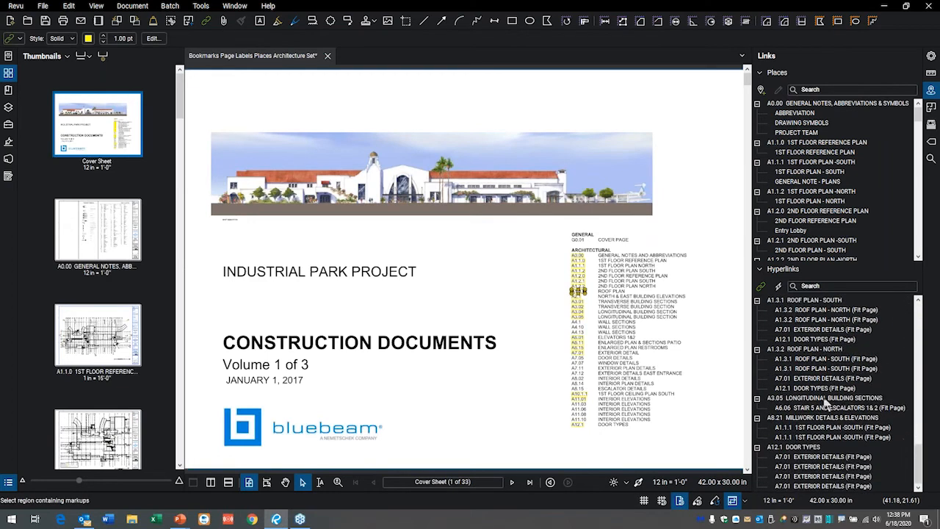
left_click(806, 369)
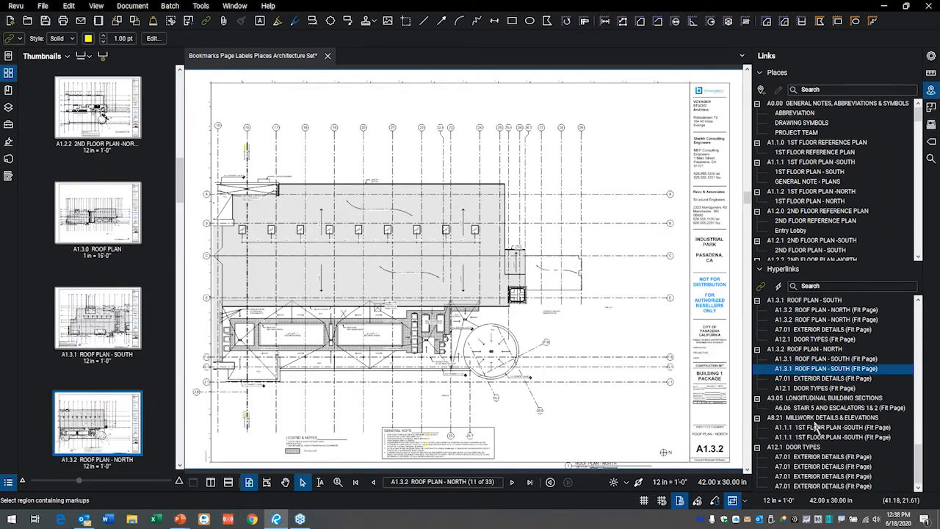
left_click(816, 440)
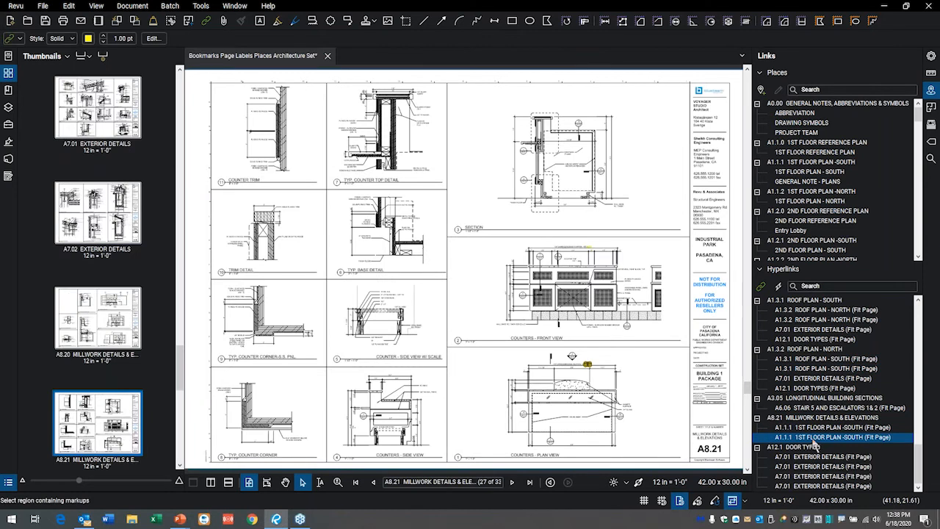
- Go to the A12.1 Door Types sheet from its hyperlink entries, and hide the Links and Thumbnails panels
left_click(814, 473)
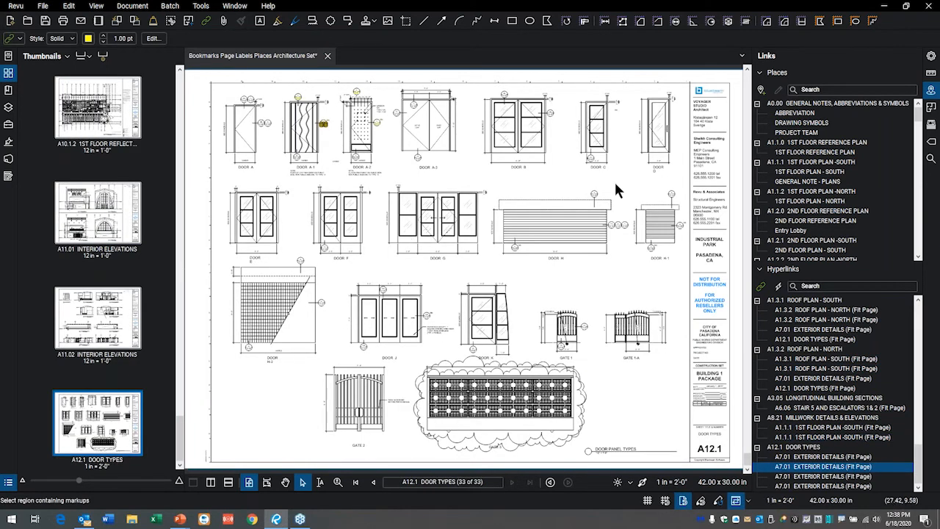
left_click(931, 90)
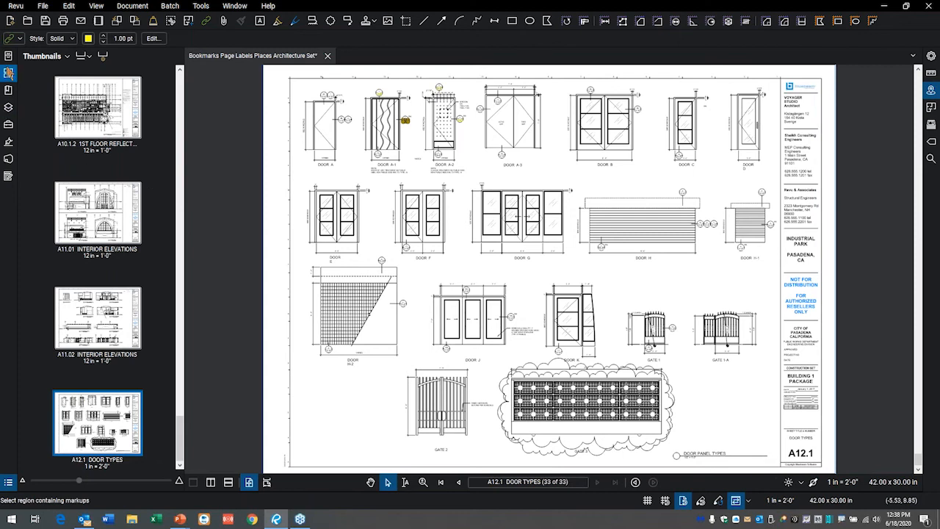
left_click(7, 77)
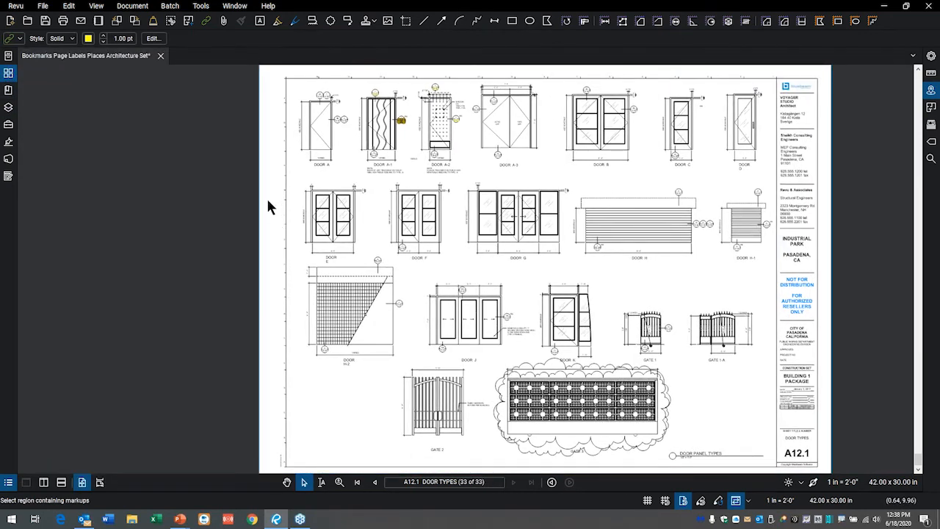
- Switch to the PowerPoint slide show to review the Agenda slide, and return to Bluebeam Revu
key("super+Tab")
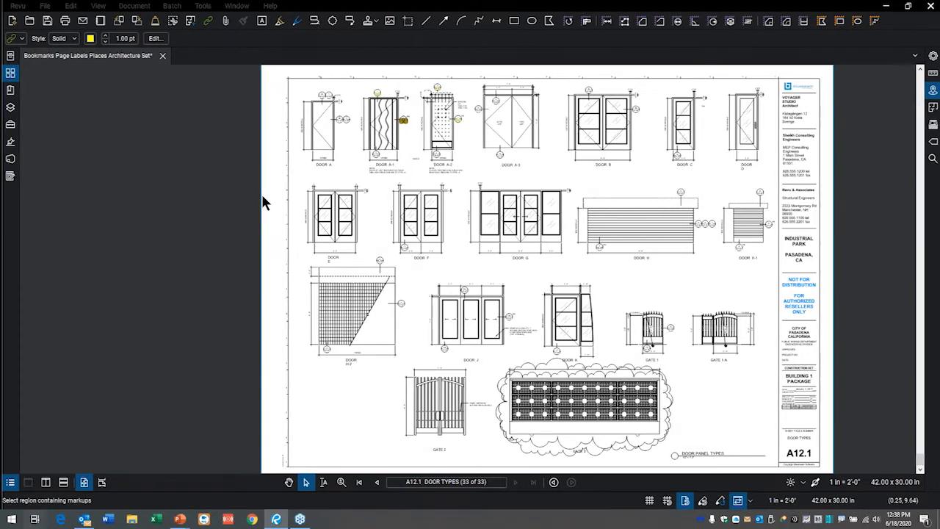
left_click(343, 138)
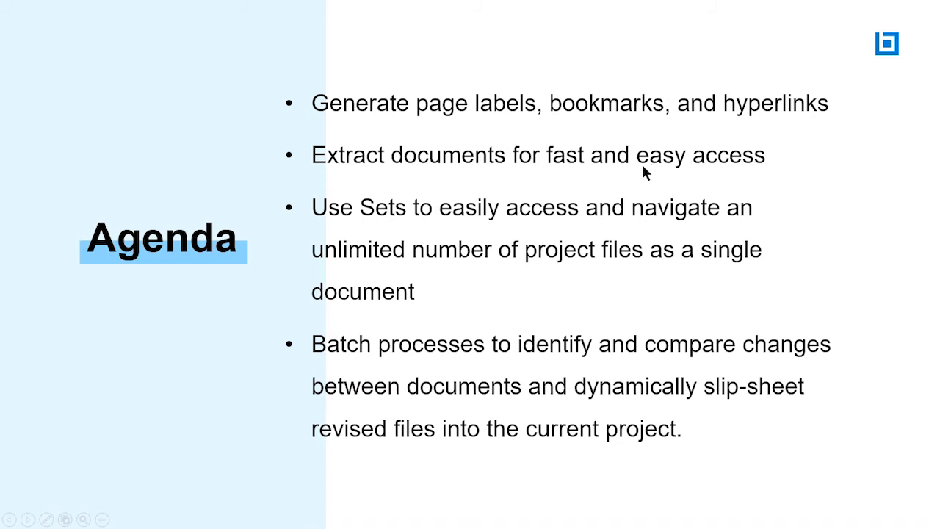
key("super+Tab")
left_click(160, 278)
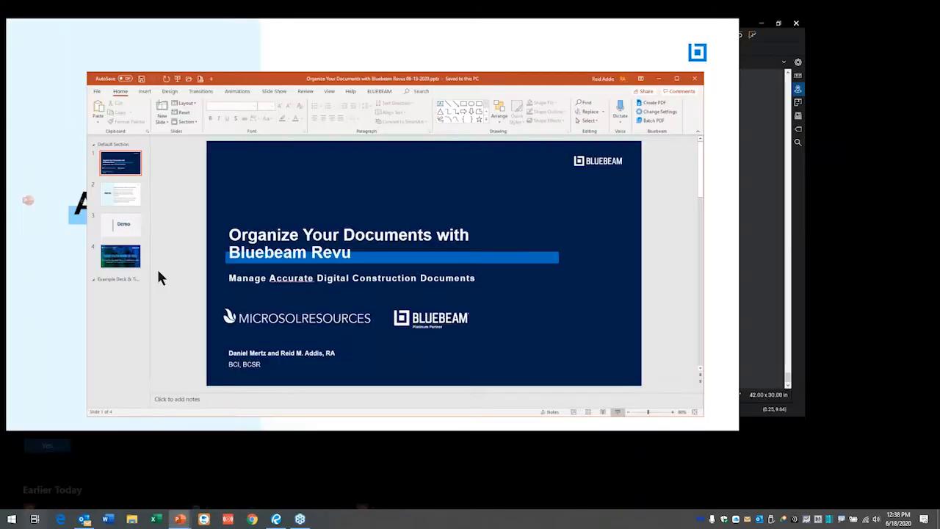
key("super+Tab")
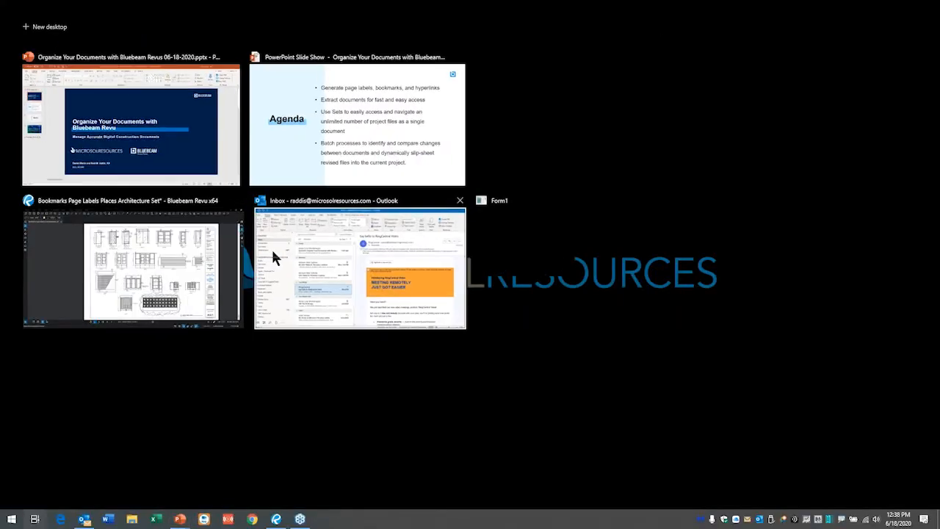
left_click(153, 281)
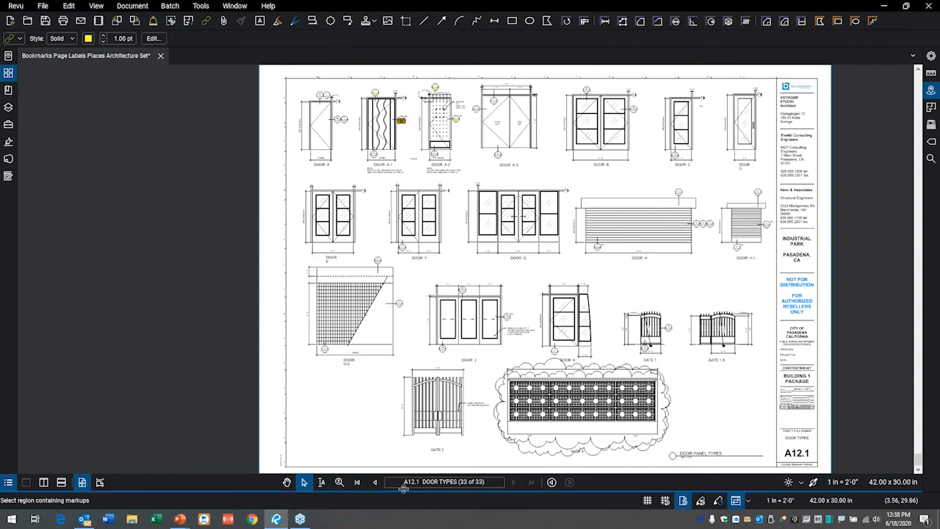
- Return to the Cover Sheet at the start of the document and show the page thumbnails
left_click(357, 482)
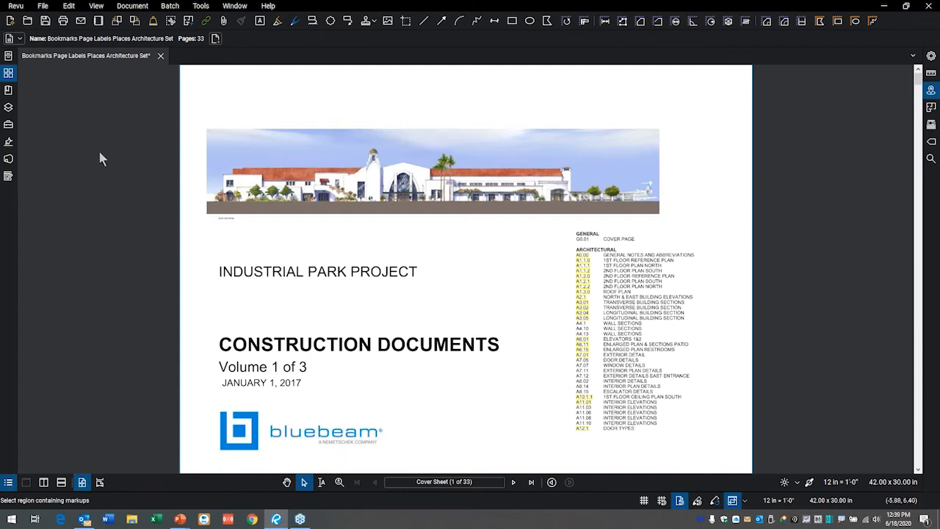
left_click(8, 74)
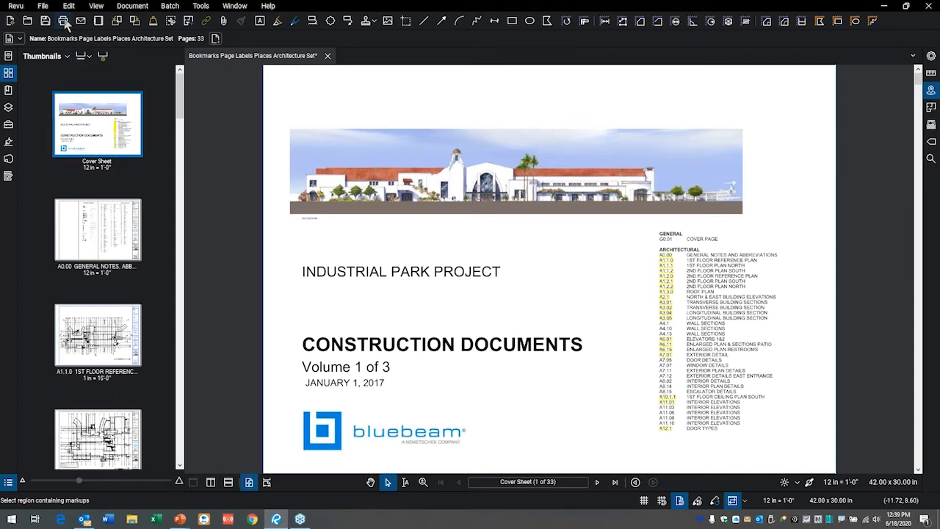
left_click(44, 6)
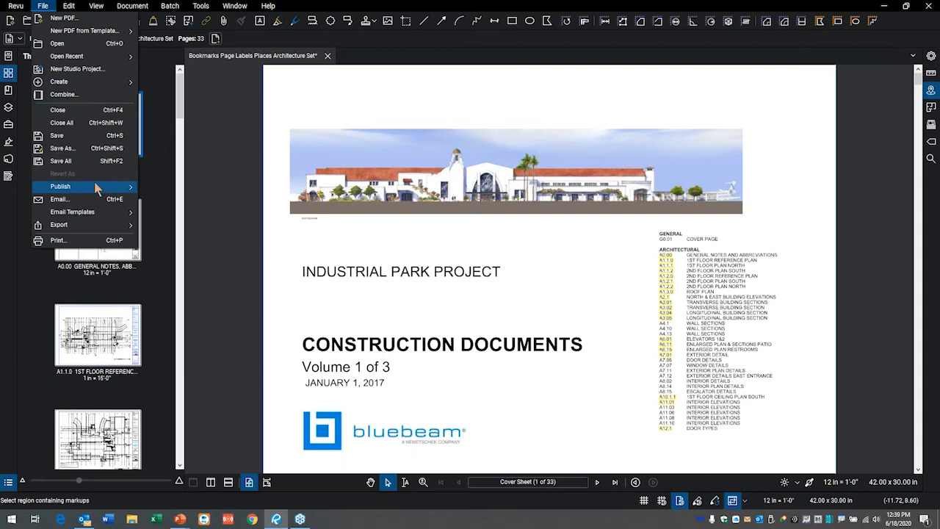
left_click(147, 102)
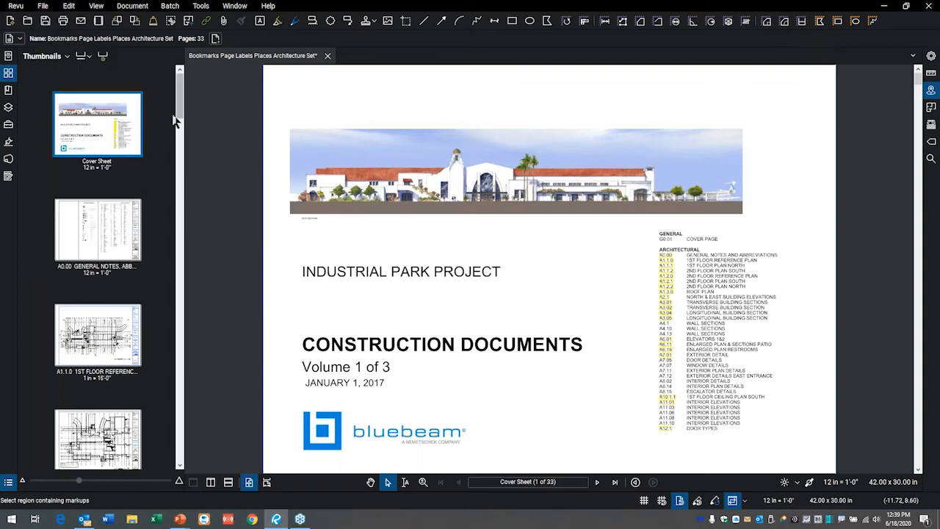
- Insert one page based on the MRC RFI template before the first page of the set
right_click(152, 101)
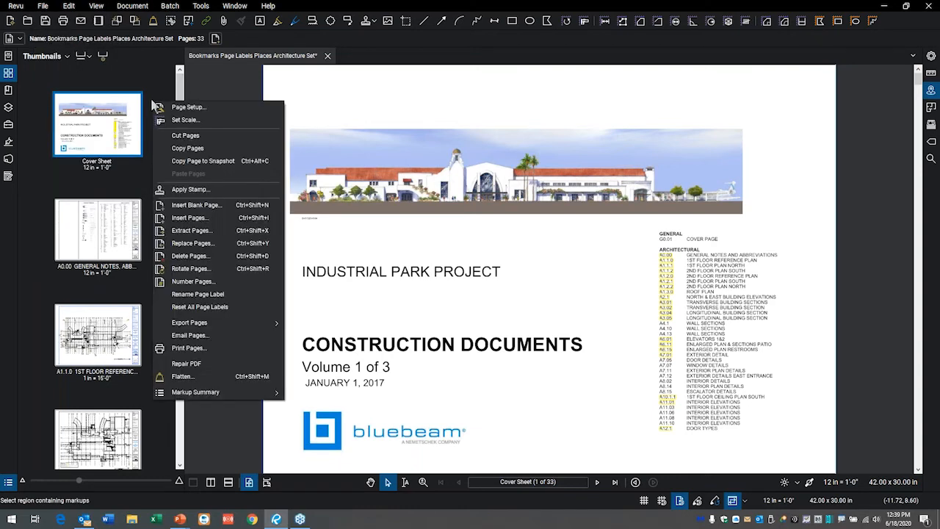
left_click(186, 211)
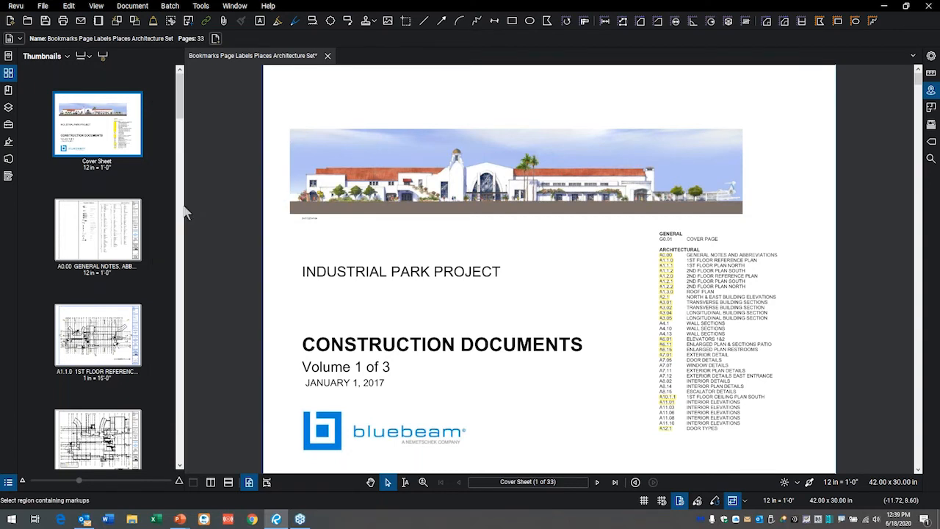
left_click_drag(430, 152, 416, 101)
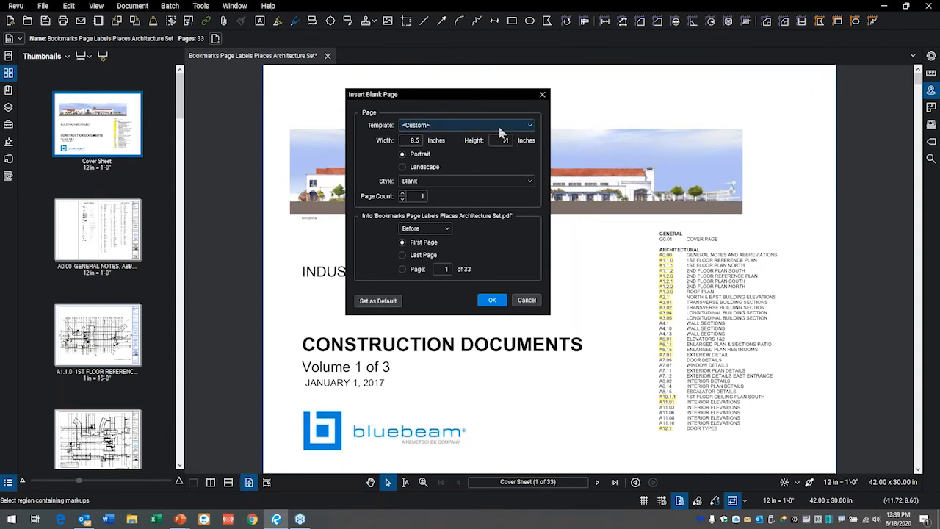
left_click(530, 127)
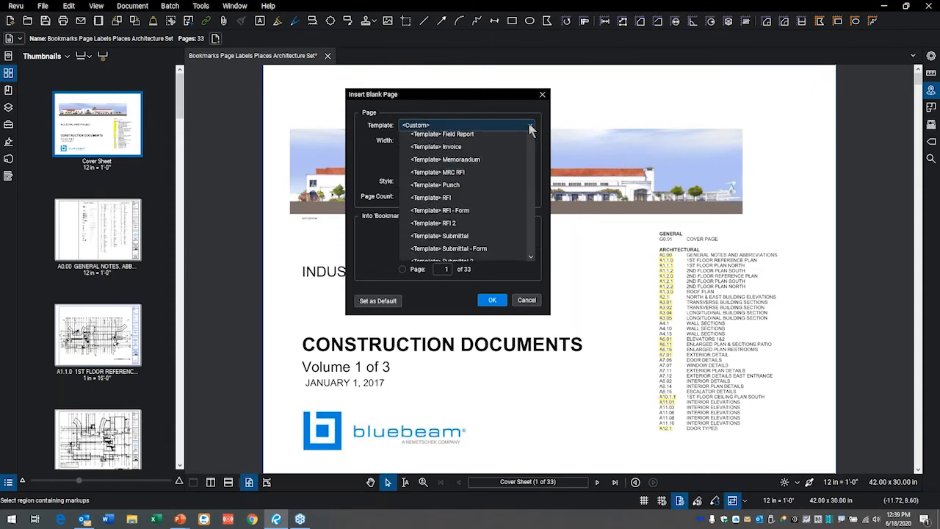
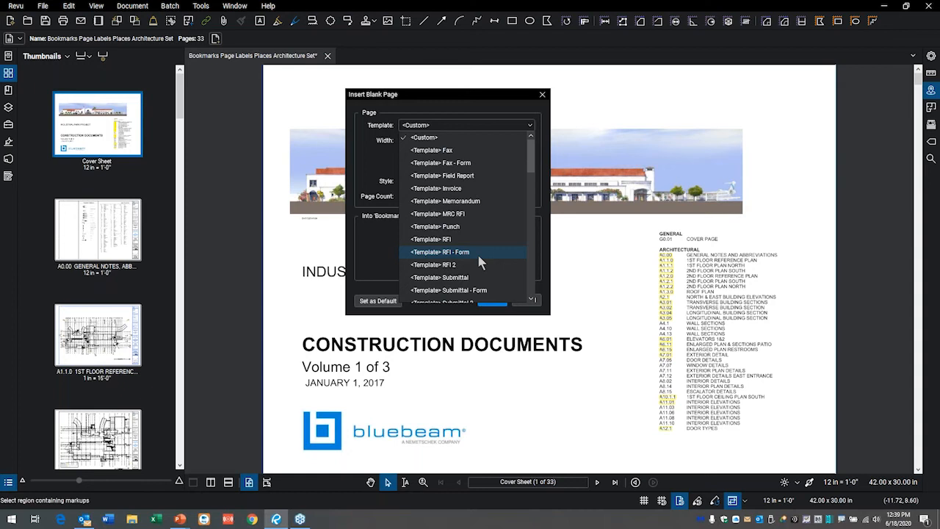
left_click(449, 216)
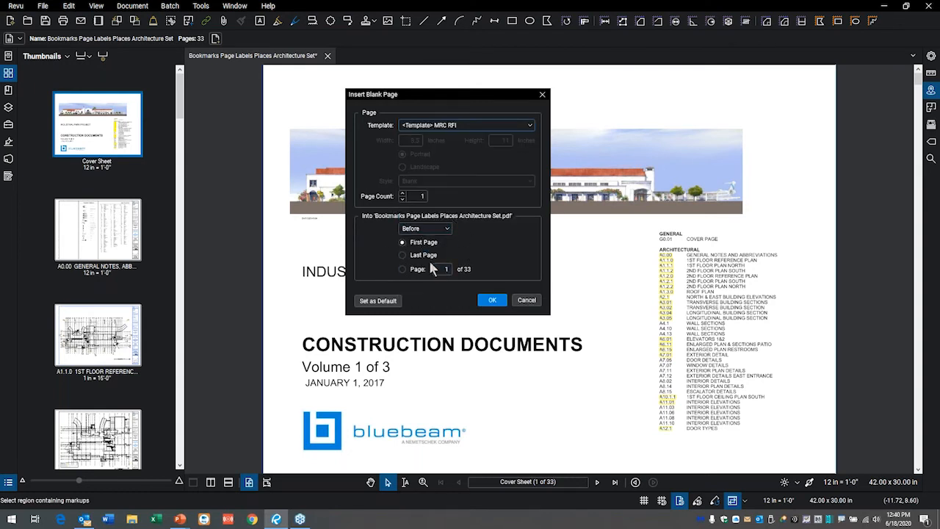
left_click(492, 299)
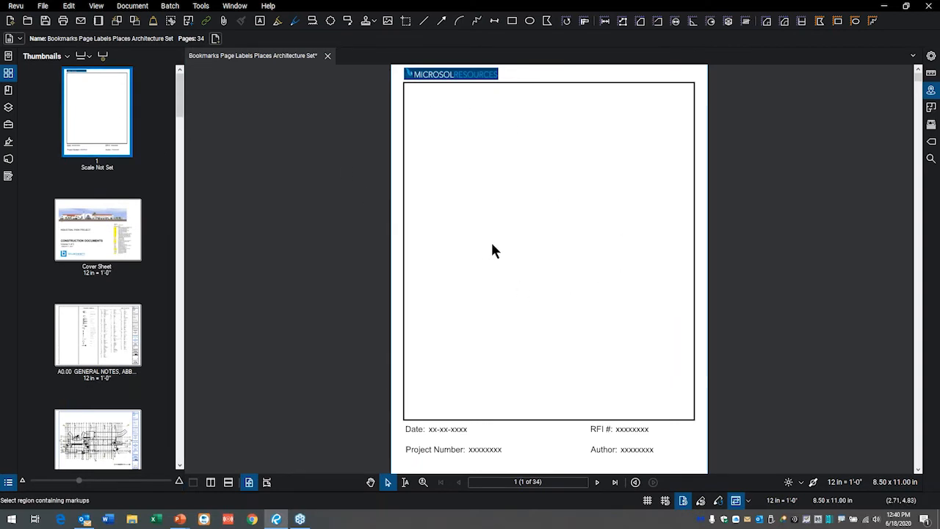
- Examine the Date, Project Number, RFI # and Author placeholders on the inserted RFI page
left_click(457, 439)
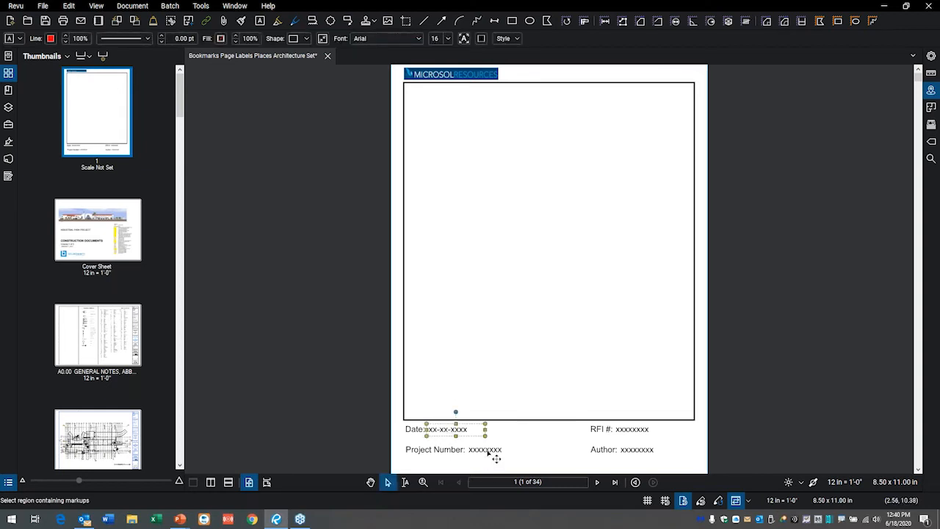
left_click(491, 449)
left_click(638, 430)
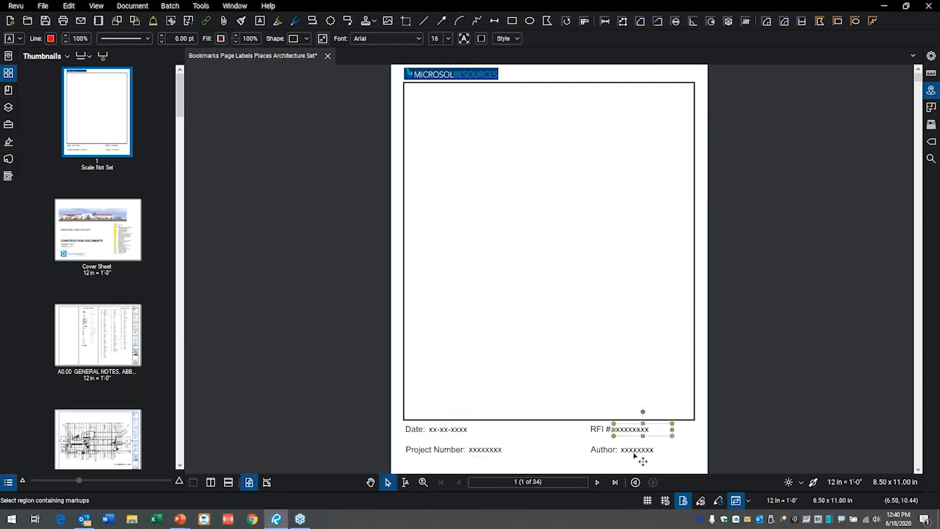
left_click(636, 449)
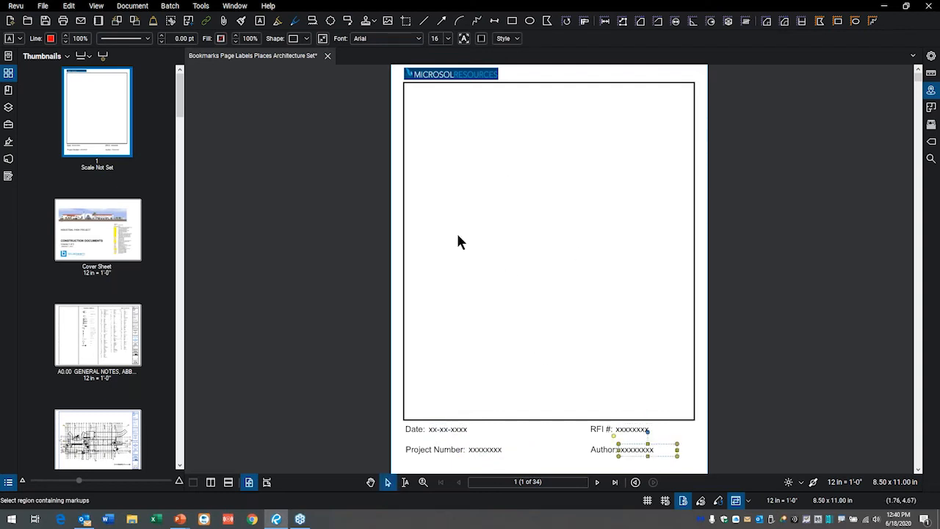
- Take a snapshot of the restroom and stair area at the centre of the A1.1.0 1st Floor Reference Plan
left_click(106, 432)
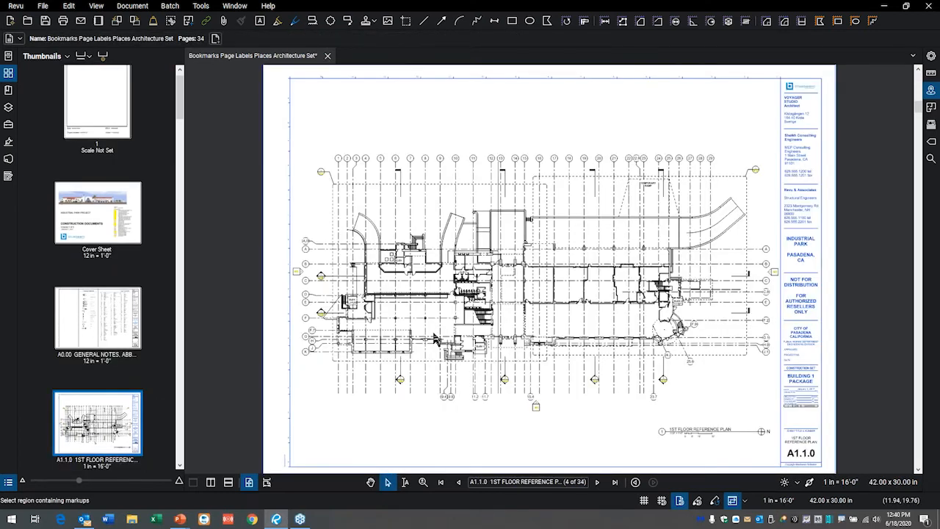
scroll(444, 324, "up", 1)
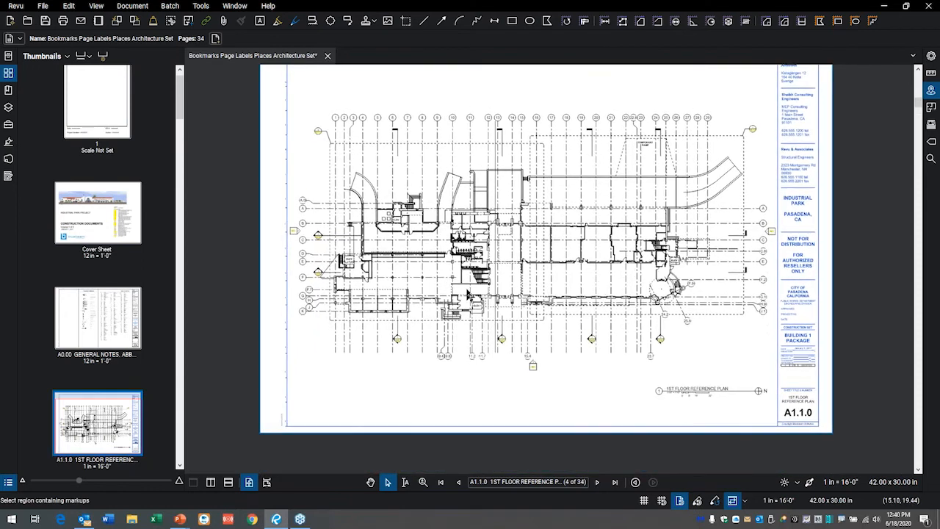
scroll(470, 294, "up", 2)
scroll(441, 272, "up", 3)
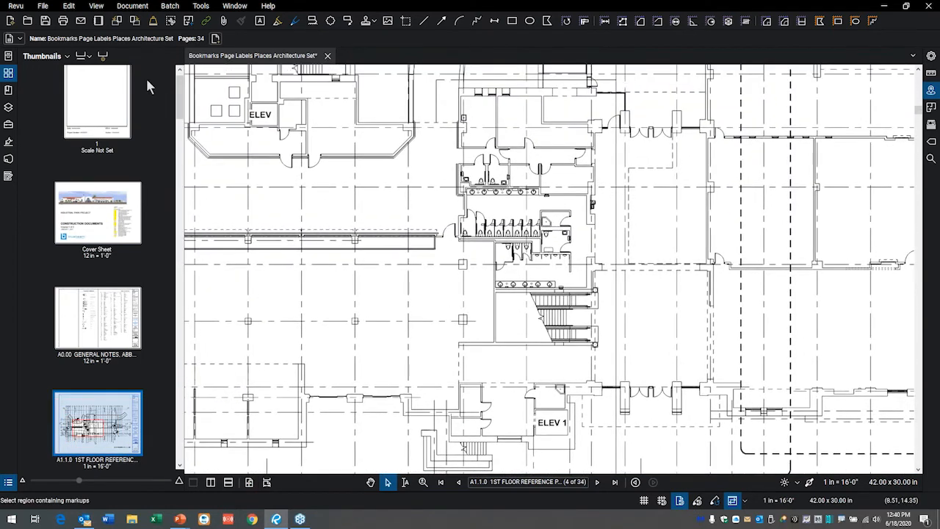
left_click(69, 6)
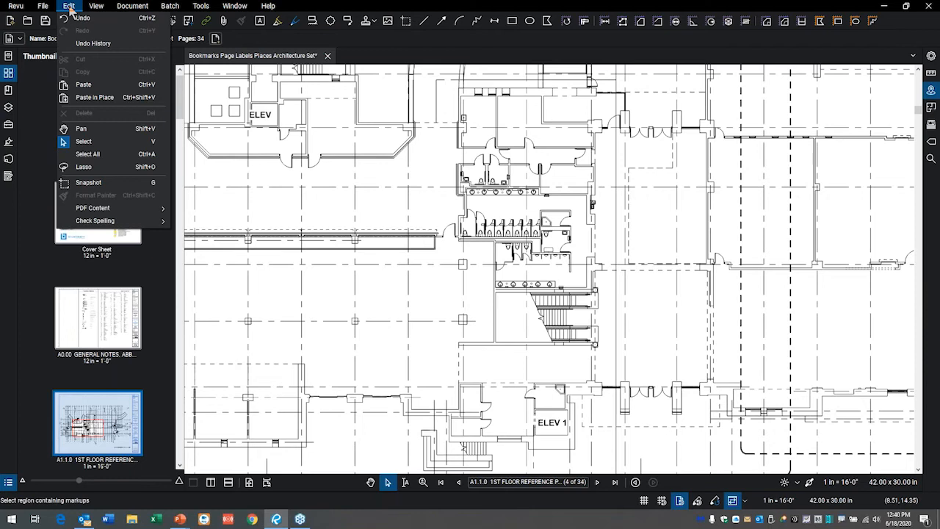
left_click(99, 184)
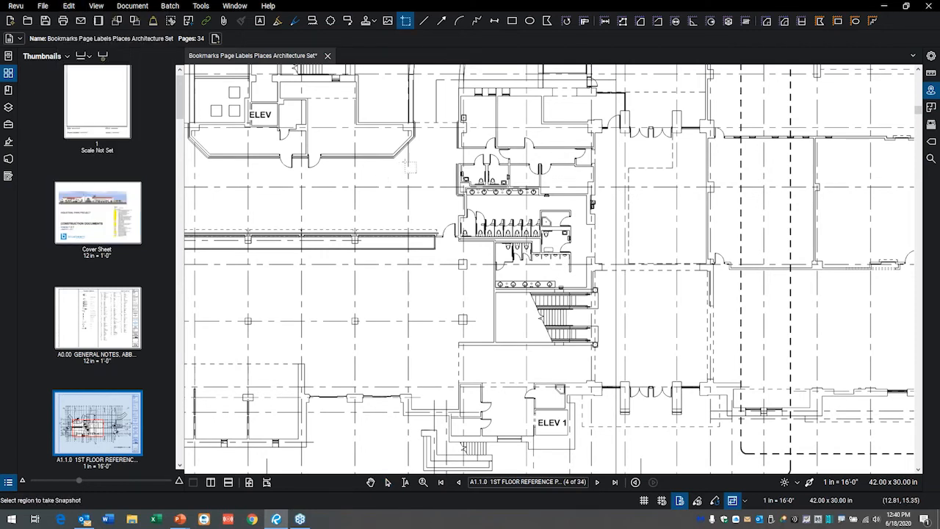
left_click_drag(442, 135, 610, 358)
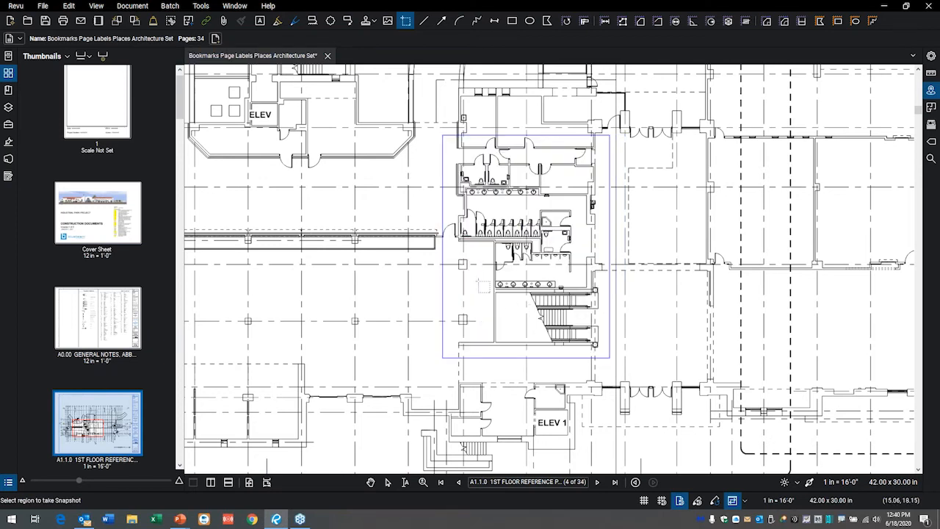
- Paste the plan snapshot onto the RFI page and enlarge it to fill most of the bordered frame
left_click(105, 89)
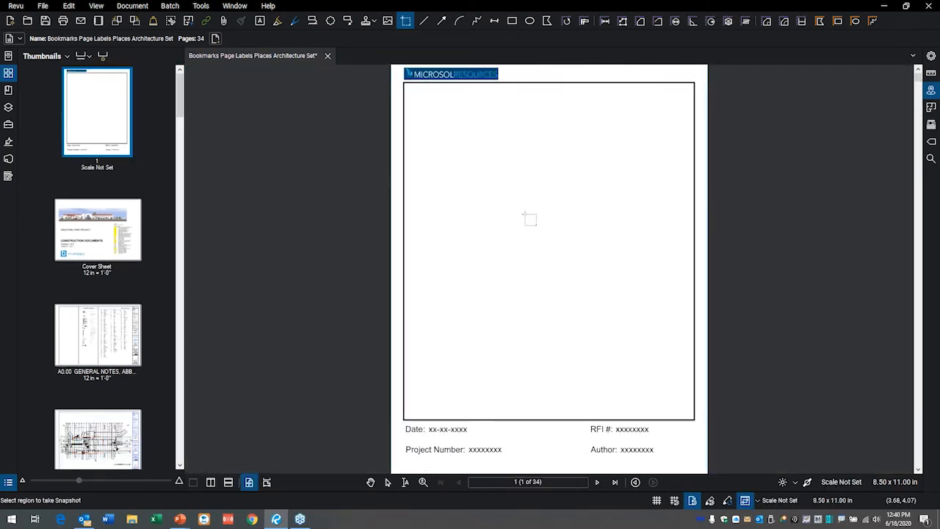
right_click(506, 191)
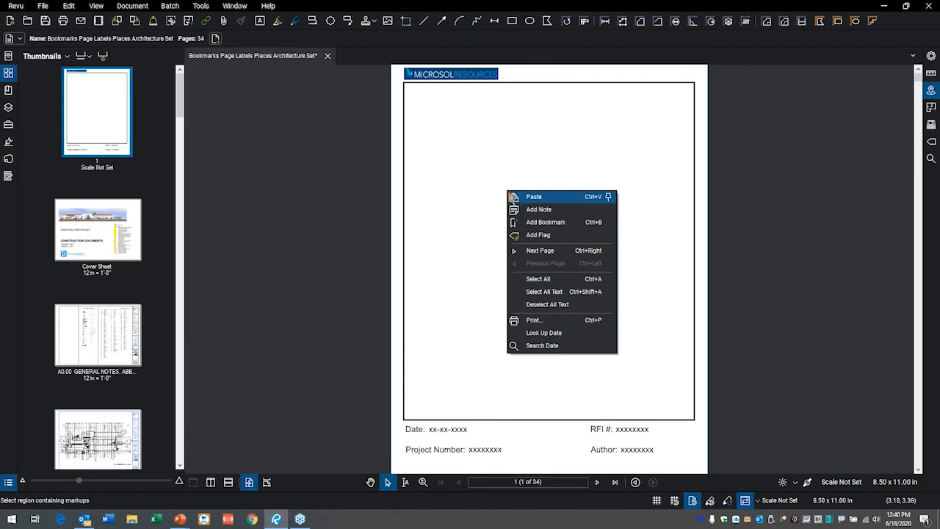
left_click(527, 196)
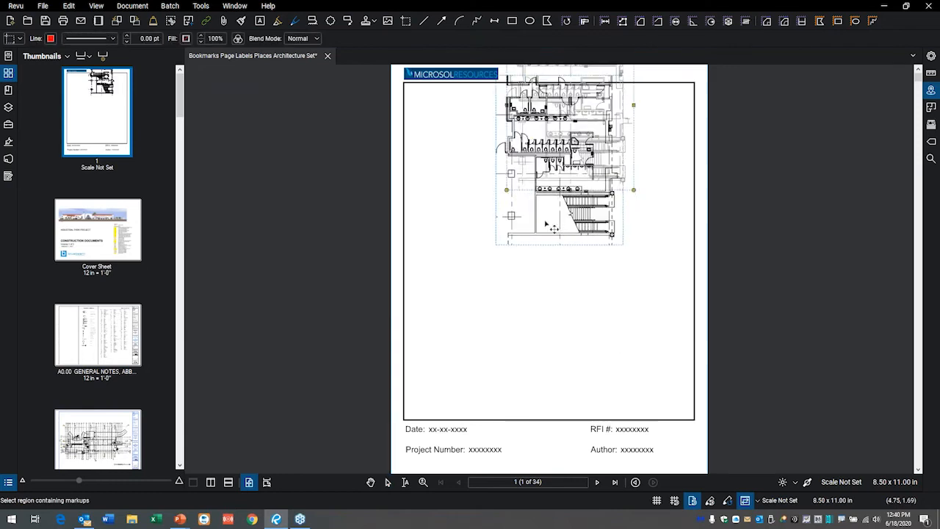
left_click_drag(576, 283, 647, 365)
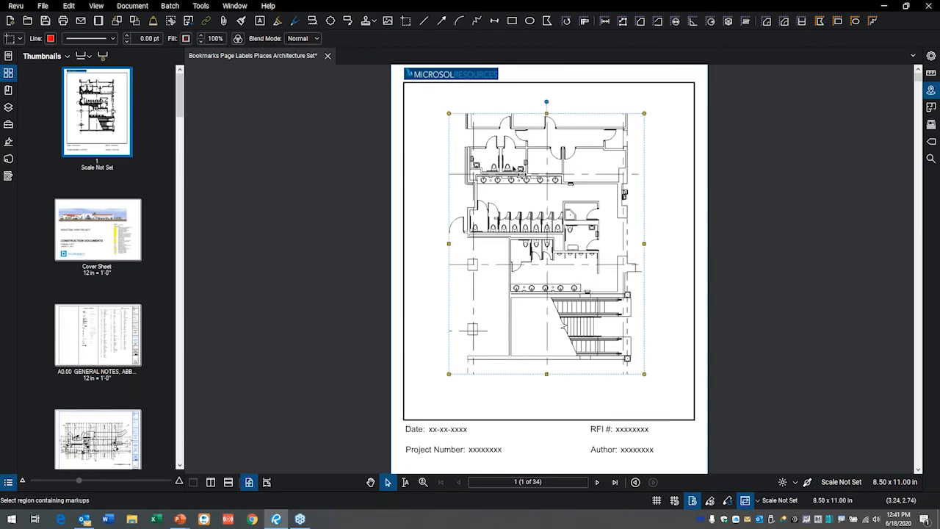
- Lock the pasted plan snapshot on the RFI page and close its pop-up note
right_click(513, 168)
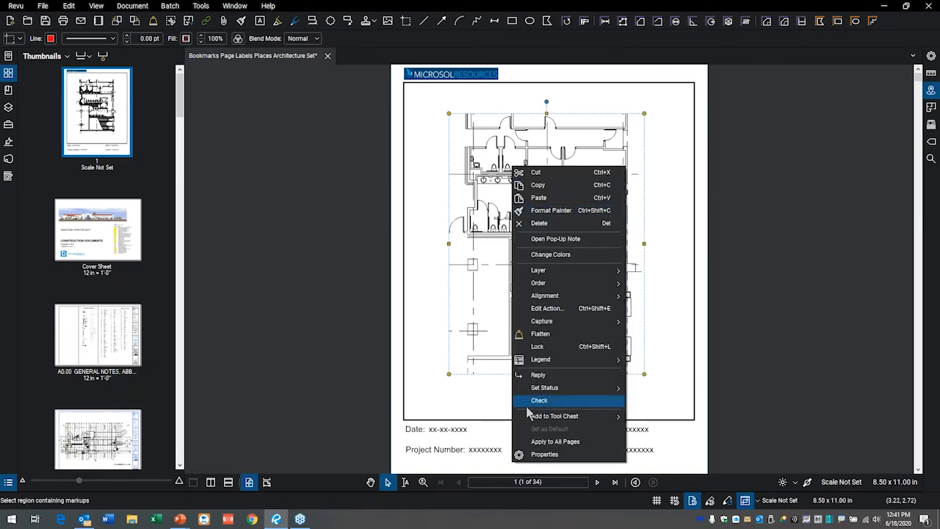
left_click(537, 346)
double_click(487, 239)
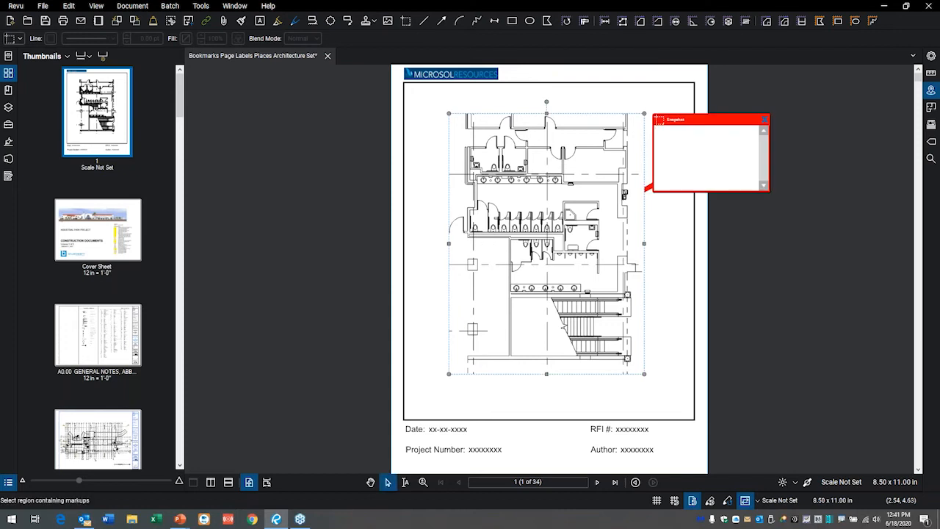
left_click(763, 121)
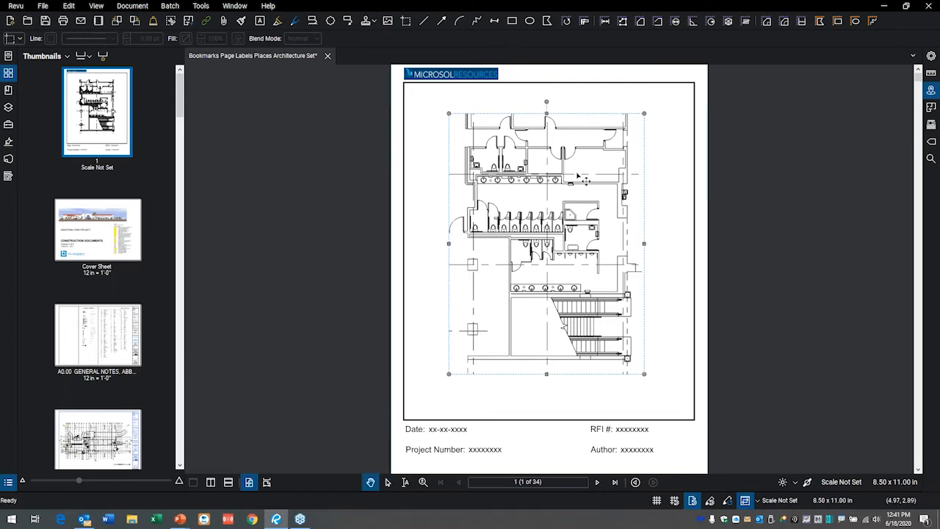
- Extract the current RFI page to a separate PDF, deleting it from the architecture set after extraction and keeping the suggested file name
left_click(430, 197)
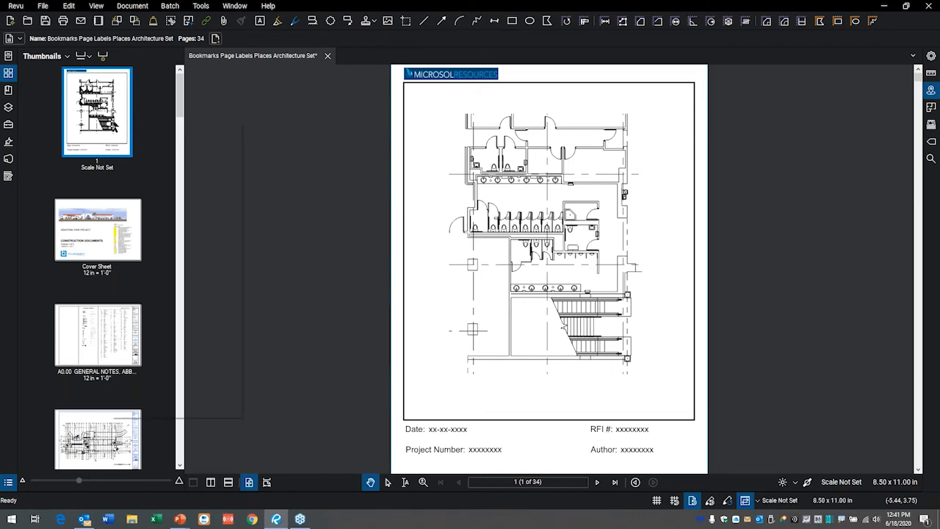
right_click(114, 126)
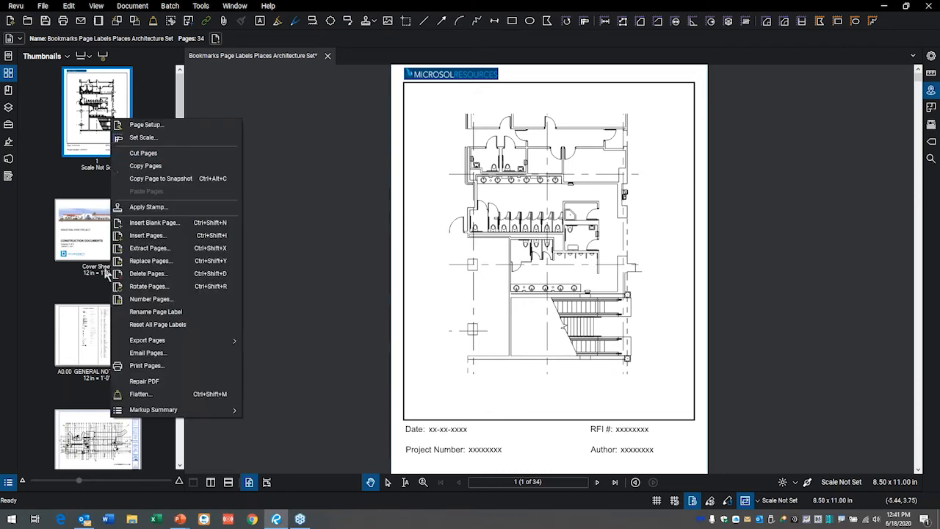
left_click(147, 248)
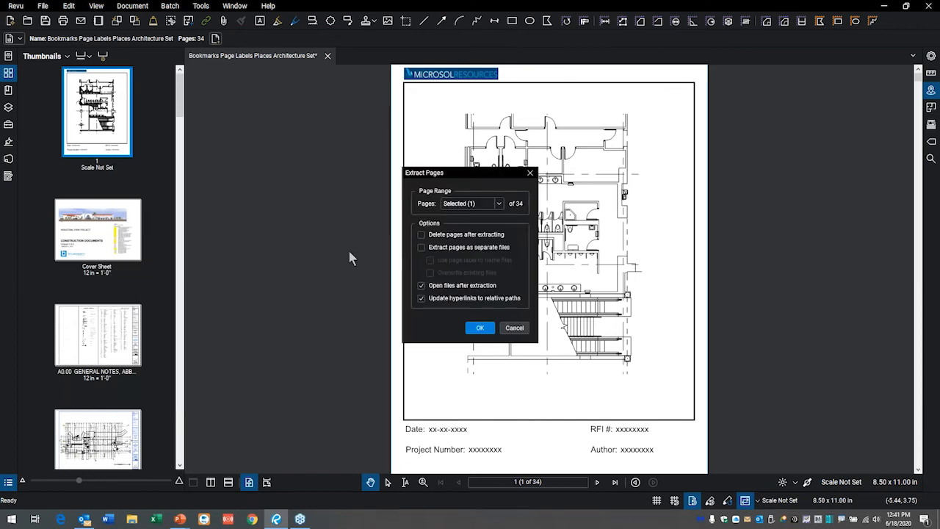
left_click(422, 235)
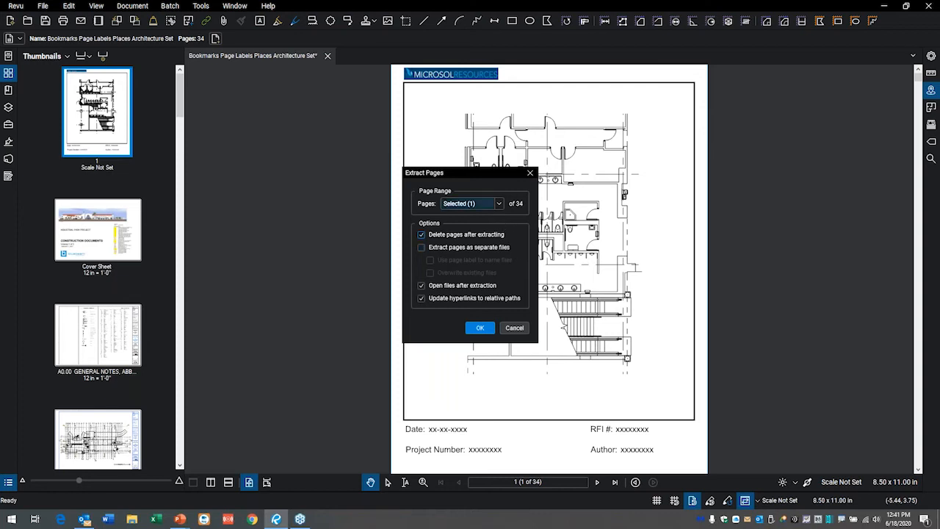
left_click(470, 205)
left_click(499, 204)
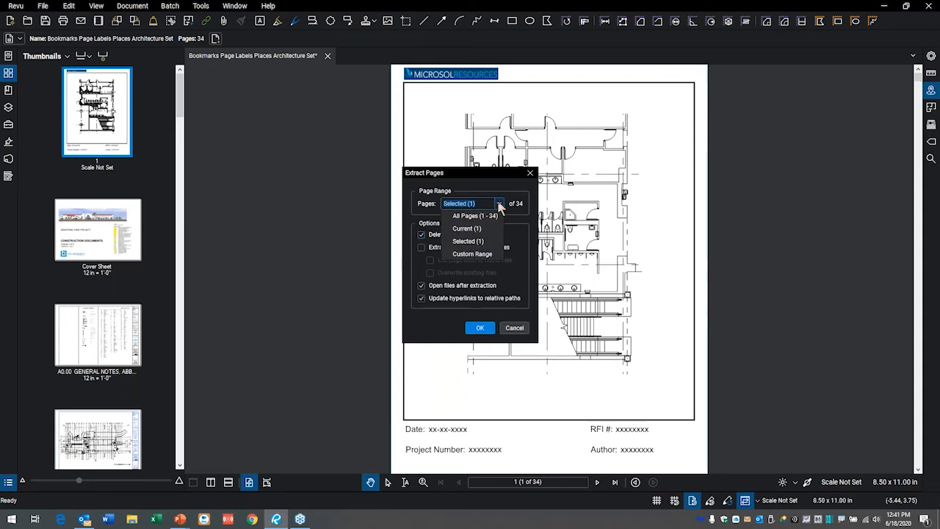
left_click(468, 229)
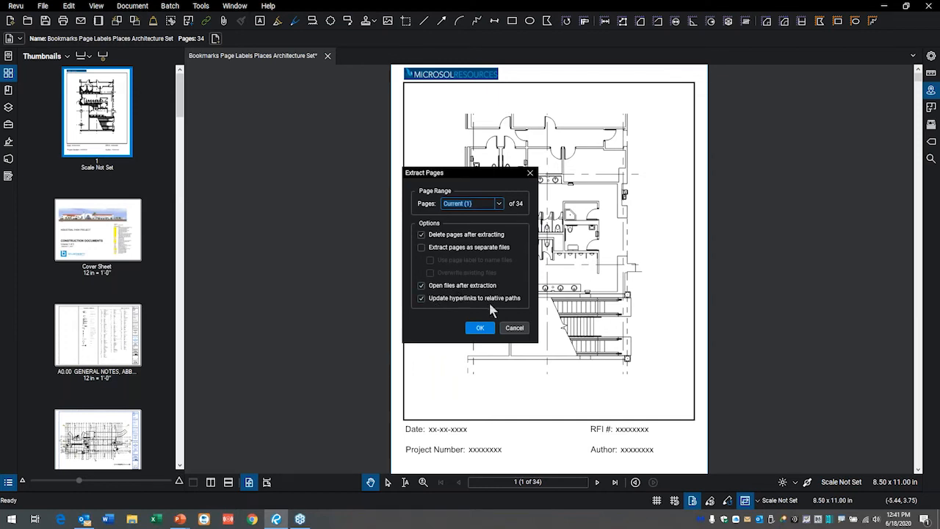
left_click(480, 328)
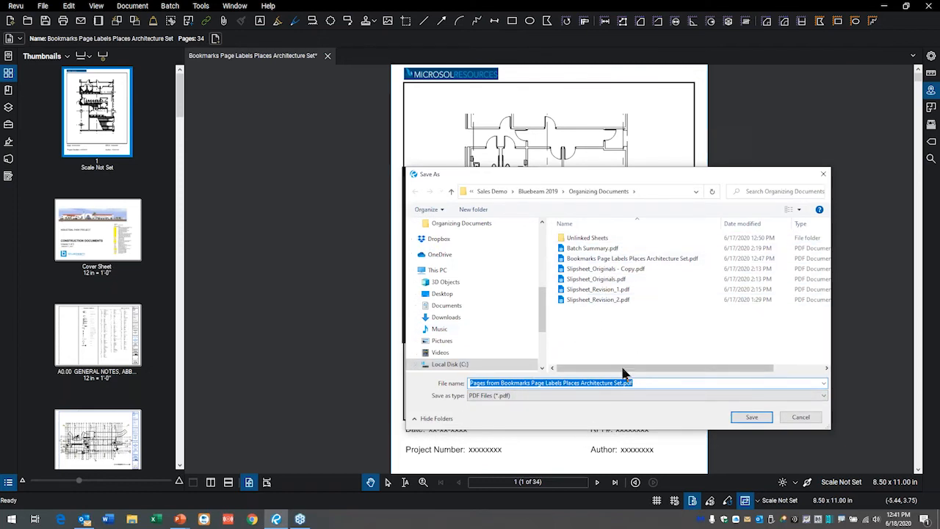
left_click(749, 416)
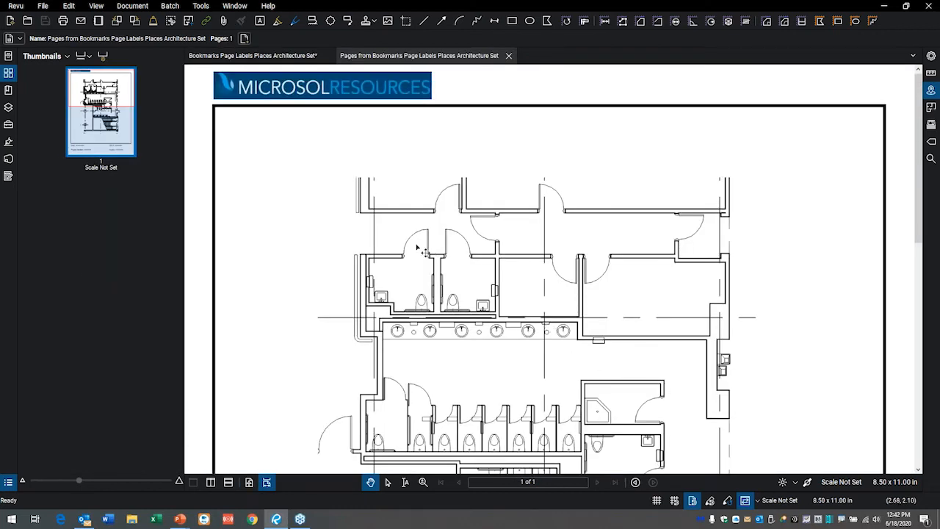
- Compare the extracted RFI page with the remaining architecture set and close the extracted PDF
scroll(430, 253, "down", 2)
scroll(432, 256, "down", 2)
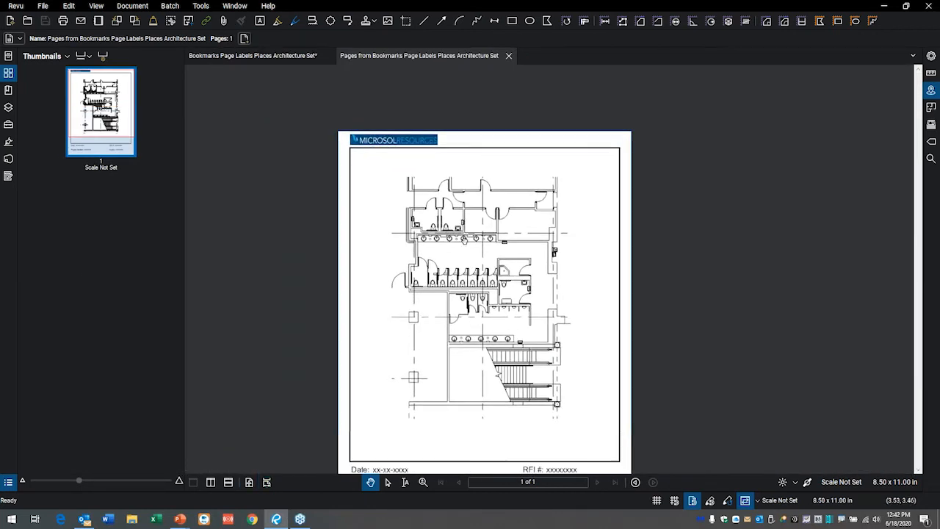
left_click(284, 59)
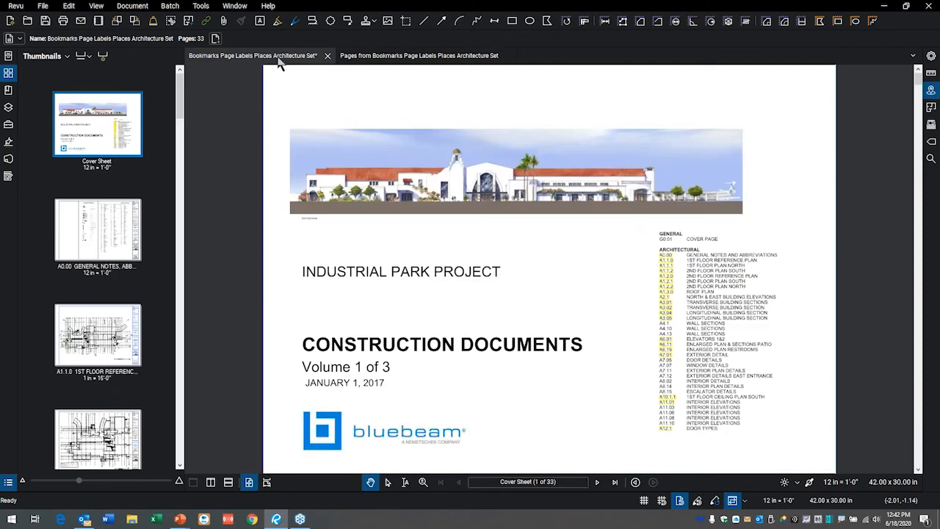
left_click(434, 61)
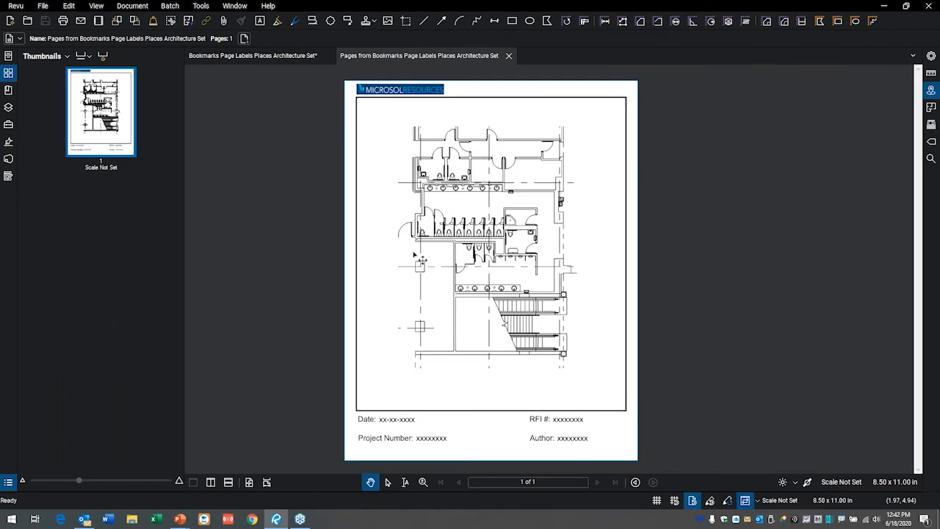
left_click(509, 56)
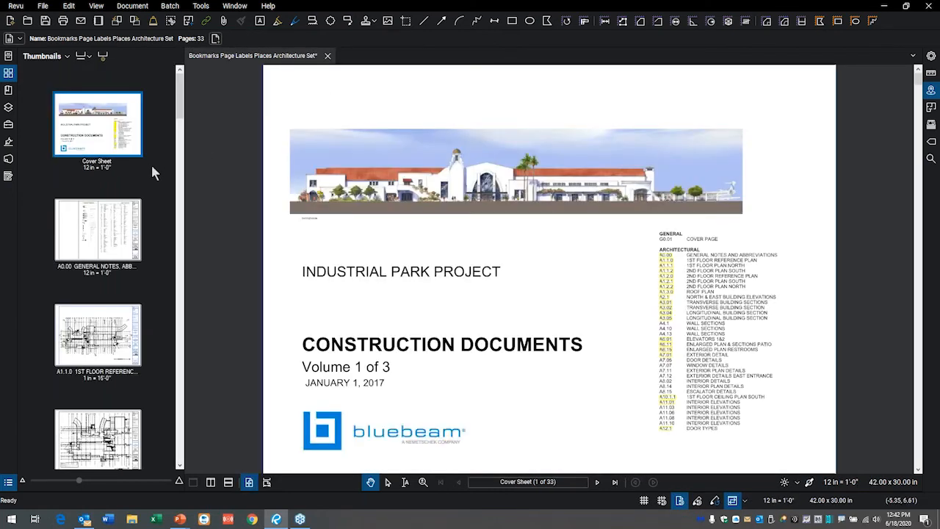
- Switch to the PowerPoint Agenda slide to check the next topic, and return to Bluebeam Revu
key("super+Tab")
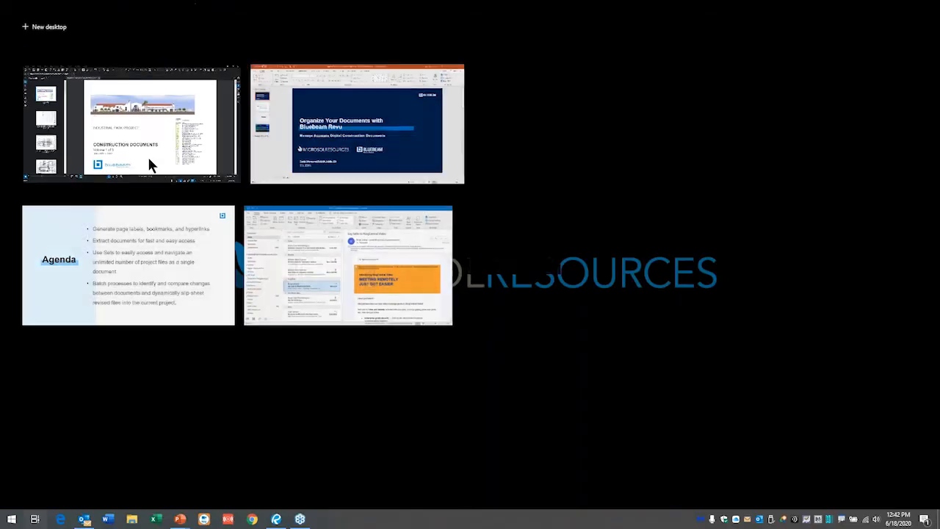
left_click(90, 231)
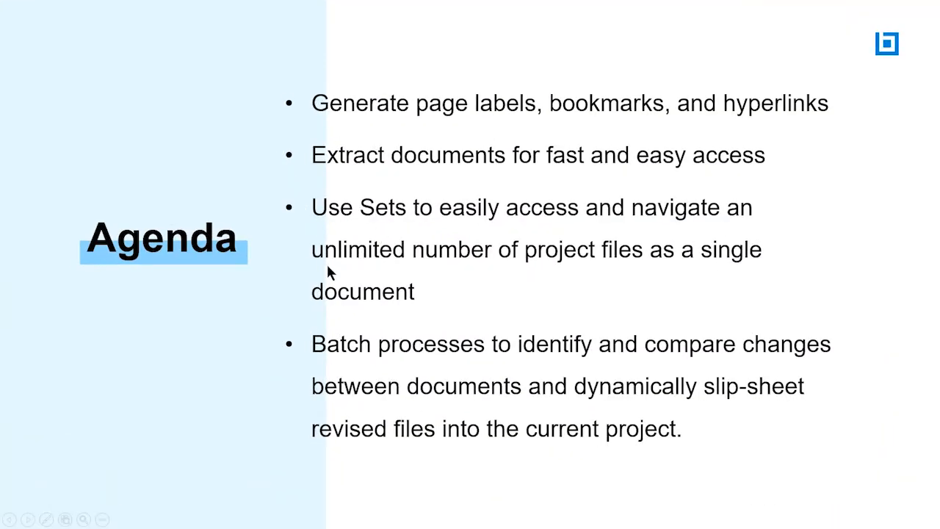
key("super+Tab")
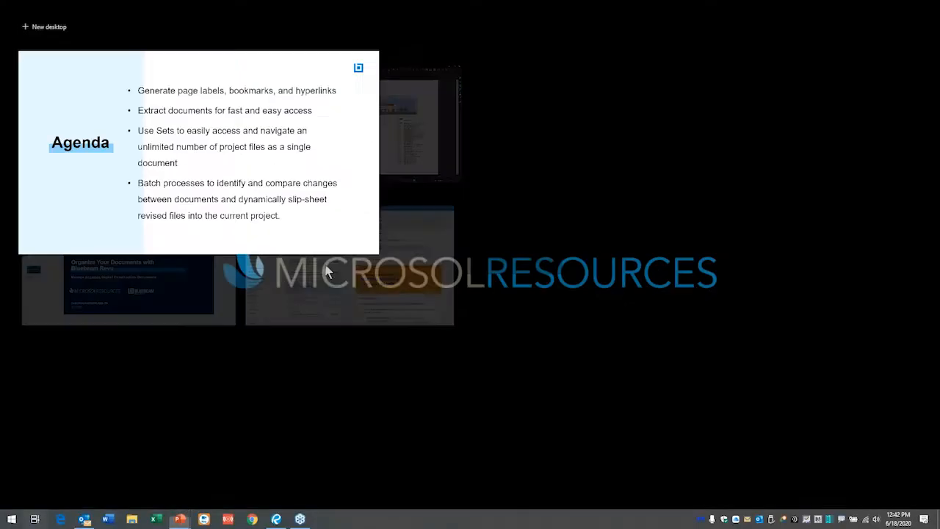
left_click(383, 144)
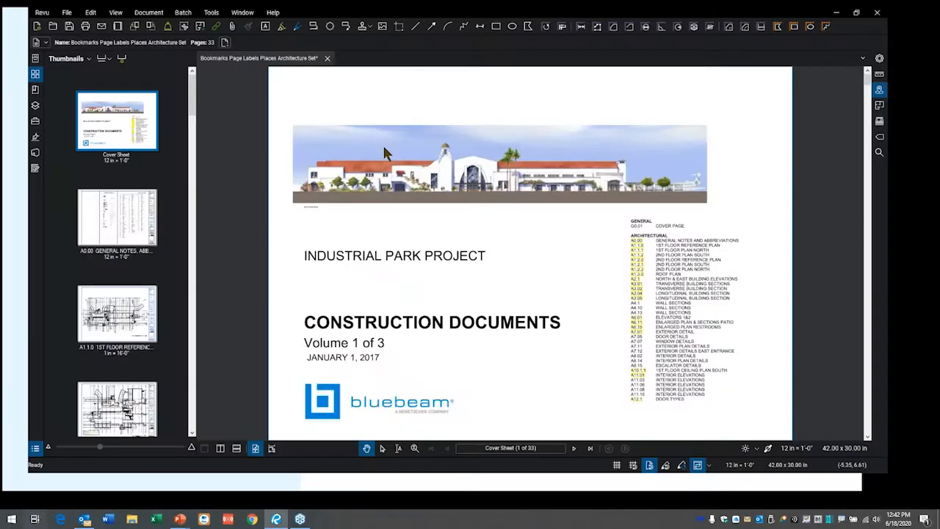
- Close the Bookmarks Page Labels Places Architecture Set without saving its changes
left_click(327, 56)
left_click(529, 305)
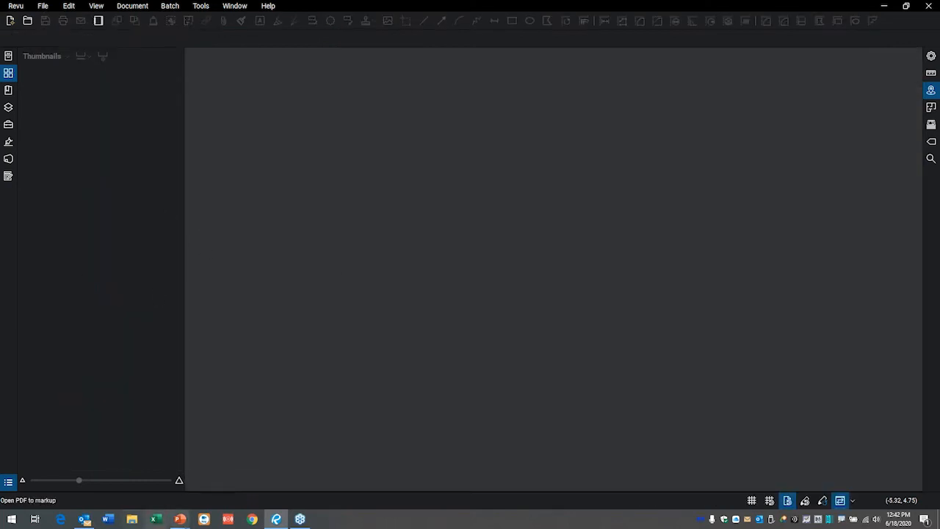
left_click(135, 520)
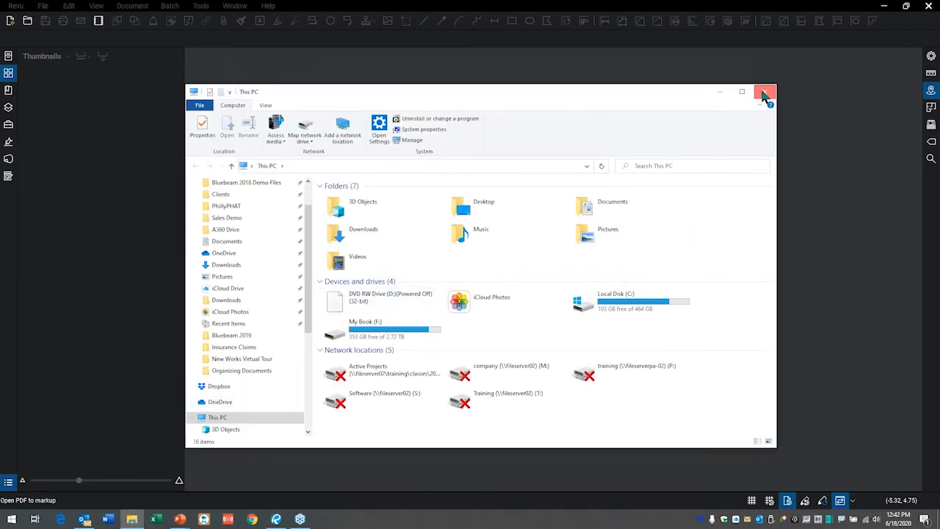
left_click(764, 92)
- Open A1.1.0 - 1ST FLOOR REFERENCE PLAN.pdf from the Unlinked Sheets folder
left_click(27, 20)
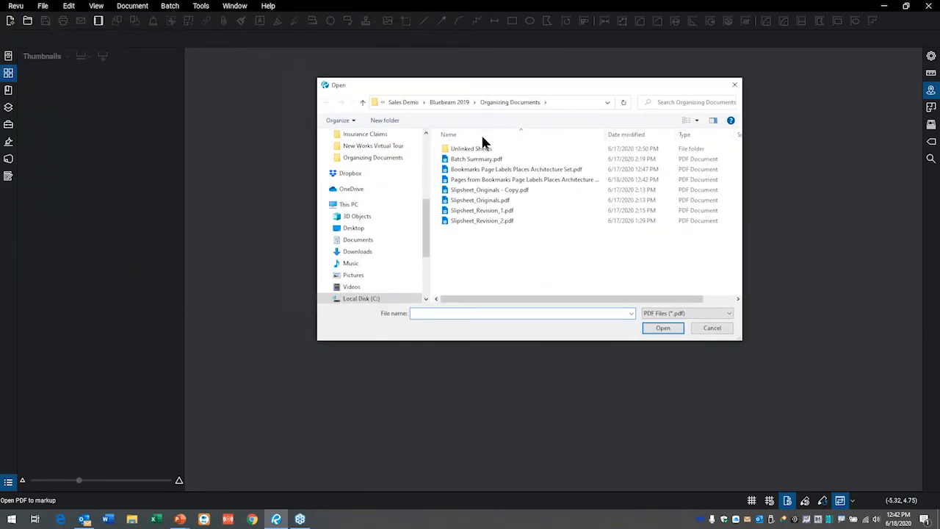
double_click(468, 151)
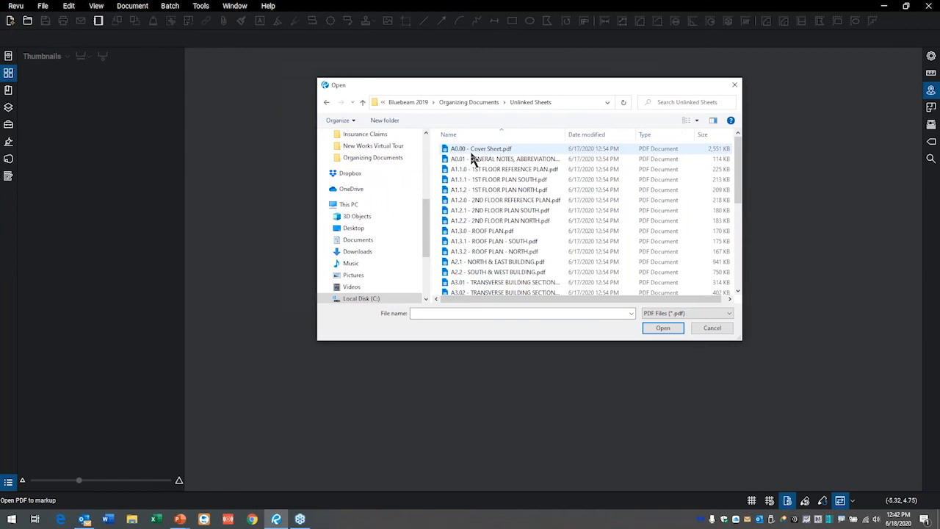
scroll(497, 191, "down", 5)
scroll(502, 230, "up", 5)
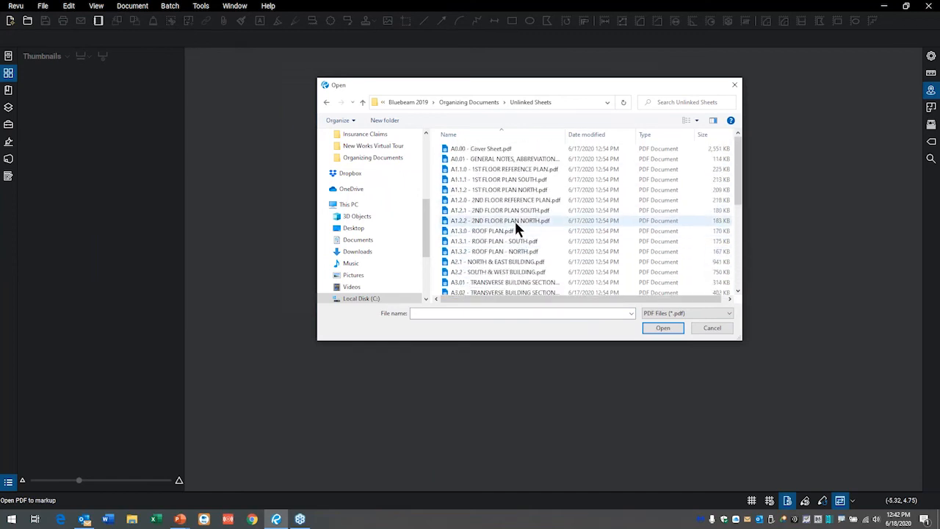
left_click(484, 165)
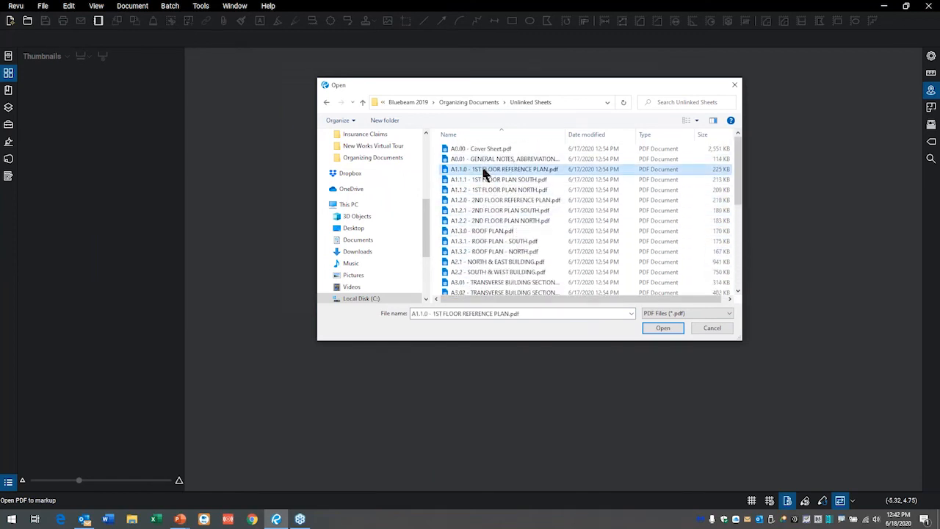
left_click(662, 328)
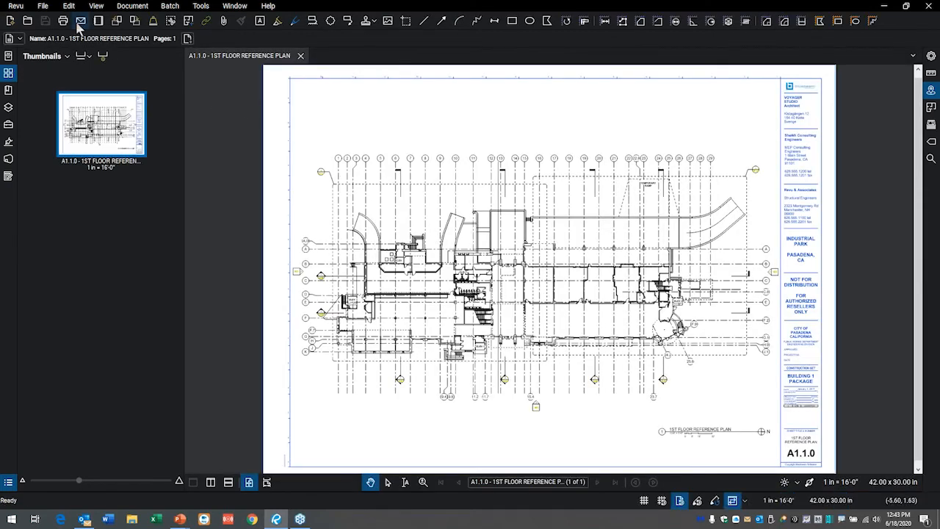
- Open A1.1.2 - 1ST FLOOR PLAN NORTH.pdf and switch back and forth between it and the A1.1.0 reference plan
key("ctrl+o")
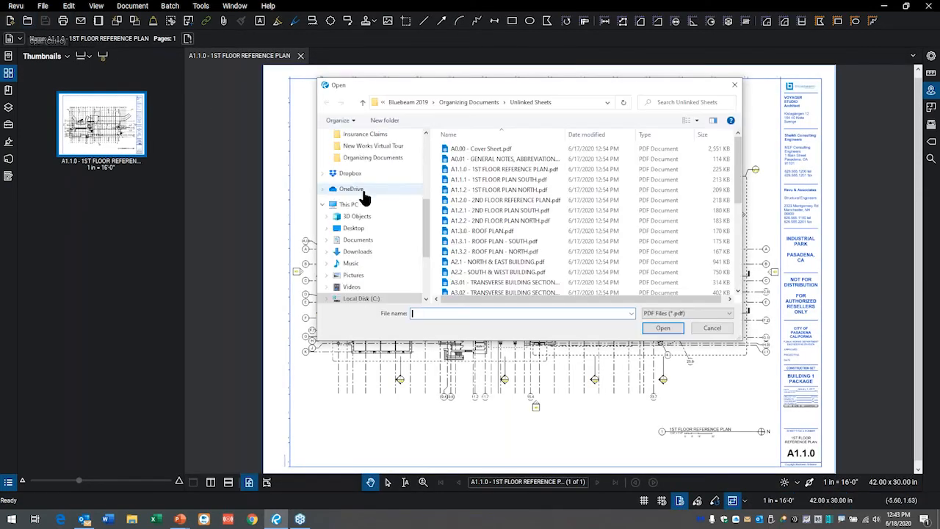
left_click(489, 189)
left_click(663, 328)
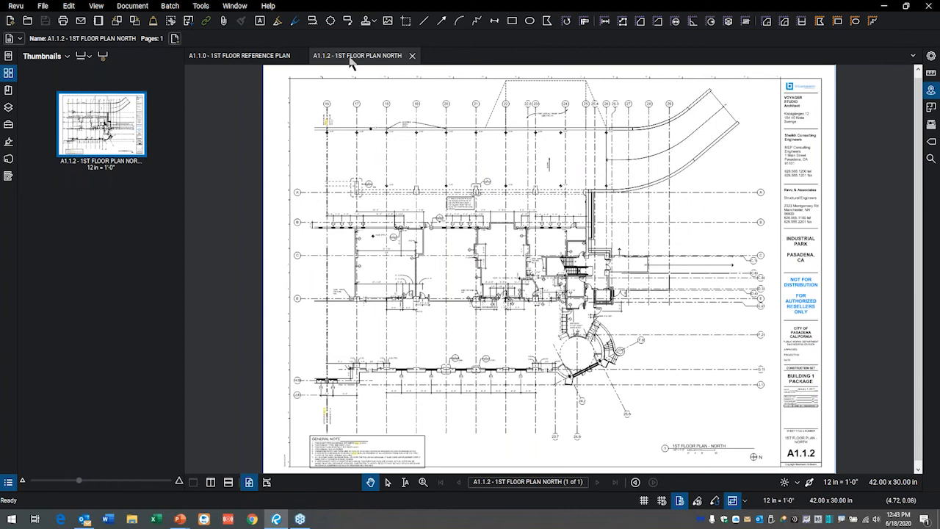
left_click(266, 56)
left_click(345, 57)
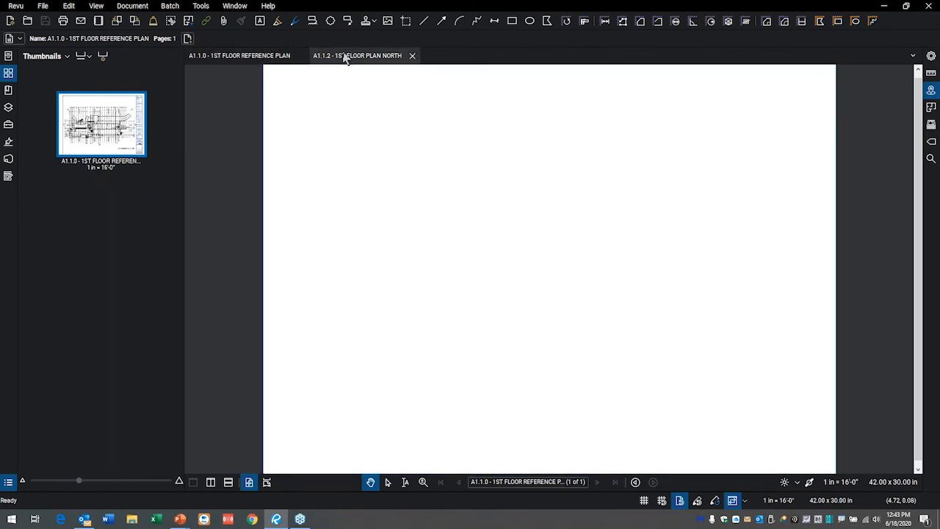
left_click(265, 56)
left_click(369, 60)
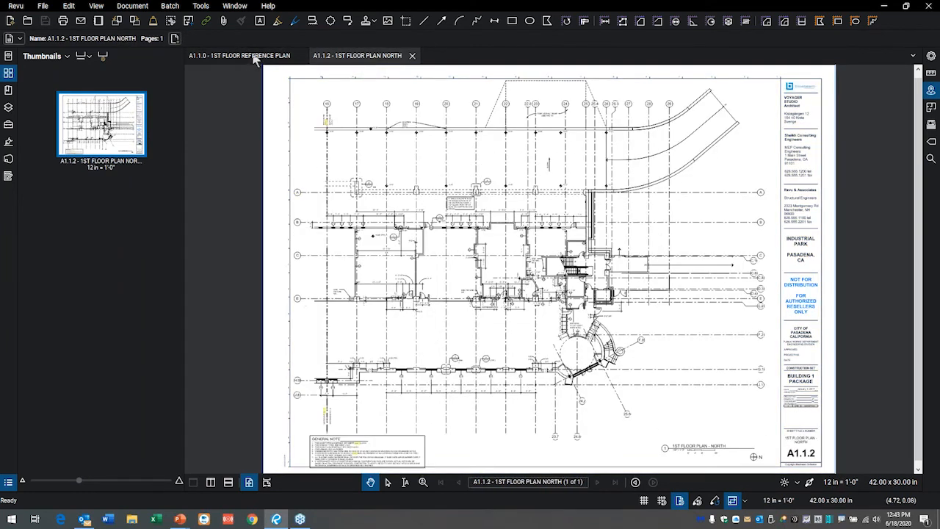
left_click(256, 57)
left_click(358, 62)
- Close the A1.1.2 and A1.1.0 floor plan files and hide the page thumbnails
left_click(412, 56)
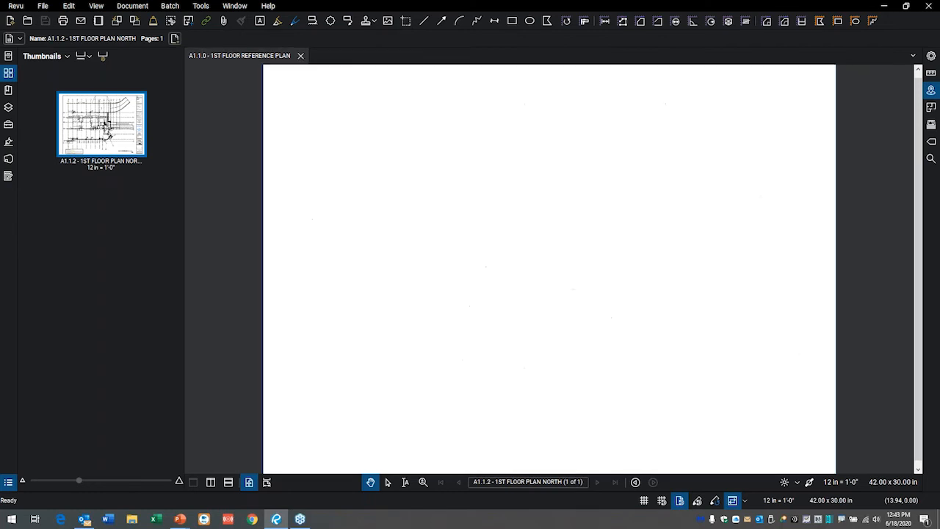
left_click(302, 56)
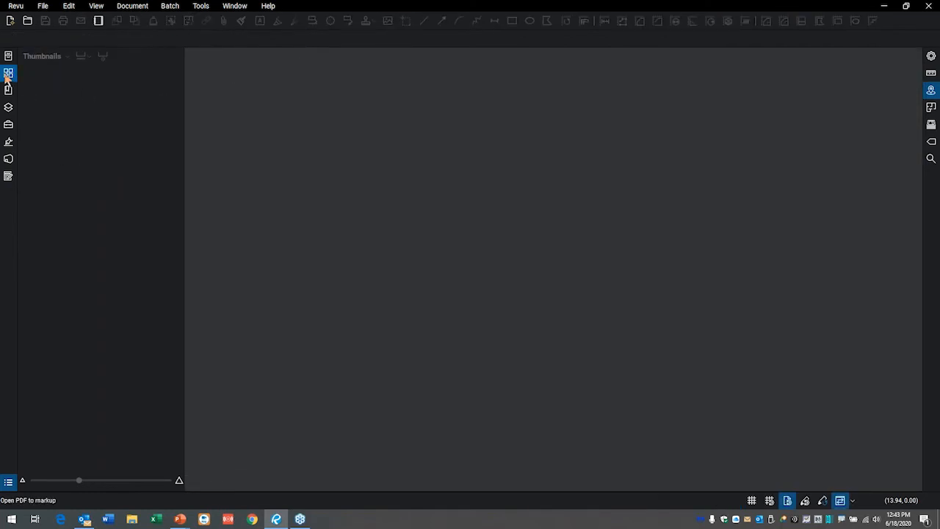
left_click(8, 73)
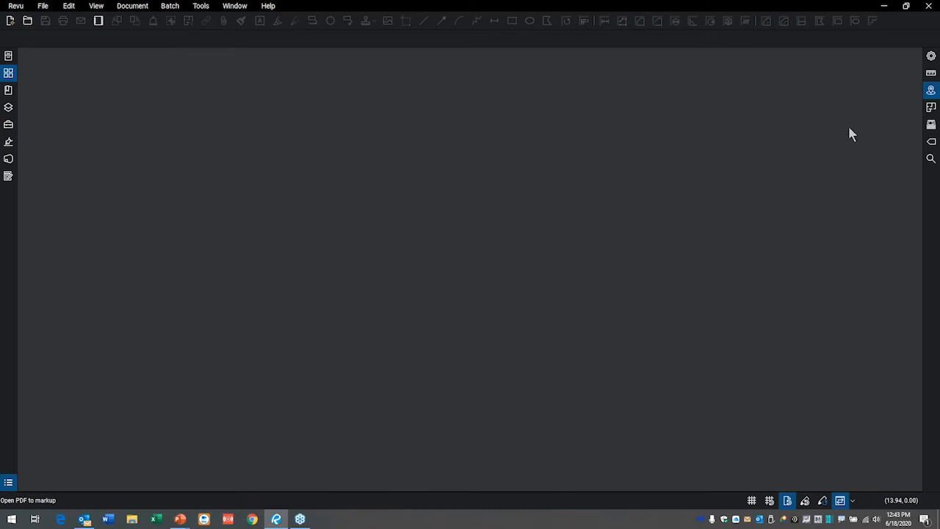
- Start a new Set and acknowledge the introductory notice about Sets
left_click(931, 125)
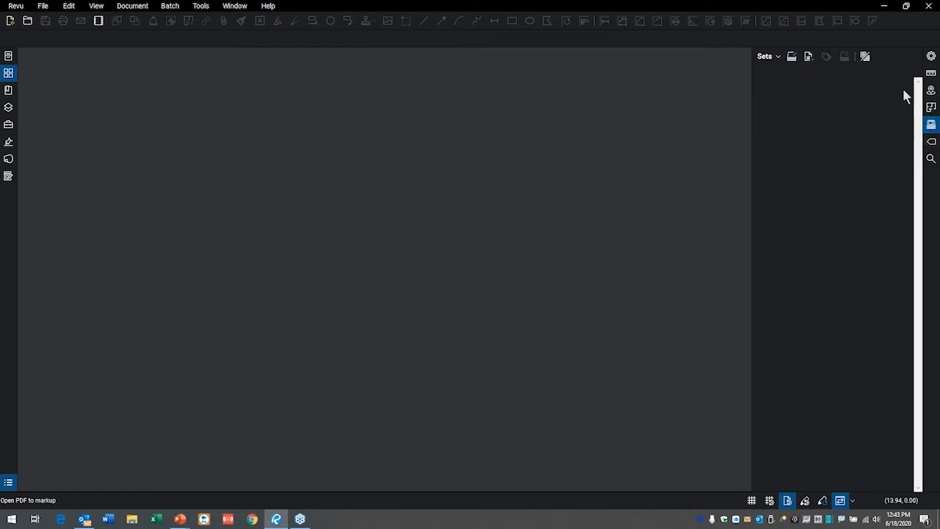
left_click(777, 57)
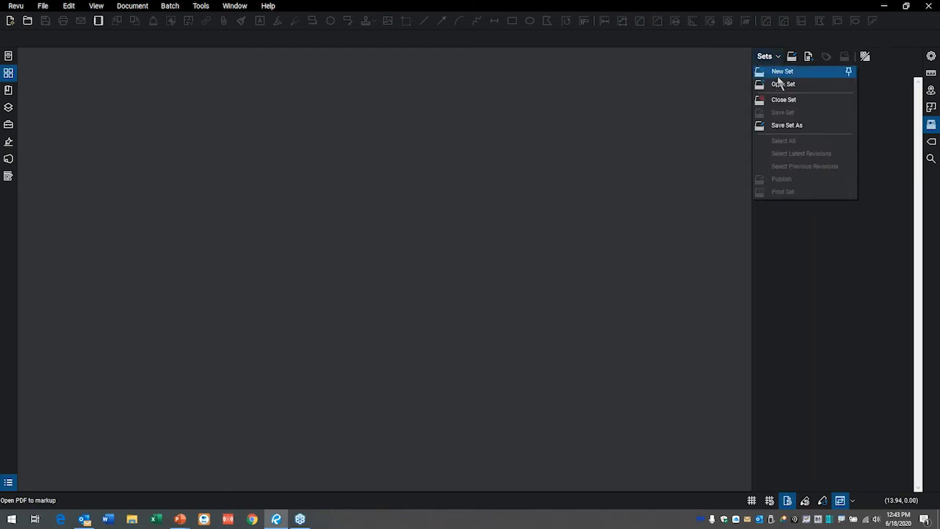
left_click(778, 73)
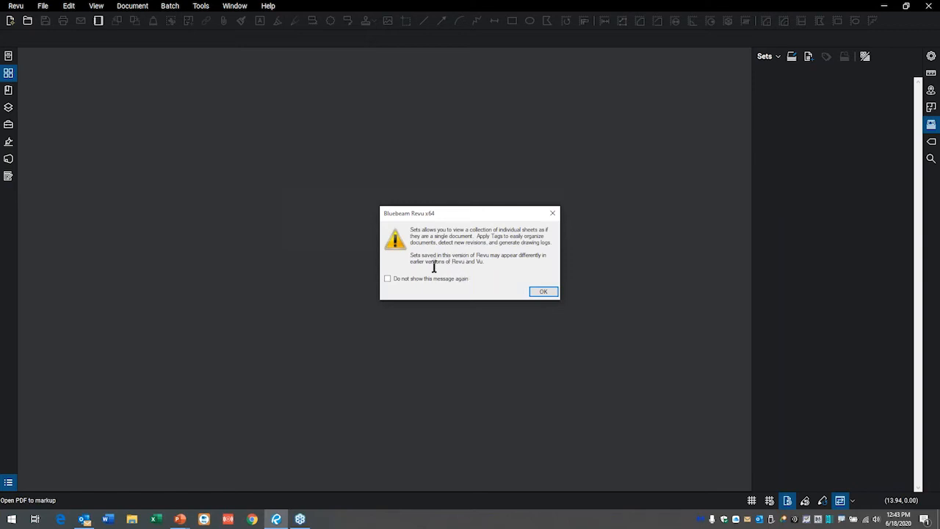
left_click(544, 292)
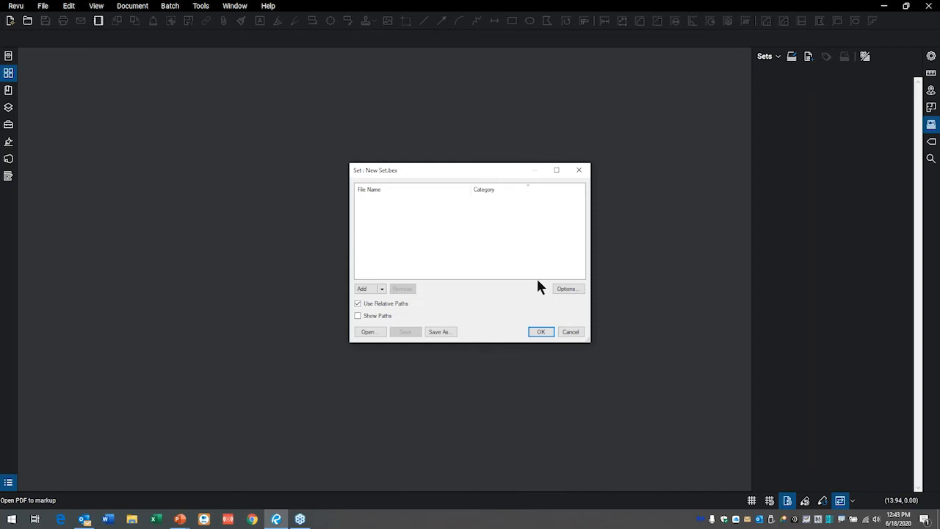
- Add the Unlinked Sheets folder to the new Set and look through its file list
left_click(382, 289)
left_click(385, 322)
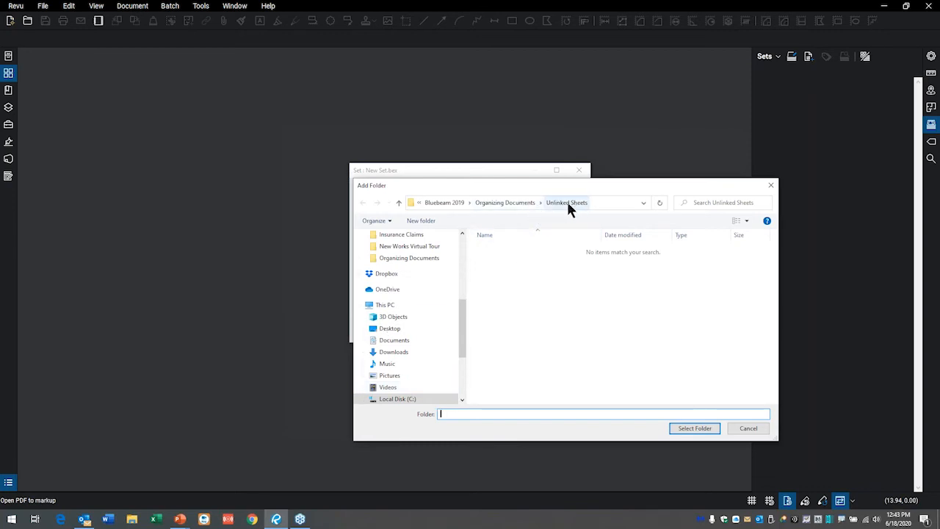
left_click(689, 430)
scroll(481, 224, "down", 8)
scroll(450, 237, "up", 10)
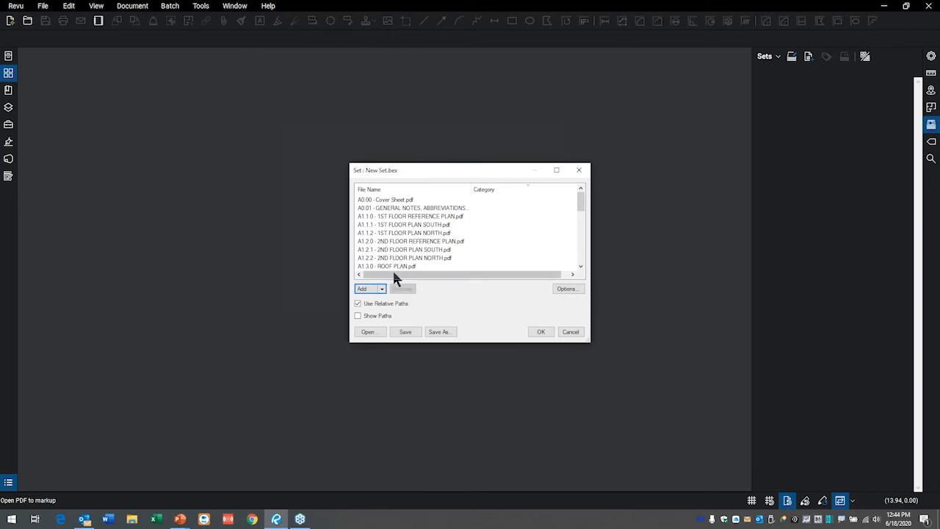
- Review the Set's sorting and revision options, accept them, and confirm the Set's file list
left_click(570, 289)
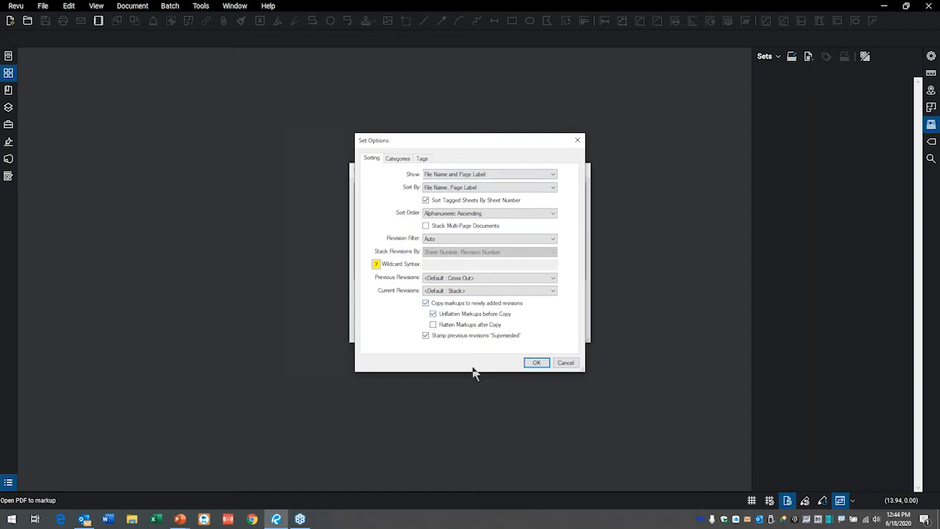
left_click(537, 363)
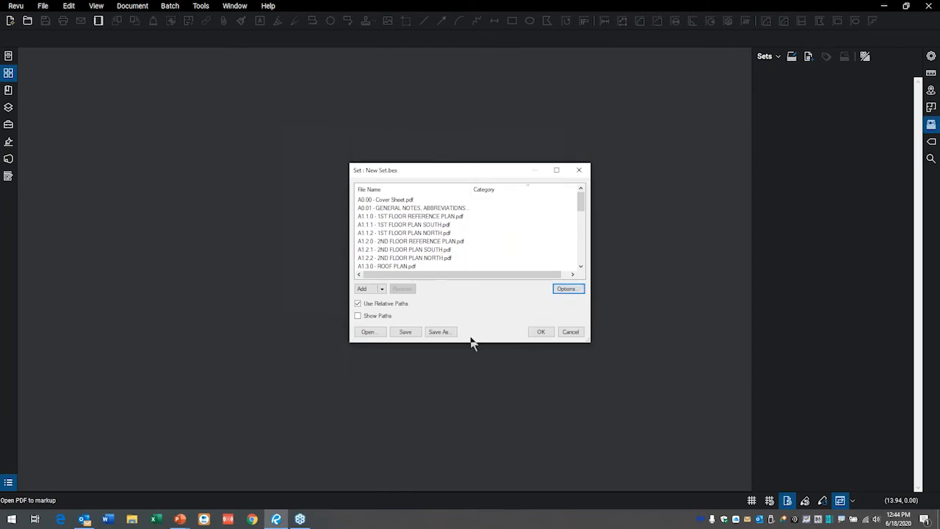
left_click(538, 332)
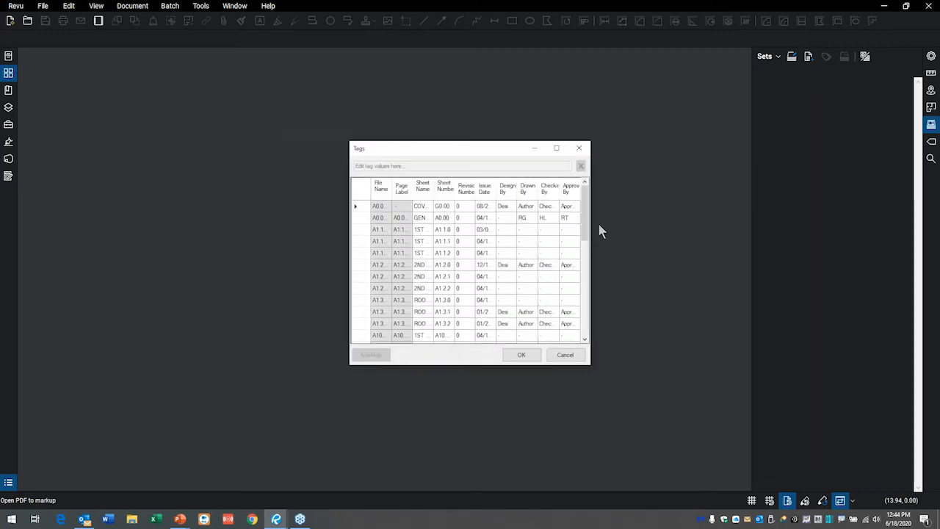
- Widen the Tags table to review the sheets' tag values, accept them, and close the Tags window when it reappears
left_click_drag(590, 224, 652, 226)
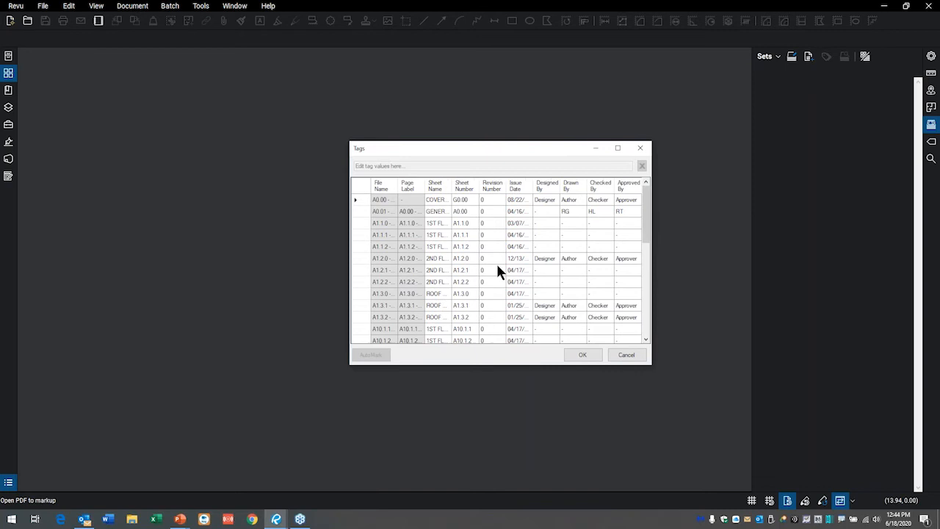
scroll(511, 249, "down", 10)
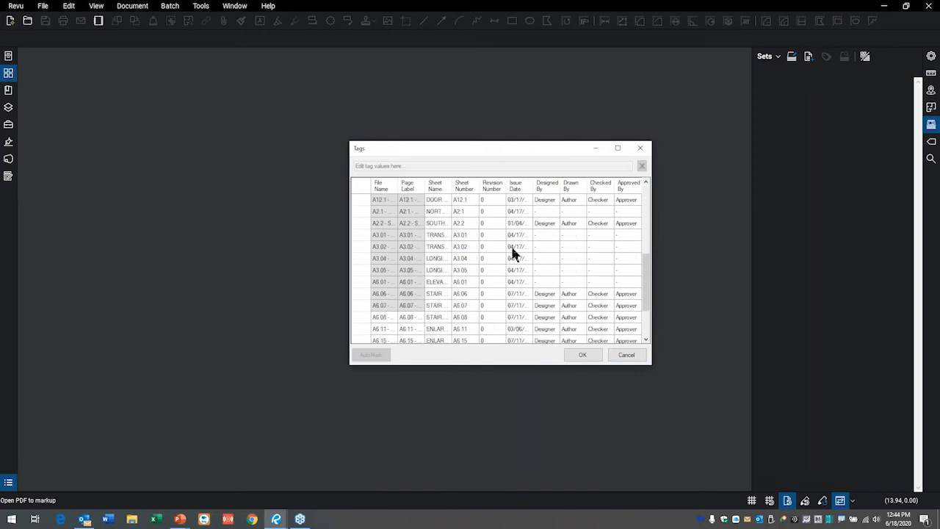
scroll(498, 239, "up", 10)
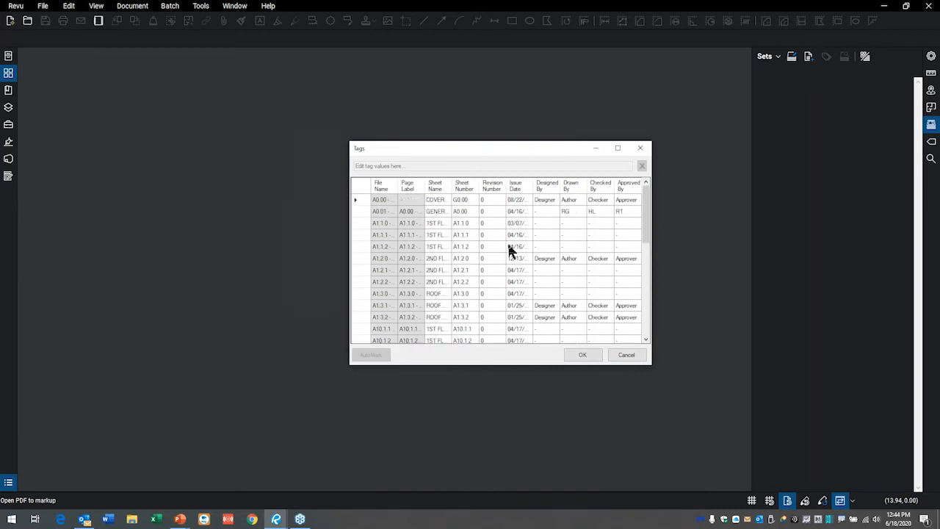
left_click(582, 356)
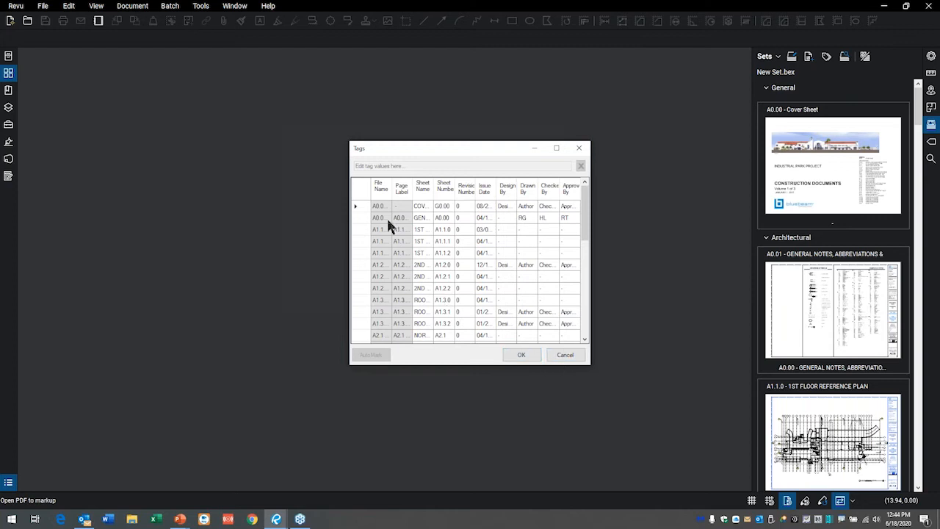
left_click(580, 148)
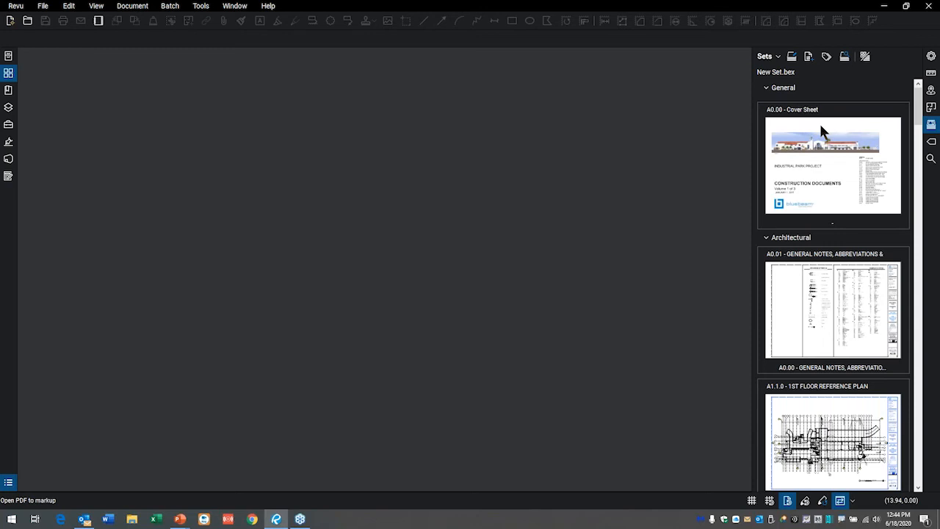
- Look through all sheet thumbnails in the new Set and return to the cover sheet
scroll(822, 132, "down", 15)
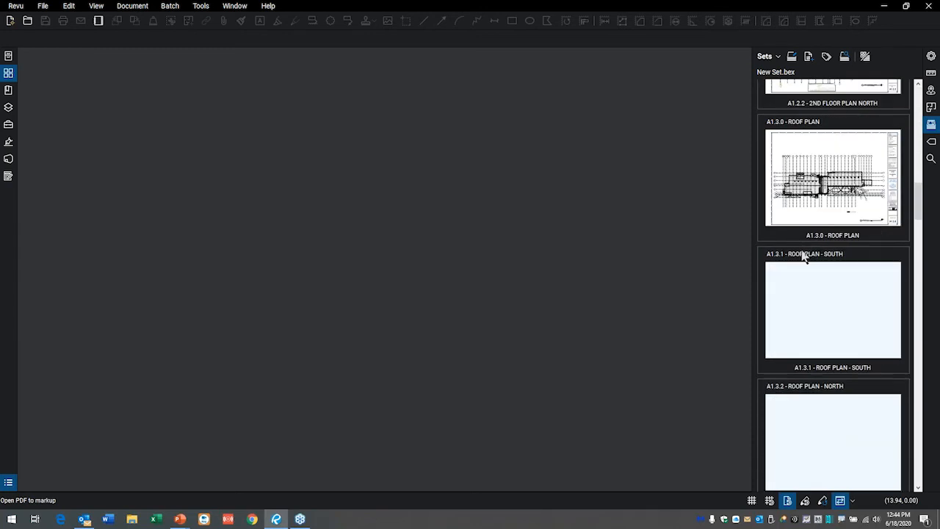
scroll(804, 286, "down", 10)
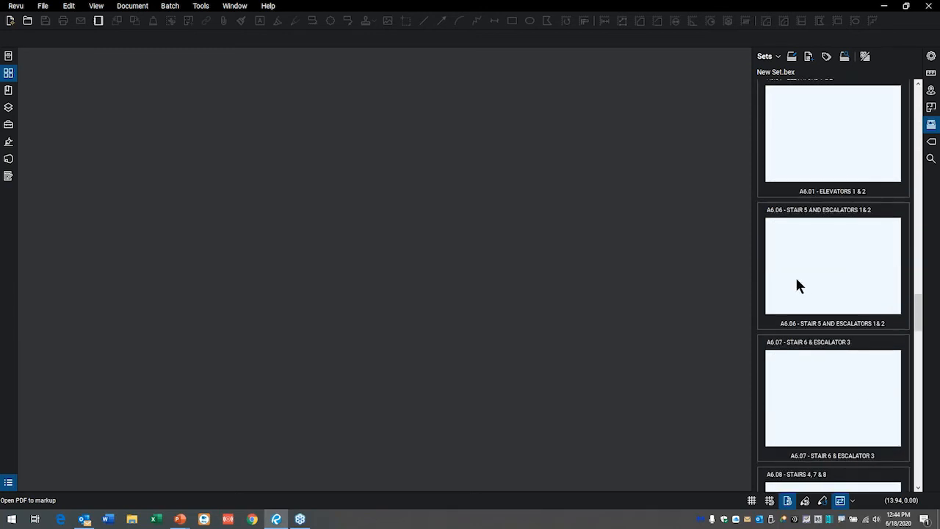
scroll(789, 275, "down", 12)
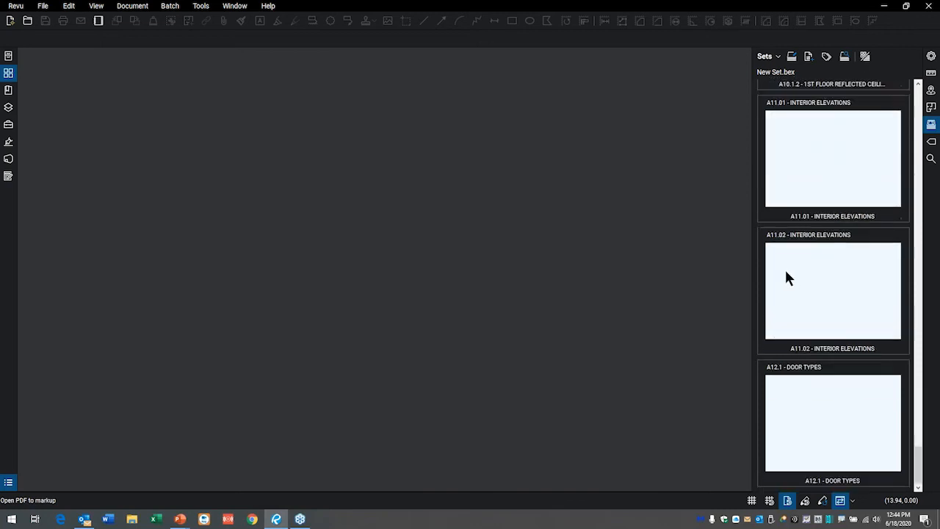
scroll(842, 311, "up", 15)
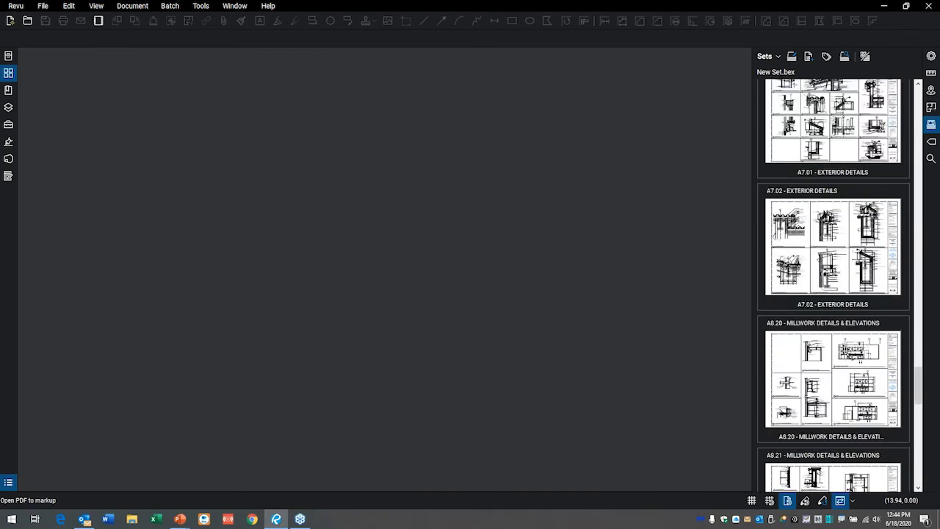
scroll(843, 311, "up", 15)
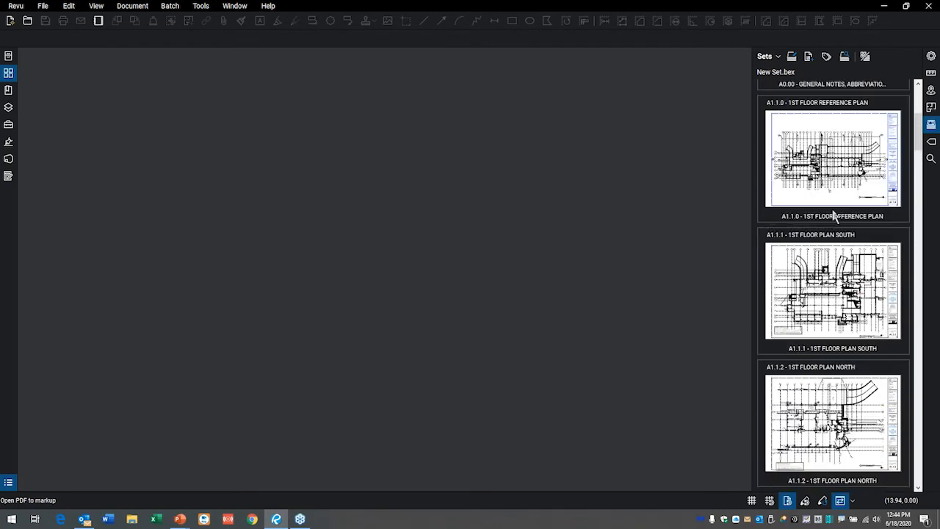
scroll(835, 215, "up", 5)
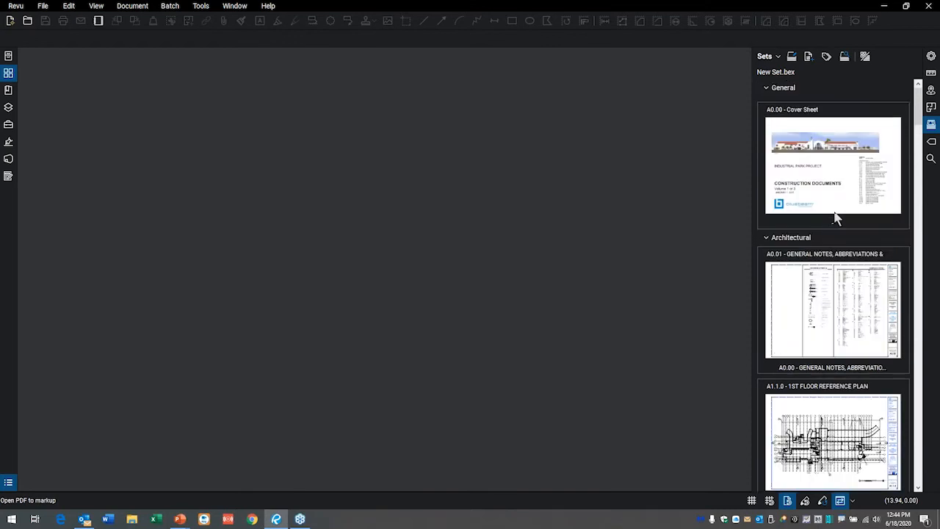
- Open the A0.01 general notes sheet from the Set and temporarily circle its document tab on screen
left_click(835, 287)
scroll(831, 277, "down", 6)
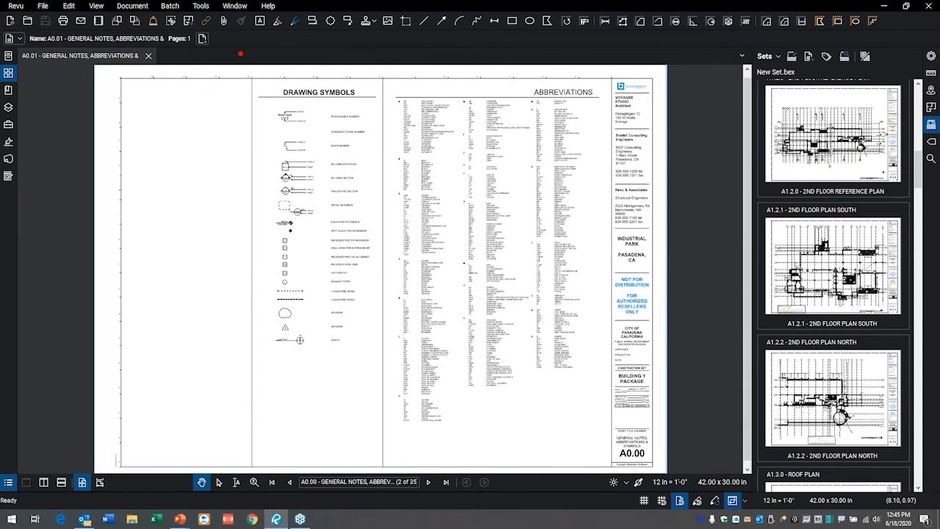
mouse_move(33, 42)
left_mouse_down()
mouse_move(221, 117)
mouse_move(157, 22)
mouse_move(26, 59)
mouse_move(342, 85)
mouse_move(163, 14)
mouse_move(101, 55)
left_mouse_up()
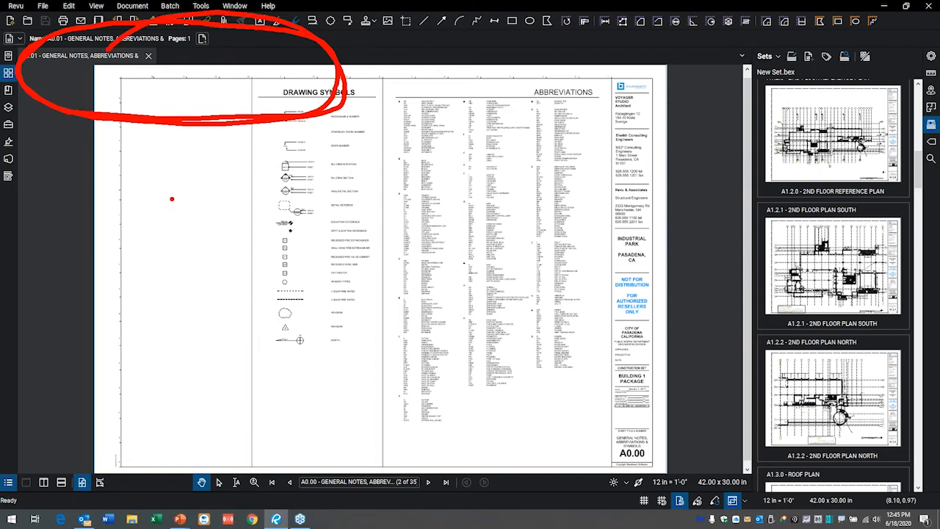
key("Escape")
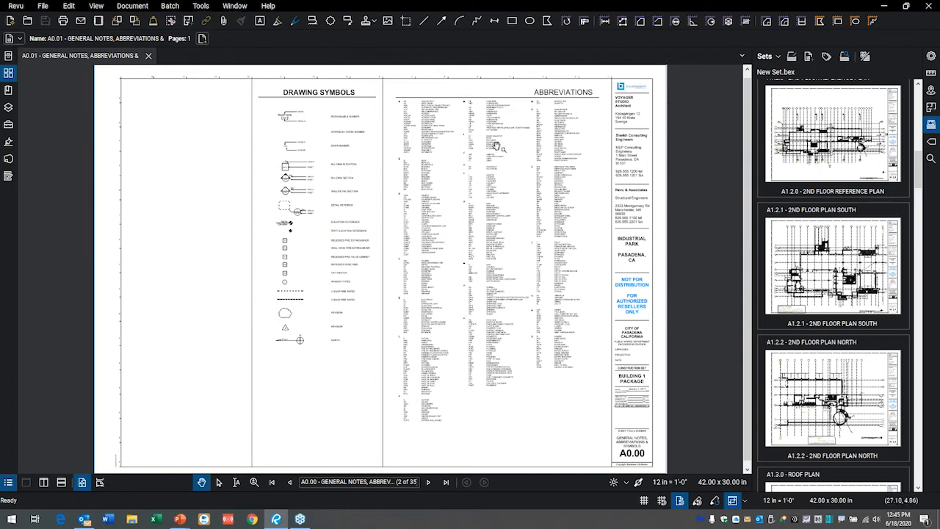
- View sheets A1.2.1, A1.2.2, A2.1 and A3.05 one after another from the Set
left_click(827, 268)
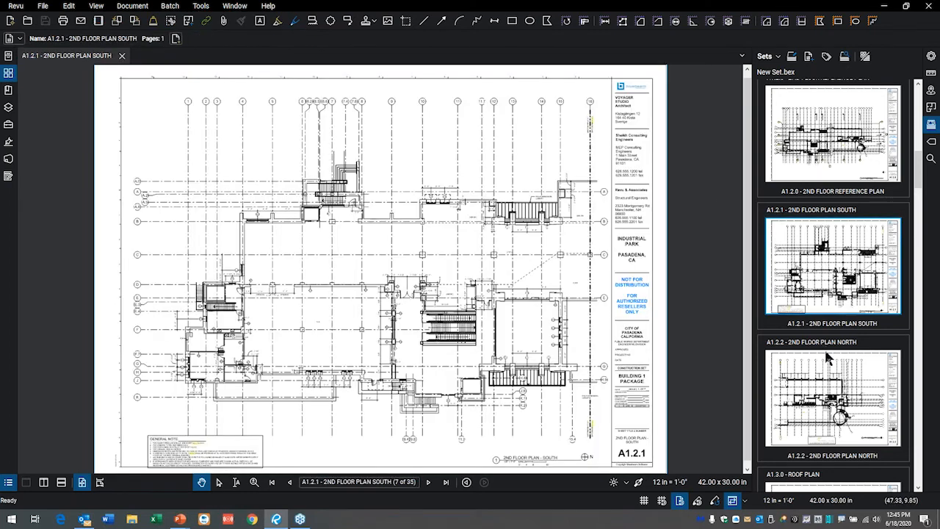
left_click(823, 388)
scroll(828, 367, "down", 5)
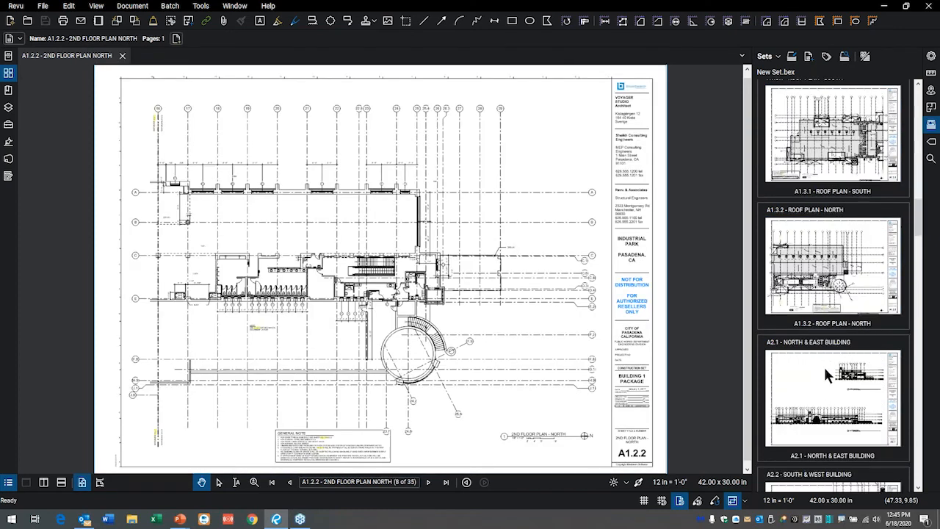
left_click(825, 366)
scroll(822, 358, "down", 10)
left_click(825, 356)
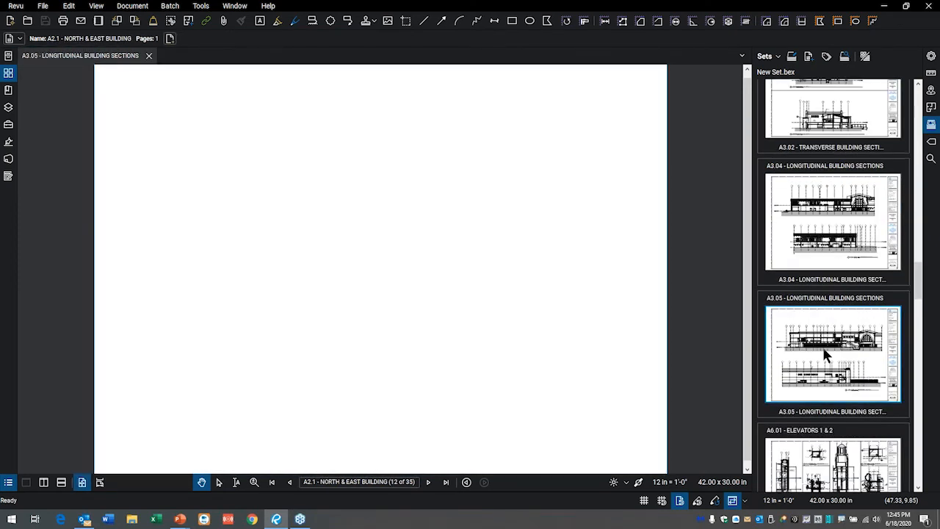
- View sheets A6.11, A8.20, A10.1.2 and A11.02 from the Set, and return to the start of its thumbnails
scroll(826, 354, "down", 10)
left_click(830, 316)
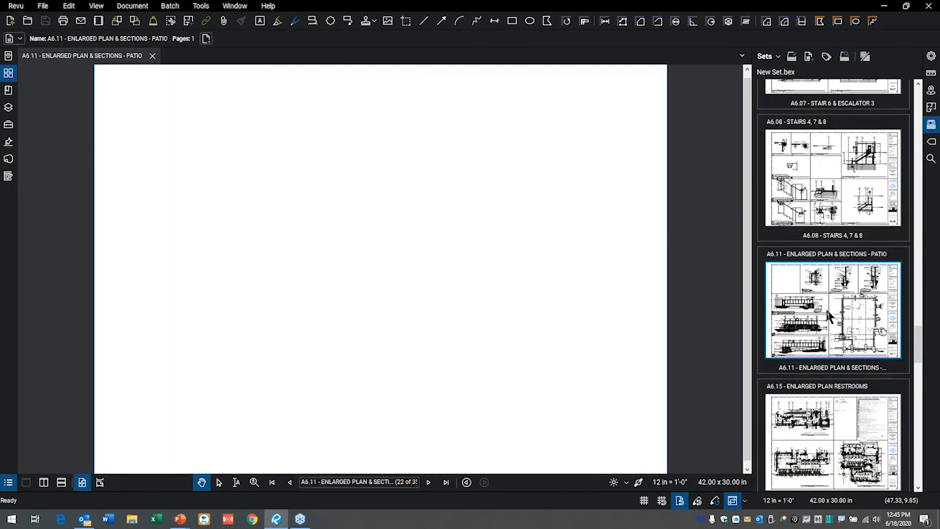
scroll(830, 316, "down", 10)
left_click(825, 309)
scroll(824, 307, "down", 10)
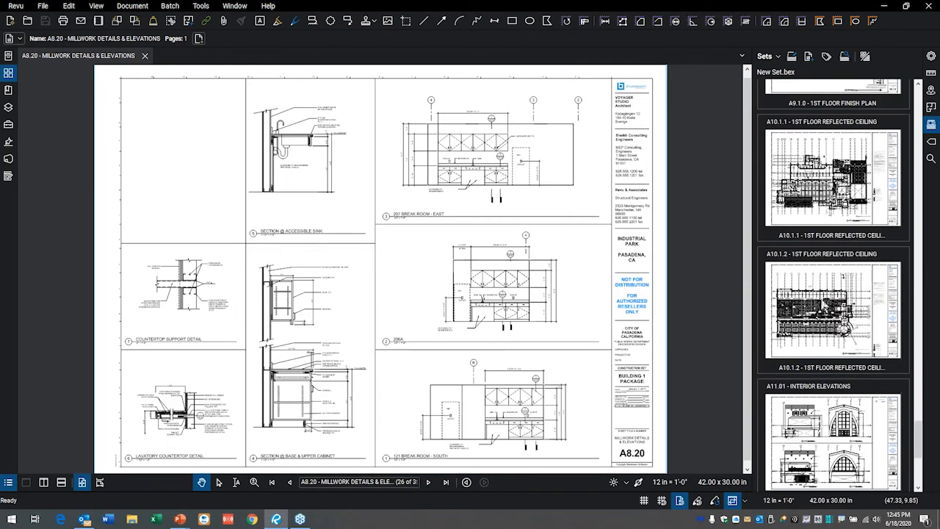
left_click(845, 323)
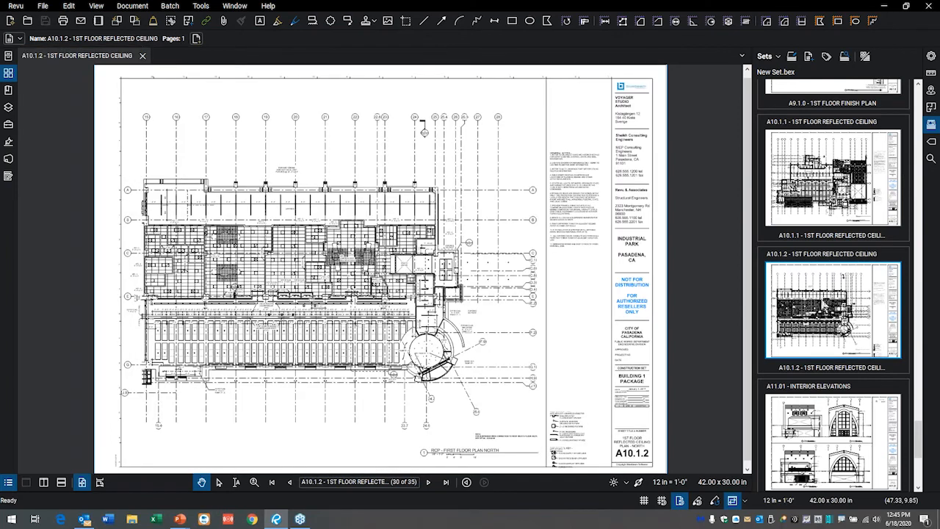
scroll(808, 291, "down", 4)
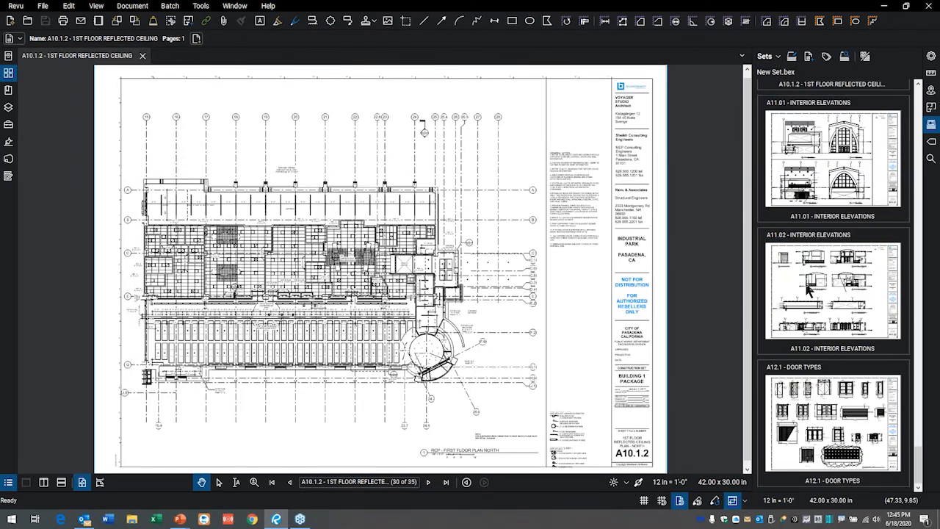
left_click(810, 291)
scroll(820, 184, "up", 20)
scroll(821, 118, "up", 15)
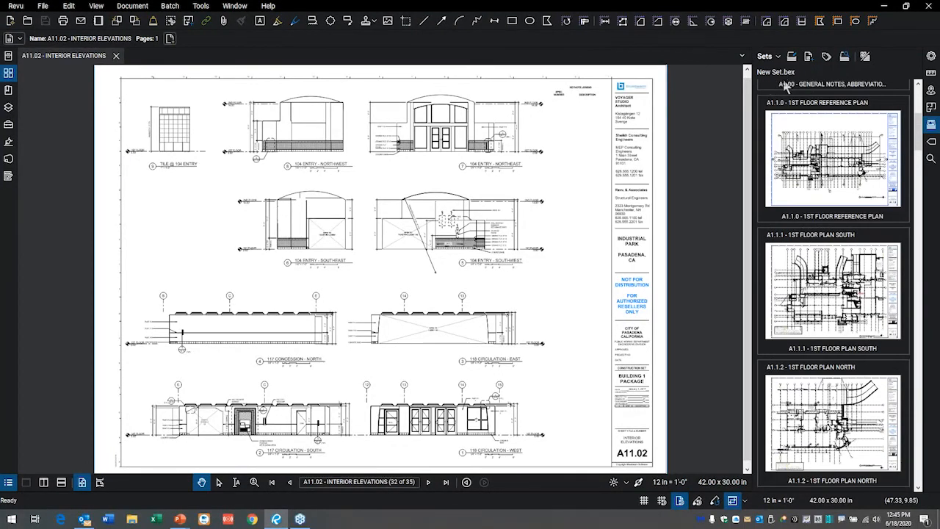
scroll(784, 146, "up", 3)
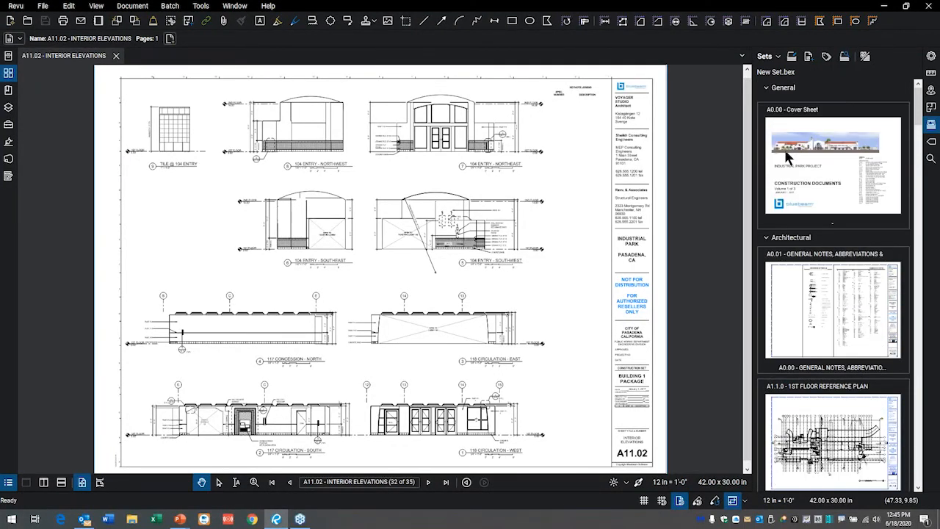
- Save the Set as "Architecture Set" in the Unlinked Sheets folder, temporarily marking the .bex file type with an on-screen arrow
left_click(780, 57)
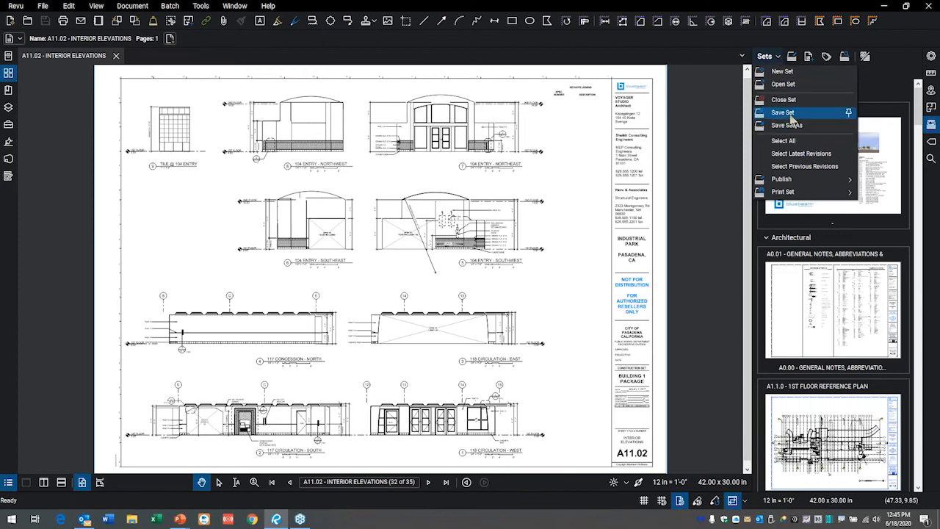
left_click(791, 115)
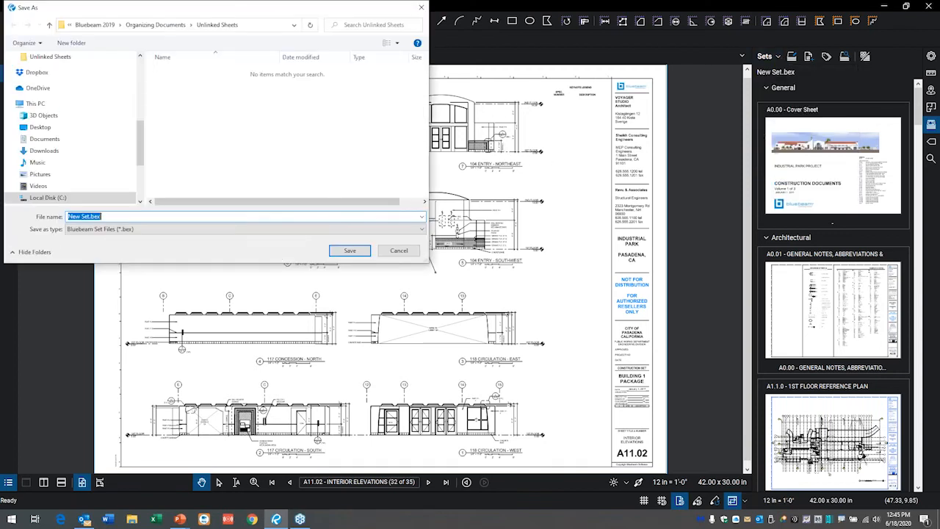
left_click_drag(294, 11, 555, 82)
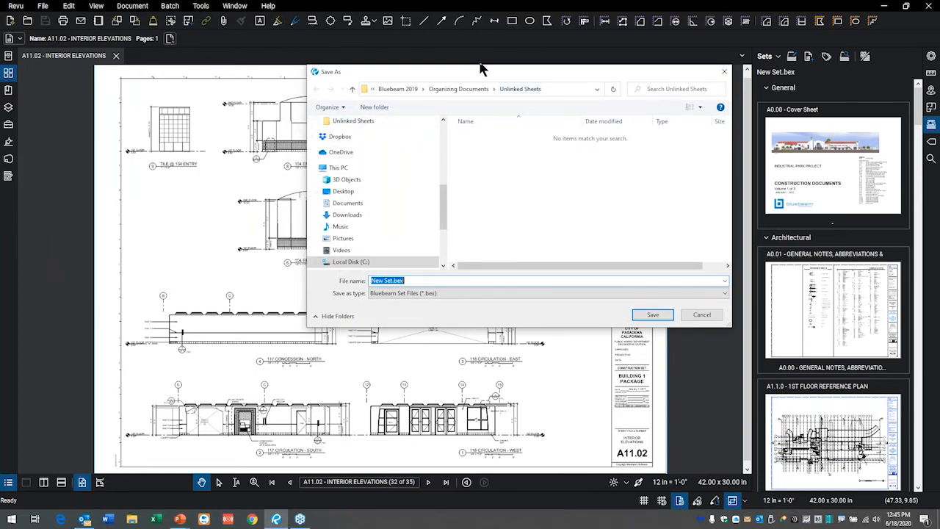
type("Architecture Set")
key("alt+2")
left_click_drag(438, 305, 499, 386)
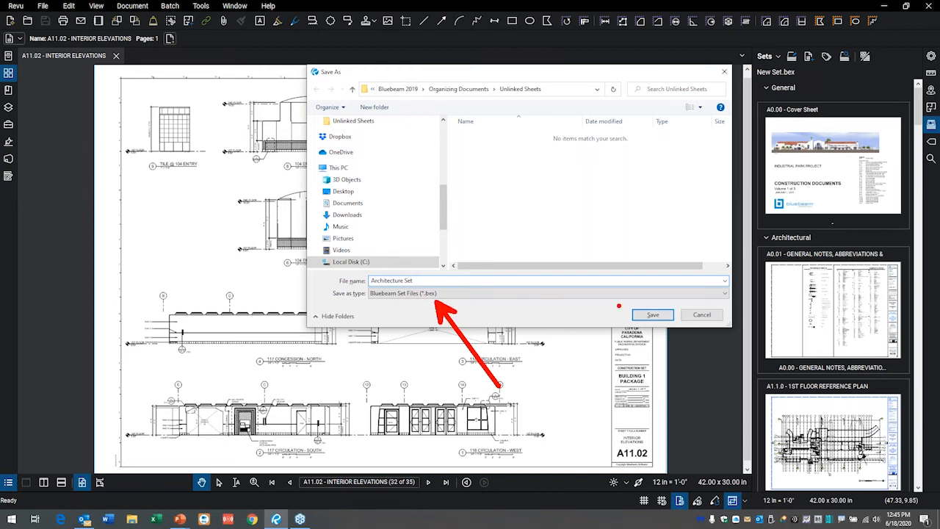
key("Escape")
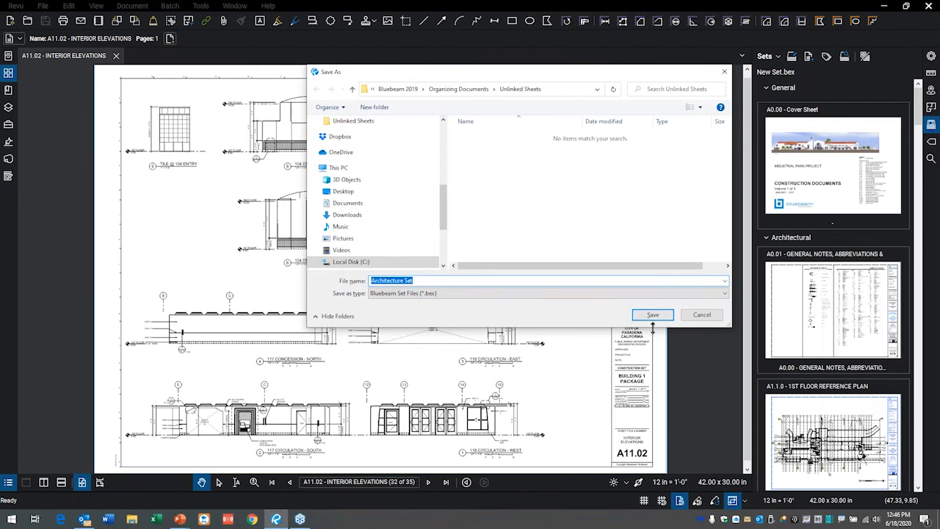
left_click(657, 316)
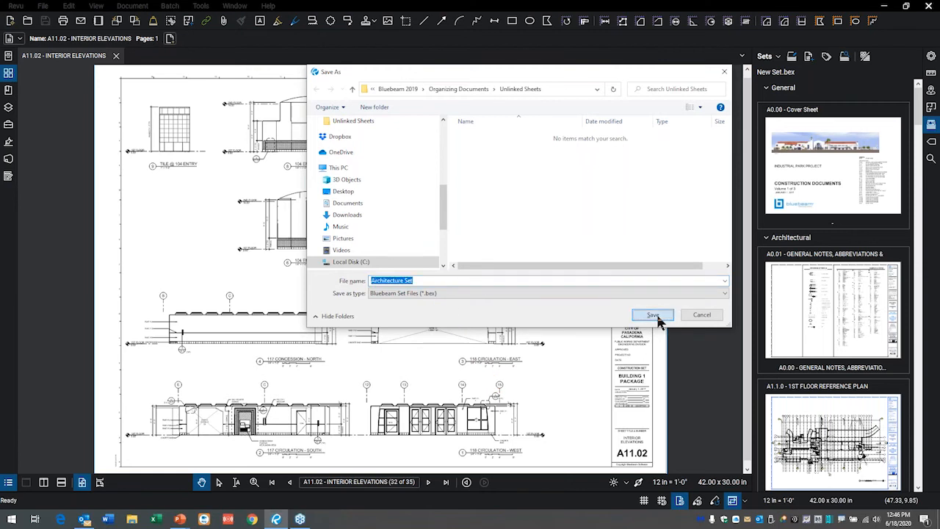
- Close the Set together with the open A11.02 interior elevations sheet
left_click(776, 57)
left_click(786, 101)
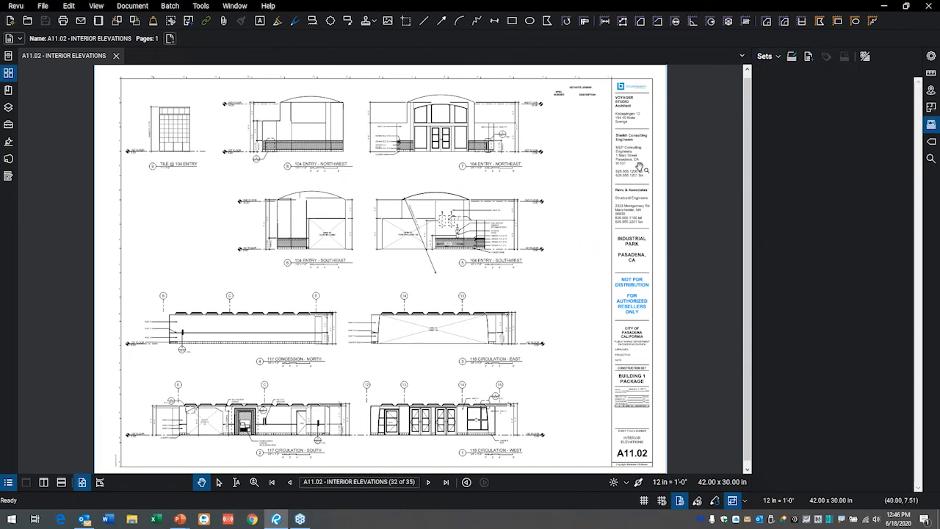
left_click(116, 56)
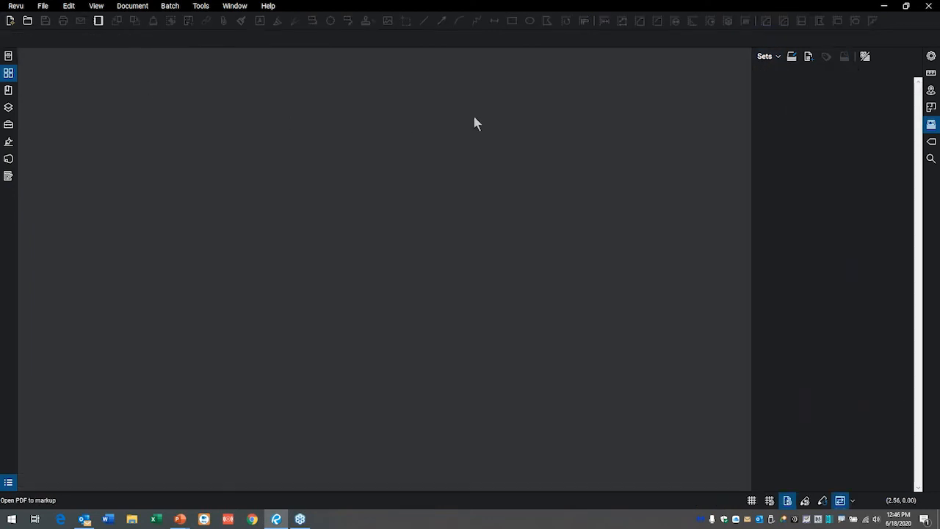
- Reopen Architecture Set.bex from the Unlinked Sheets folder and display its A0.01 and A1.1.0 sheets
left_click(778, 55)
left_click(781, 83)
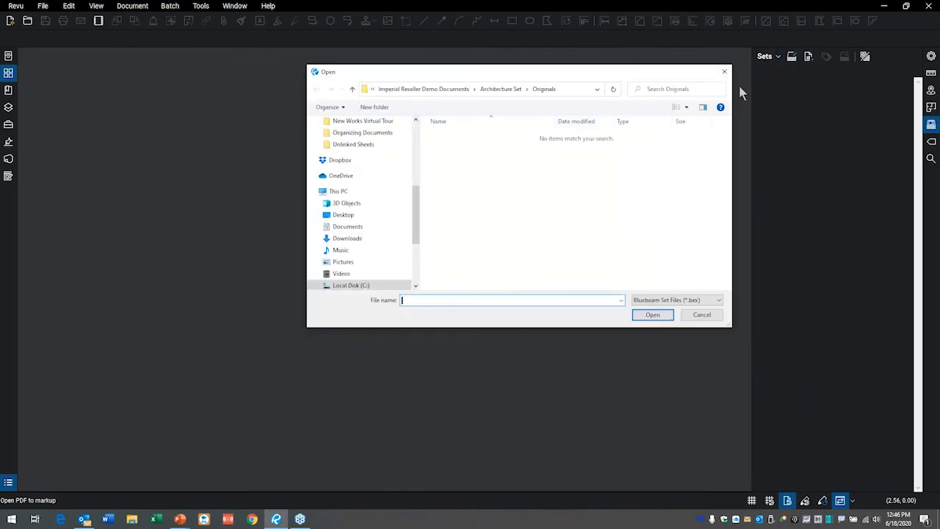
left_click(508, 90)
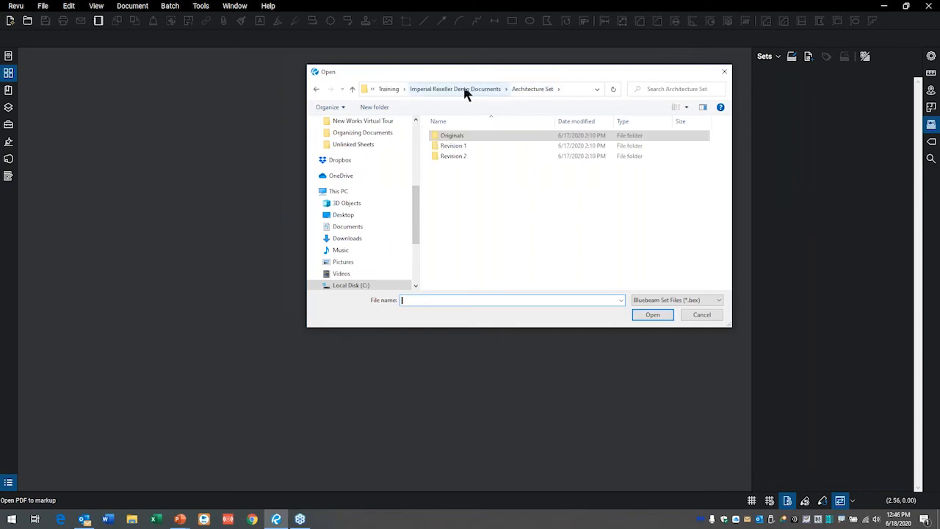
left_click(351, 145)
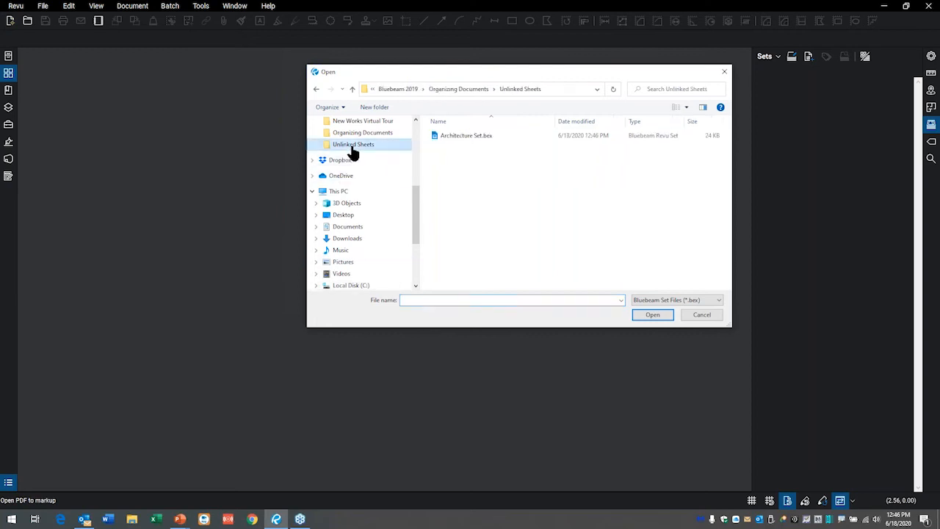
left_click(458, 138)
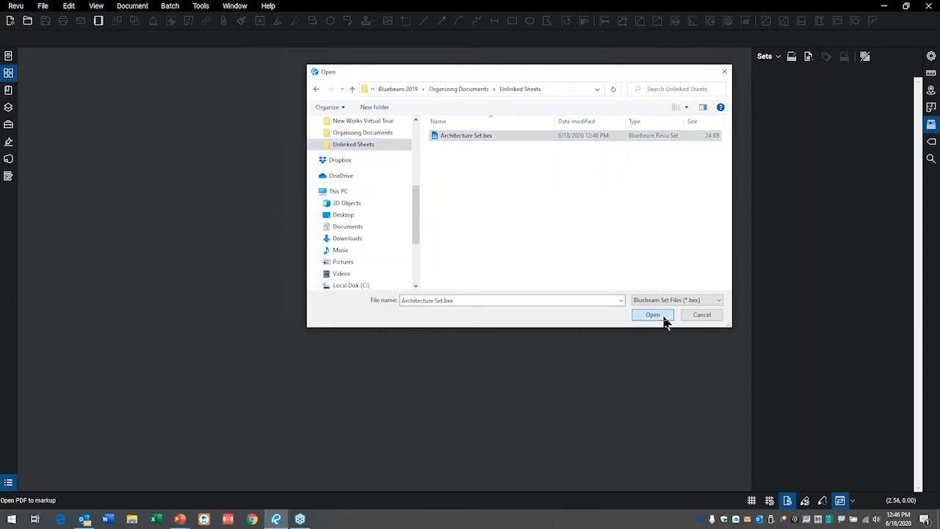
left_click(664, 321)
left_click(543, 291)
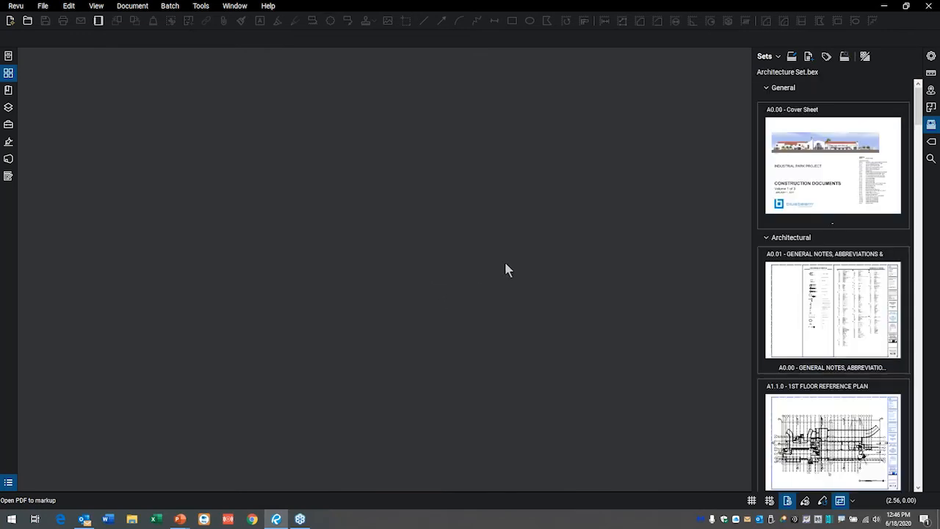
left_click(843, 331)
left_click(824, 411)
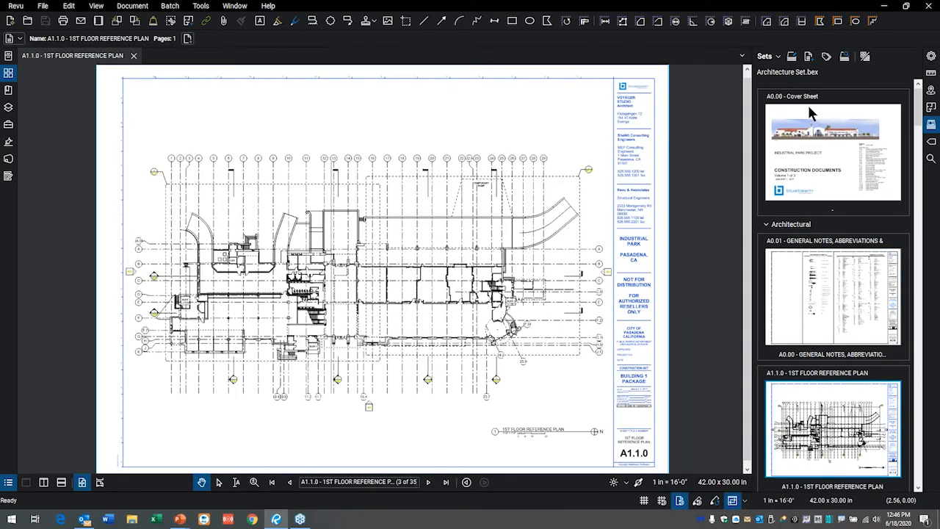
- Close the reopened Architecture Set and the A1.1.0 first floor reference plan
left_click(782, 57)
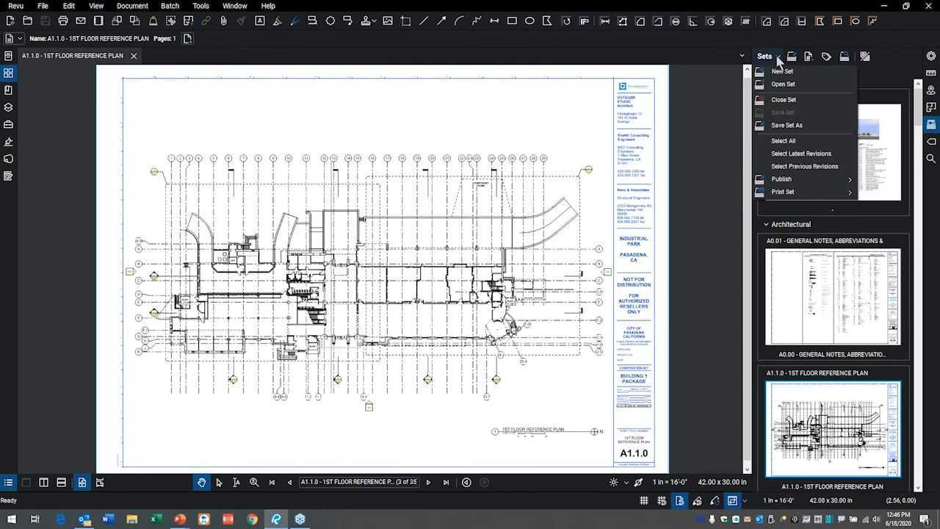
left_click(784, 100)
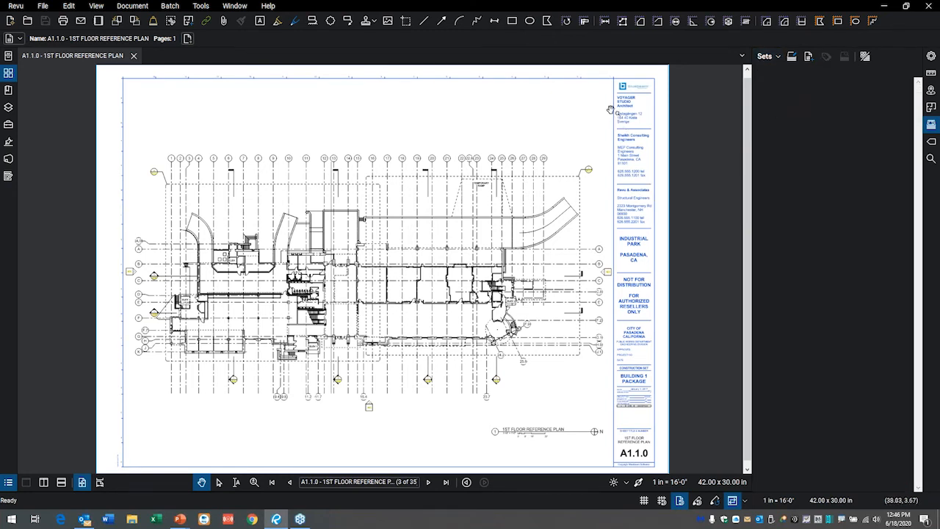
left_click(134, 56)
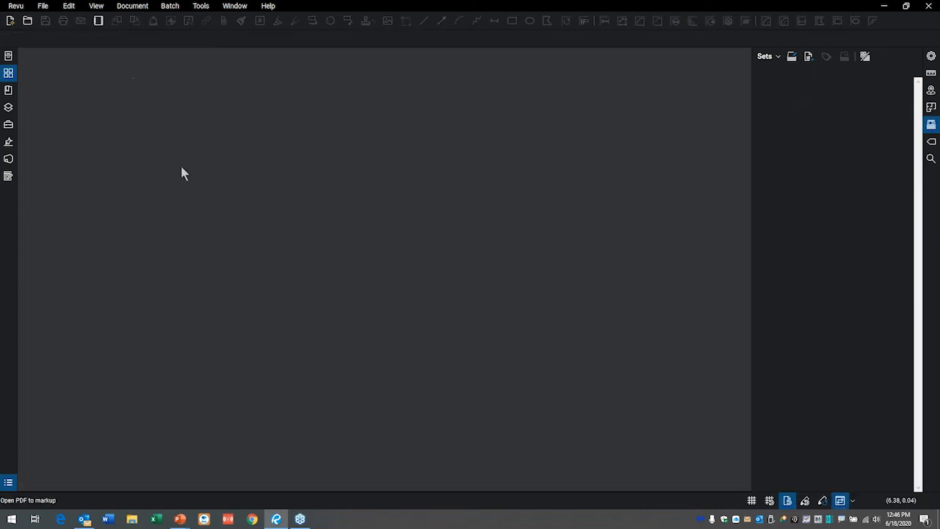
- Switch to the PowerPoint slide show to review the Agenda slide, and return to Bluebeam Revu
key("super+Tab")
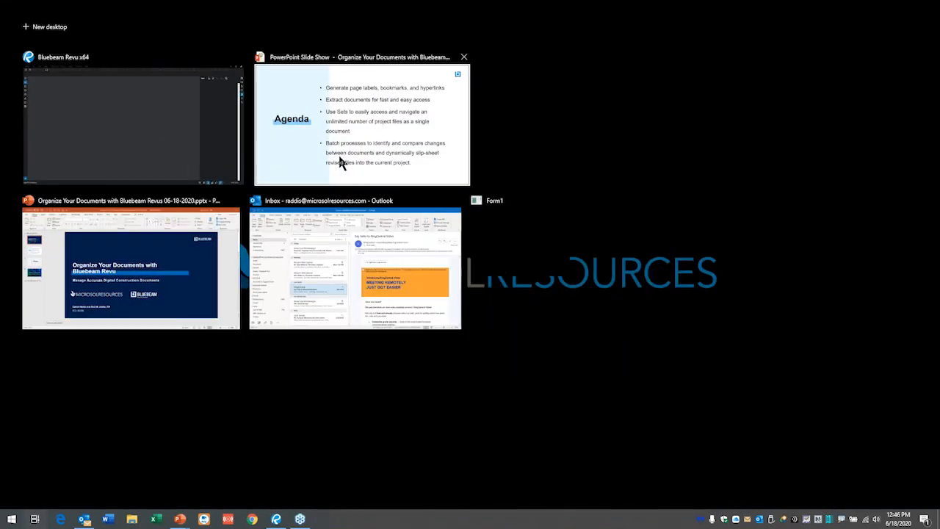
left_click(348, 146)
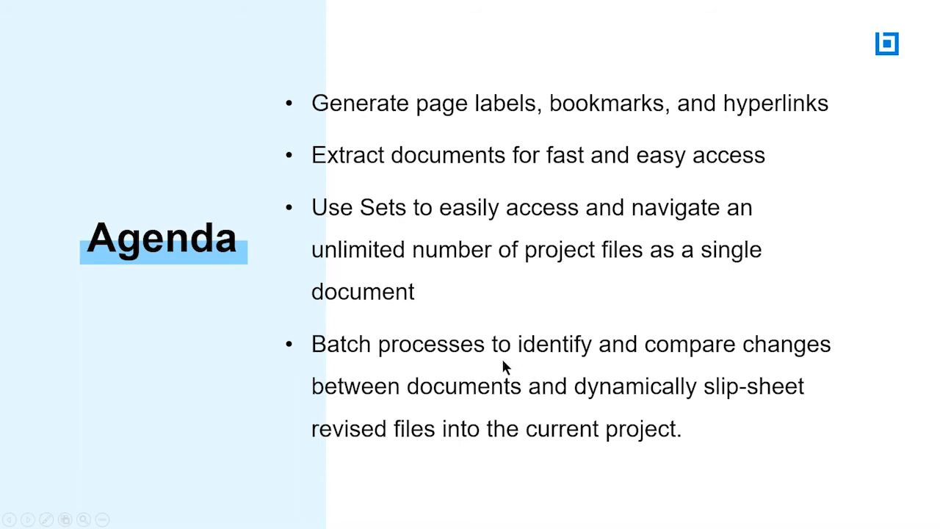
key("super+Tab")
left_click(369, 150)
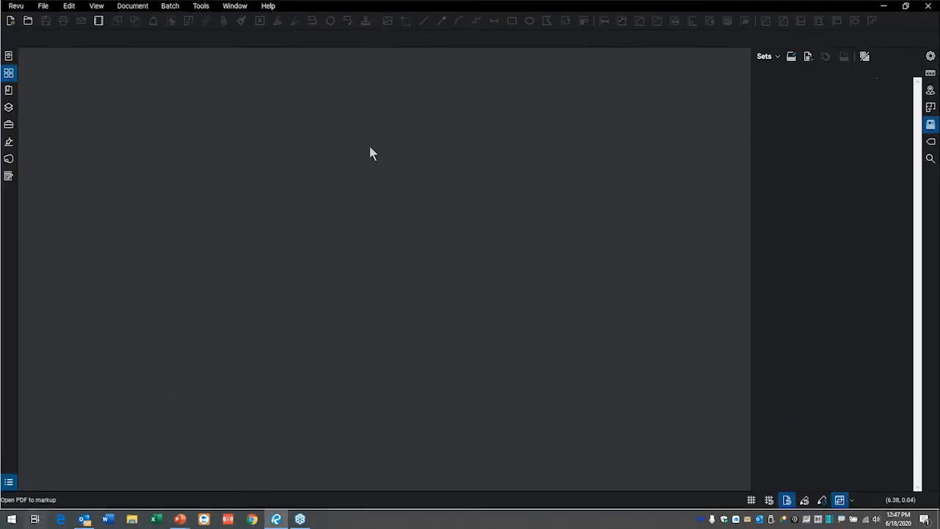
- Open A 2.01.2_Rev A.pdf and A 2.01.2_Rev B.pdf from the Compare category, hide the file list, and view each plan
left_click(8, 56)
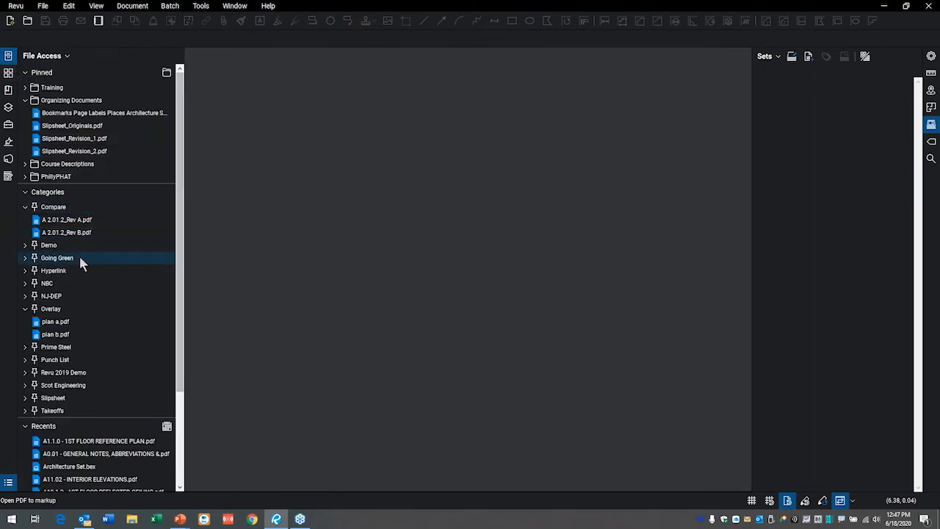
left_click(50, 221)
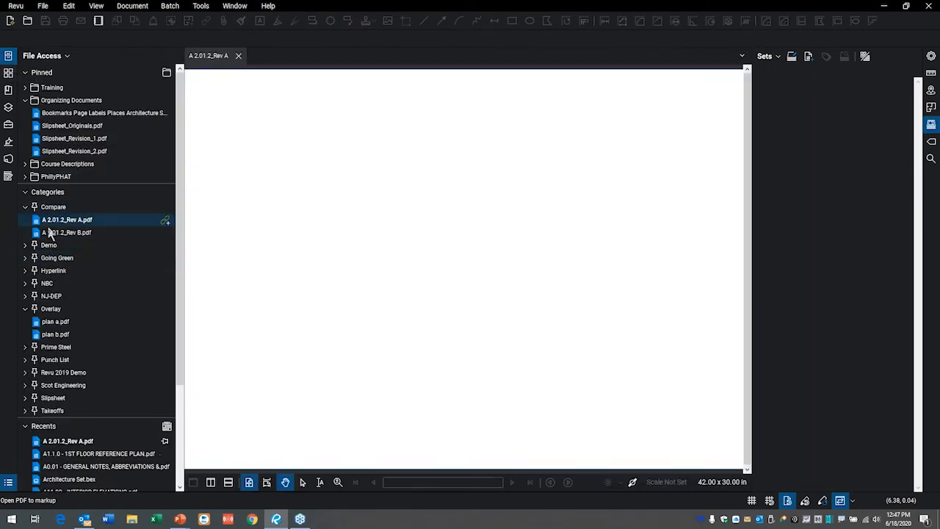
left_click(52, 233)
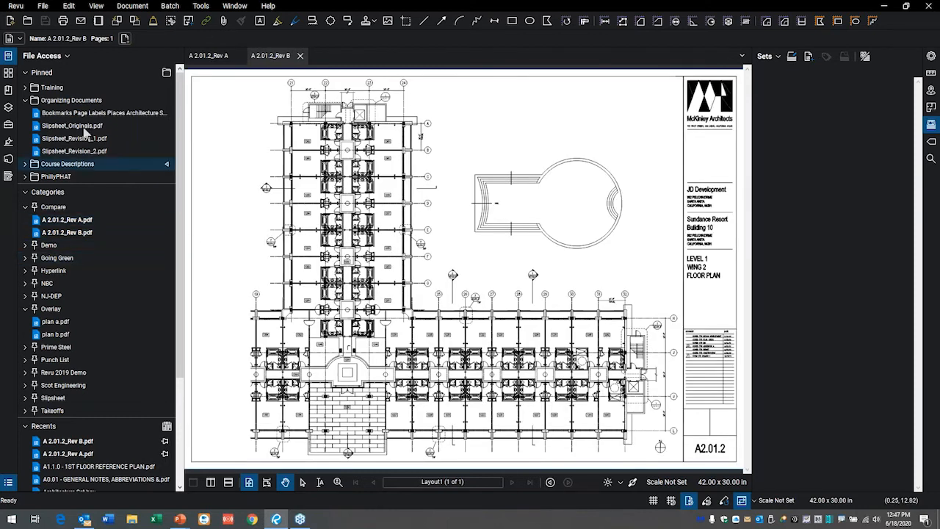
left_click(8, 57)
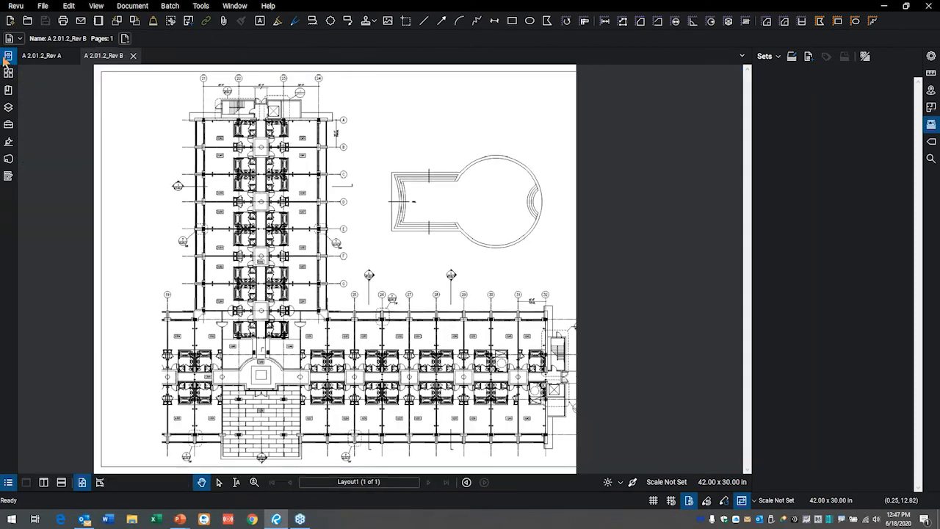
left_click(56, 55)
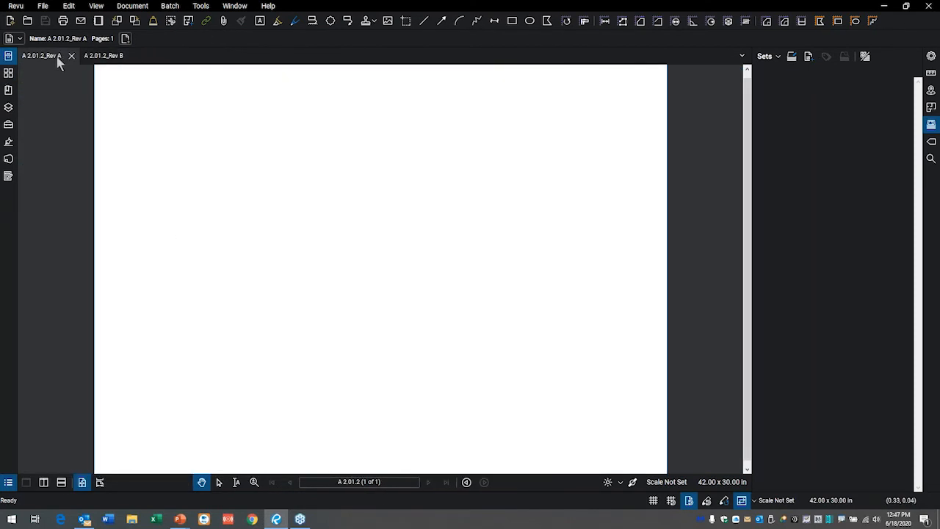
left_click(108, 59)
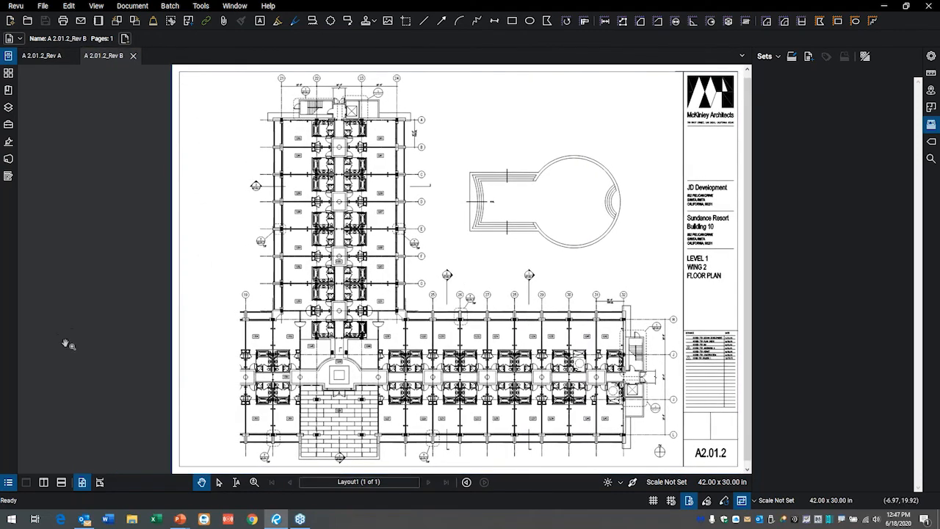
- Examine the central lobby area of Rev A and Rev B side by side in a split view, and return to a single view
left_click(46, 482)
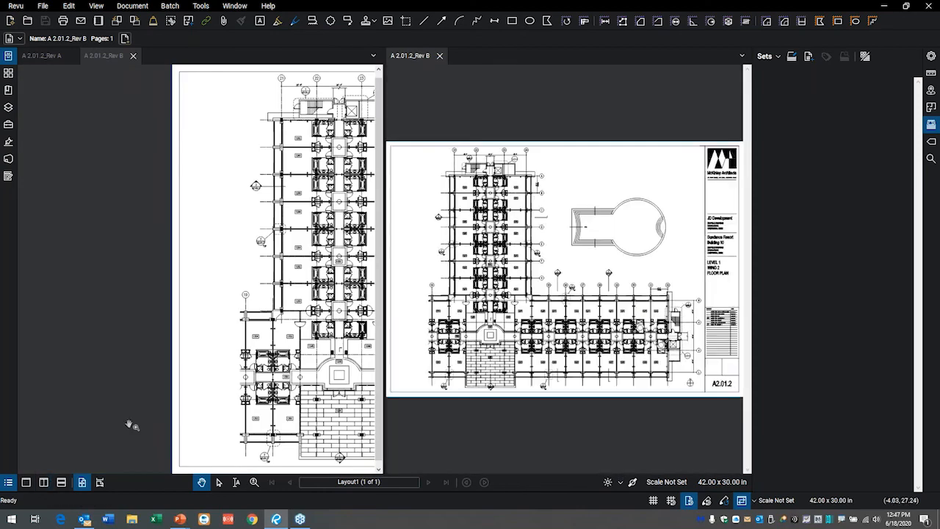
scroll(121, 352, "up", 2)
scroll(122, 351, "up", 5)
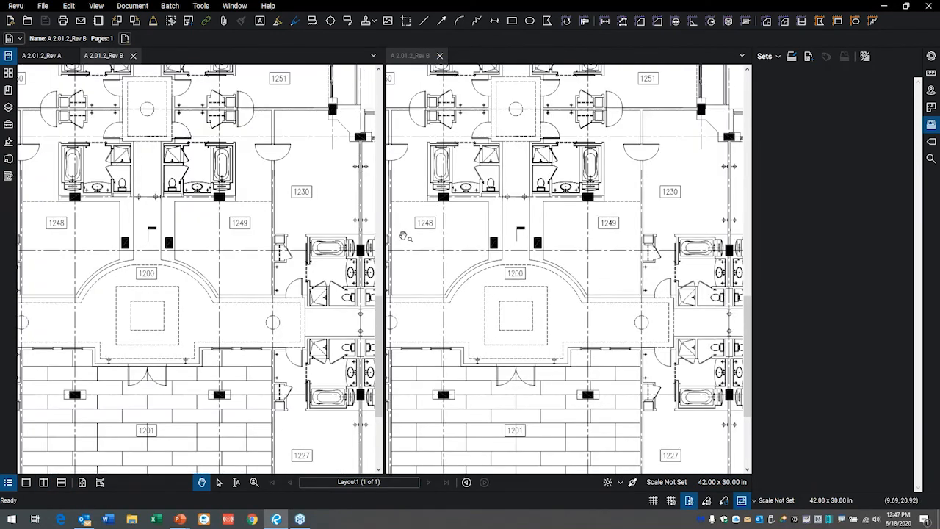
left_click_drag(400, 234, 397, 234)
left_click(280, 213)
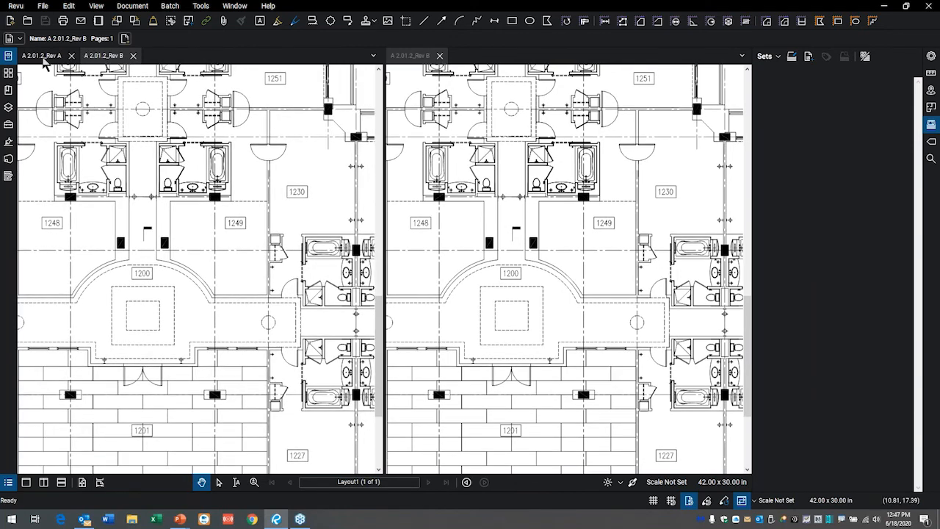
left_click(42, 56)
scroll(109, 391, "up", 3)
scroll(143, 243, "up", 5)
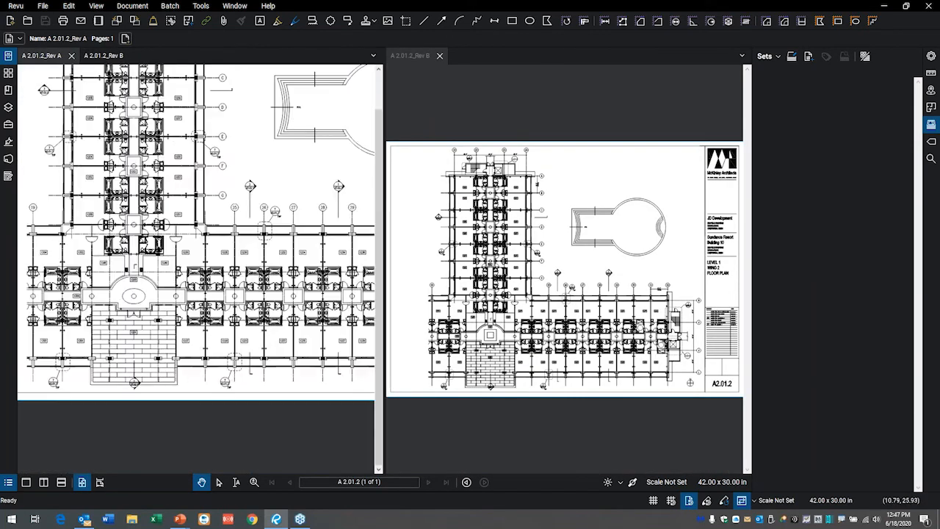
scroll(181, 239, "down", 5)
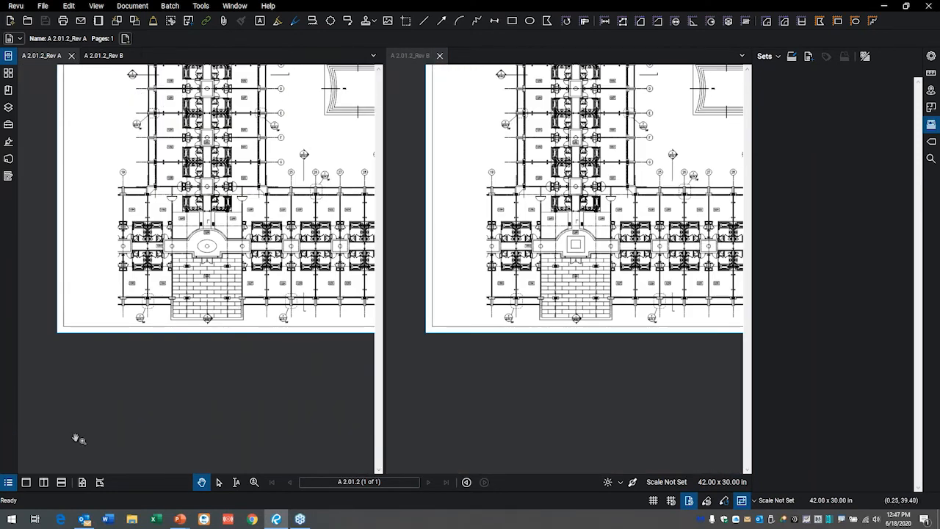
left_click(25, 482)
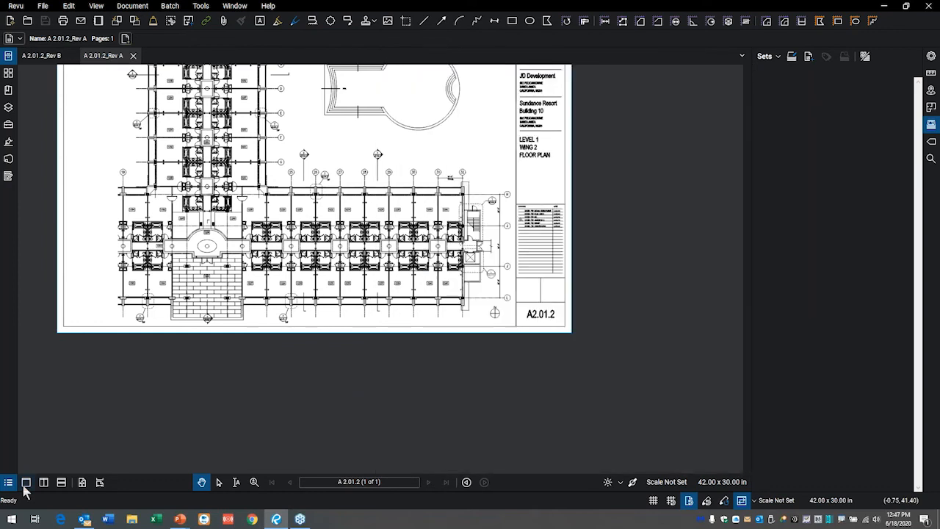
- Run Compare Documents on A 2.01.2_Rev A.pdf and A 2.01.2_Rev B.pdf with synchronized split-screen view, checking the advanced comparison options
left_click(127, 6)
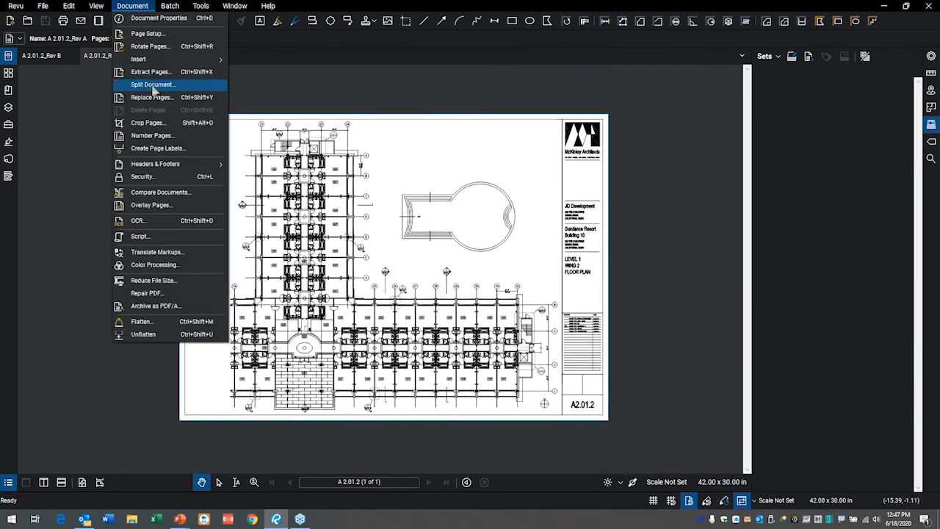
left_click(142, 193)
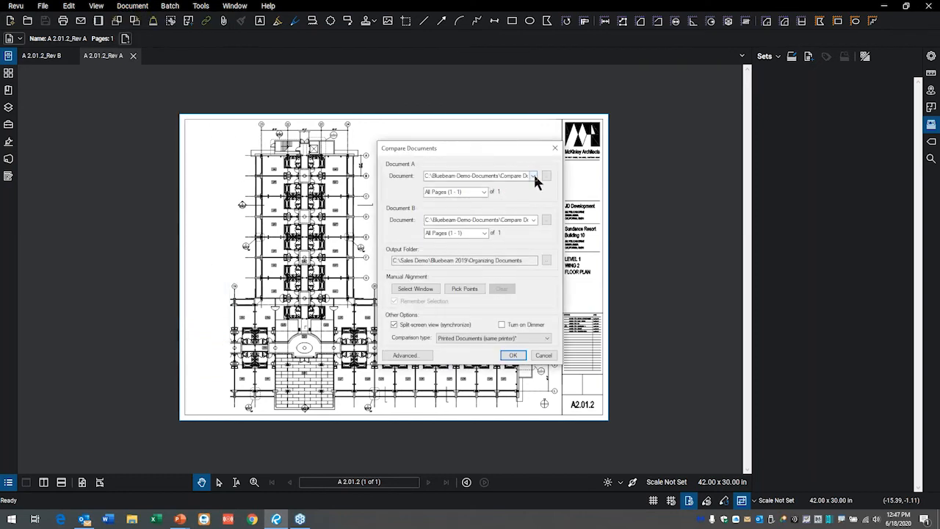
left_click(534, 177)
left_click(536, 185)
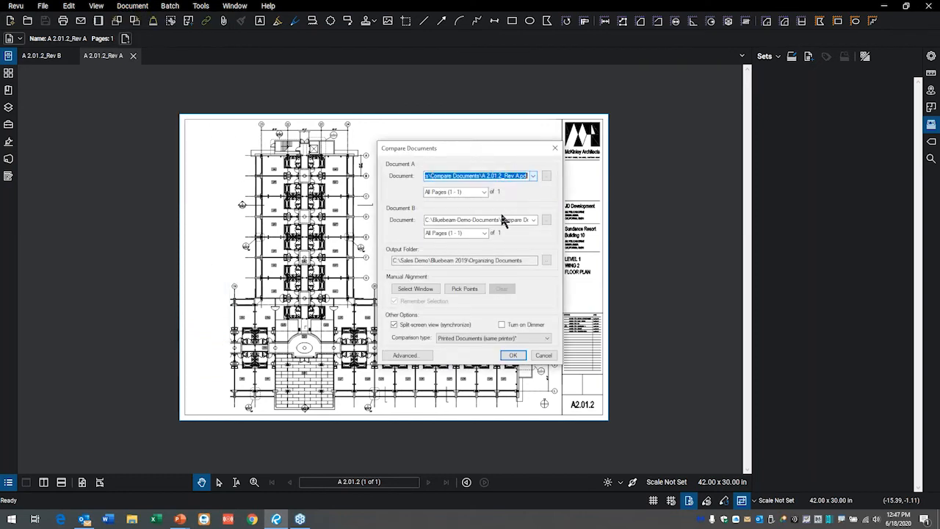
left_click(533, 219)
left_click(532, 220)
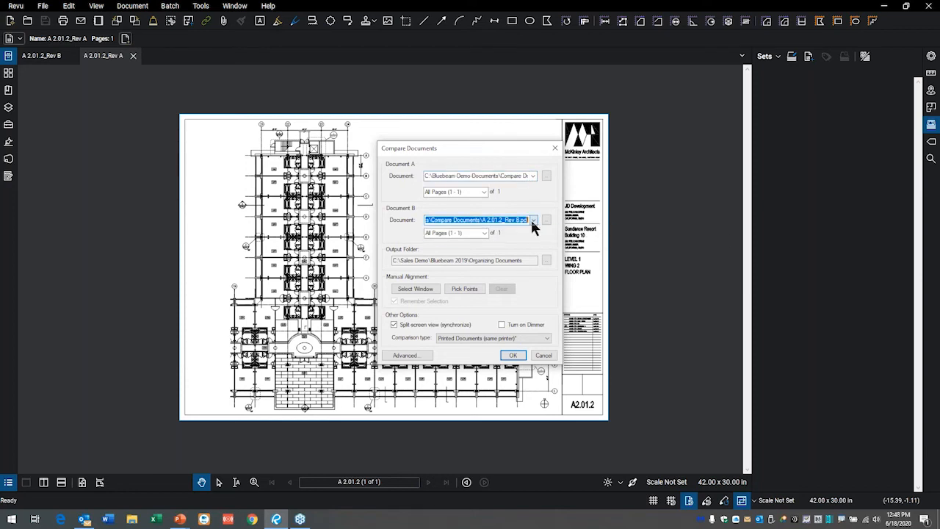
left_click(416, 356)
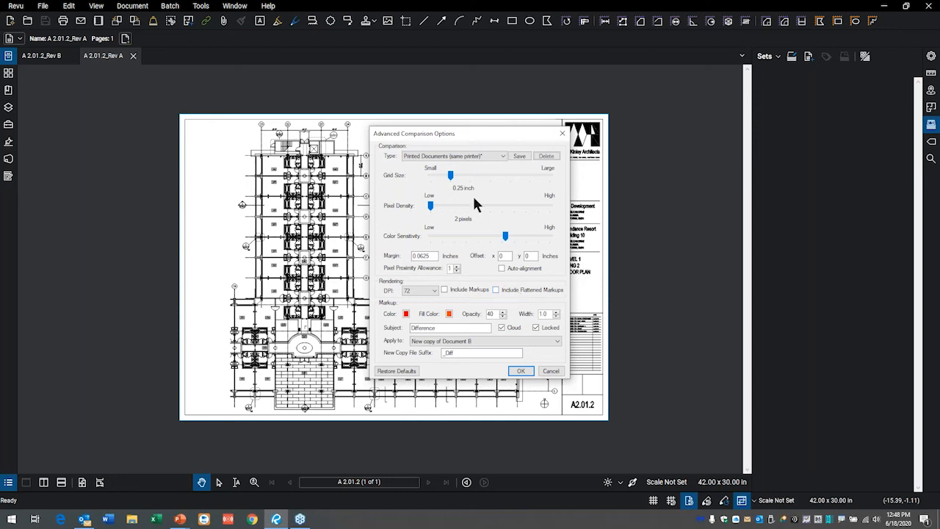
left_click(524, 371)
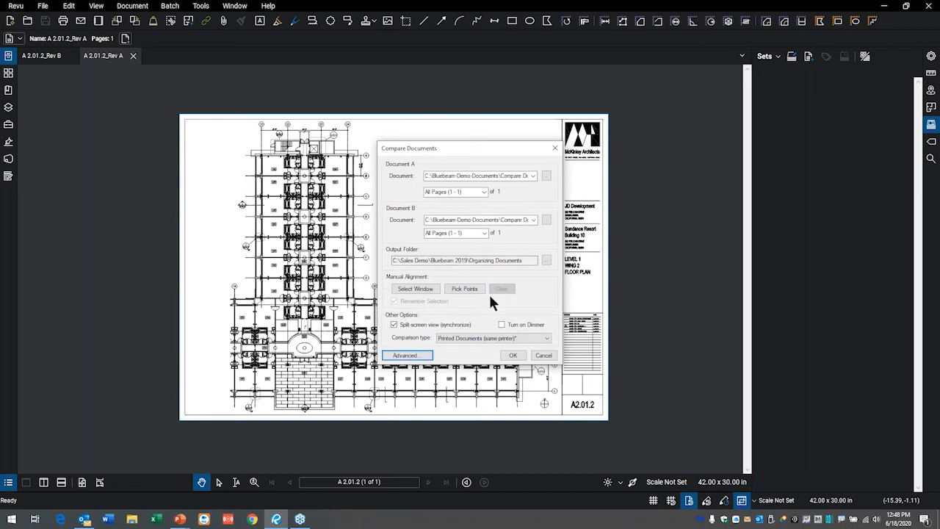
left_click(514, 356)
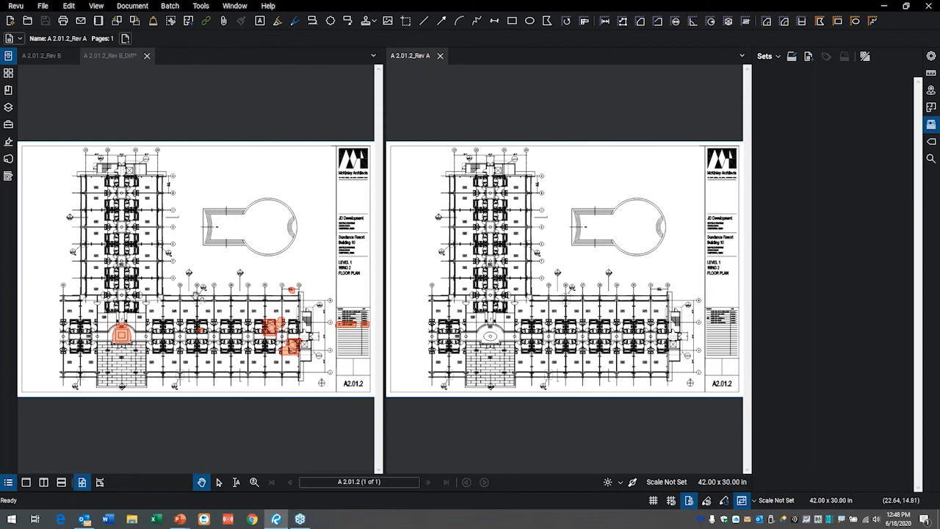
- Examine the clouded differences around rooms 1232 and 1240 to 1243 against Rev A in the synchronized views
scroll(121, 352, "up", 3)
scroll(121, 351, "up", 5)
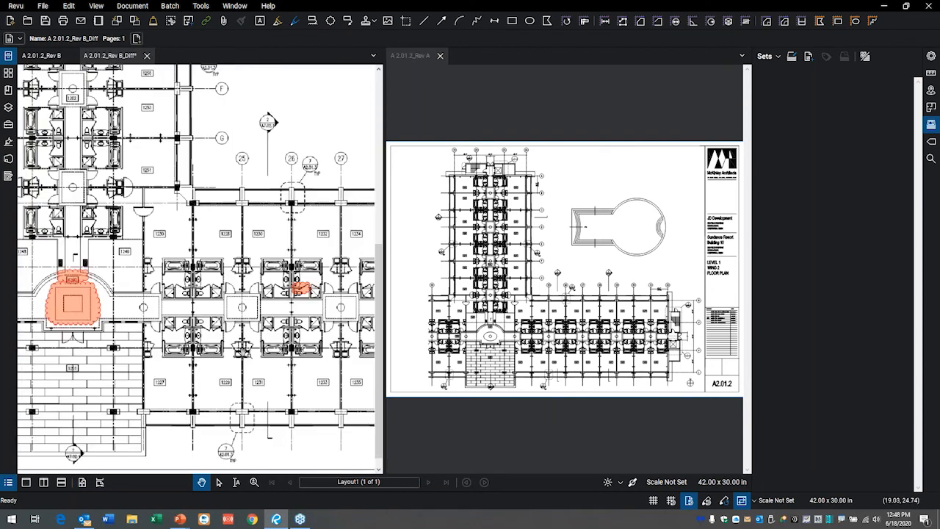
scroll(252, 237, "down", 4)
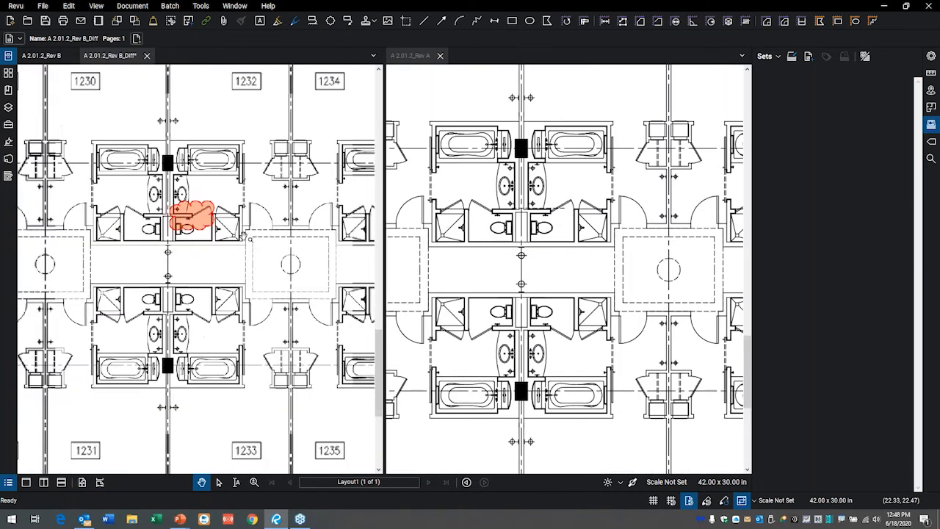
scroll(244, 248, "up", 1)
left_click_drag(242, 248, 123, 245)
scroll(222, 220, "up", 3)
scroll(189, 248, "down", 4)
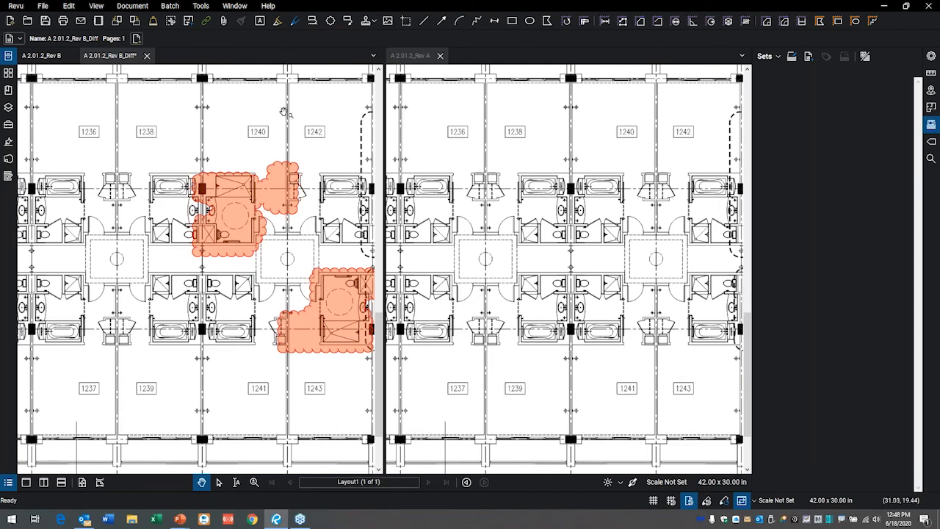
- Close the Rev B difference copy without saving, and close the Rev A and Rev B plans
left_click(147, 56)
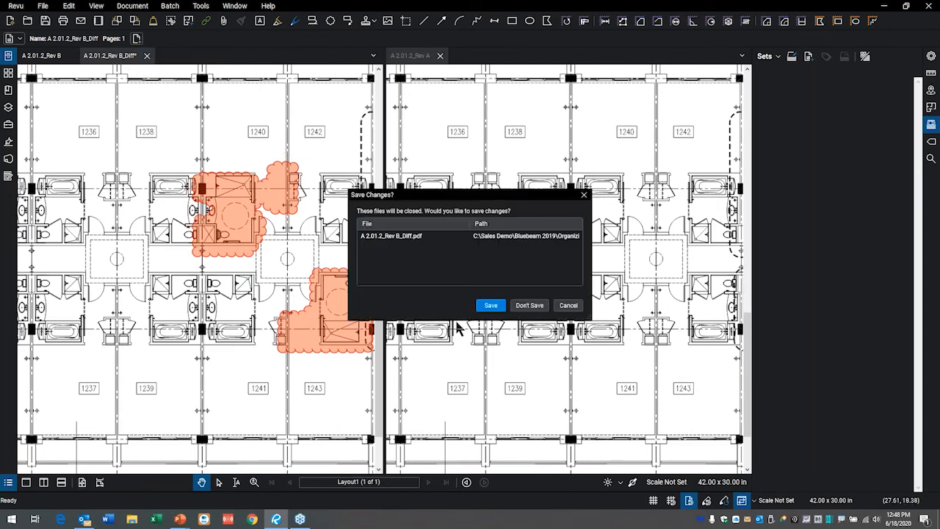
left_click(526, 306)
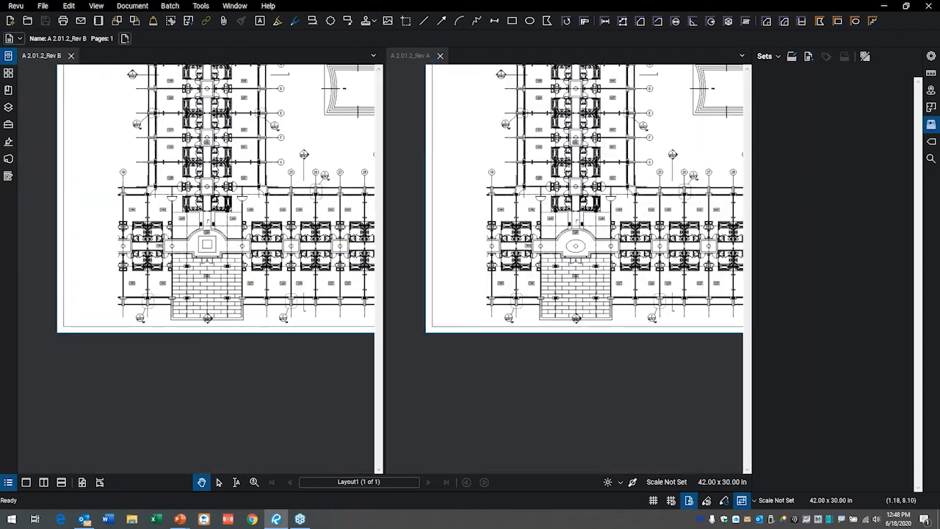
left_click(440, 56)
left_click(125, 39)
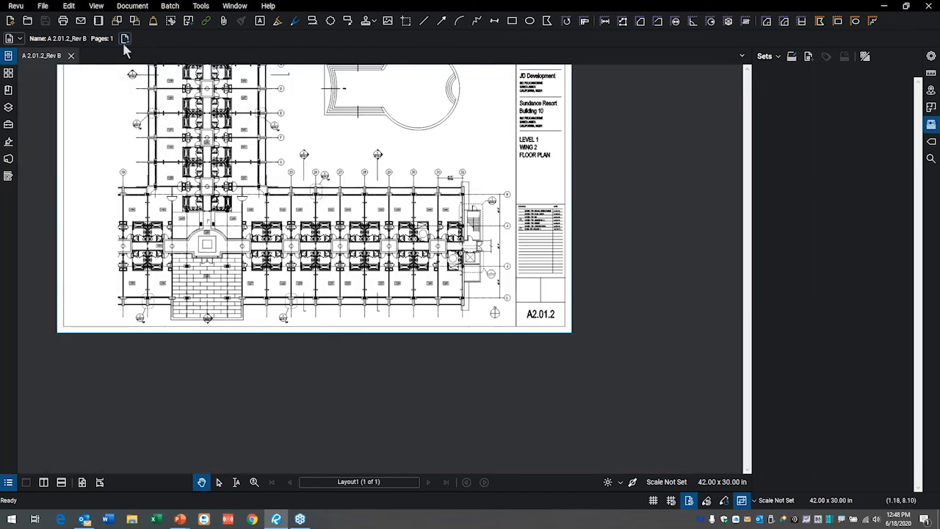
left_click(74, 56)
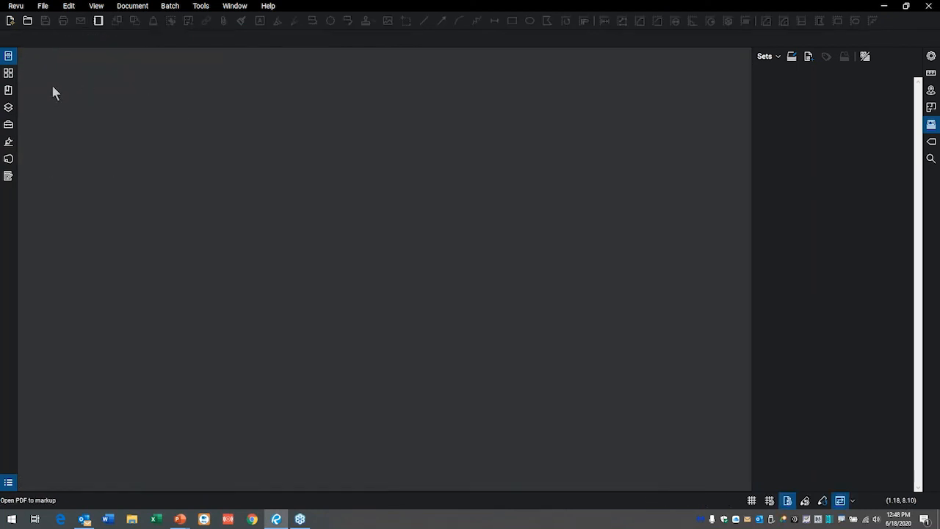
- Show the file list, open Slipsheet_Originals.pdf and Slipsheet_Revision_1.pdf from Organizing Documents, and narrow the list slightly
left_click(8, 62)
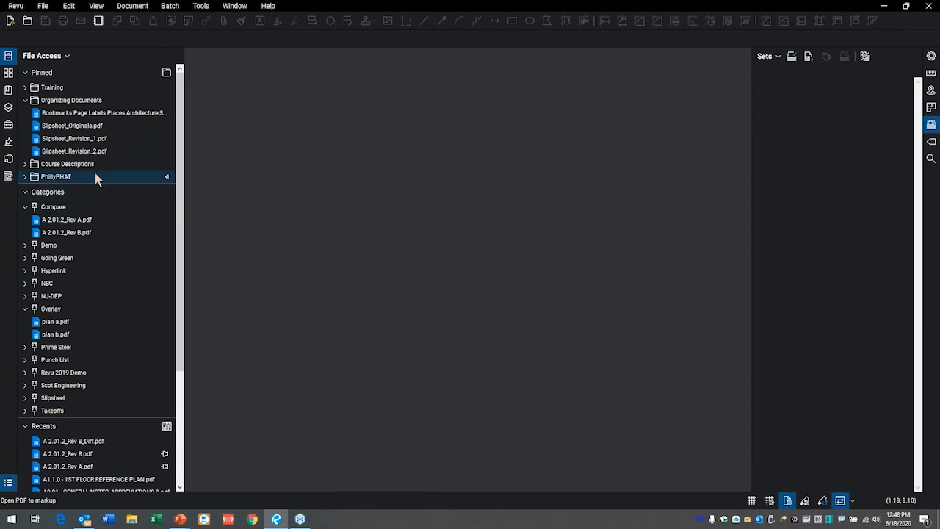
mouse_move(72, 129)
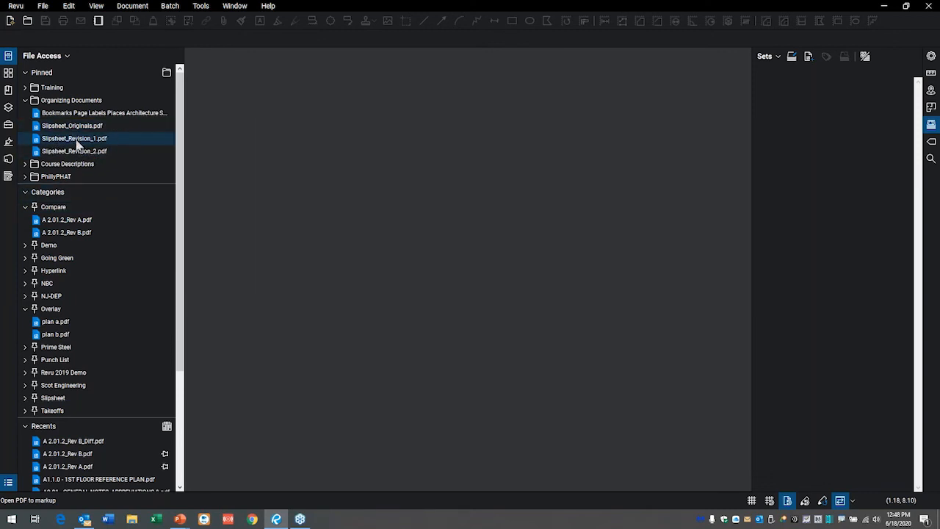
mouse_move(78, 145)
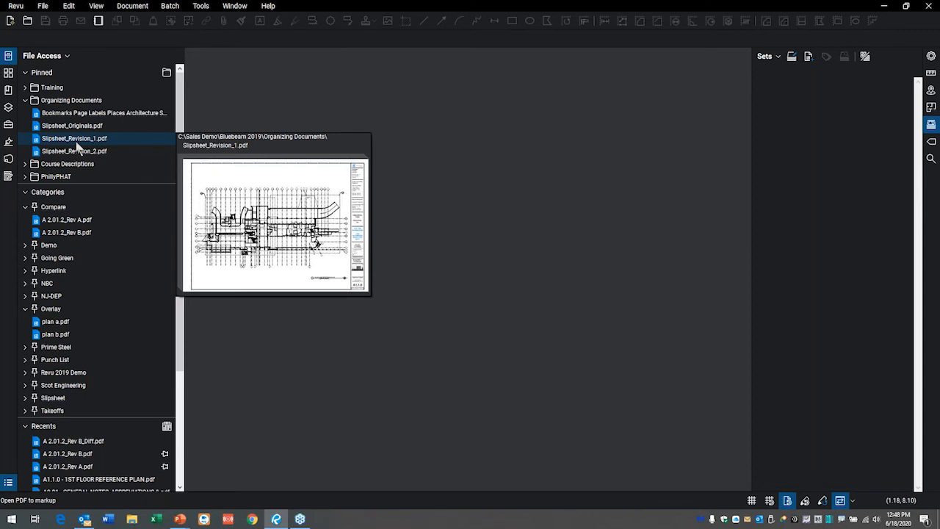
left_click(78, 128)
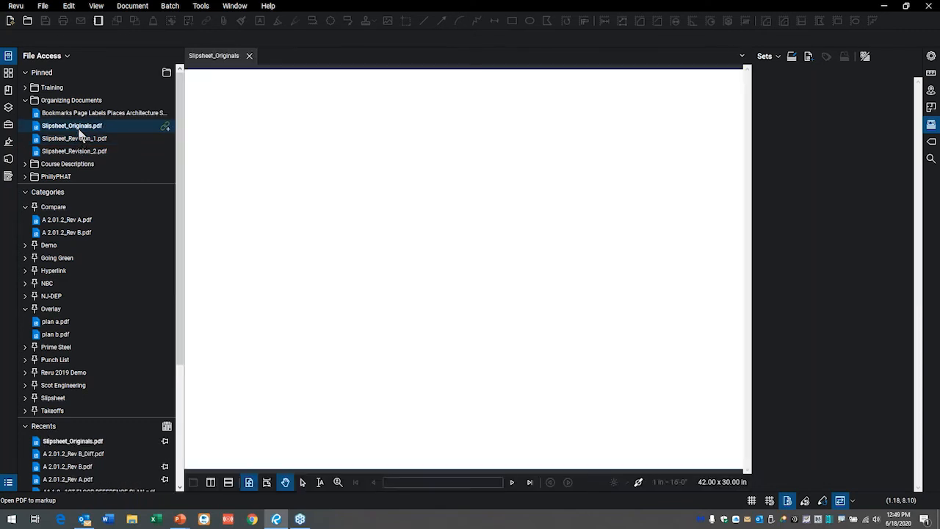
left_click(78, 140)
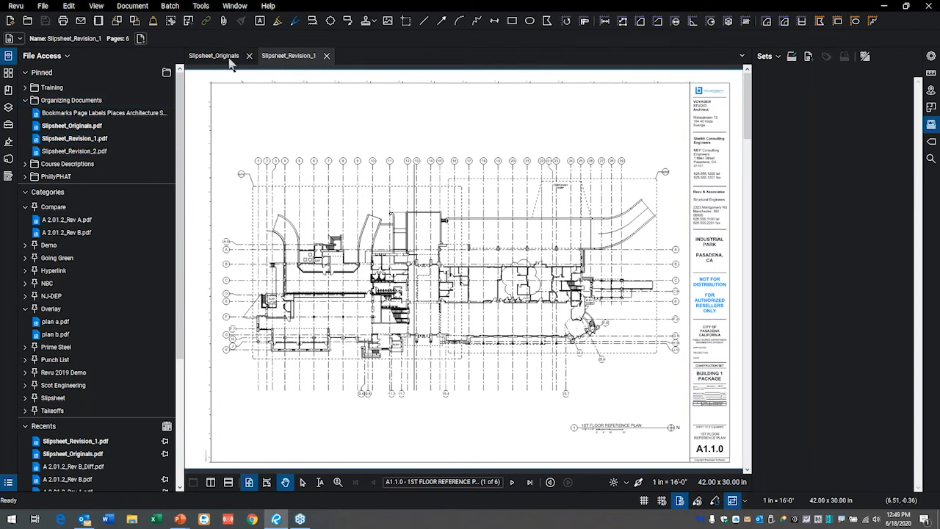
left_click_drag(179, 103, 156, 103)
- Set up a batch document comparison with Slipsheet_Originals.pdf as the only current file and Slipsheet_Revision_1.pdf as the revised file
left_click(171, 6)
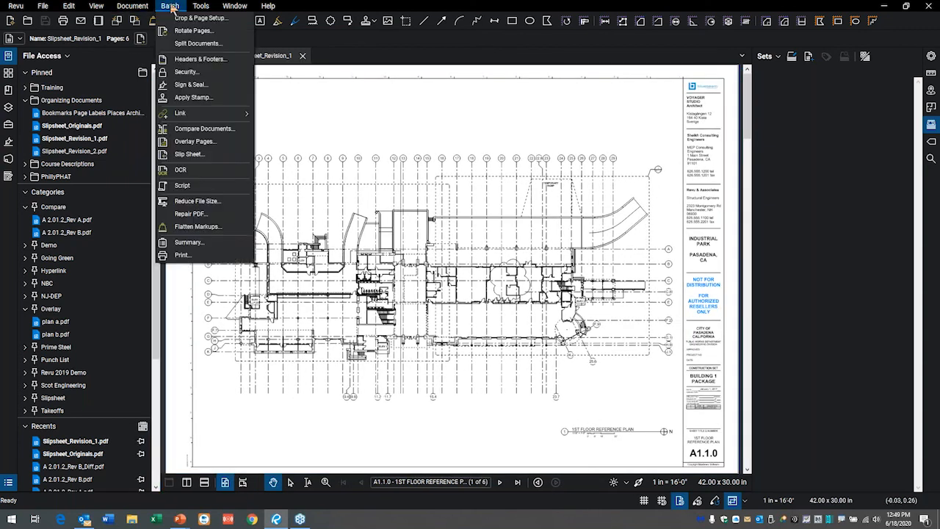
left_click(206, 130)
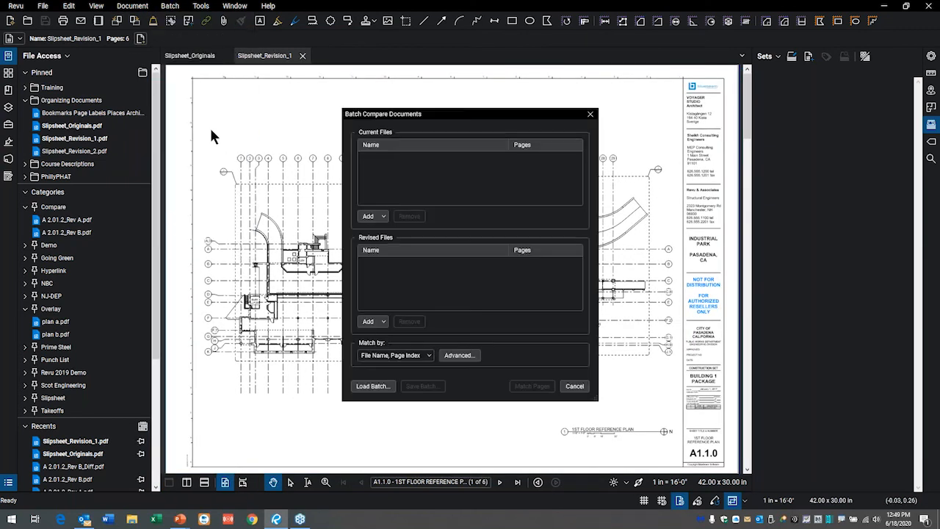
left_click(384, 218)
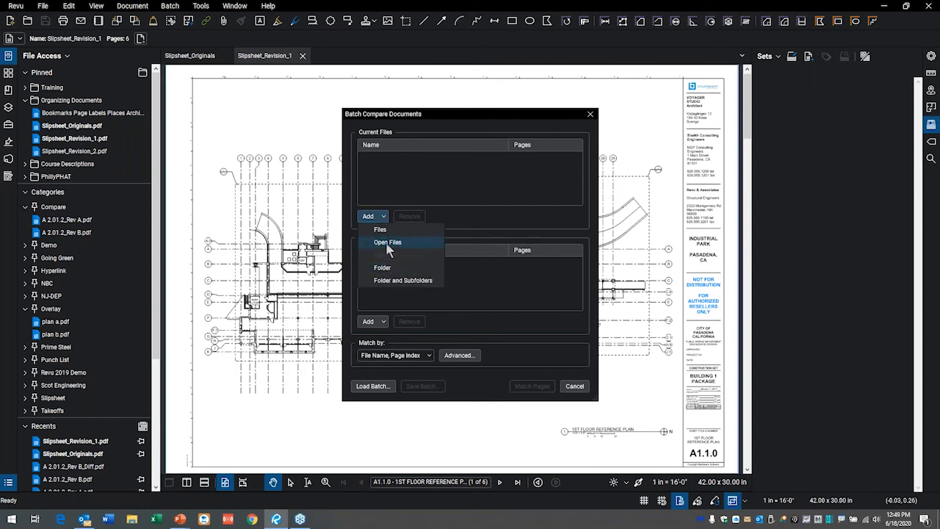
left_click(388, 243)
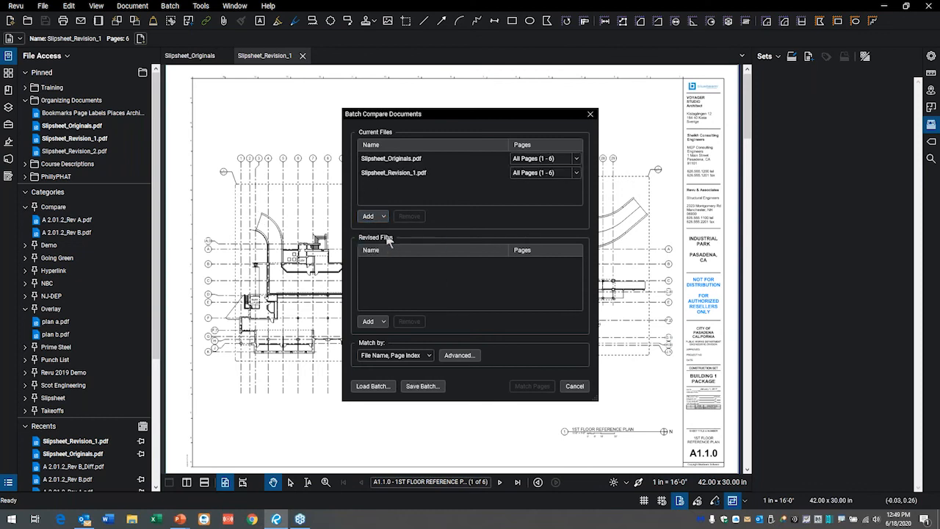
left_click(383, 181)
left_click(409, 217)
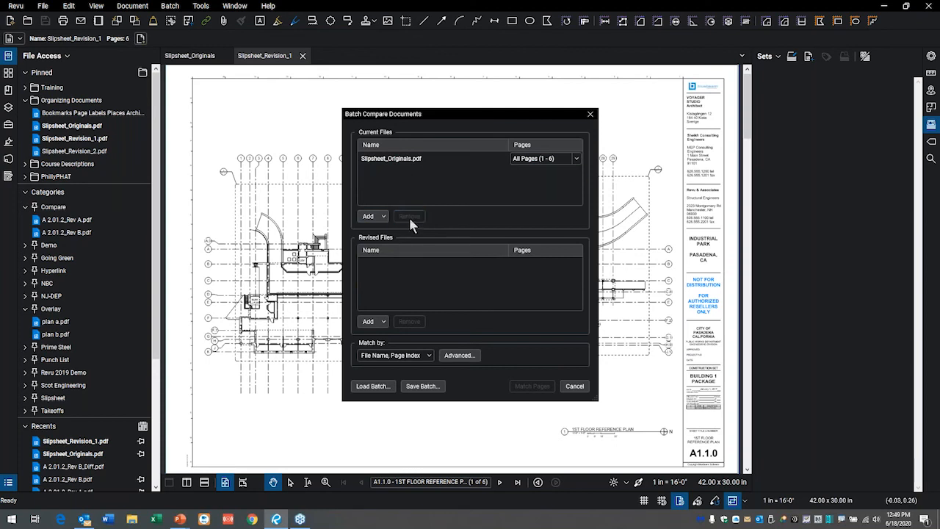
left_click(376, 321)
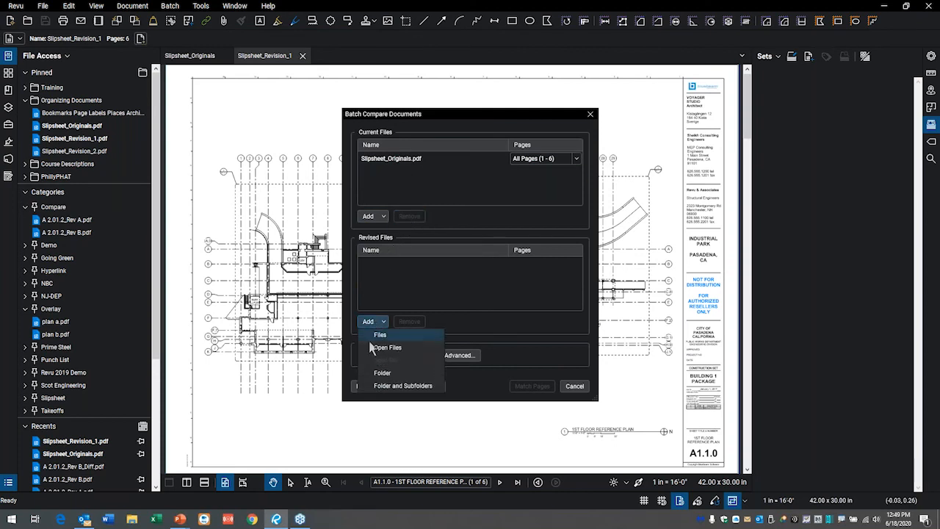
left_click(380, 348)
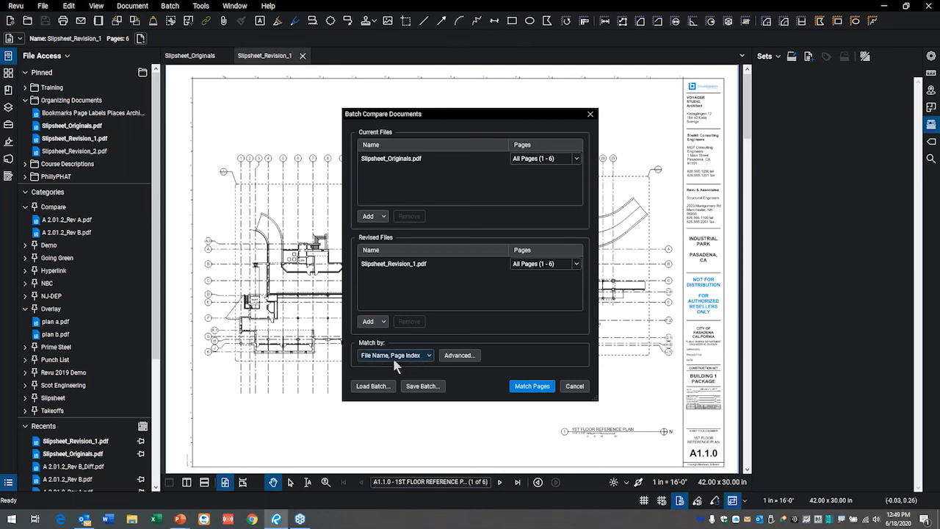
- Match the pages by File Name, Page Index, run the batch comparison, and create the detailed PDF report Batch Summary
left_click(429, 357)
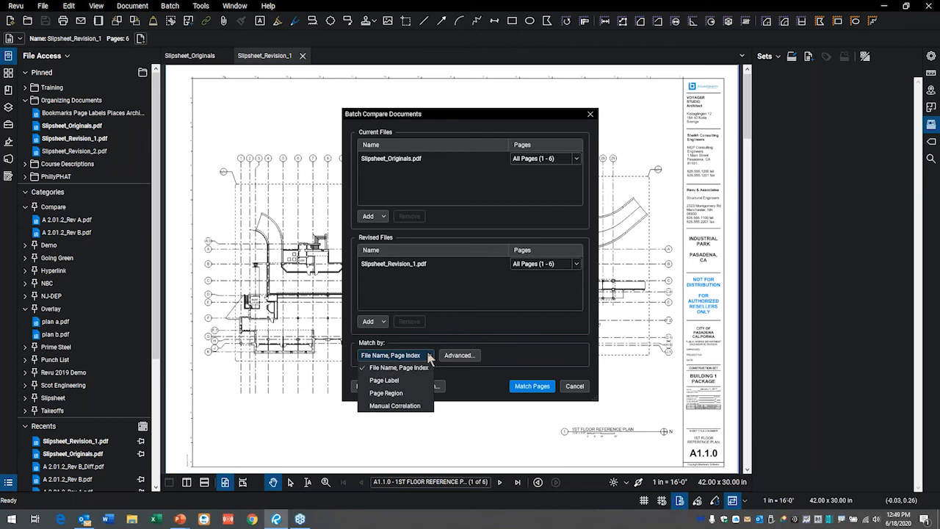
left_click(431, 356)
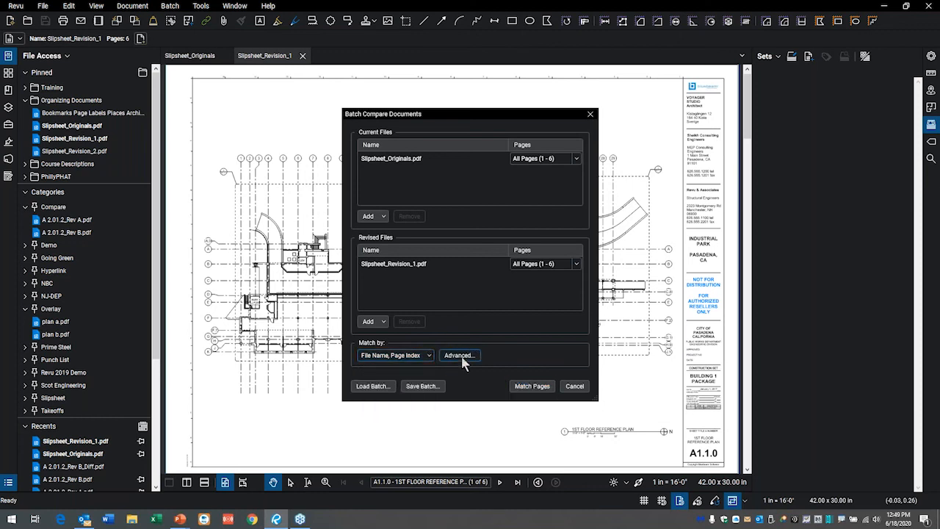
left_click(460, 355)
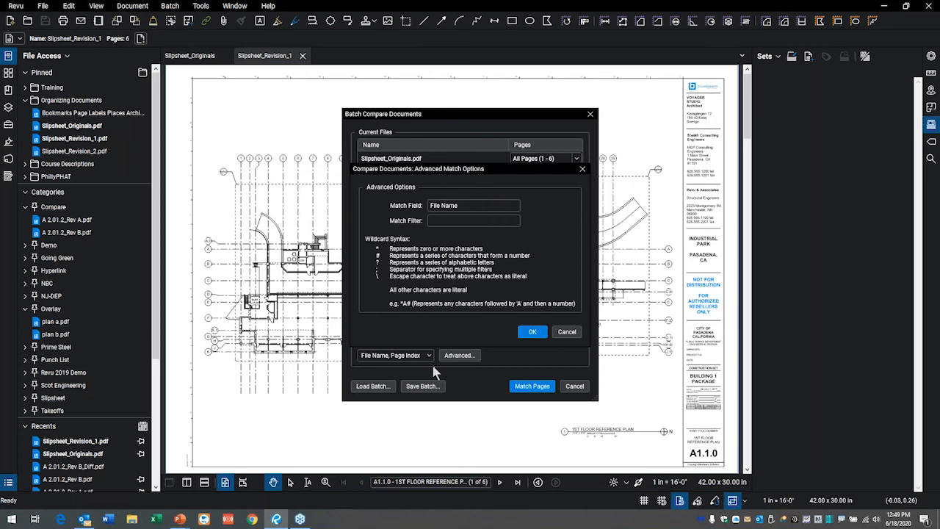
left_click(565, 332)
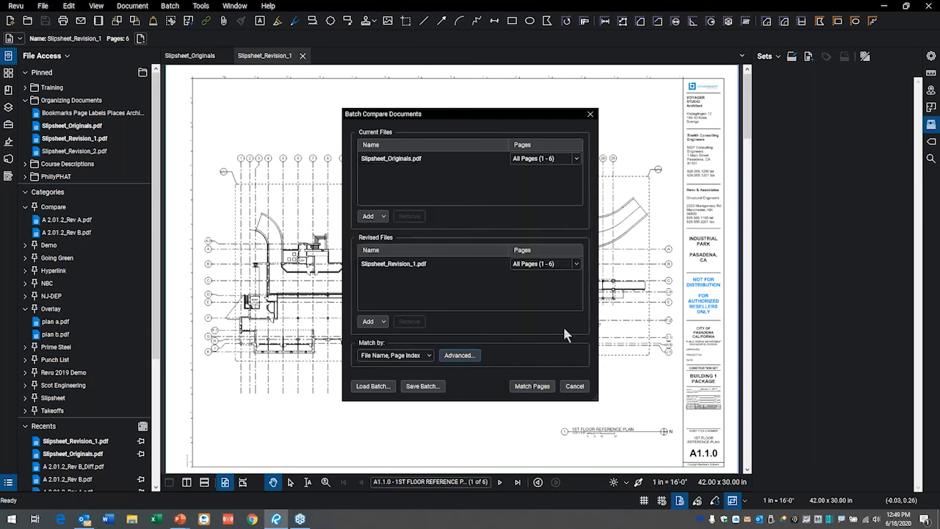
left_click(529, 386)
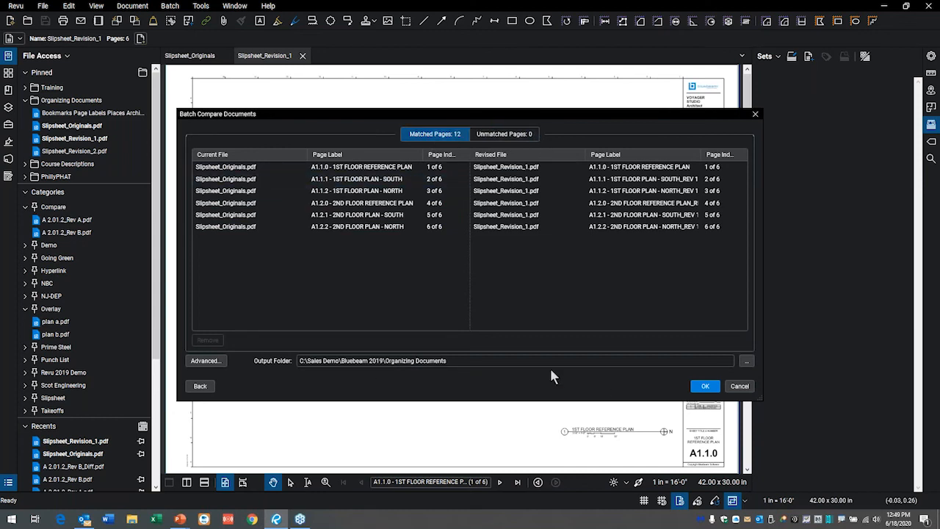
left_click(717, 388)
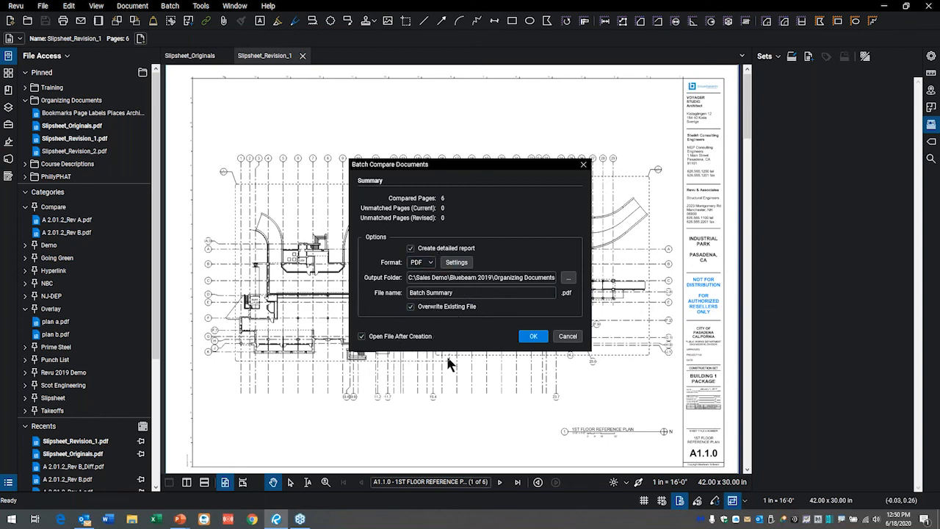
left_click(533, 337)
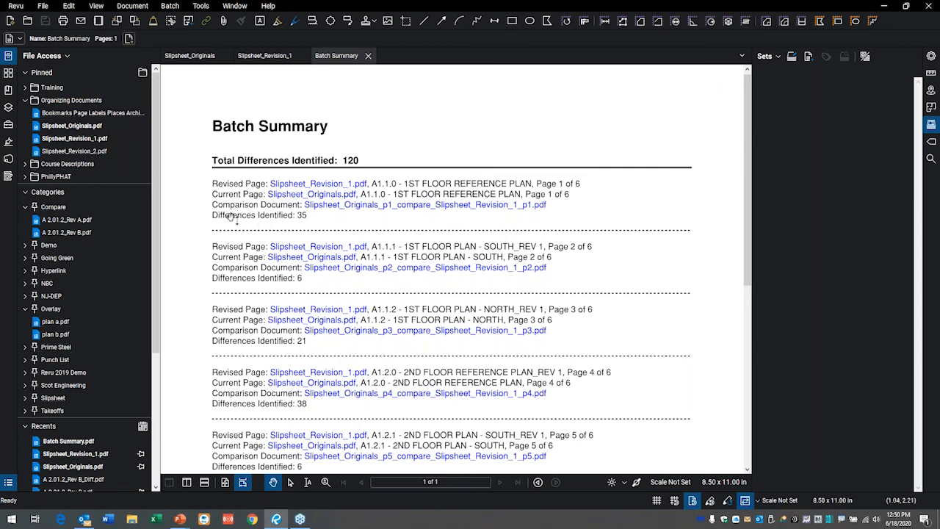
- View the page 1 comparison document linked in the Batch Summary report, and close it
left_click(429, 205)
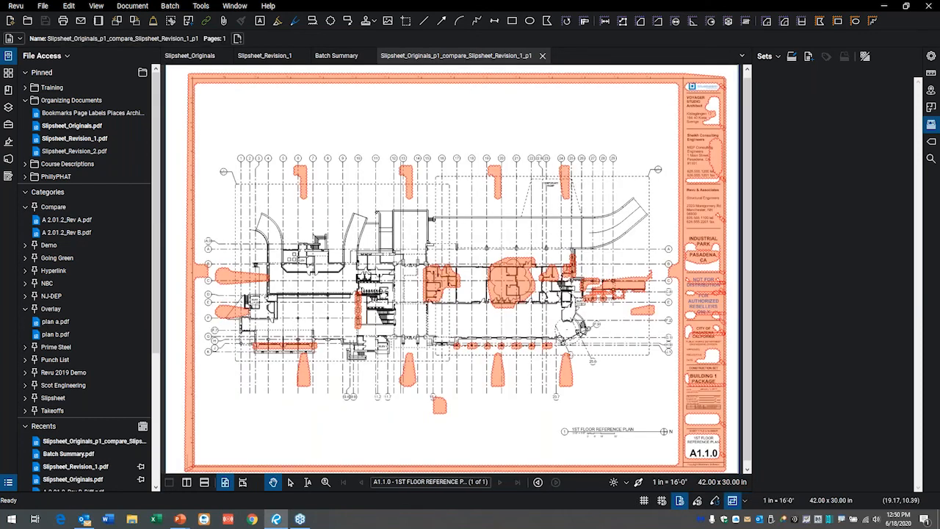
left_click(542, 56)
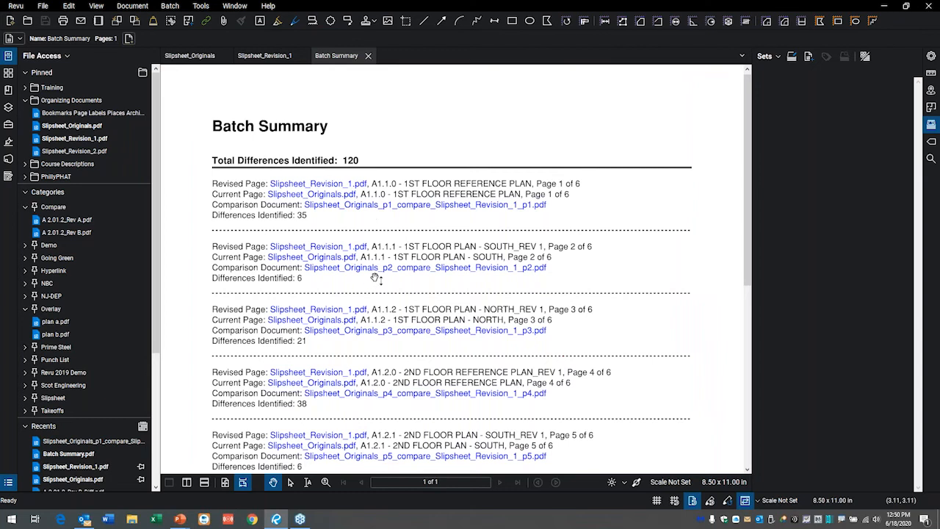
- View the page 2 comparison document linked in the Batch Summary, and the page 1 to 6 comparison PDFs in File Explorer's Organizing Documents folder
left_click(402, 269)
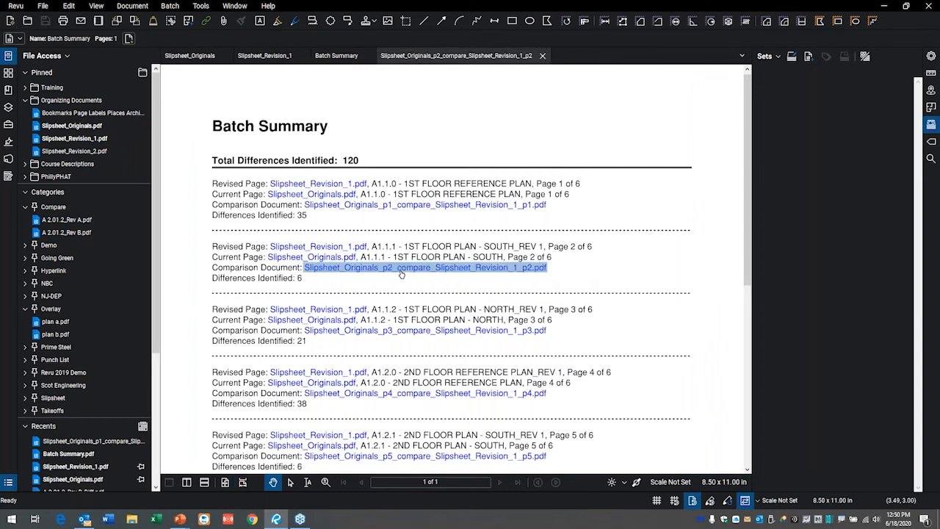
left_click(542, 57)
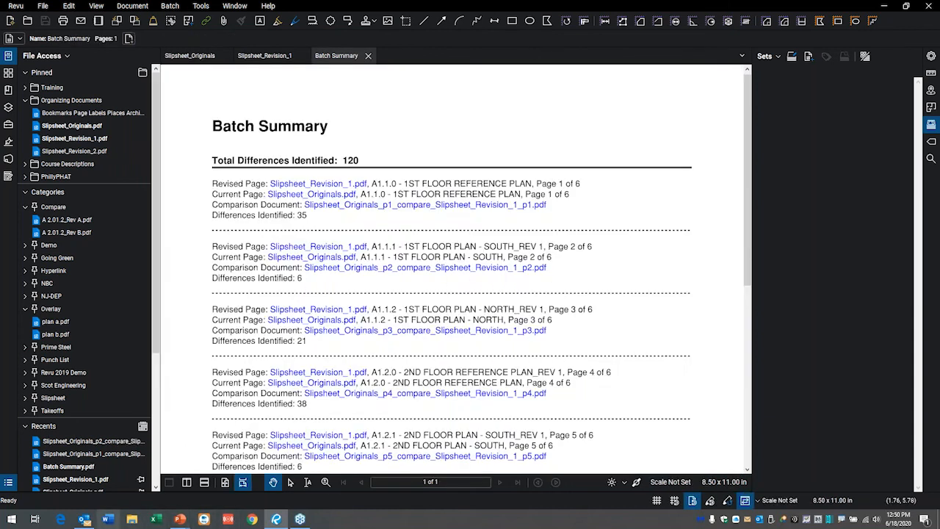
left_click(133, 519)
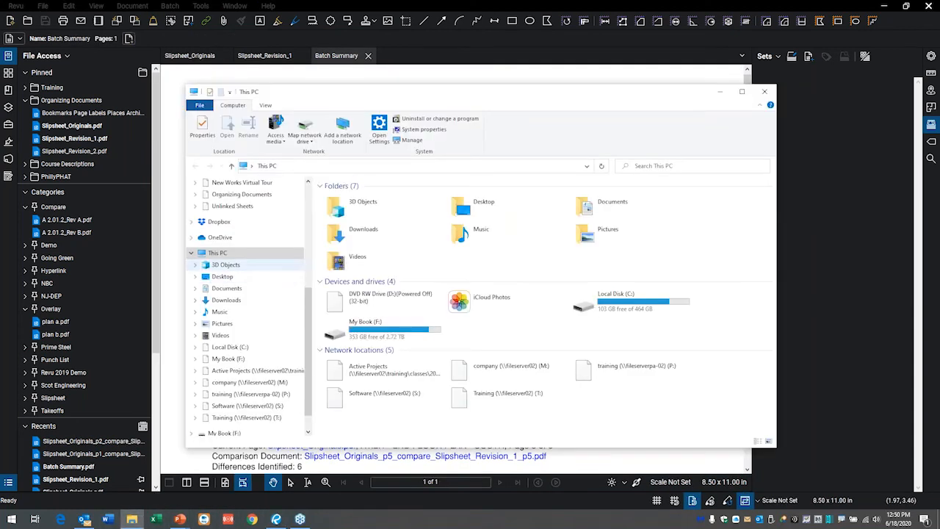
scroll(236, 222, "up", 4)
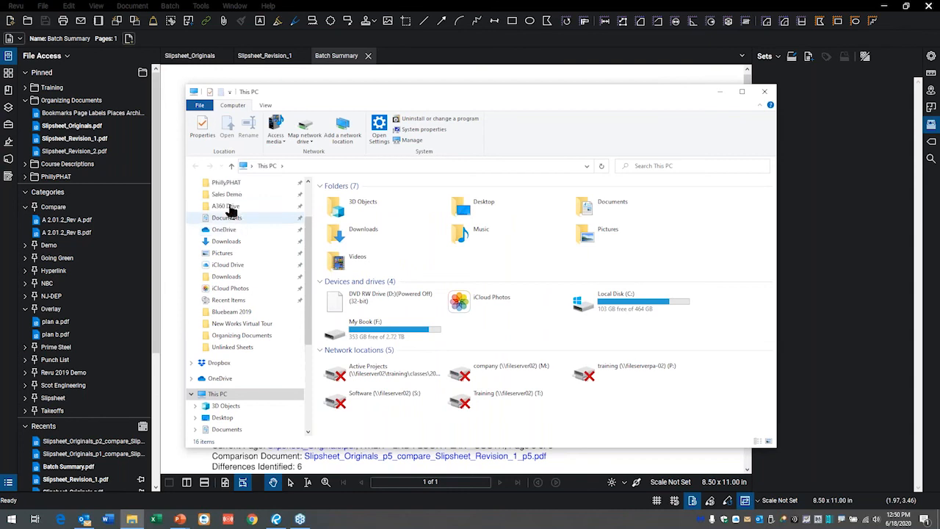
left_click(246, 338)
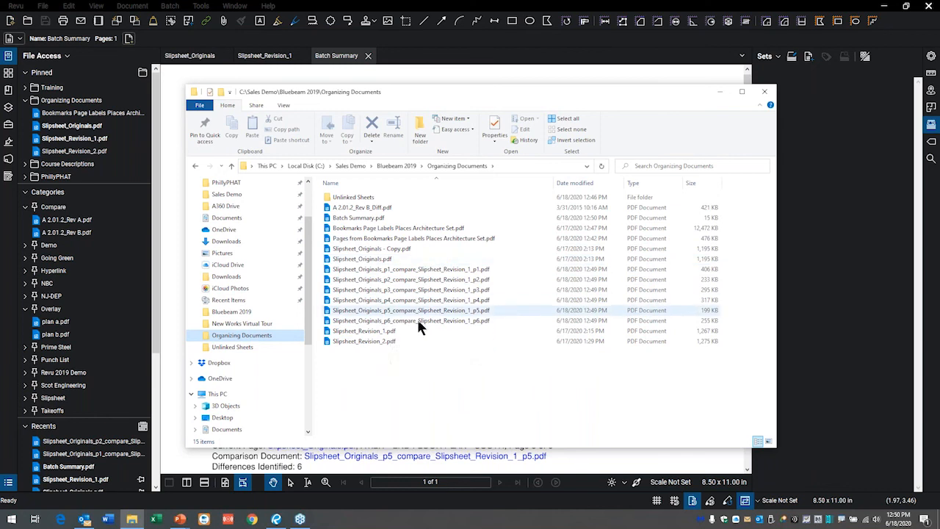
left_click(457, 270)
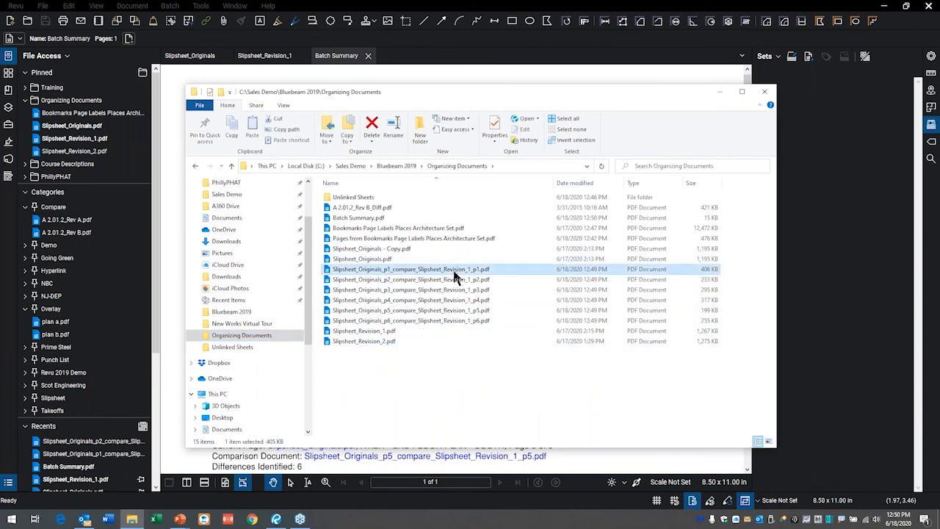
left_click(445, 321, "shift")
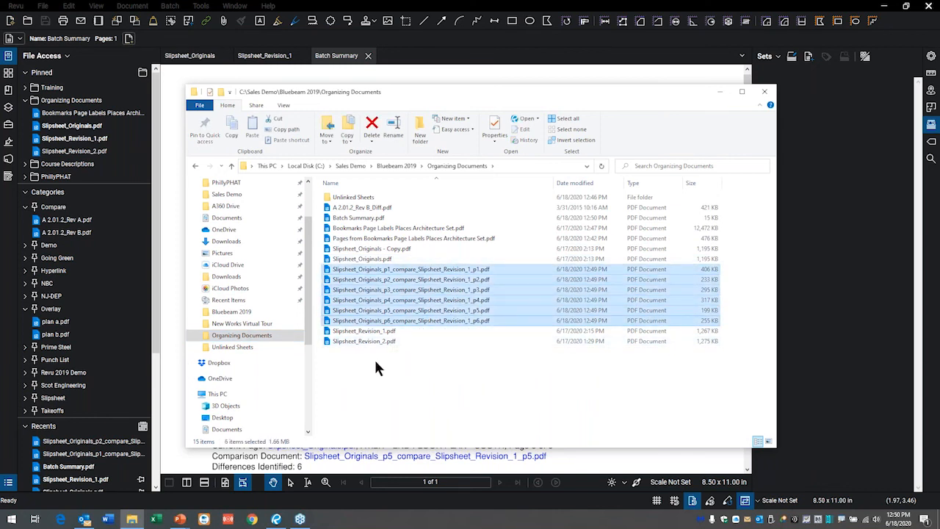
left_click(765, 95)
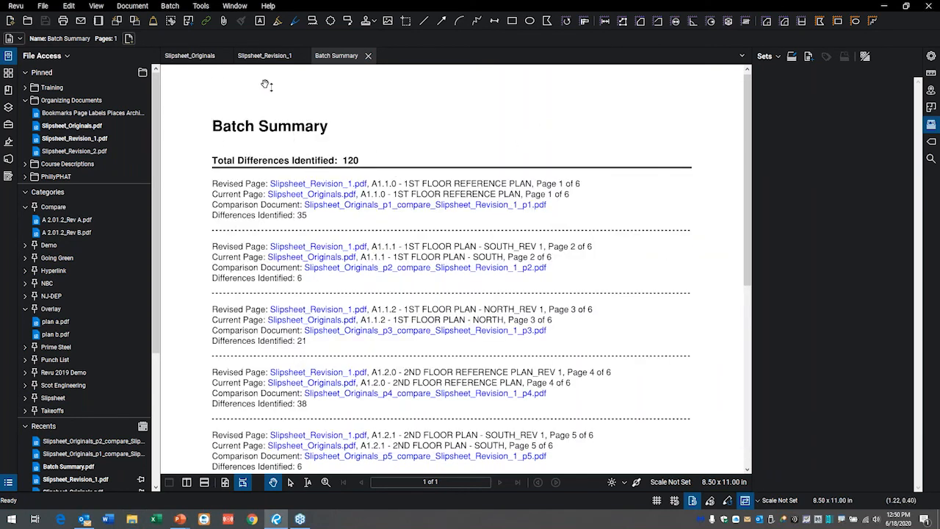
- Close the Batch Summary, Slipsheet_Revision_1 and Slipsheet_Originals documents
left_click(369, 56)
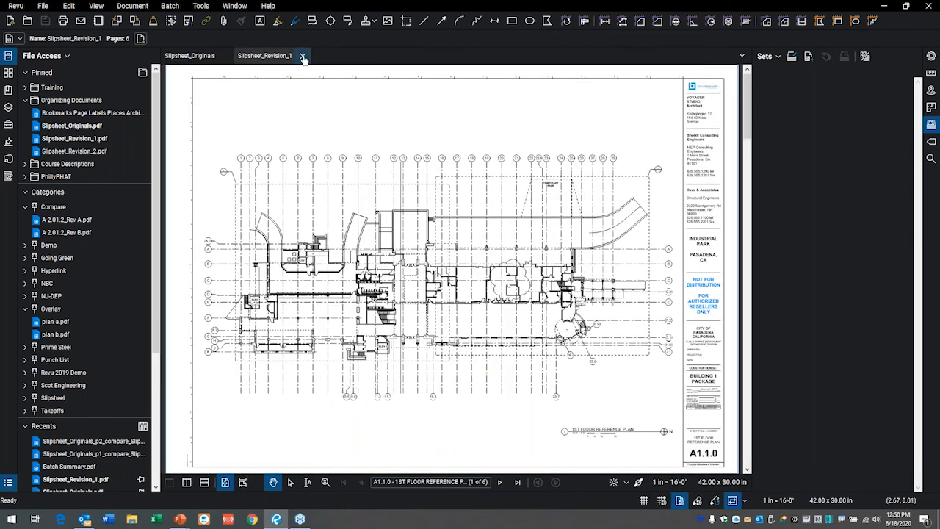
left_click(303, 58)
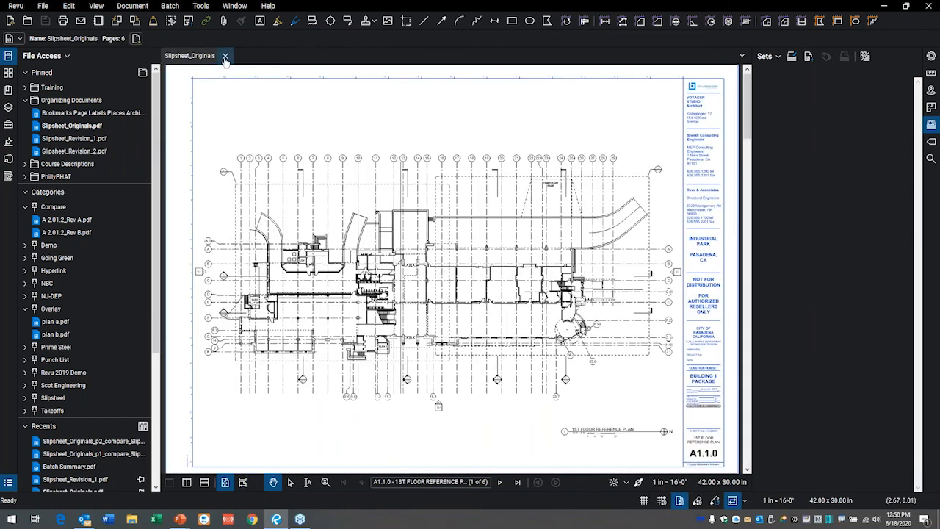
left_click(225, 58)
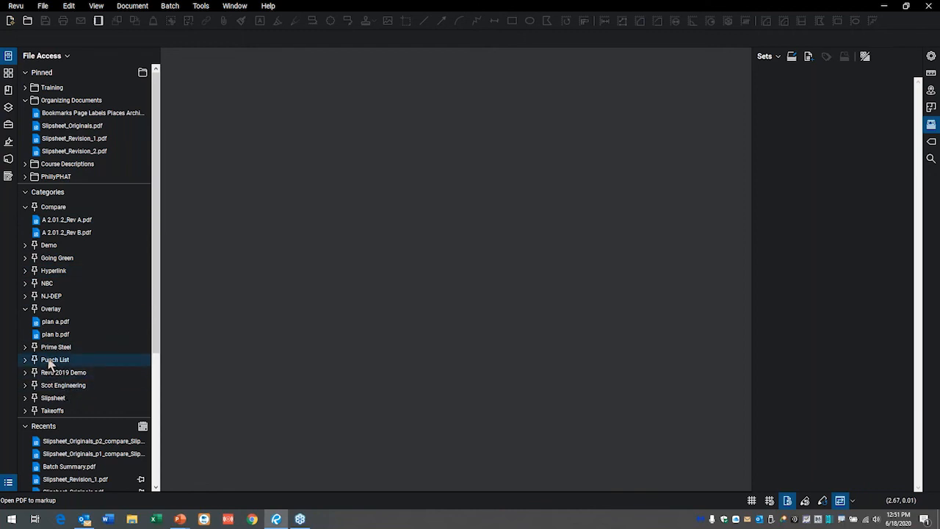
- Open plan a.pdf and plan b.pdf from the Overlay category and create a page overlay with plan a ordered above plan b
left_click(59, 323)
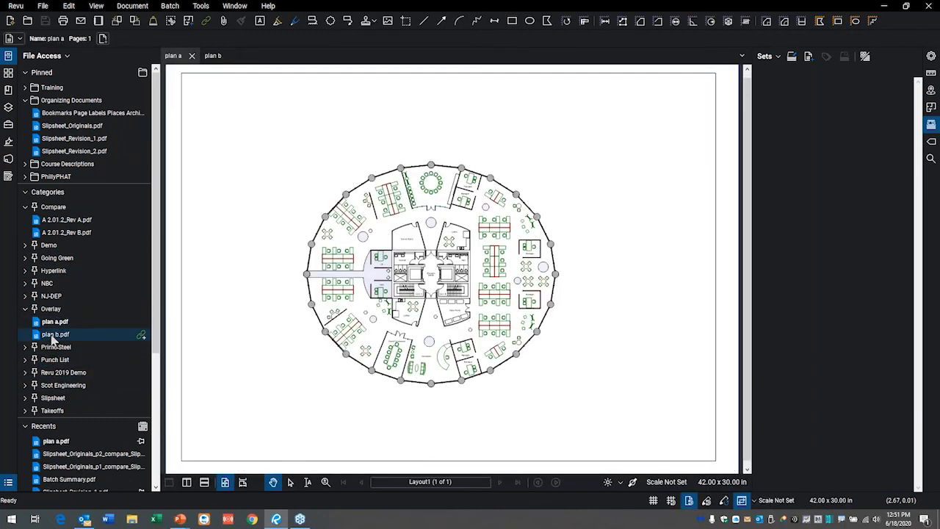
left_click(53, 334)
left_click(145, 8)
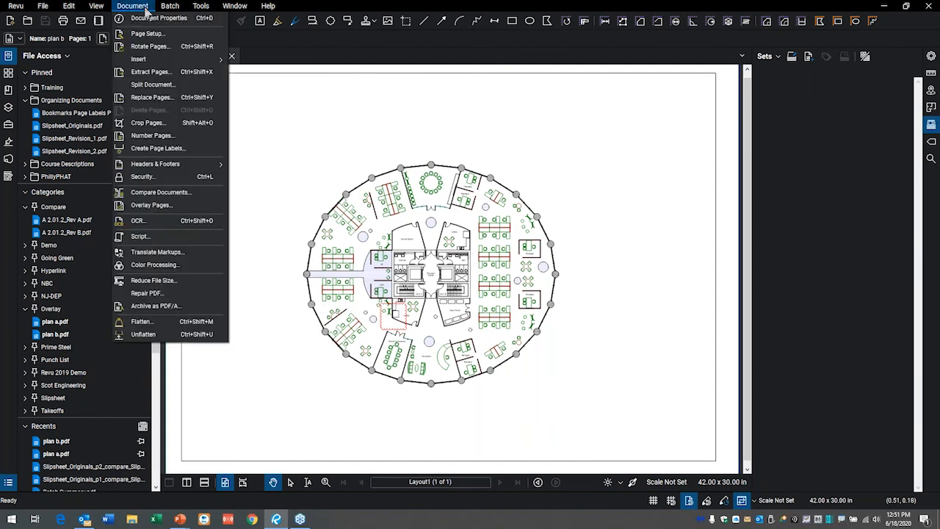
left_click(158, 212)
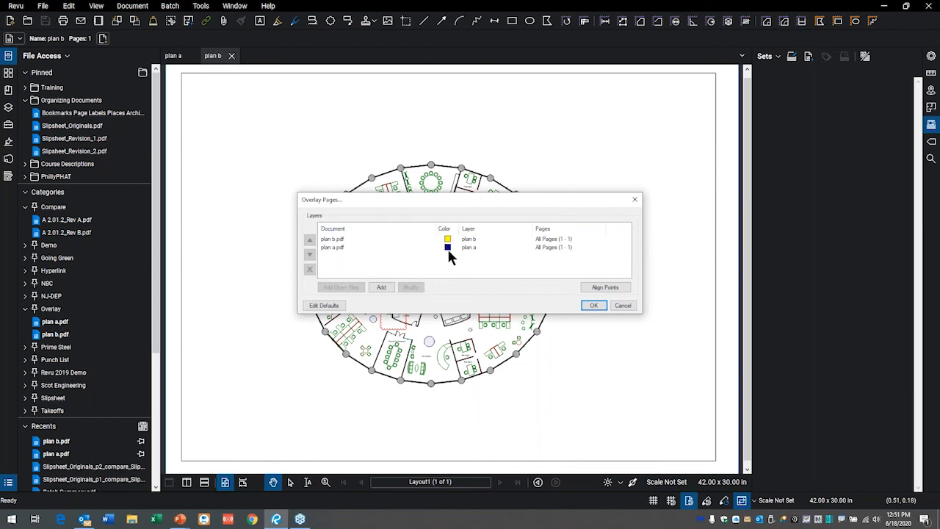
left_click(332, 247)
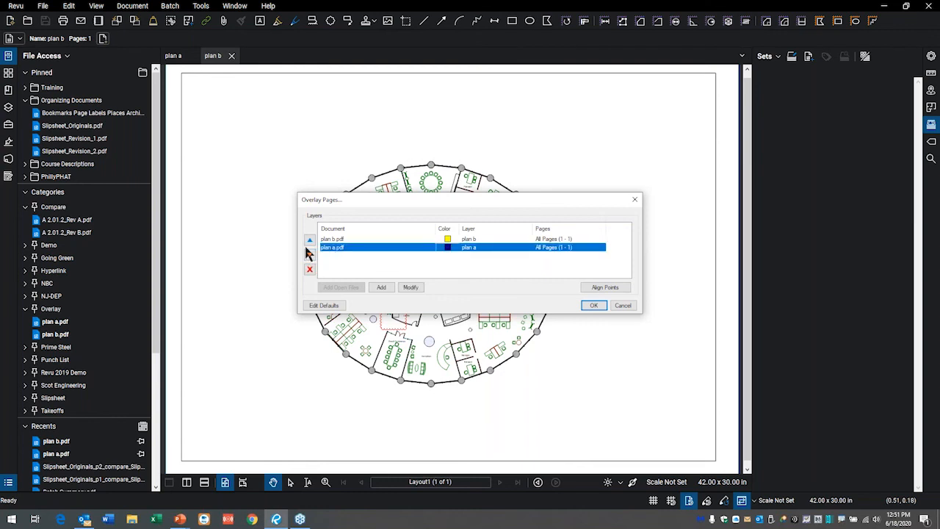
left_click(309, 241)
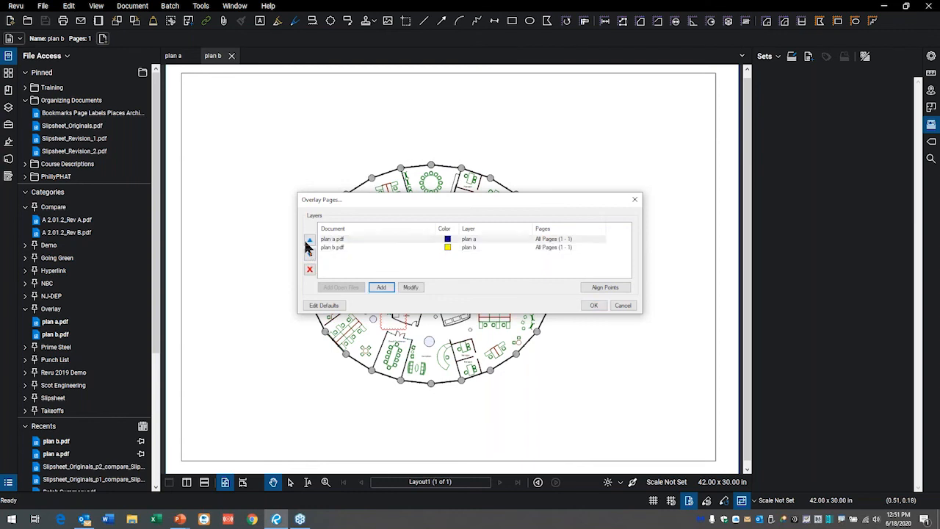
left_click(593, 304)
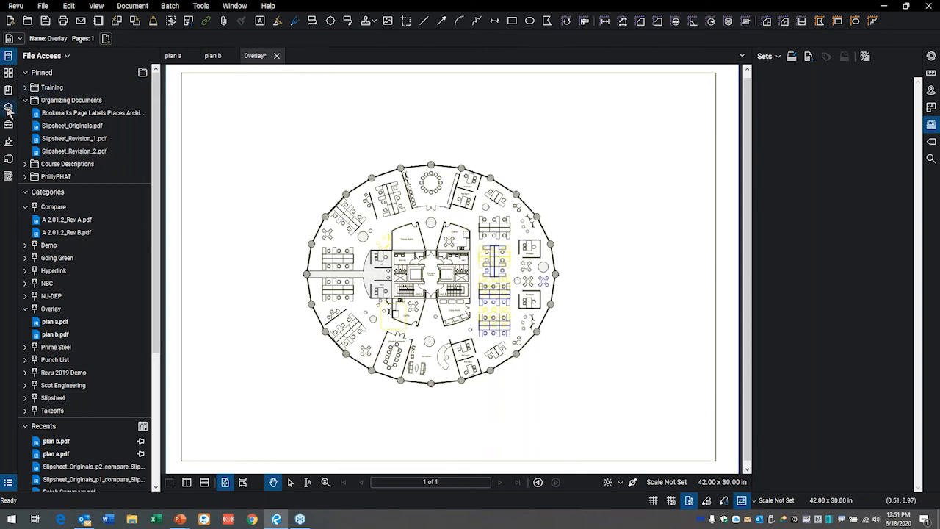
- Show the overlay's layers, and toggle the visibility of plan b and plan a off and on to view each plan separately
left_click(9, 107)
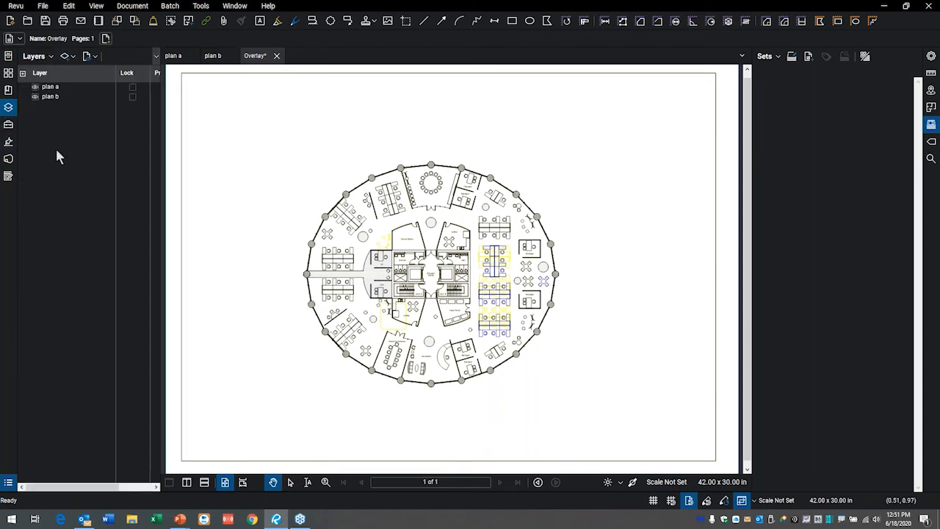
left_click(51, 89)
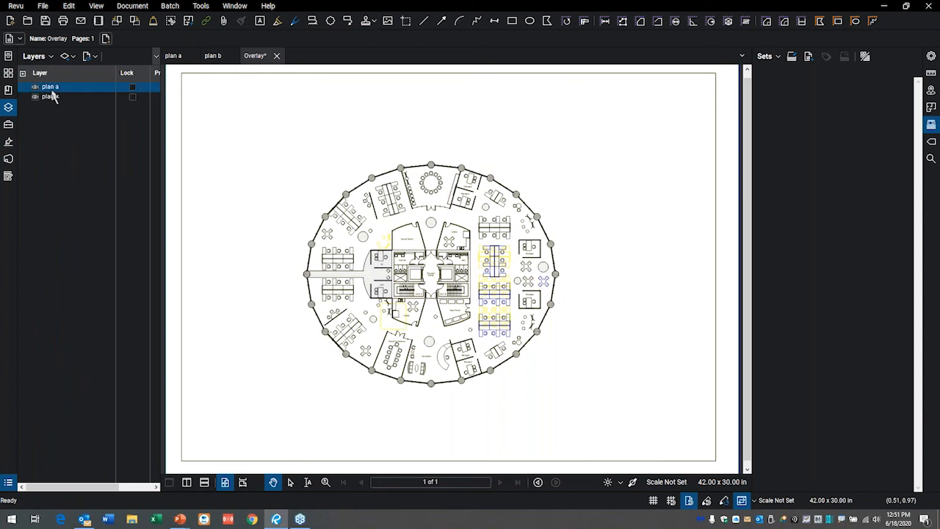
left_click(32, 96)
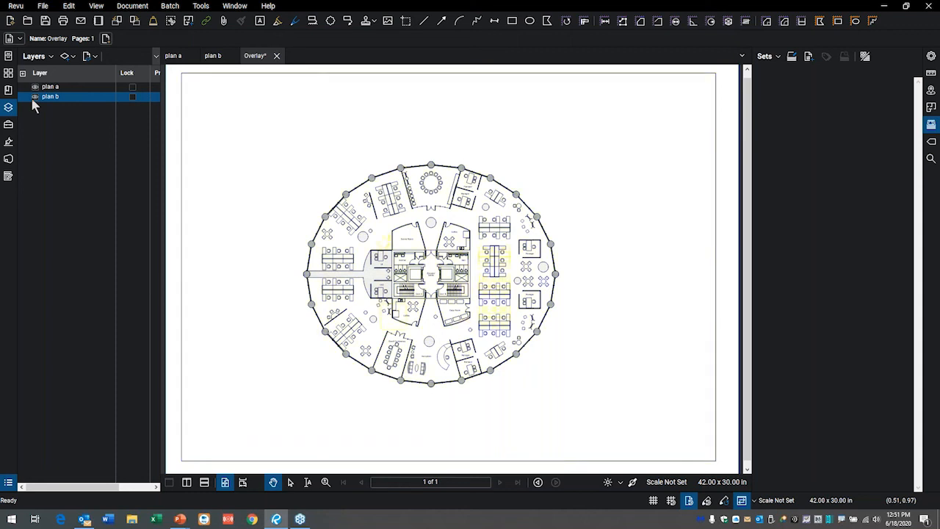
left_click(34, 96)
left_click(36, 87)
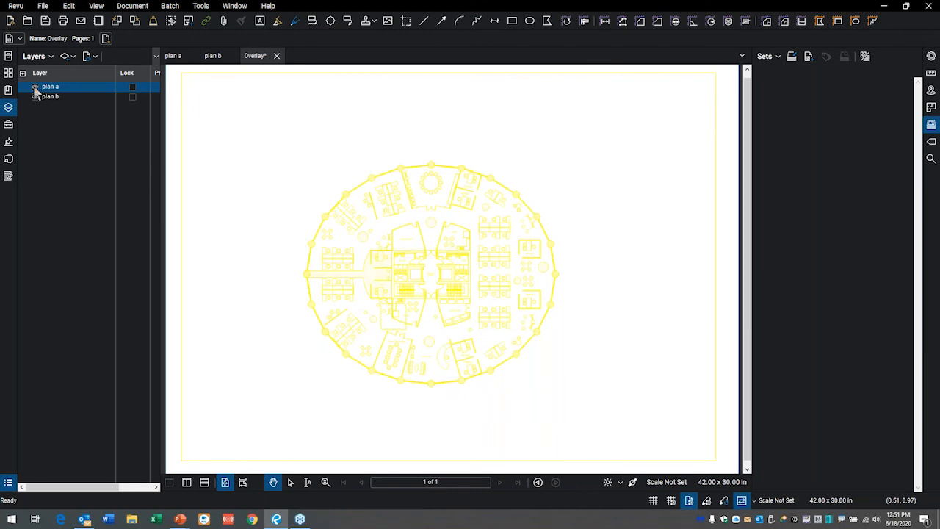
left_click(34, 87)
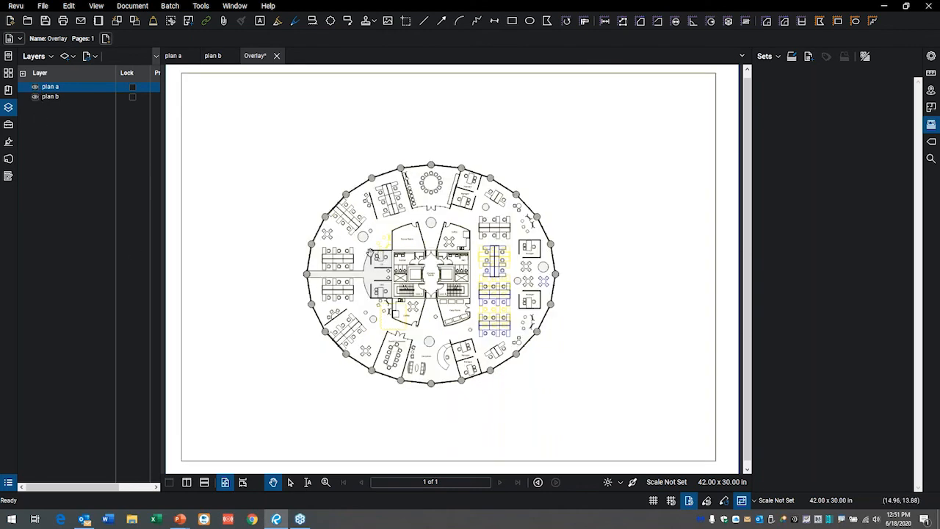
- Examine the coloured differences in the overlay near the Server Room, the Manager office and the adjacent workstations
scroll(410, 245, "up", 4)
scroll(410, 245, "up", 2)
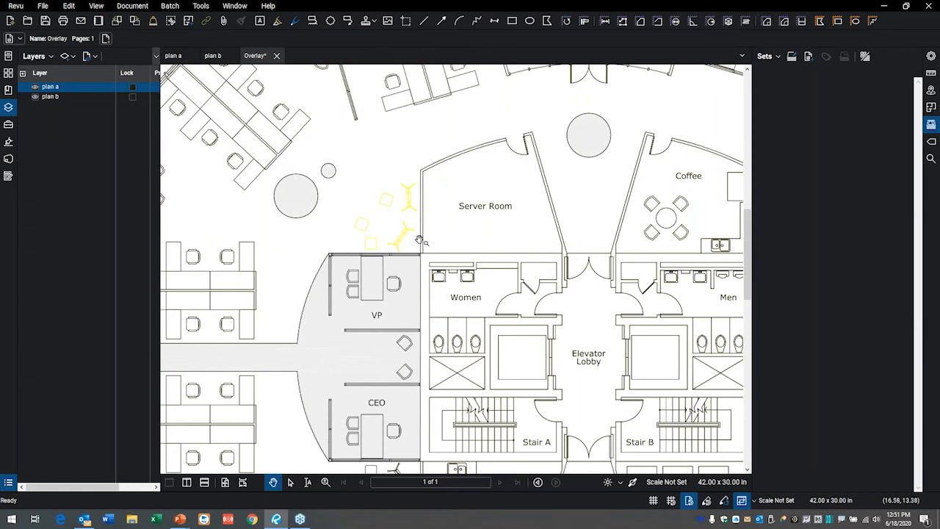
scroll(416, 235, "up", 2)
scroll(416, 233, "down", 1)
scroll(542, 243, "down", 4)
left_click_drag(606, 258, 297, 210)
scroll(556, 327, "up", 5)
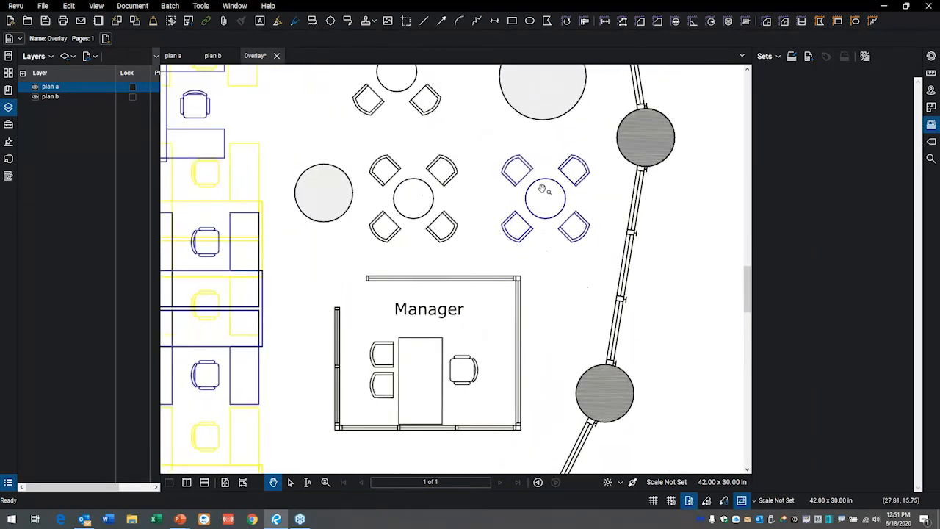
left_click_drag(327, 236, 562, 247)
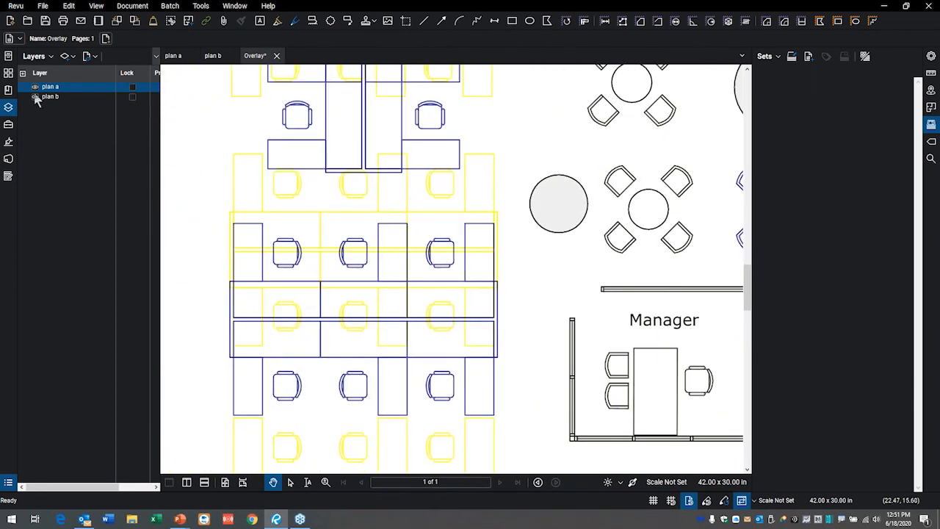
- Close the overlay without saving it, close plan b and plan a, and hide the layer list
left_click(276, 55)
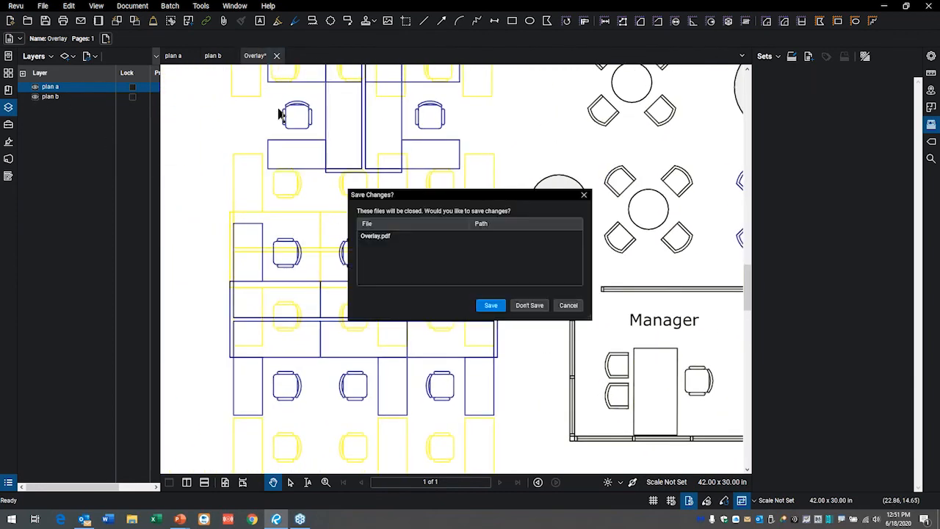
left_click(533, 306)
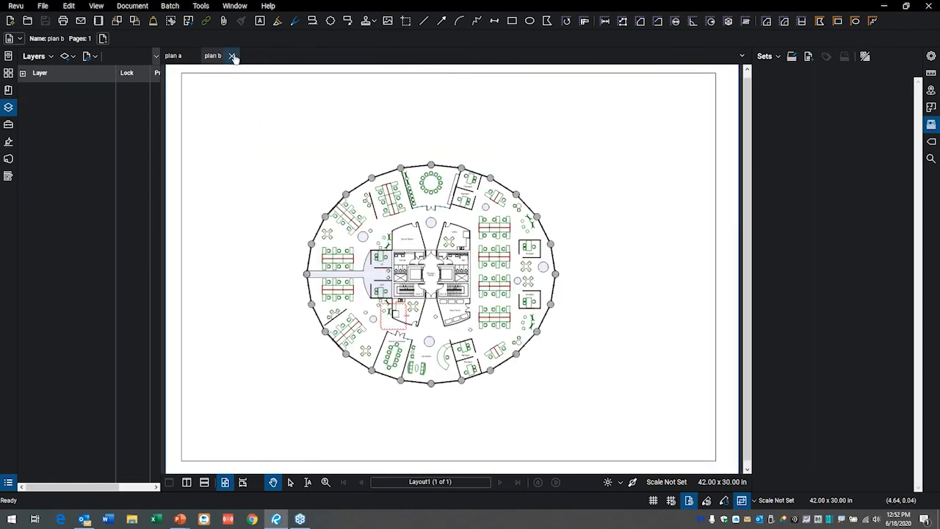
left_click(233, 57)
left_click(193, 56)
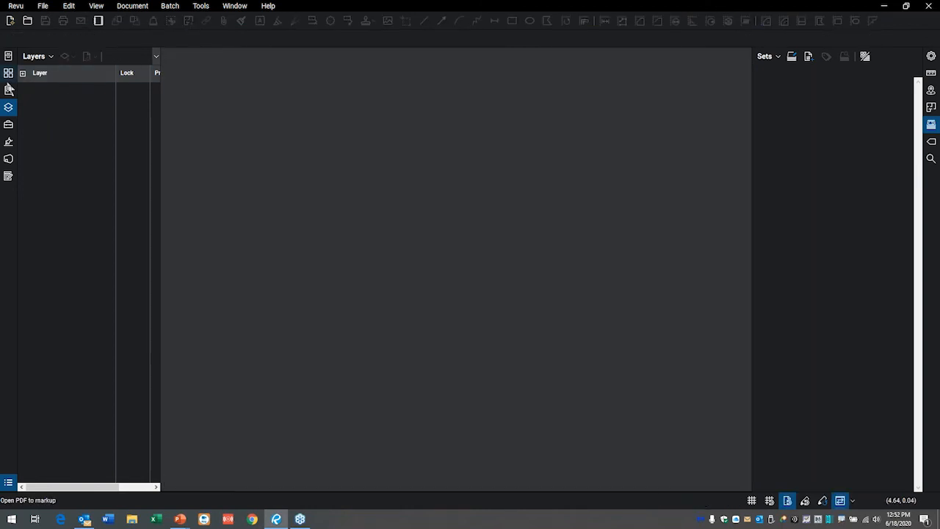
left_click(8, 108)
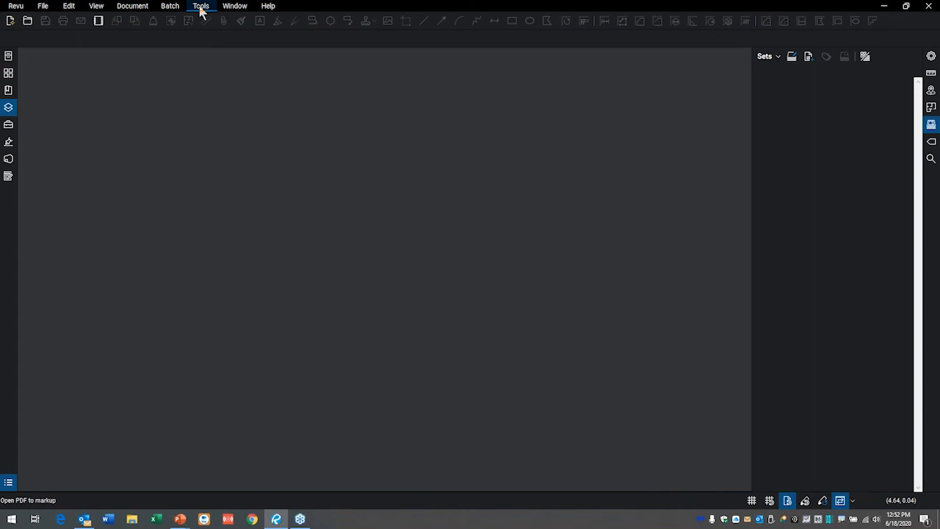
- Start a batch page overlay and add Slipsheet_Originals.pdf from the Organizing Documents folder as the current file
left_click(175, 8)
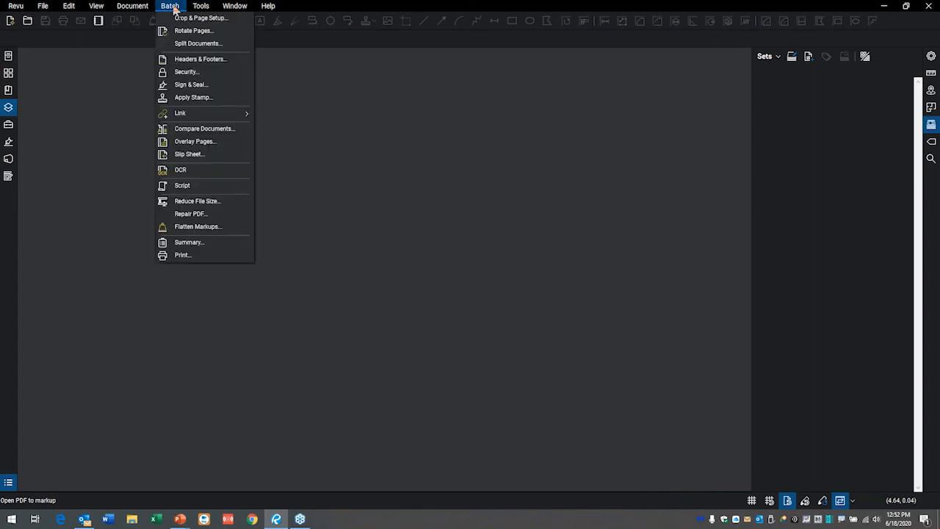
left_click(220, 141)
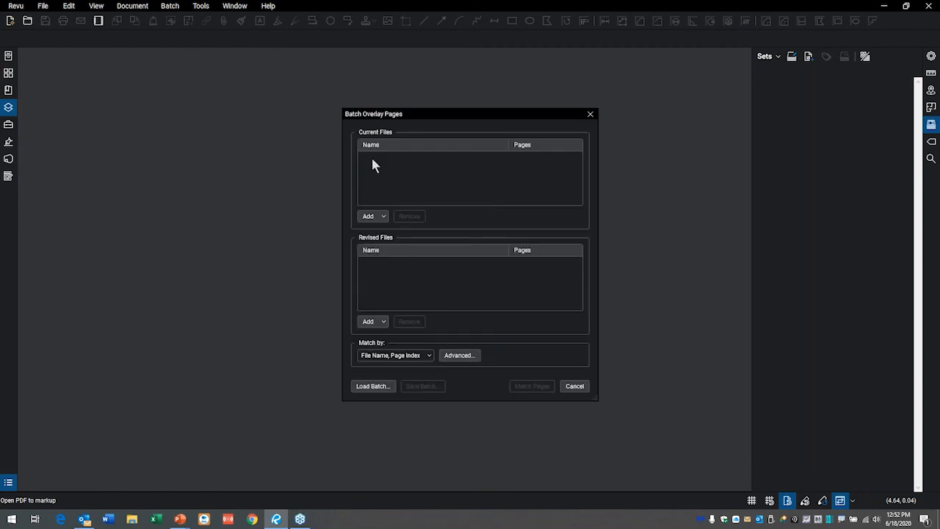
left_click(384, 217)
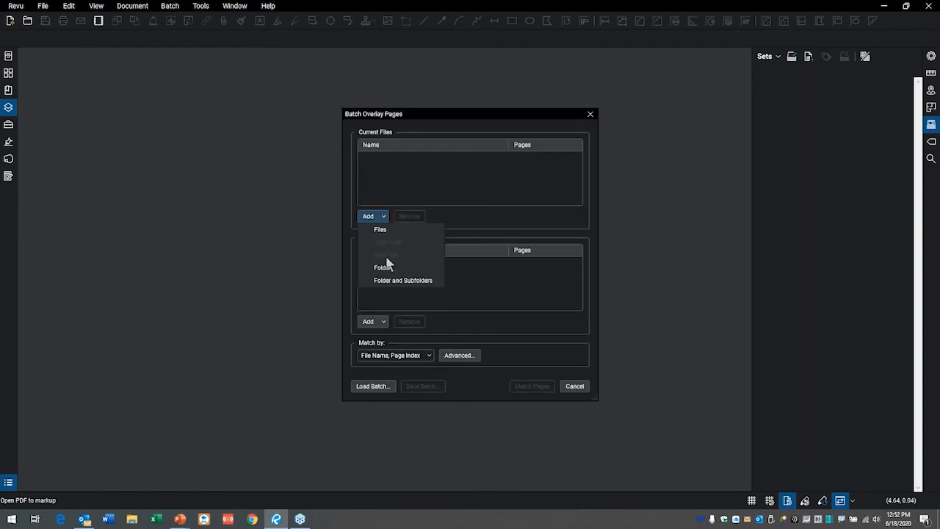
left_click(377, 230)
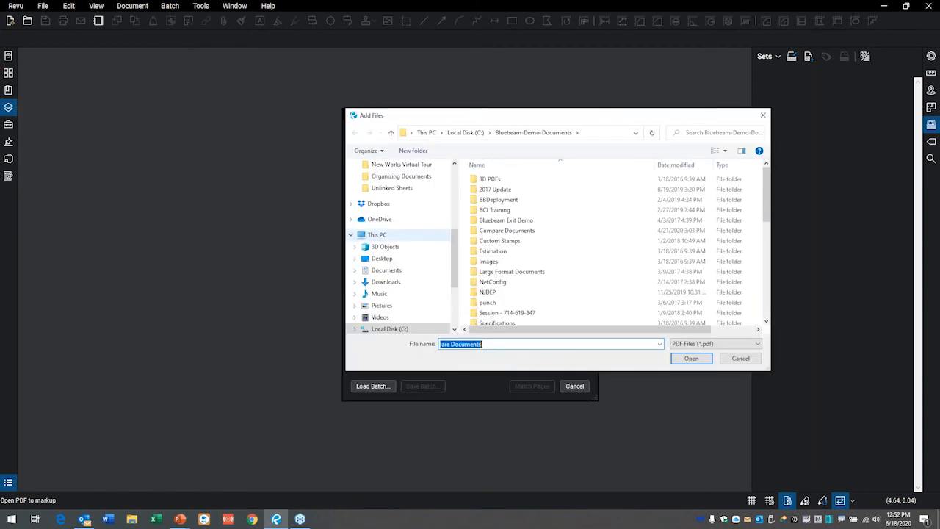
left_click(390, 177)
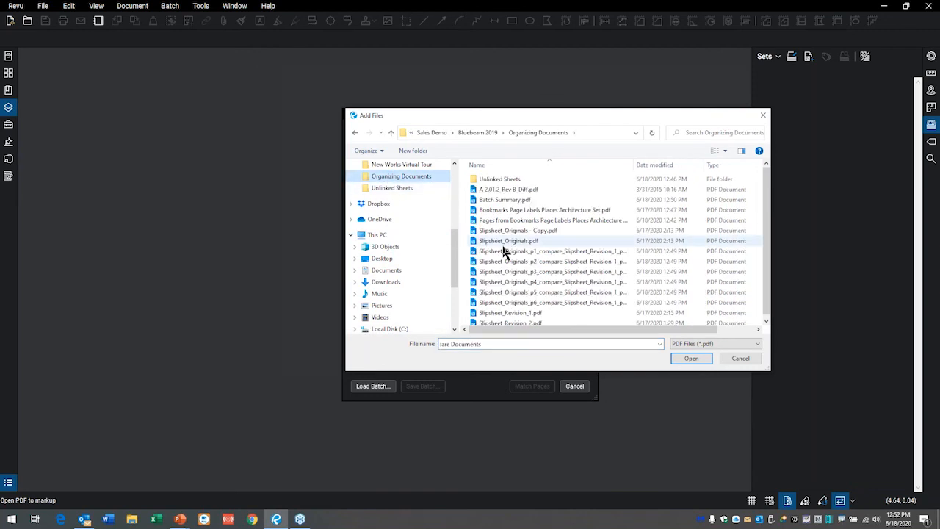
left_click(528, 242)
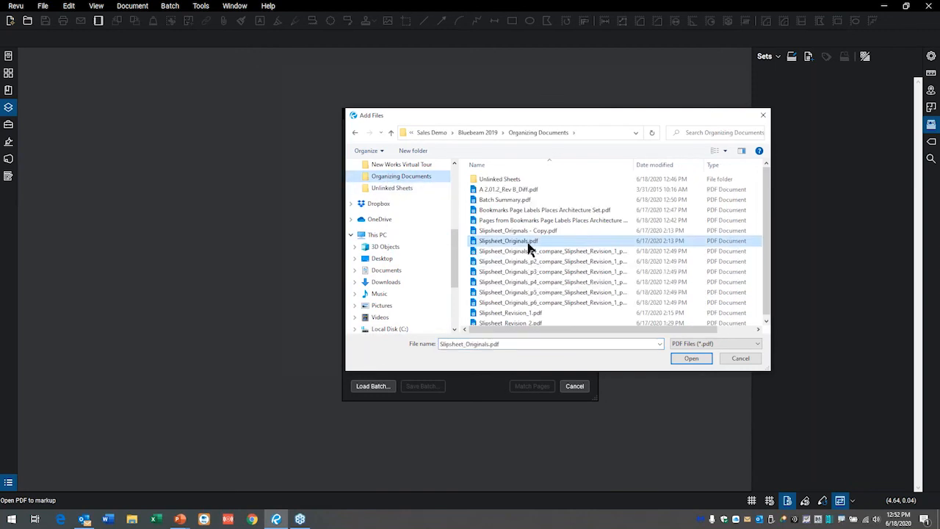
left_click(693, 359)
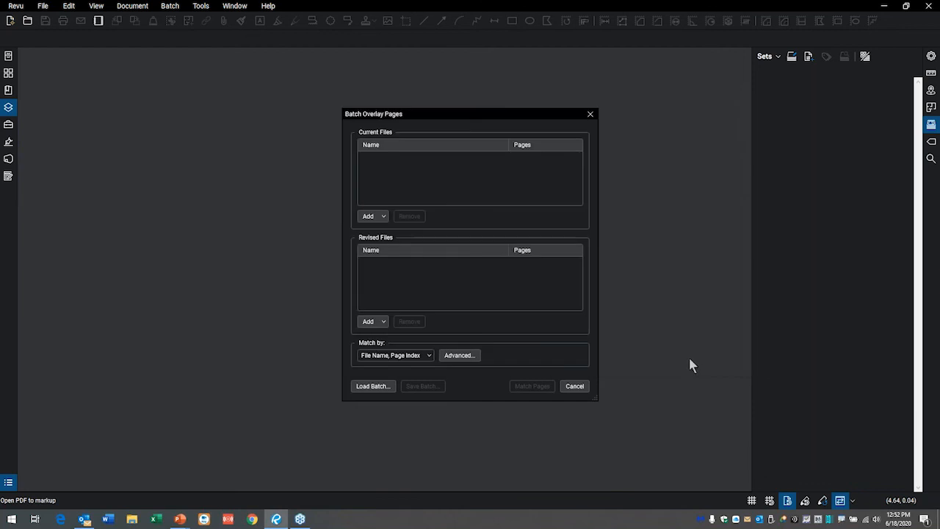
- Add Slipsheet_Revision_1.pdf as the revised file and run the batch overlay with a detailed PDF report named Batch Summary
left_click(383, 323)
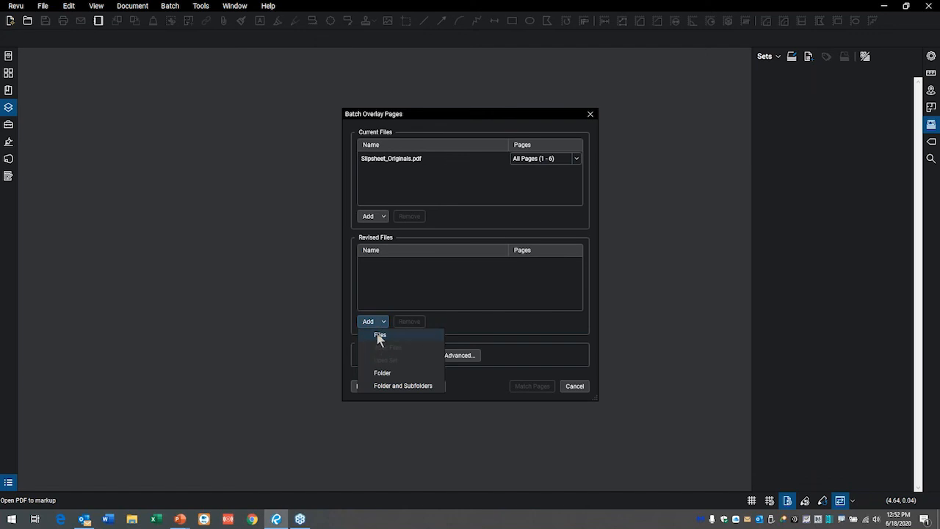
left_click(379, 335)
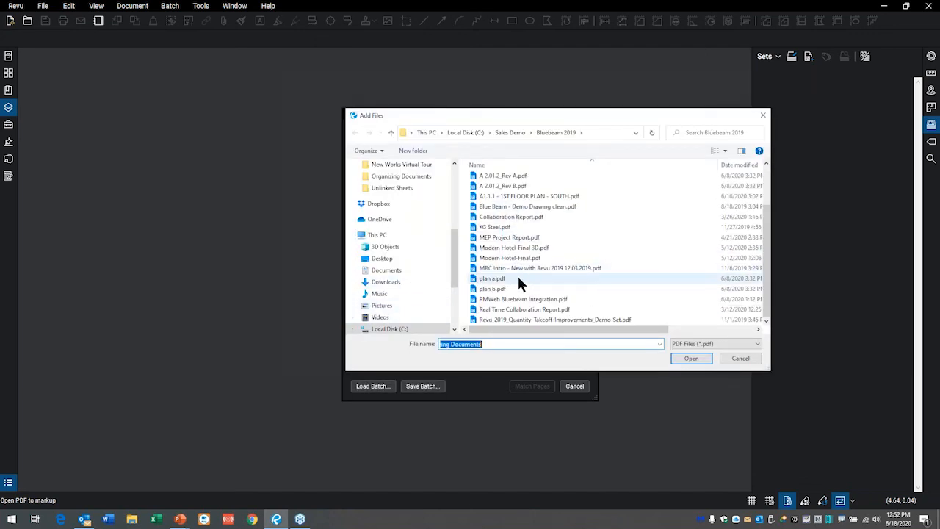
left_click(397, 176)
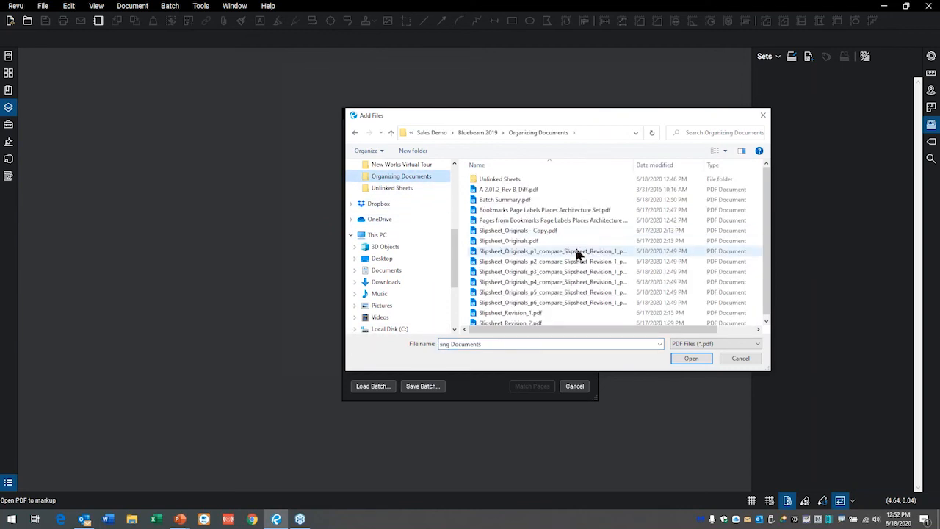
left_click(521, 313)
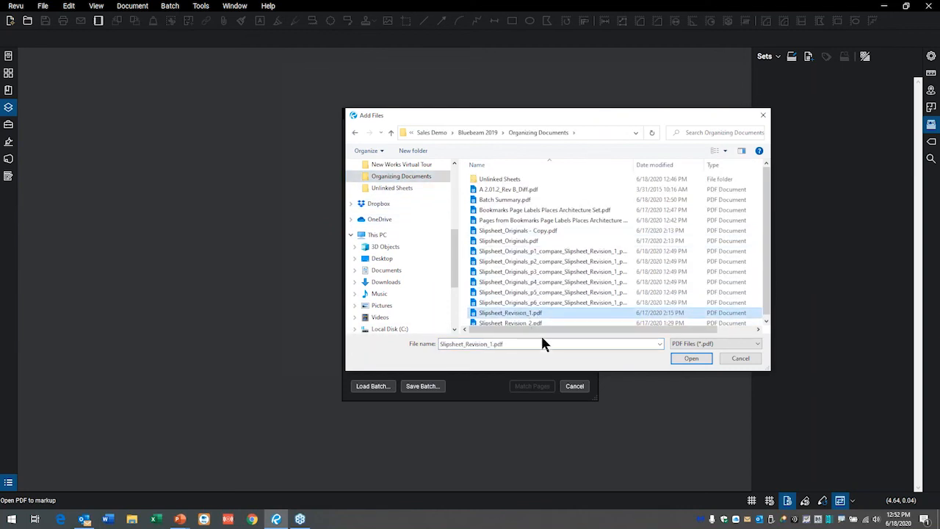
left_click(694, 360)
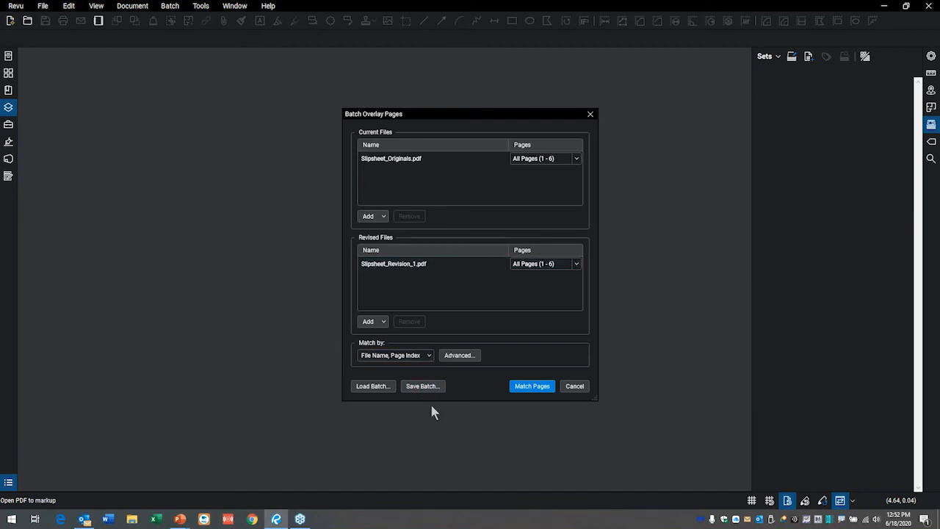
left_click(533, 390)
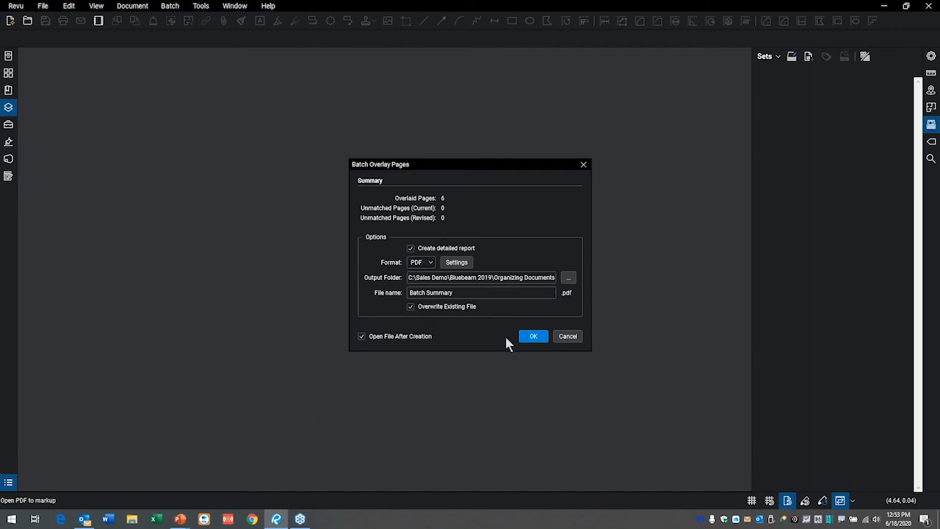
left_click(531, 339)
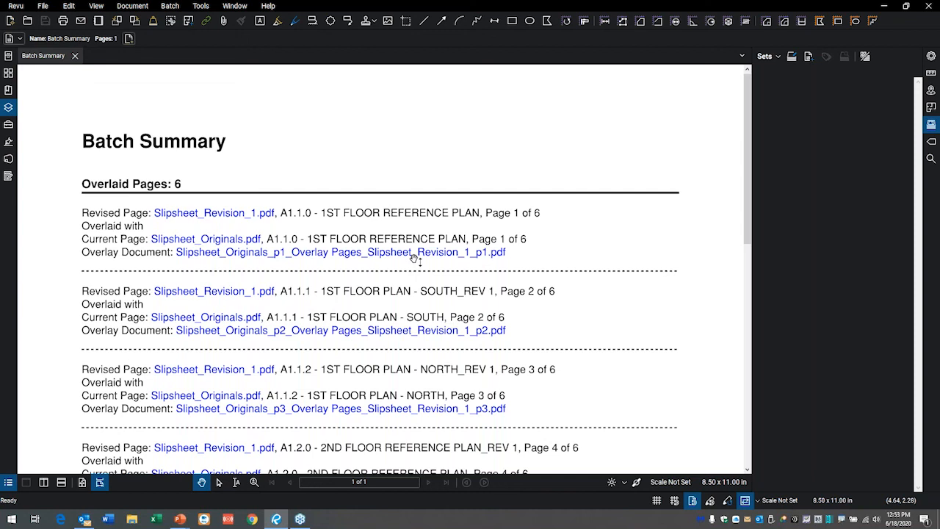
- View the page 1 and page 2 overlay documents linked in the batch summary, closing each overlay, the summary and the sets list
left_click(364, 258)
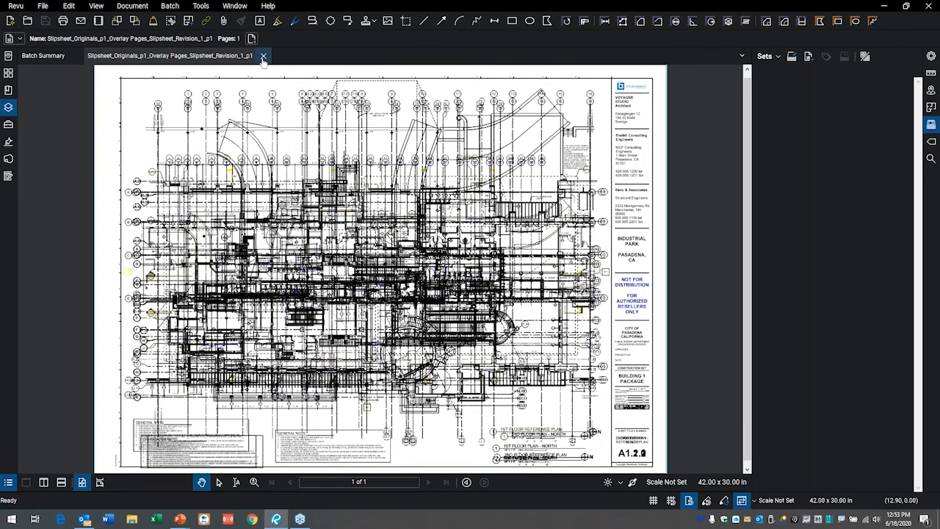
left_click(263, 57)
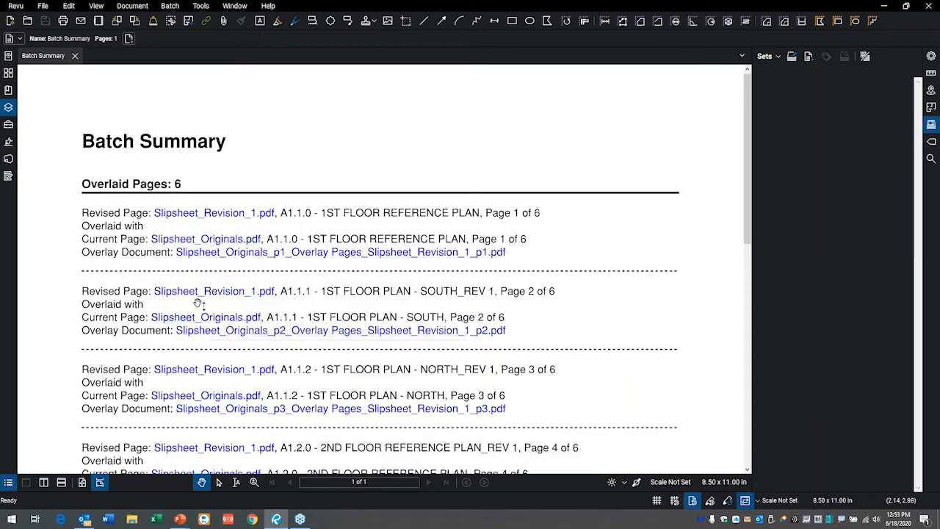
scroll(213, 249, "down", 1)
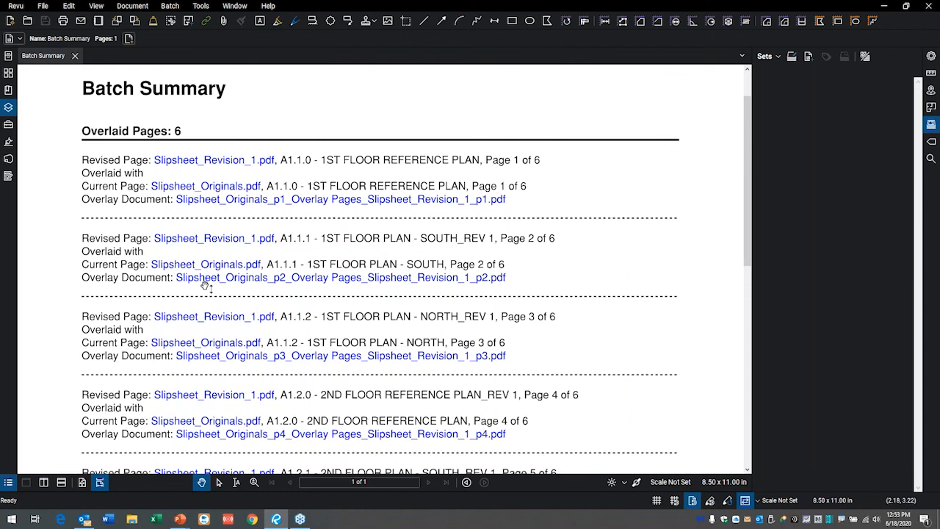
left_click(341, 279)
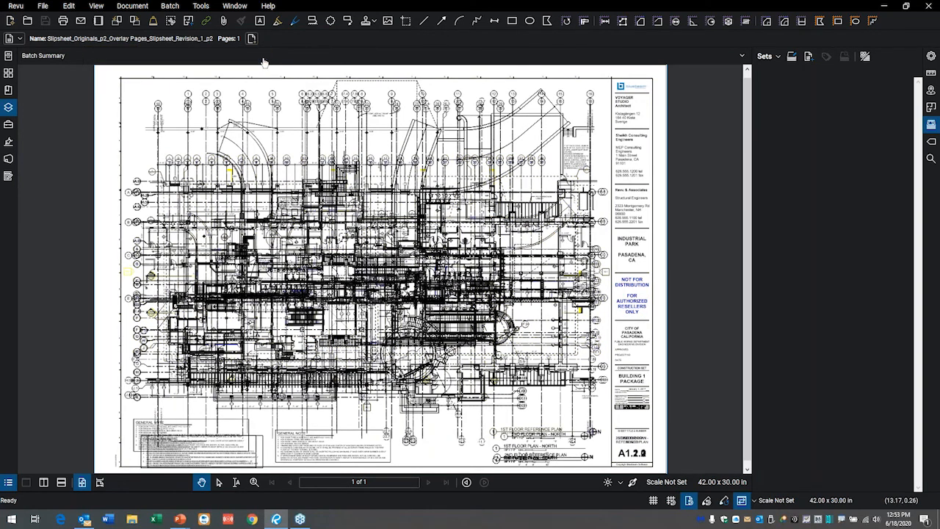
left_click(263, 56)
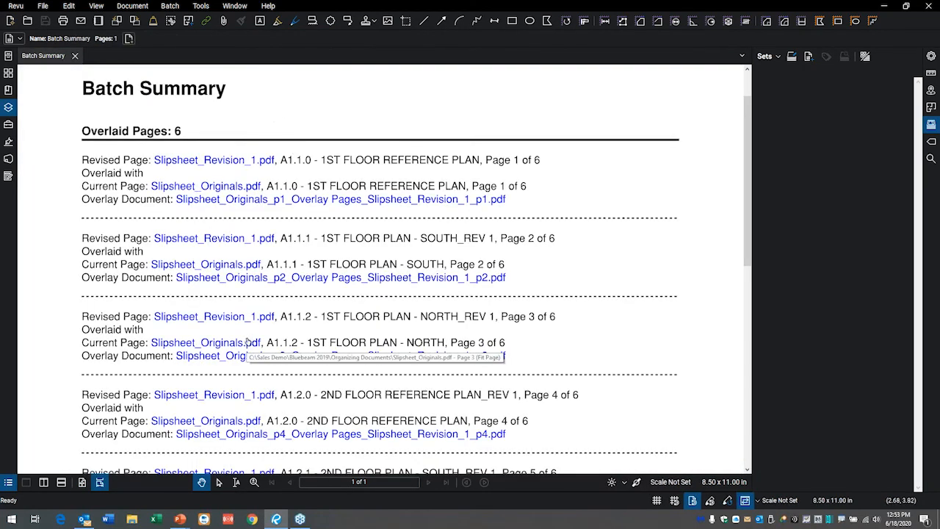
left_click(74, 56)
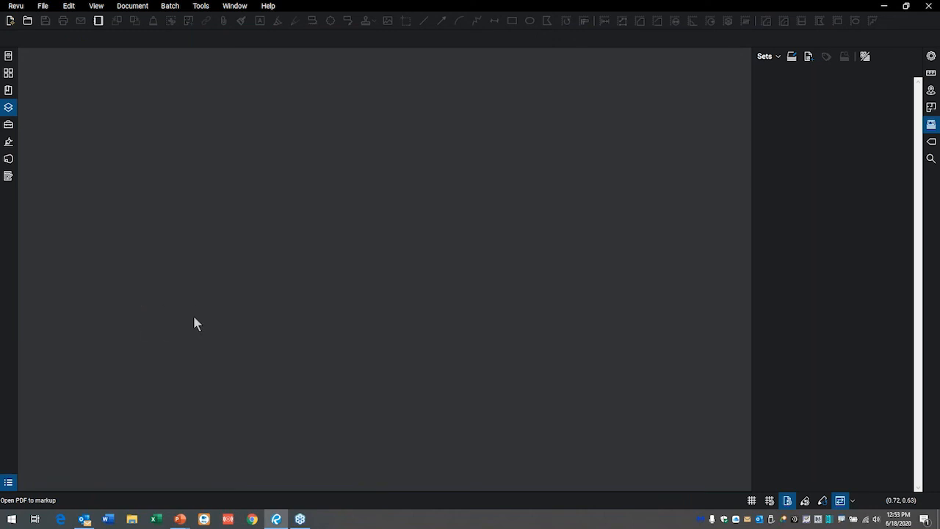
left_click(933, 127)
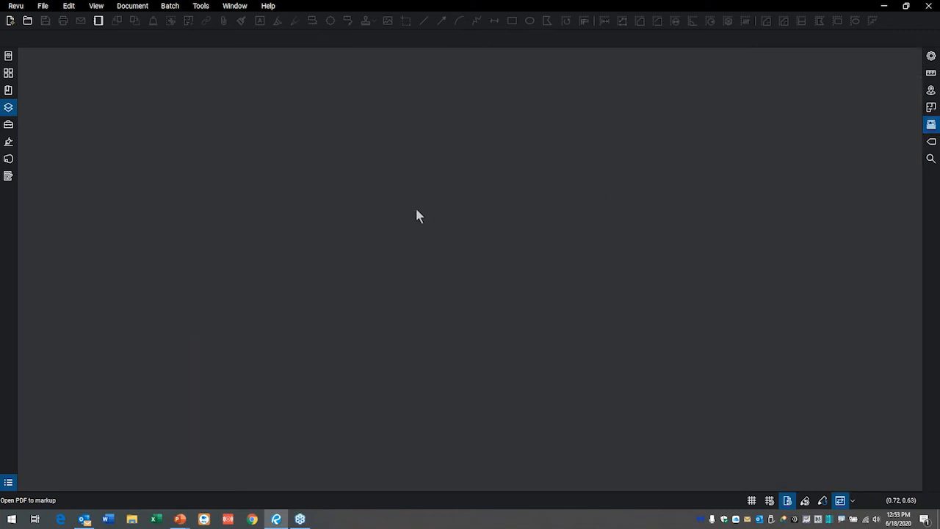
- Start a batch slip sheet and add Slipsheet_Originals.pdf from the Organizing Documents folder as the current file
left_click(168, 8)
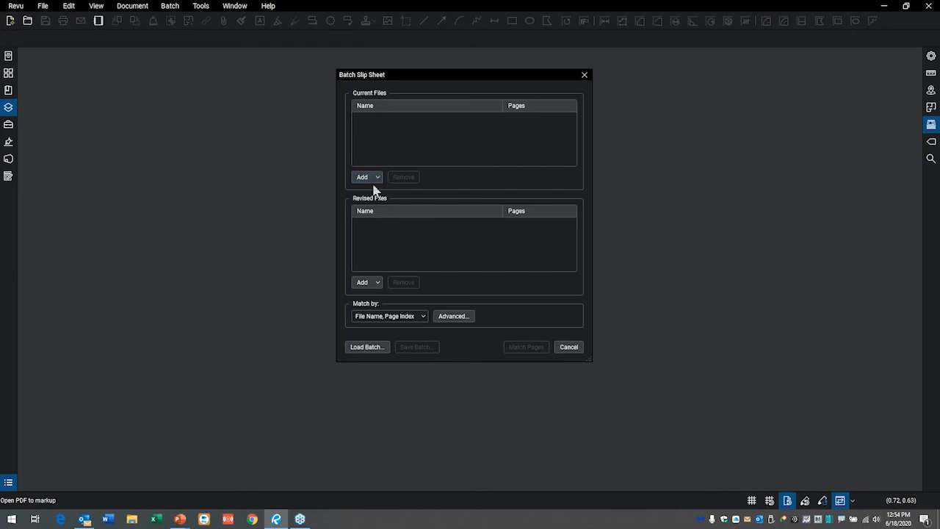
left_click(379, 178)
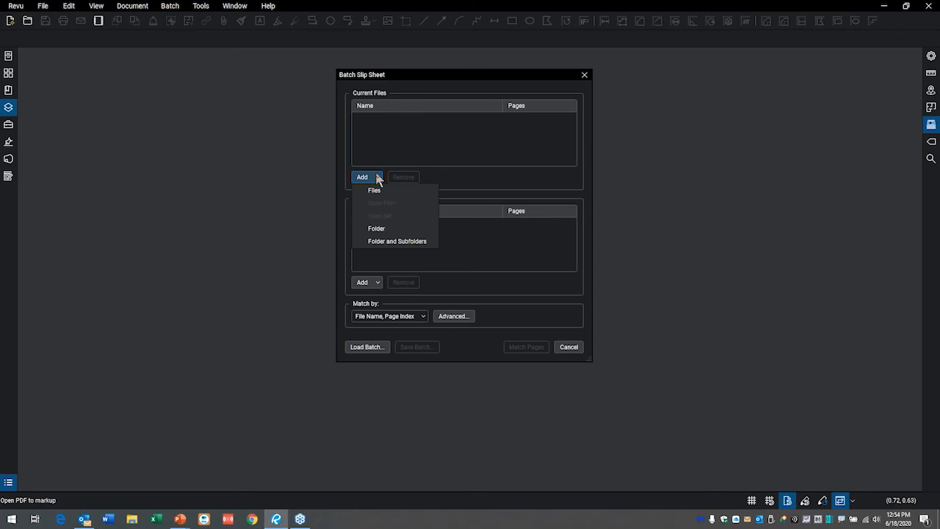
left_click(375, 191)
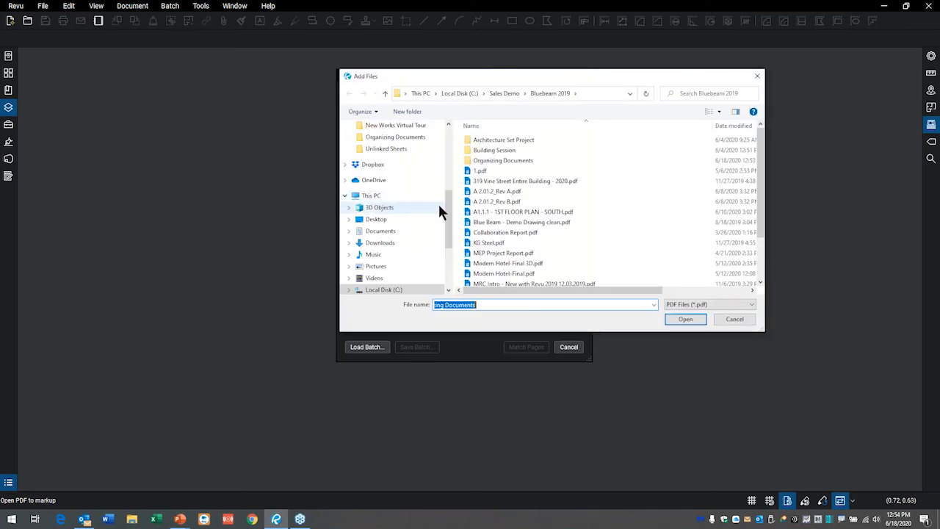
left_click(397, 139)
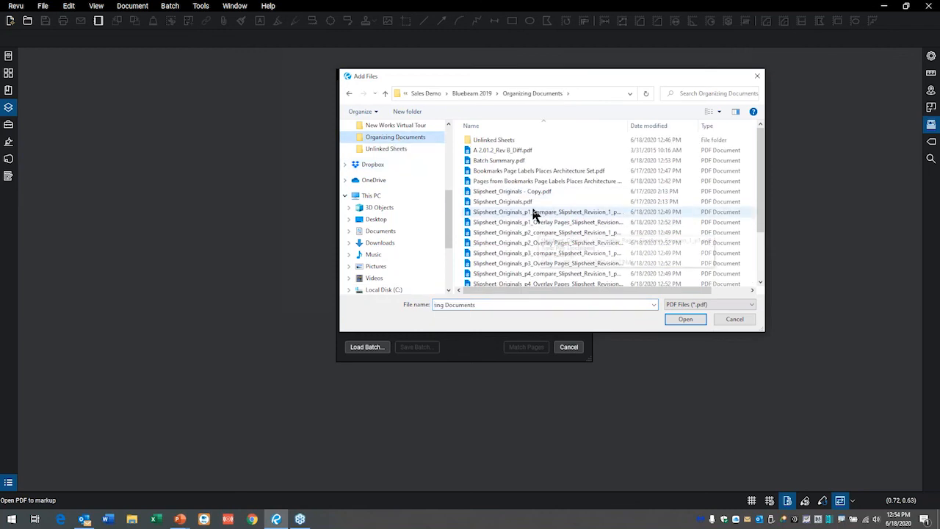
left_click(522, 203)
left_click(686, 320)
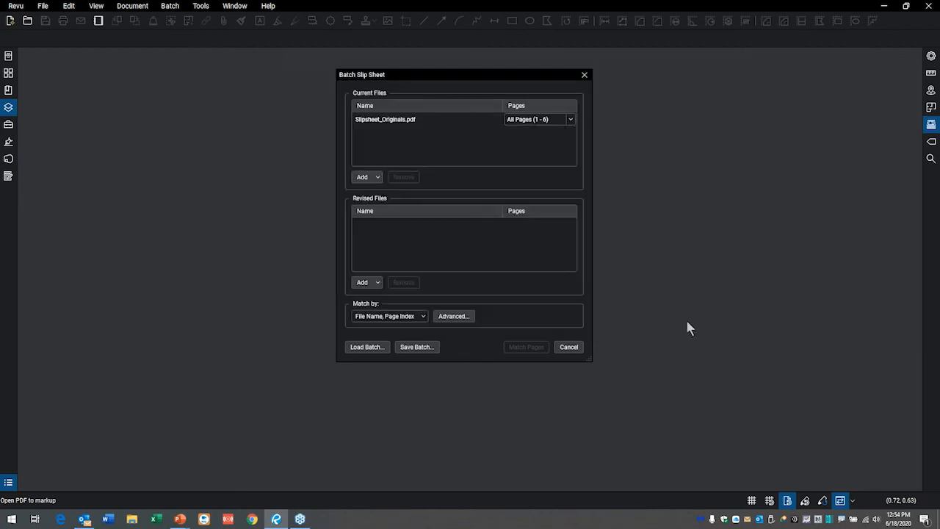
- Add Slipsheet_Revision_1.pdf from the Organizing Documents folder as the revised file of the batch slip sheet
left_click(378, 285)
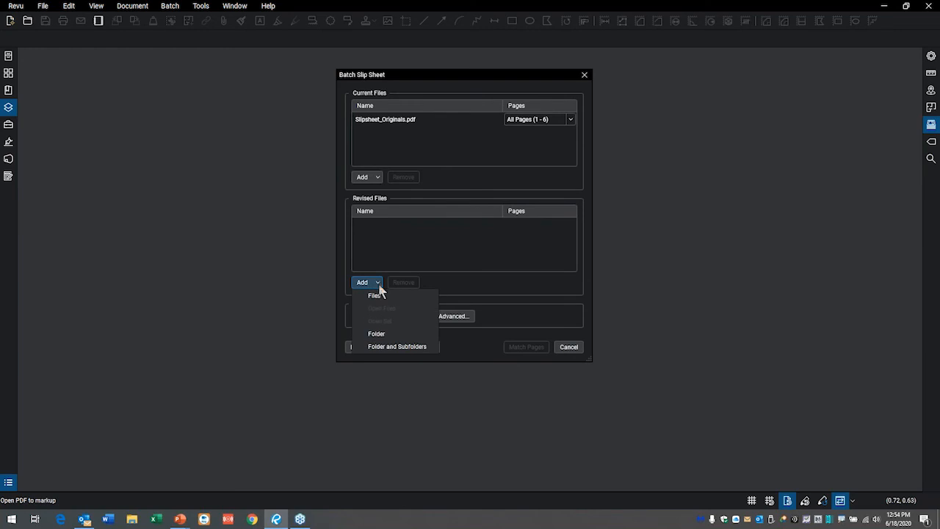
left_click(375, 296)
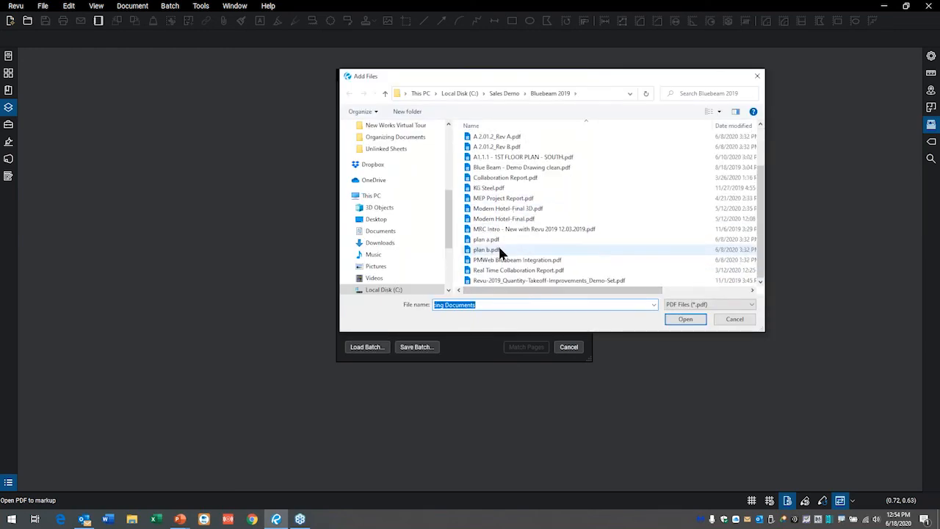
left_click(392, 140)
scroll(535, 208, "down", 3)
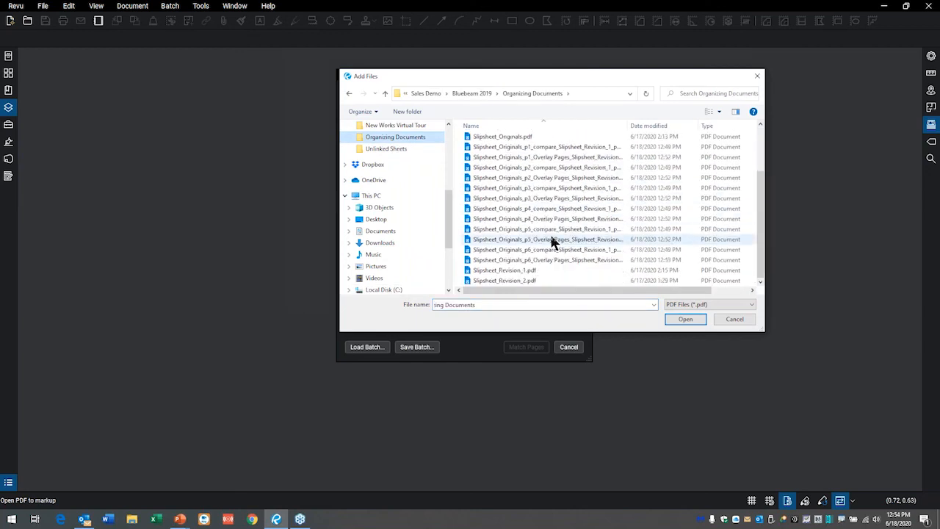
left_click(501, 271)
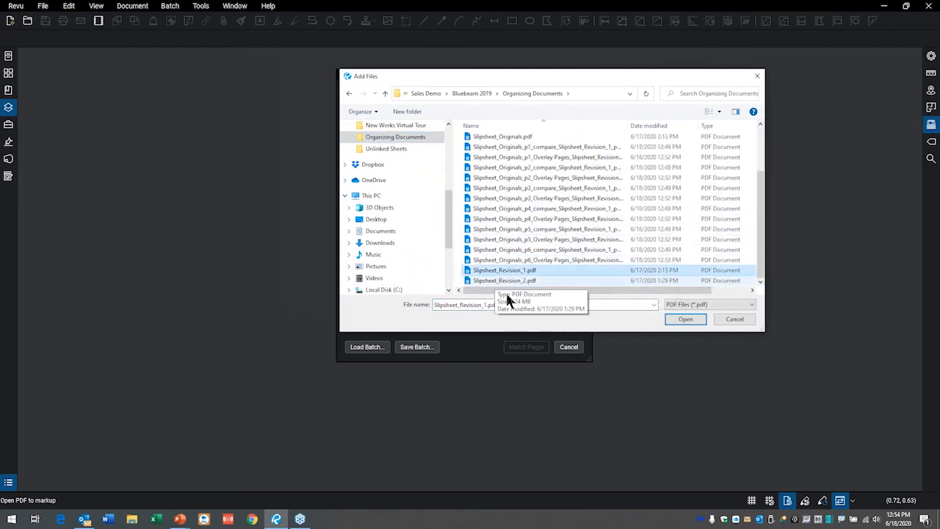
left_click(687, 322)
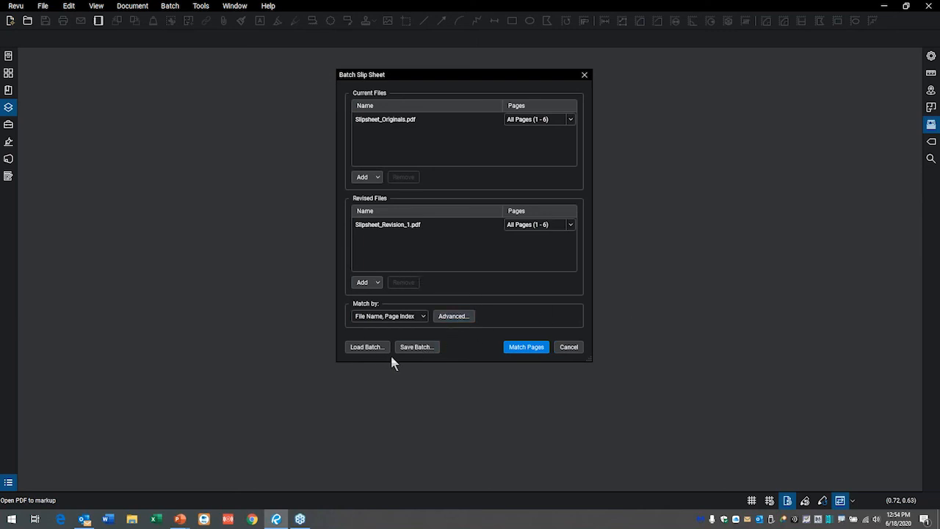
- Review and accept the slip sheet's advanced match options, and match the current and revised pages by file name and page index
left_click(454, 317)
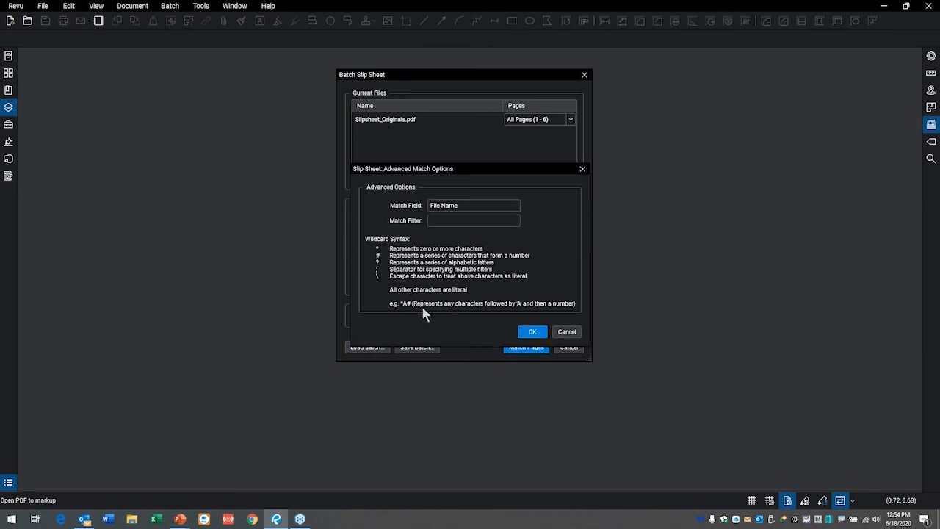
left_click(531, 333)
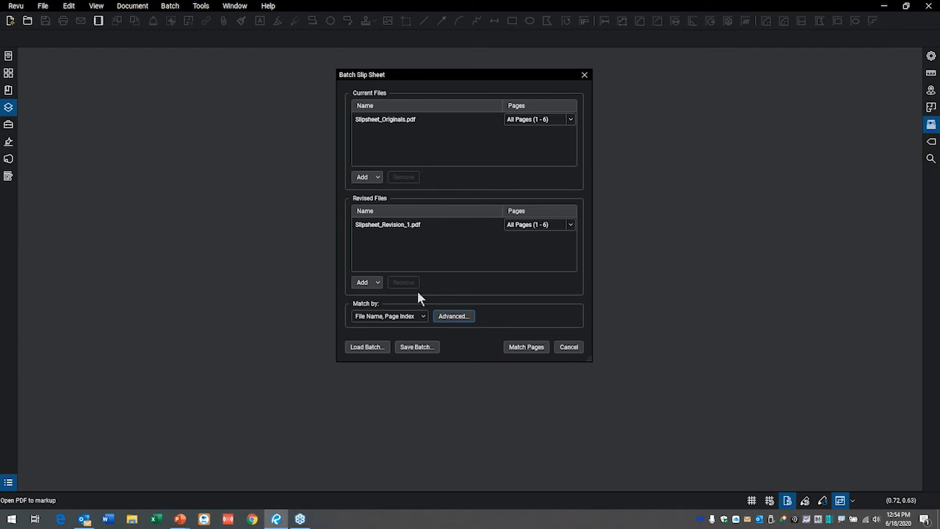
left_click(520, 349)
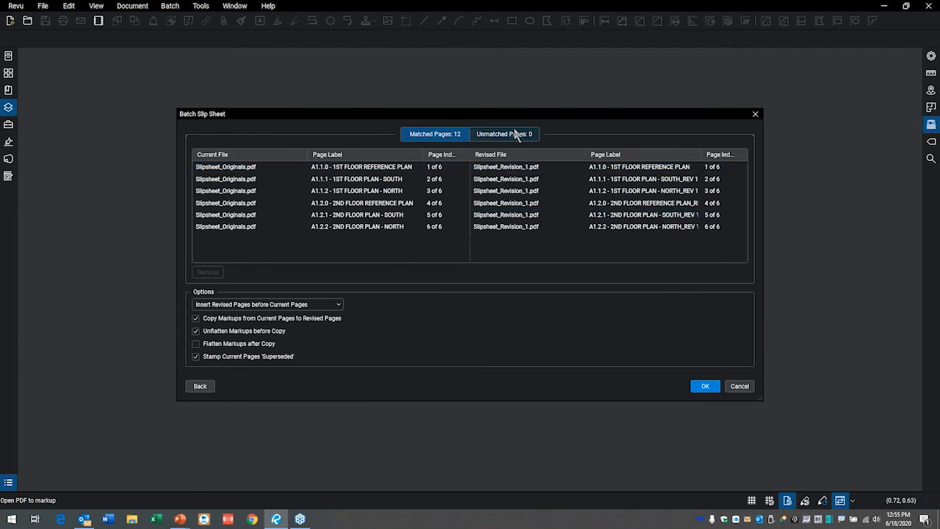
left_click_drag(525, 114, 562, 84)
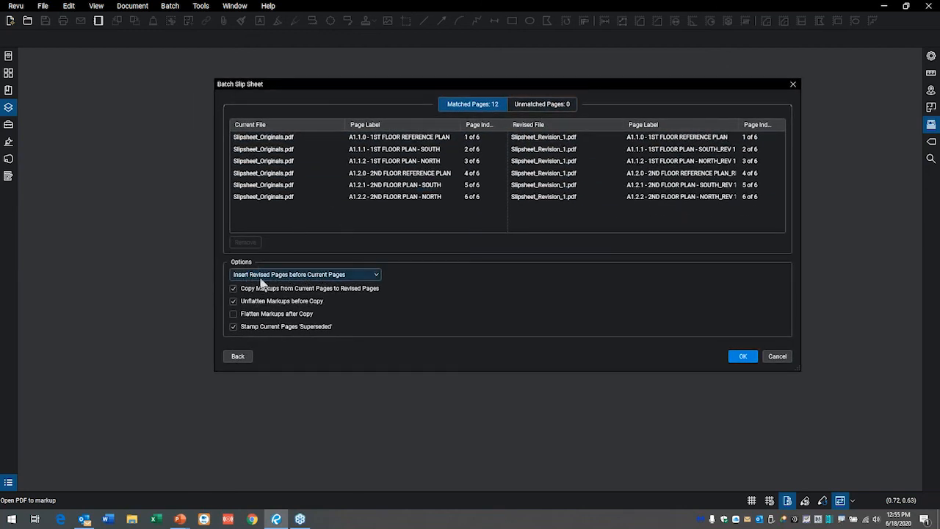
- Run the slip sheet with revised pages inserted before current pages, markups copied and current pages stamped 'Superseded', creating the detailed PDF report Batch Summary
left_click(378, 276)
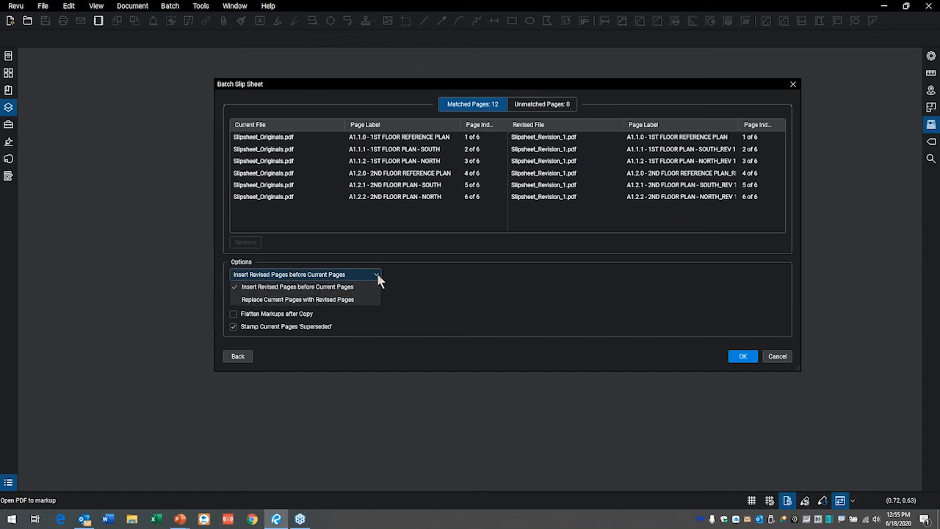
left_click(378, 276)
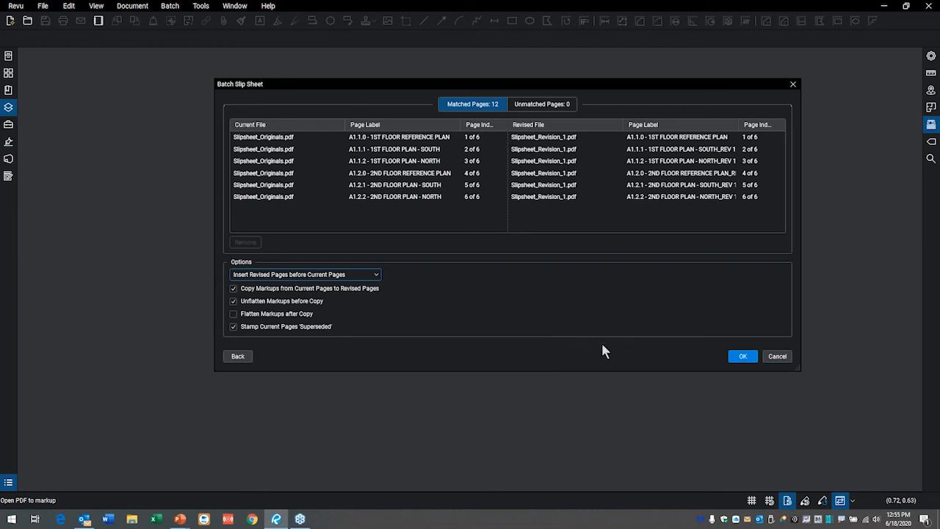
left_click(743, 357)
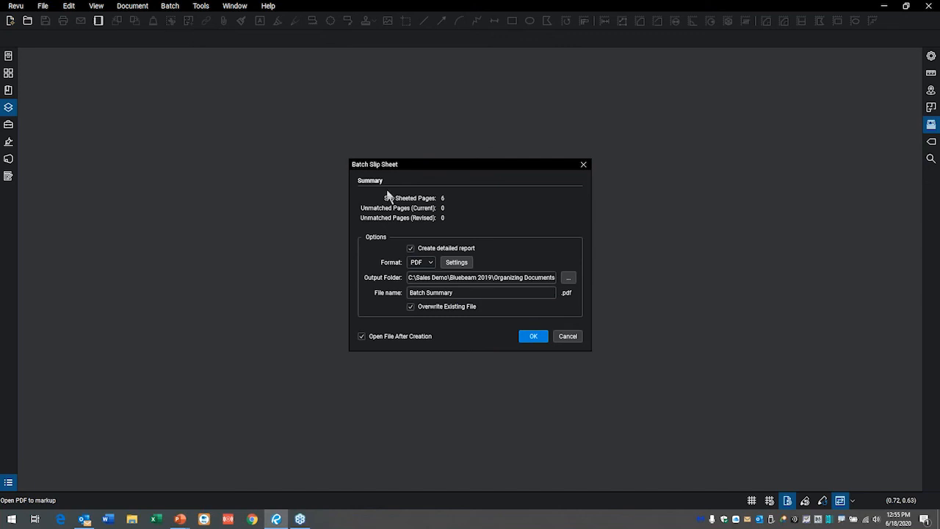
left_click(534, 336)
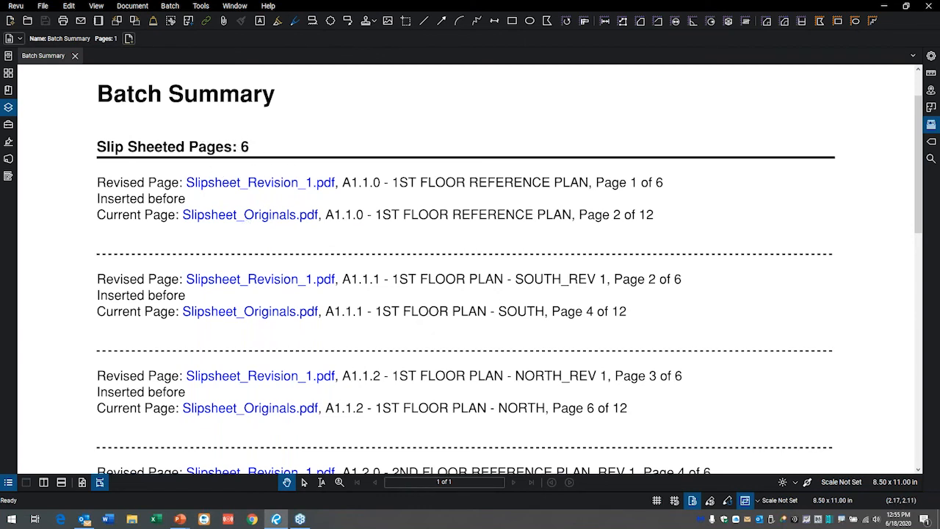
- View the linked Slipsheet_Revision_1.pdf from the batch summary together with its page thumbnails, and close the file
left_click(275, 184)
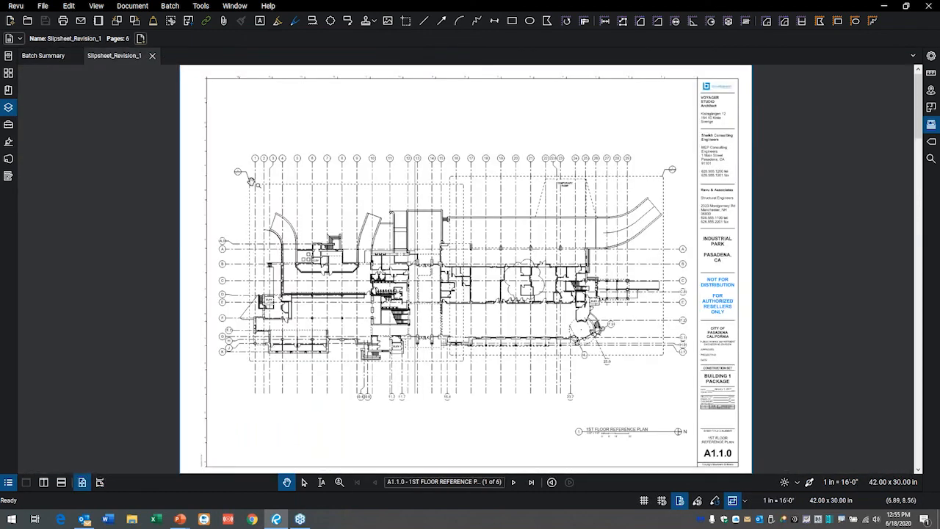
left_click(9, 73)
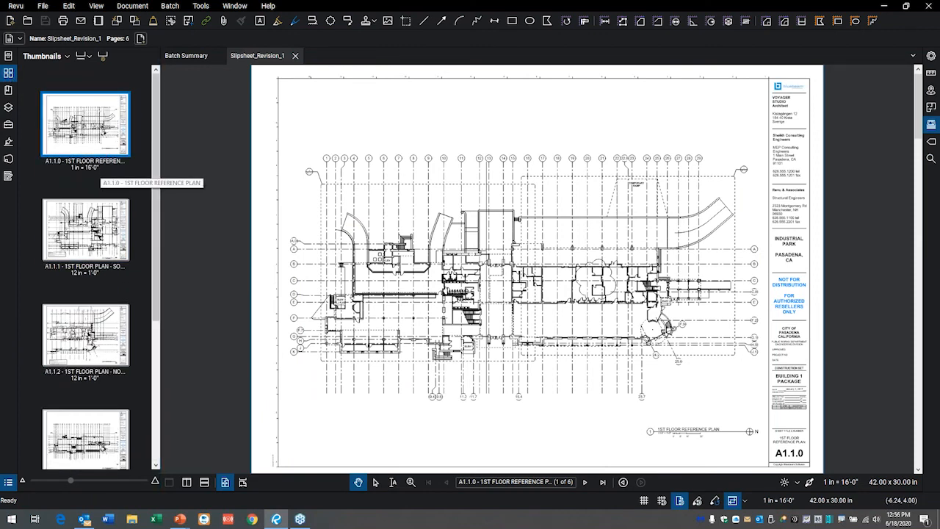
left_click(296, 56)
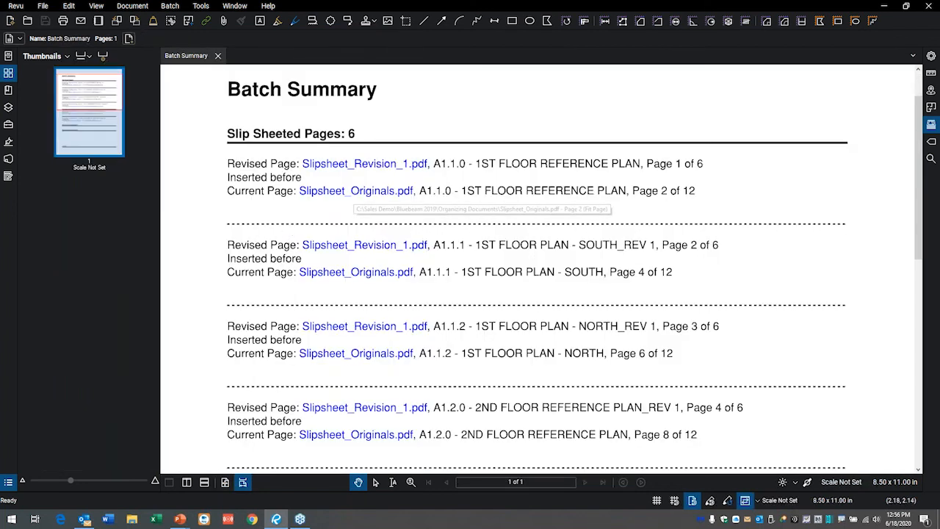
- Open the linked Slipsheet_Originals.pdf from the batch summary and examine the revised and original A1.1.0 first floor reference plans
left_click(356, 193)
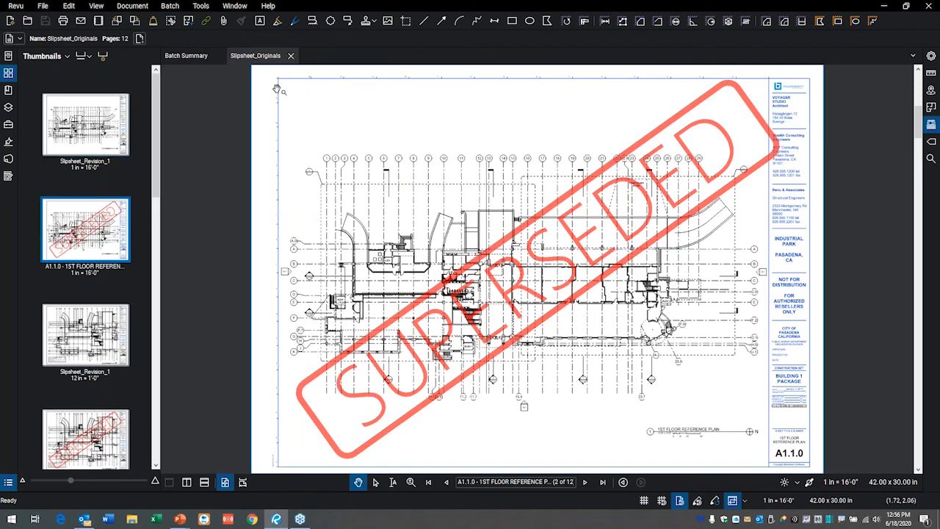
left_click(108, 121)
left_click(100, 206)
scroll(103, 219, "down", 5)
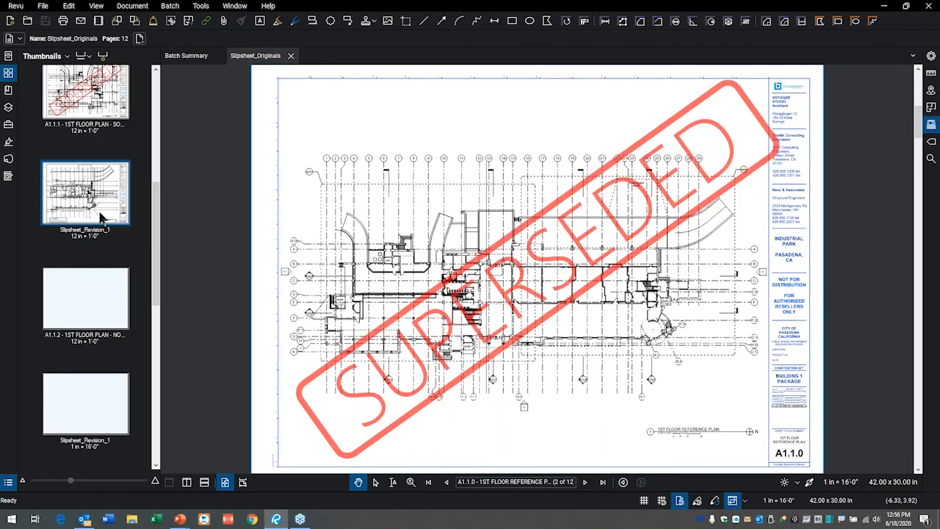
scroll(99, 221, "up", 5)
- Look through the revised and original A1.1.1 South and A1.1.2 North first floor plans in the slip-sheeted set
left_click(90, 327)
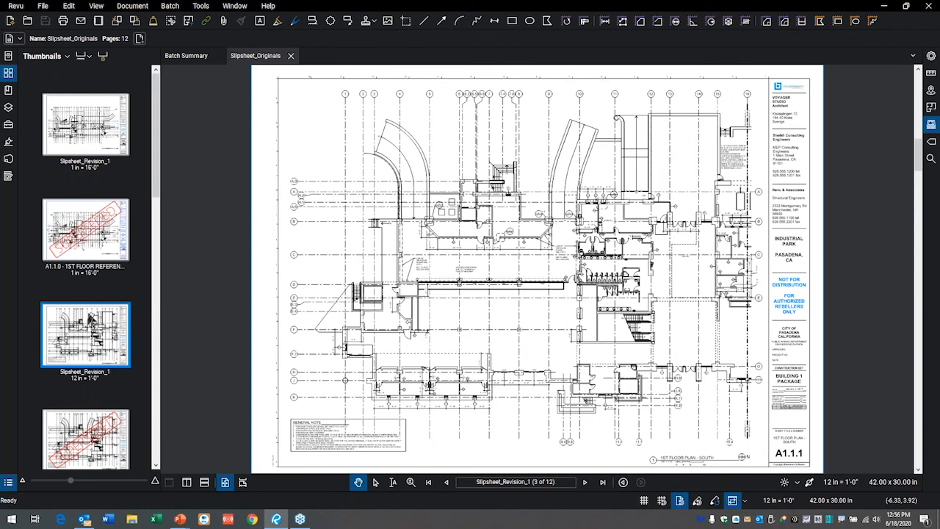
scroll(84, 309, "down", 3)
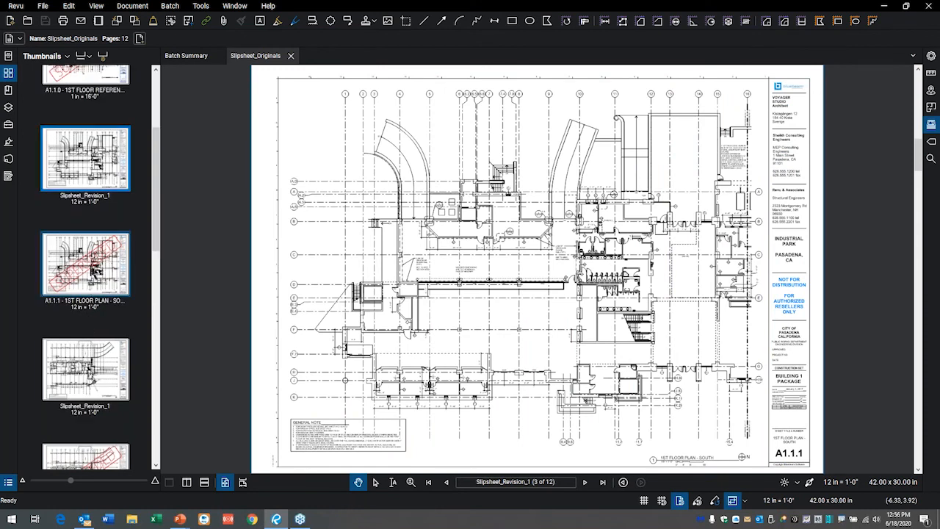
left_click(89, 266)
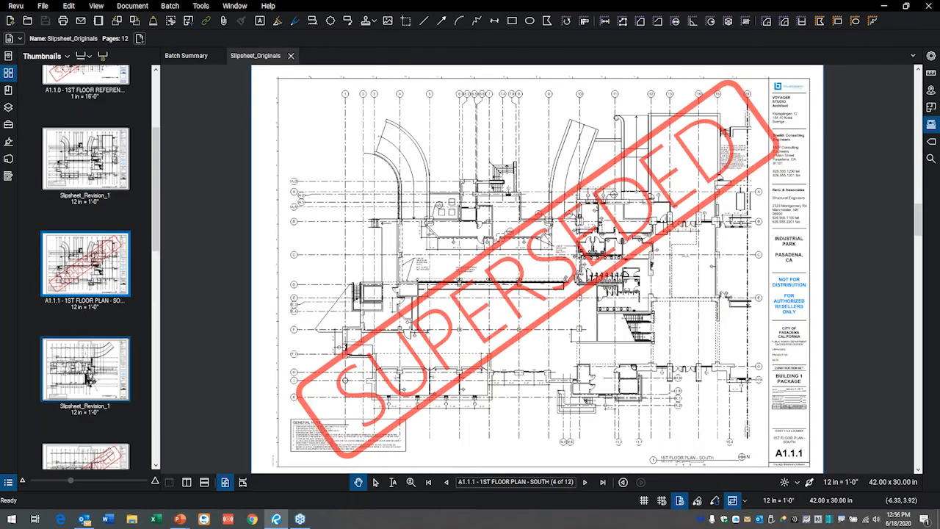
left_click(90, 371)
scroll(92, 361, "down", 3)
left_click(91, 301)
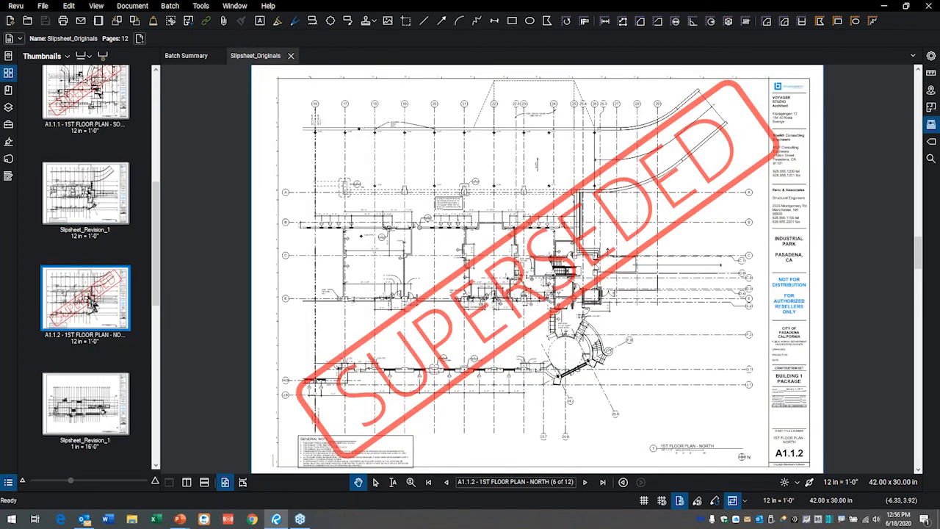
scroll(80, 345, "down", 3)
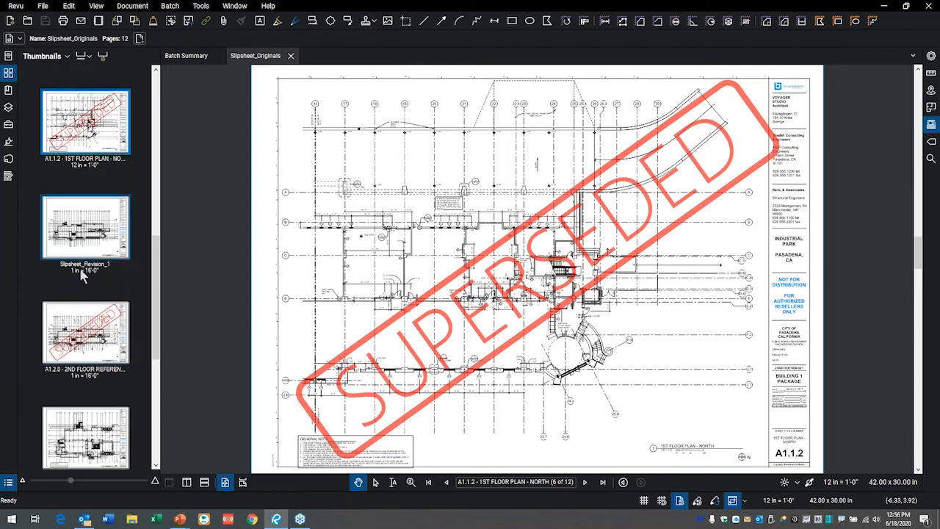